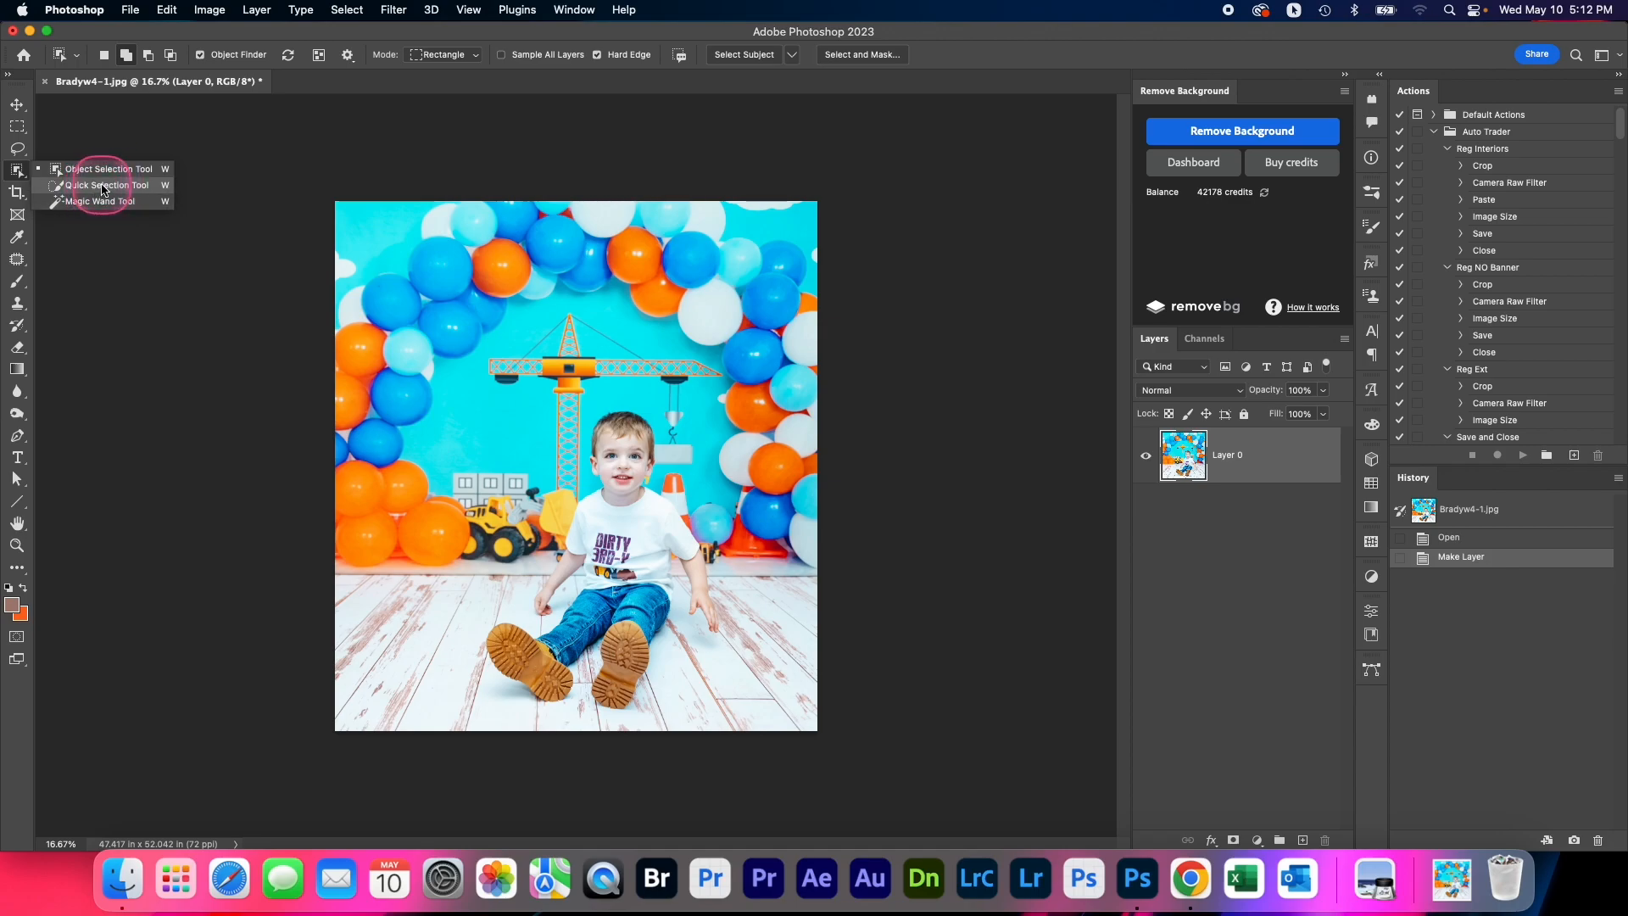
Select the boy with Select Subject using Cloud (Detailed results) processing and copy him onto a new layer
left_click(104, 187)
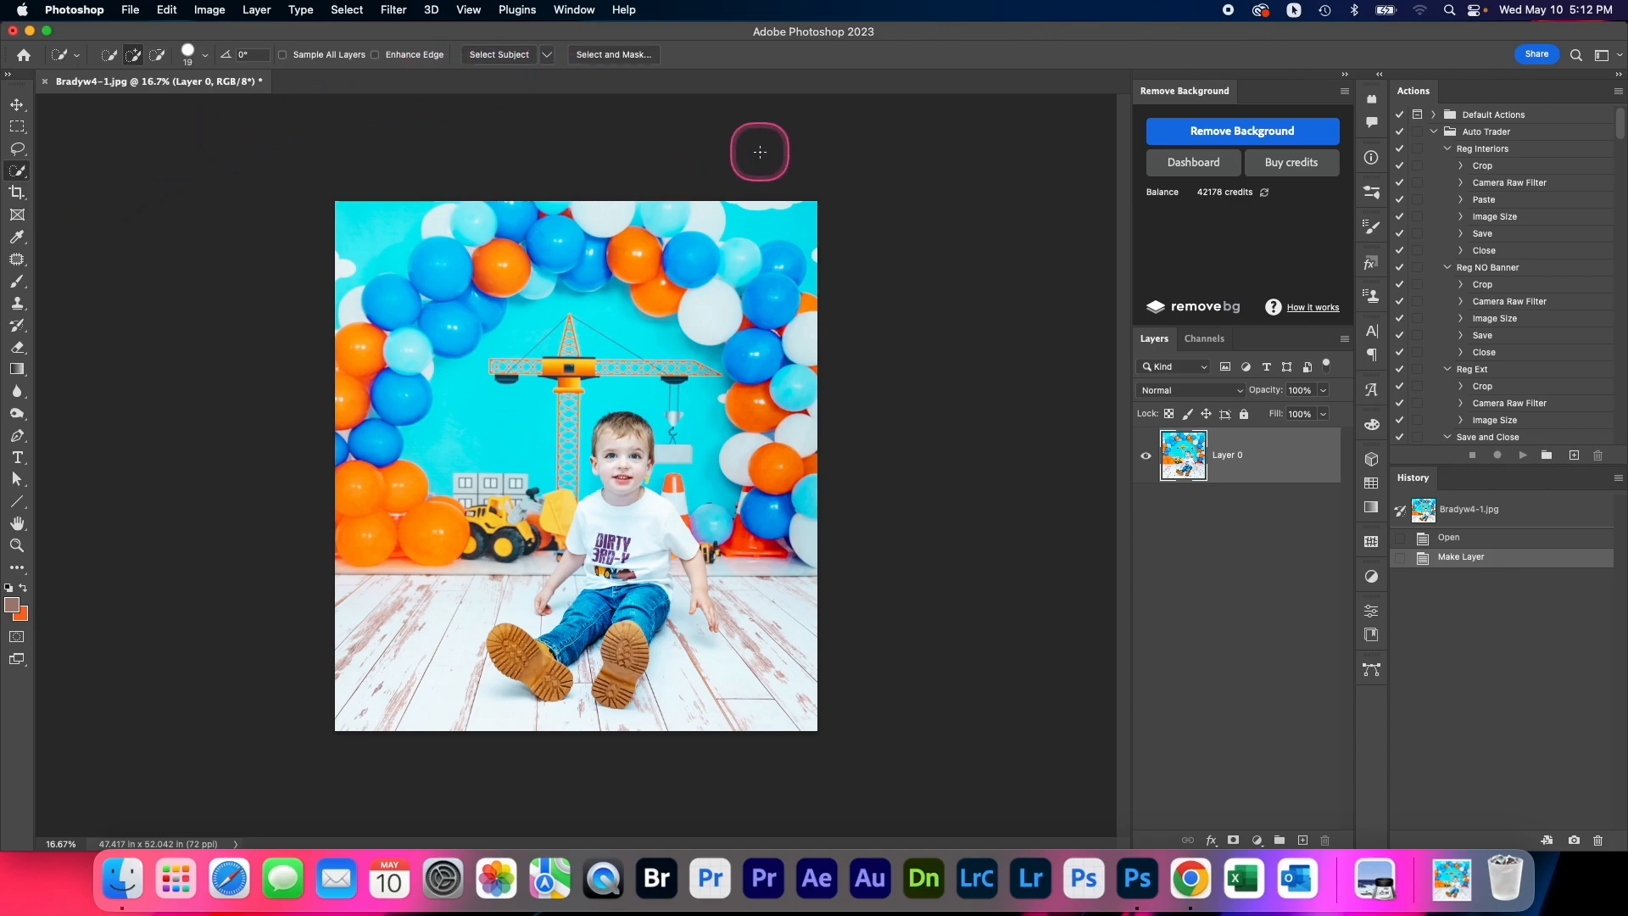
left_click(550, 56)
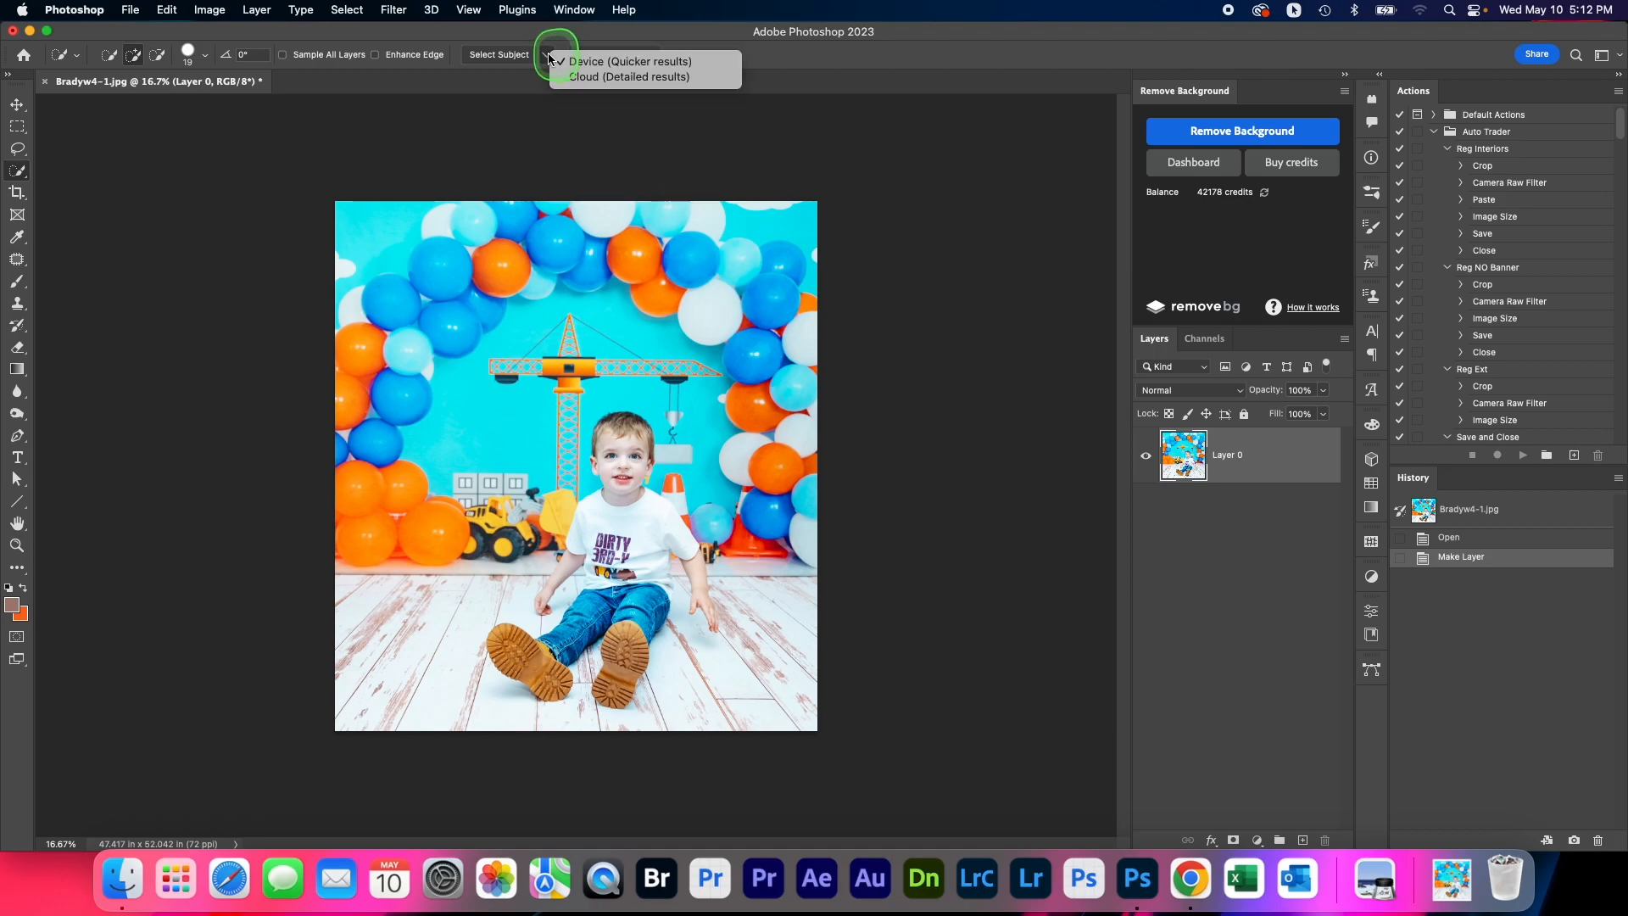
left_click(591, 78)
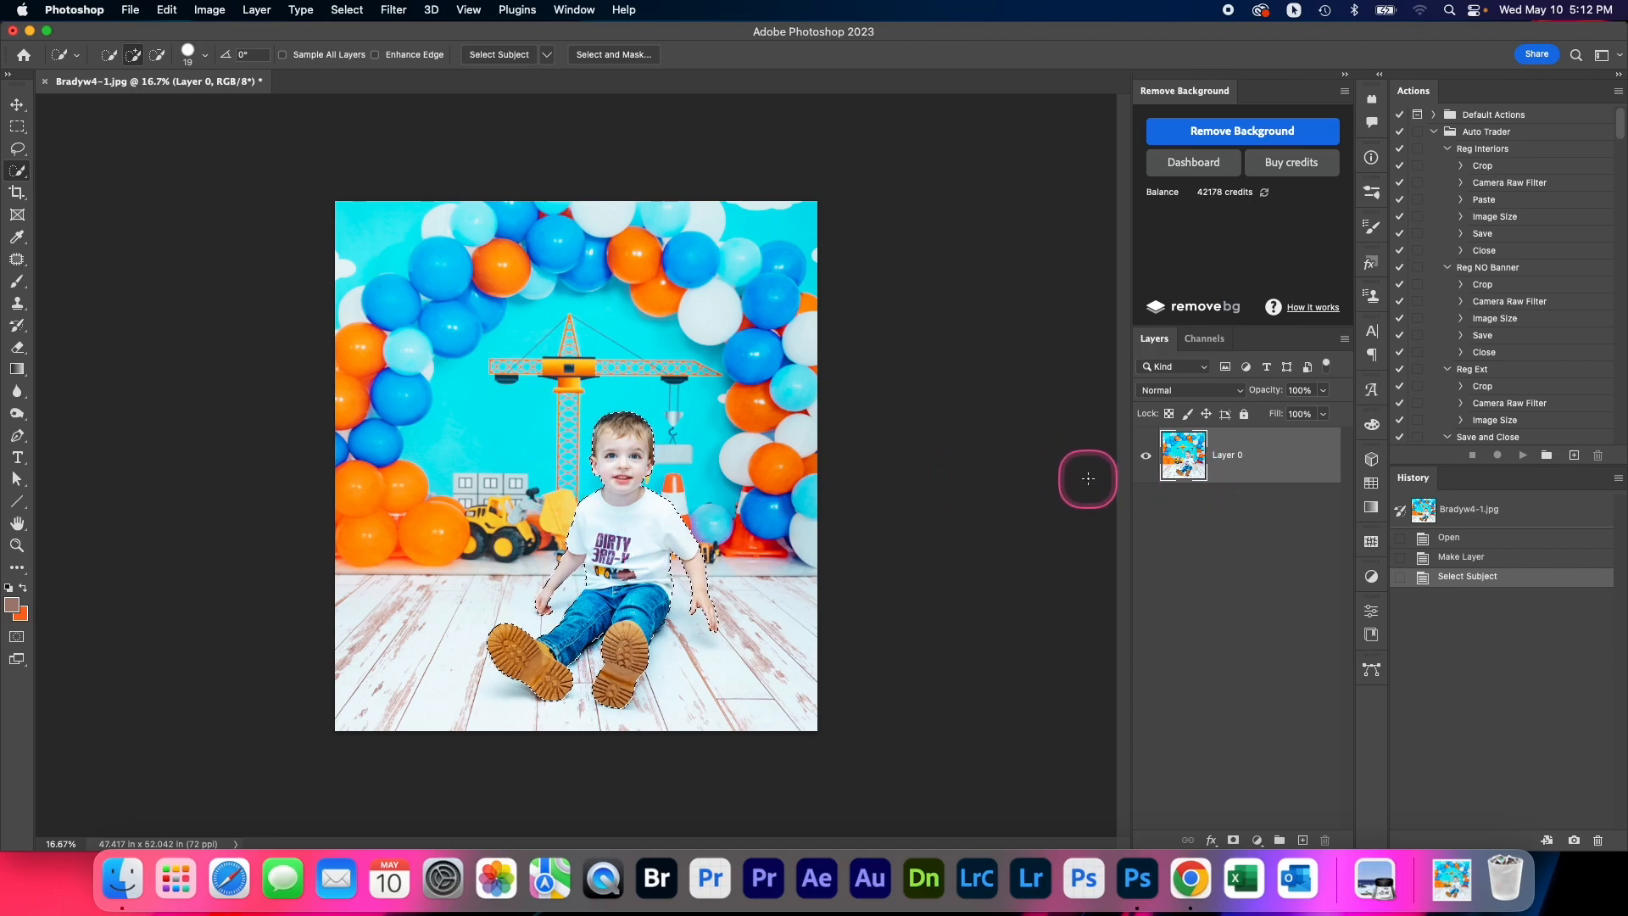
key("ctrl+j")
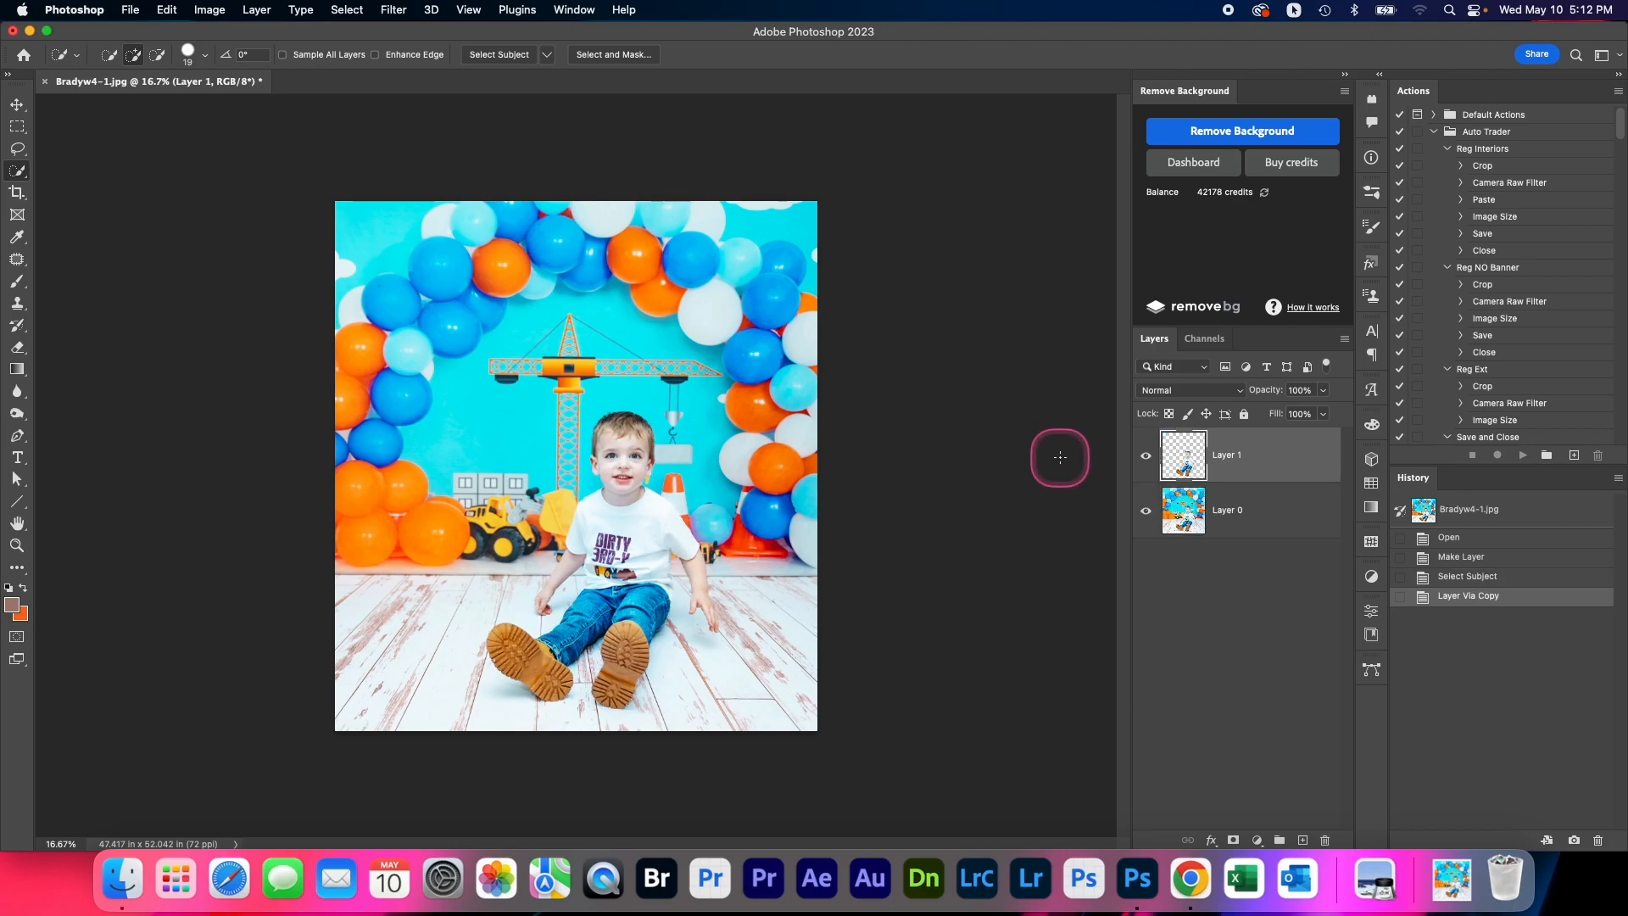
left_click(1280, 482)
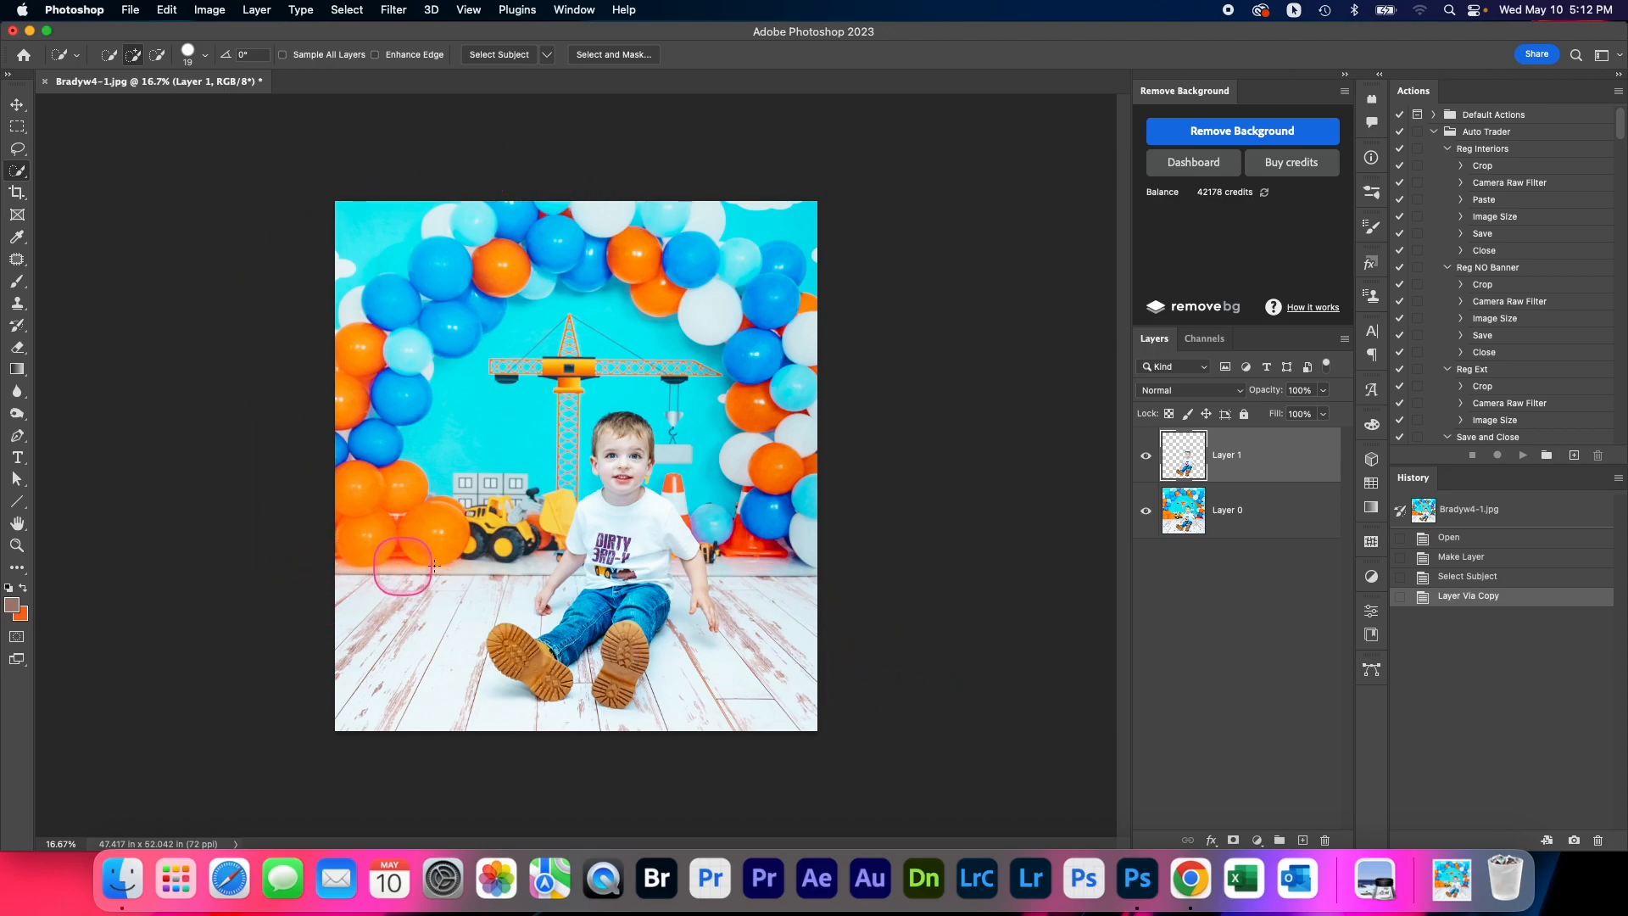
Trace a Pen path from the image's left edge along the bottoms of the orange balloons to the yellow loader's rear wheel
left_click(17, 437)
left_click(364, 582, "super")
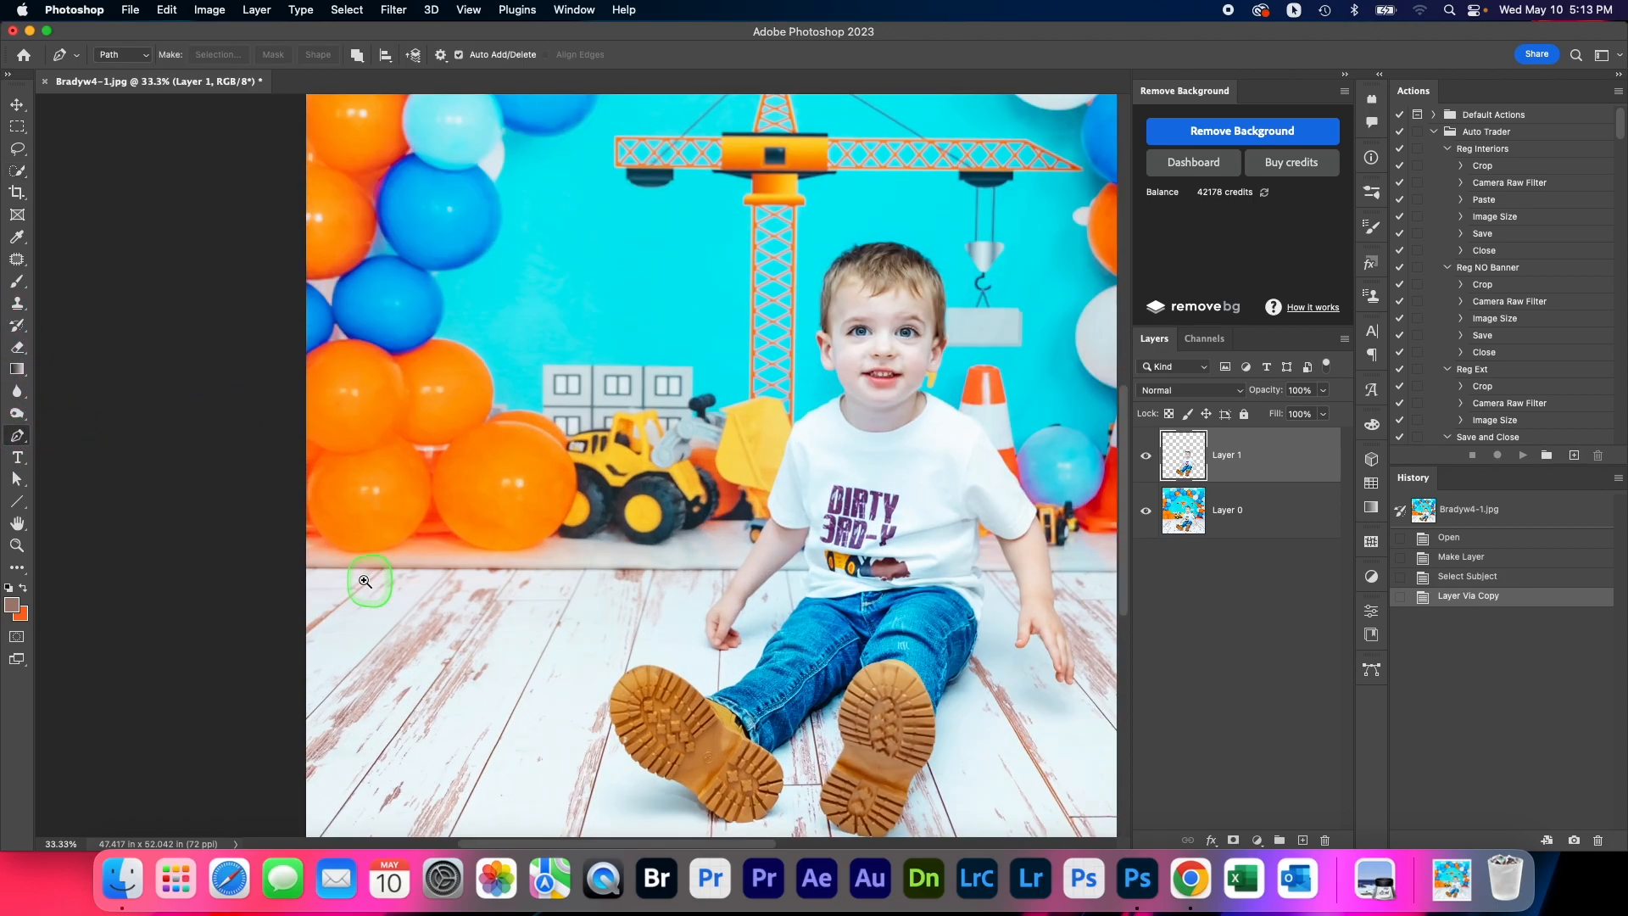
left_click(277, 519)
left_click(298, 520)
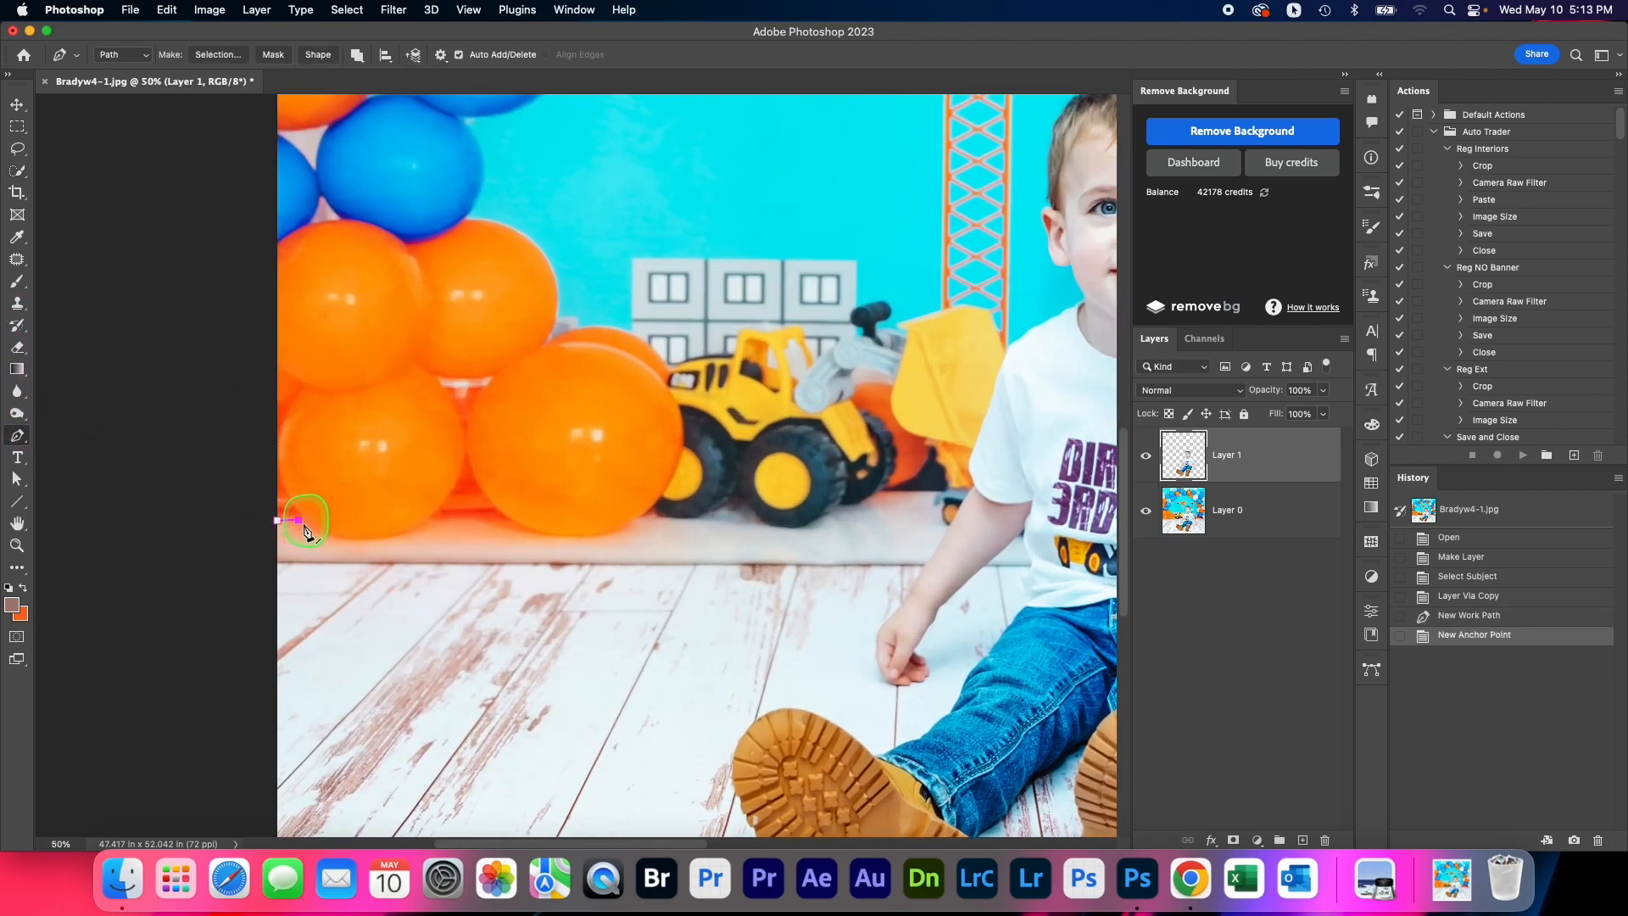
left_click_drag(361, 540, 396, 536)
left_click(429, 523)
left_click(437, 519)
left_click(474, 520)
left_click_drag(579, 538, 632, 531)
left_click(650, 515)
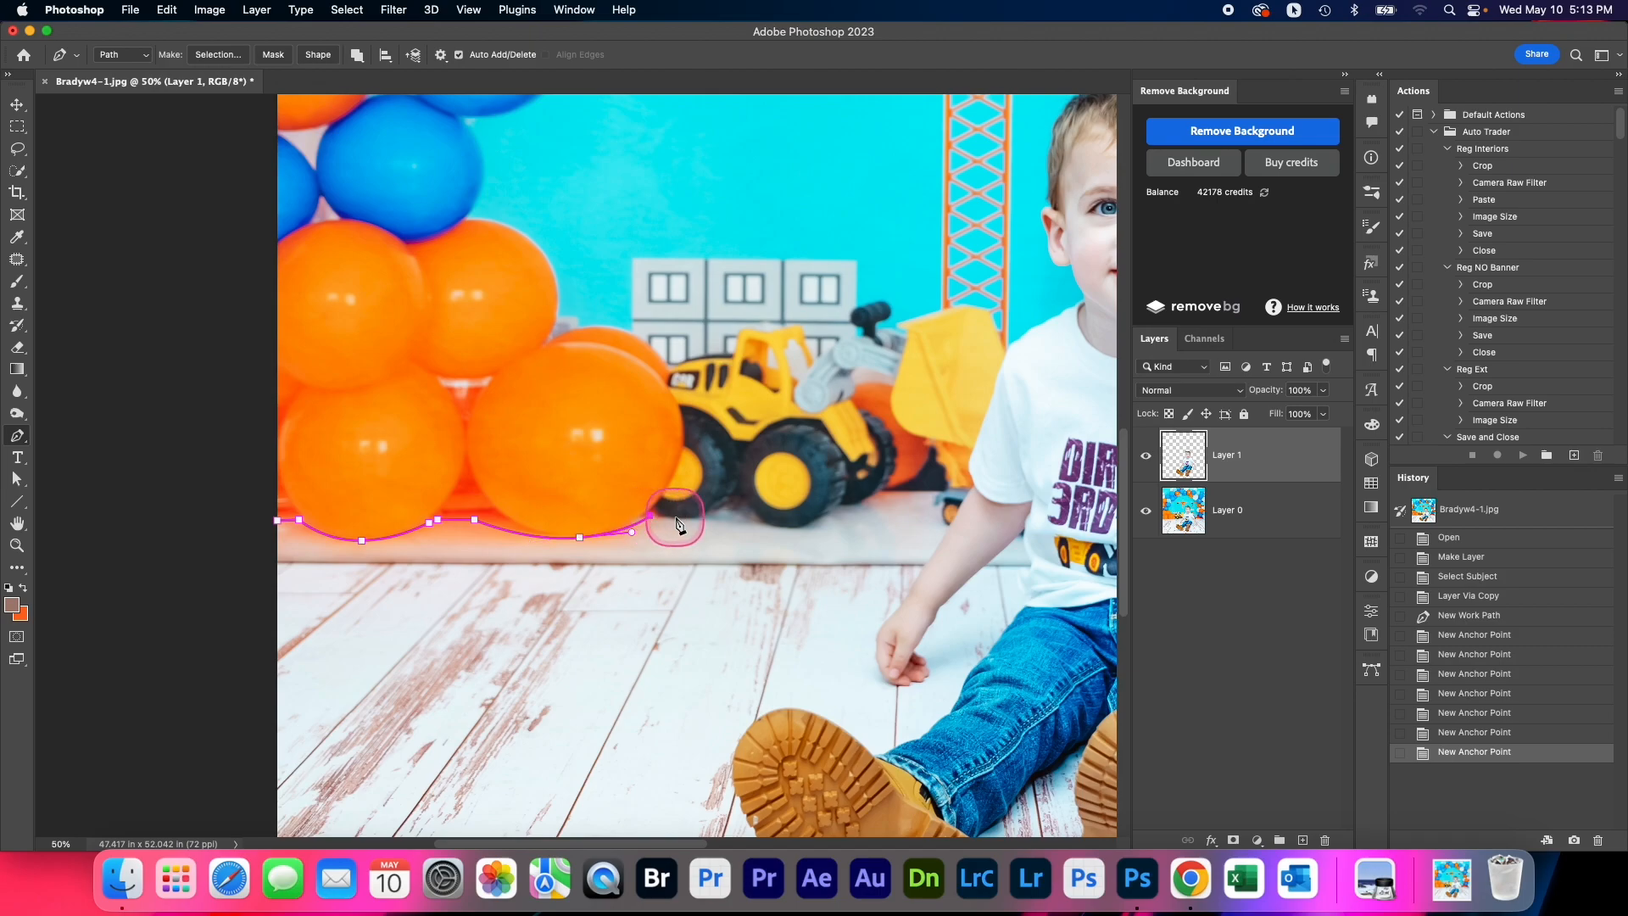
left_click(682, 519)
left_click(700, 519)
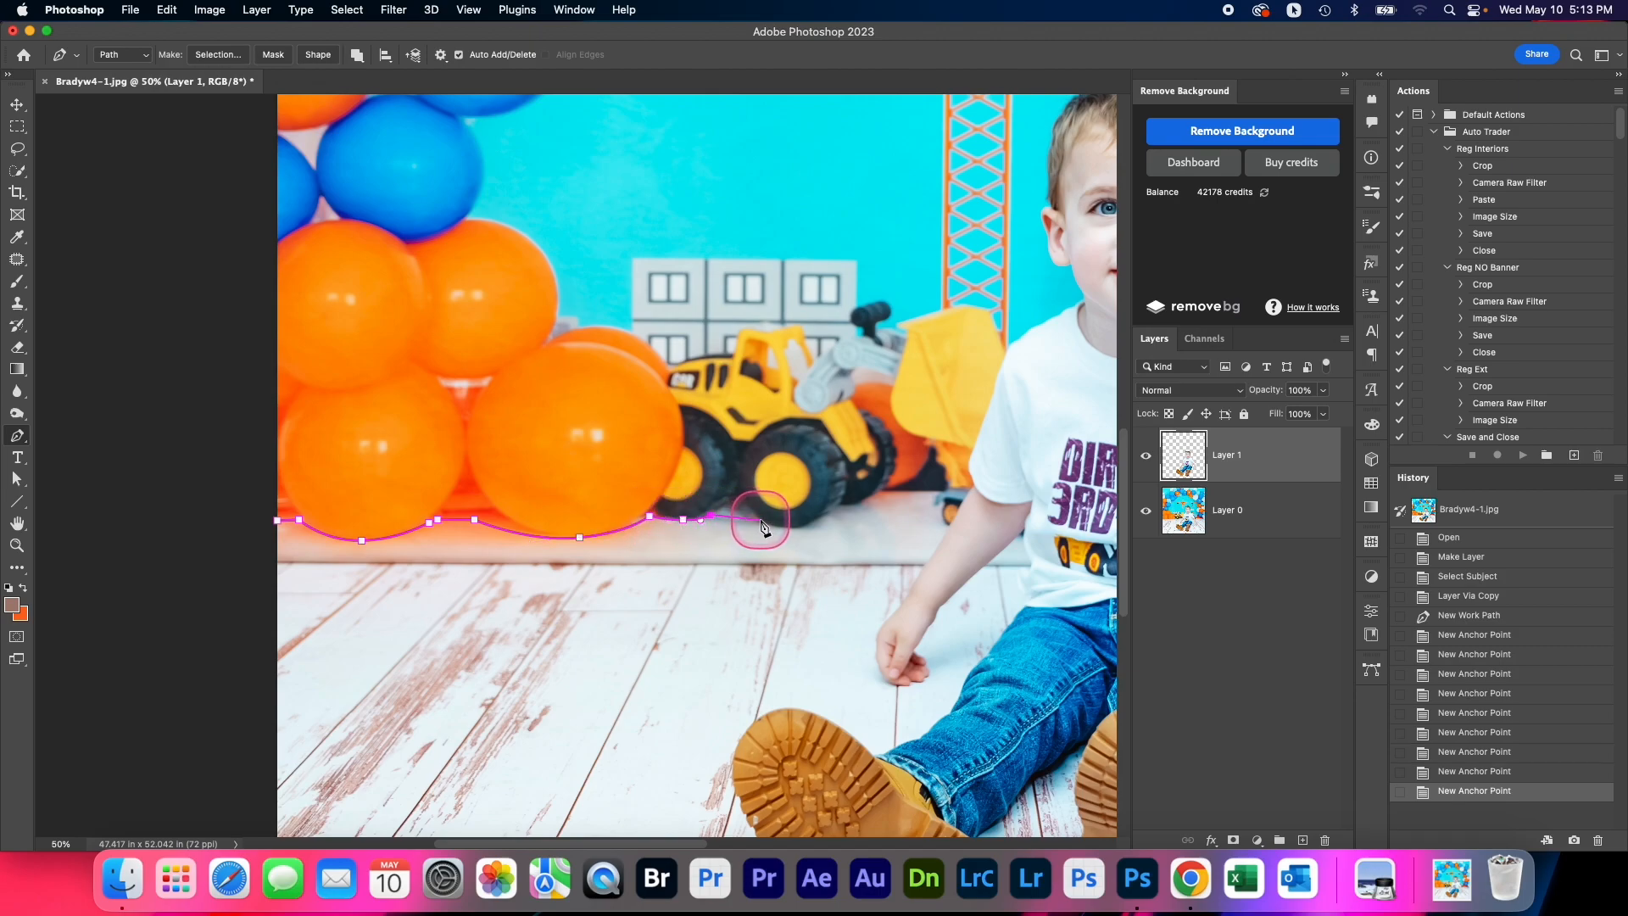
left_click(761, 521)
left_click(805, 528)
left_click(839, 509)
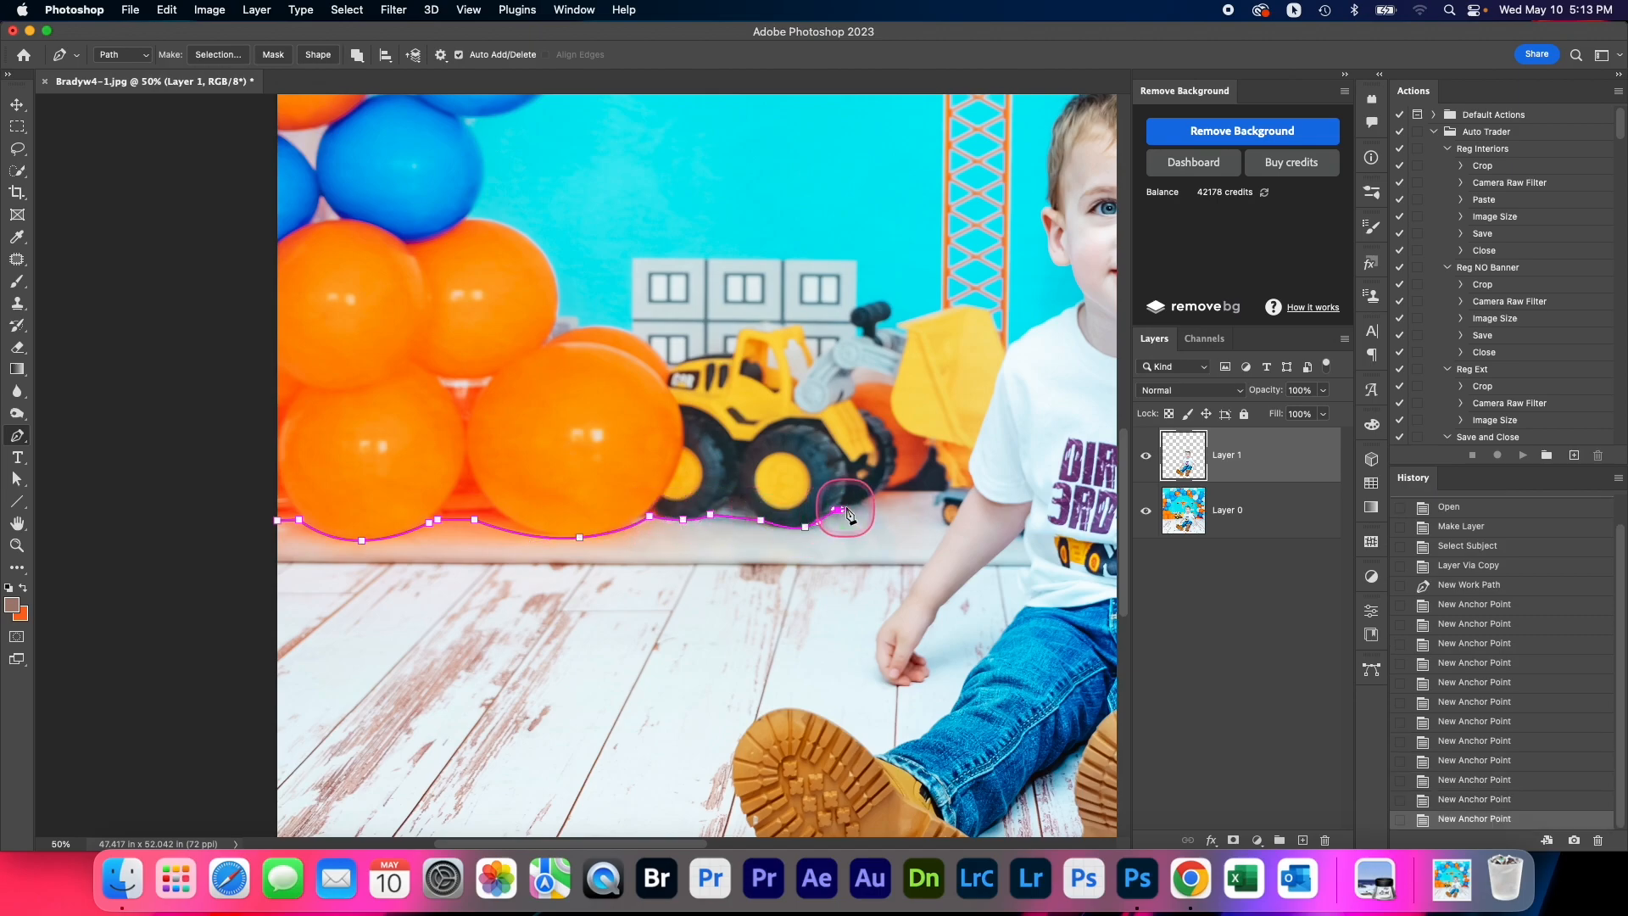
scroll(846, 513, "down", 2)
scroll(847, 513, "right", 1)
key("super+z")
key("super+z")
key("super+z")
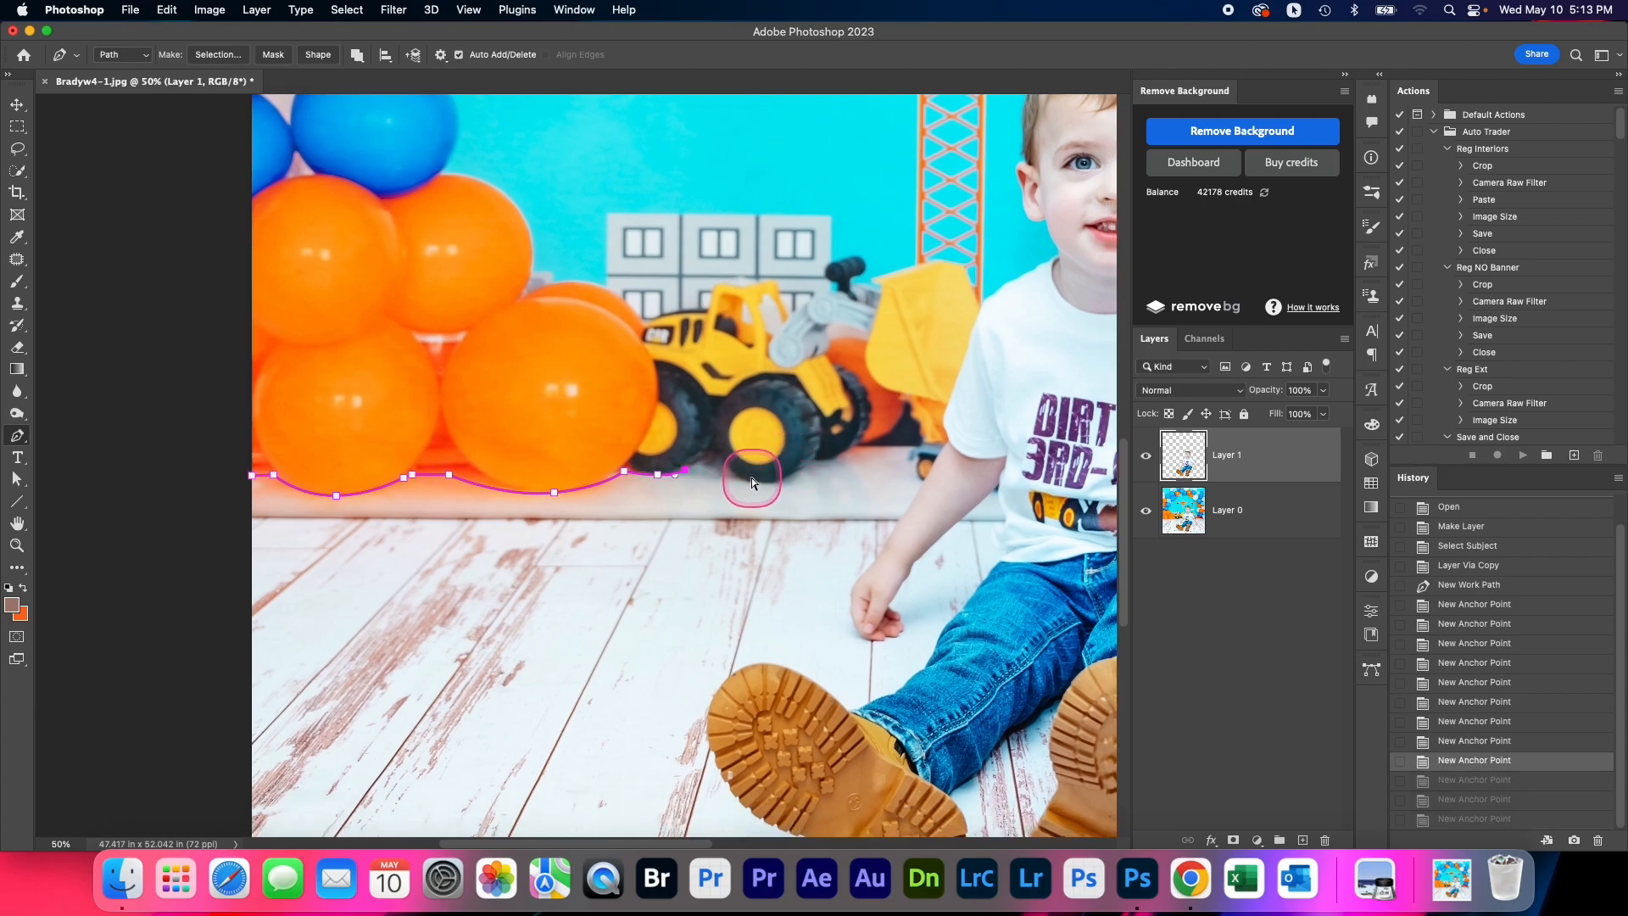
Continue the Pen path closely beneath the yellow loader's wheels, following the curve of the large front tire
left_click(706, 459)
left_click(735, 483)
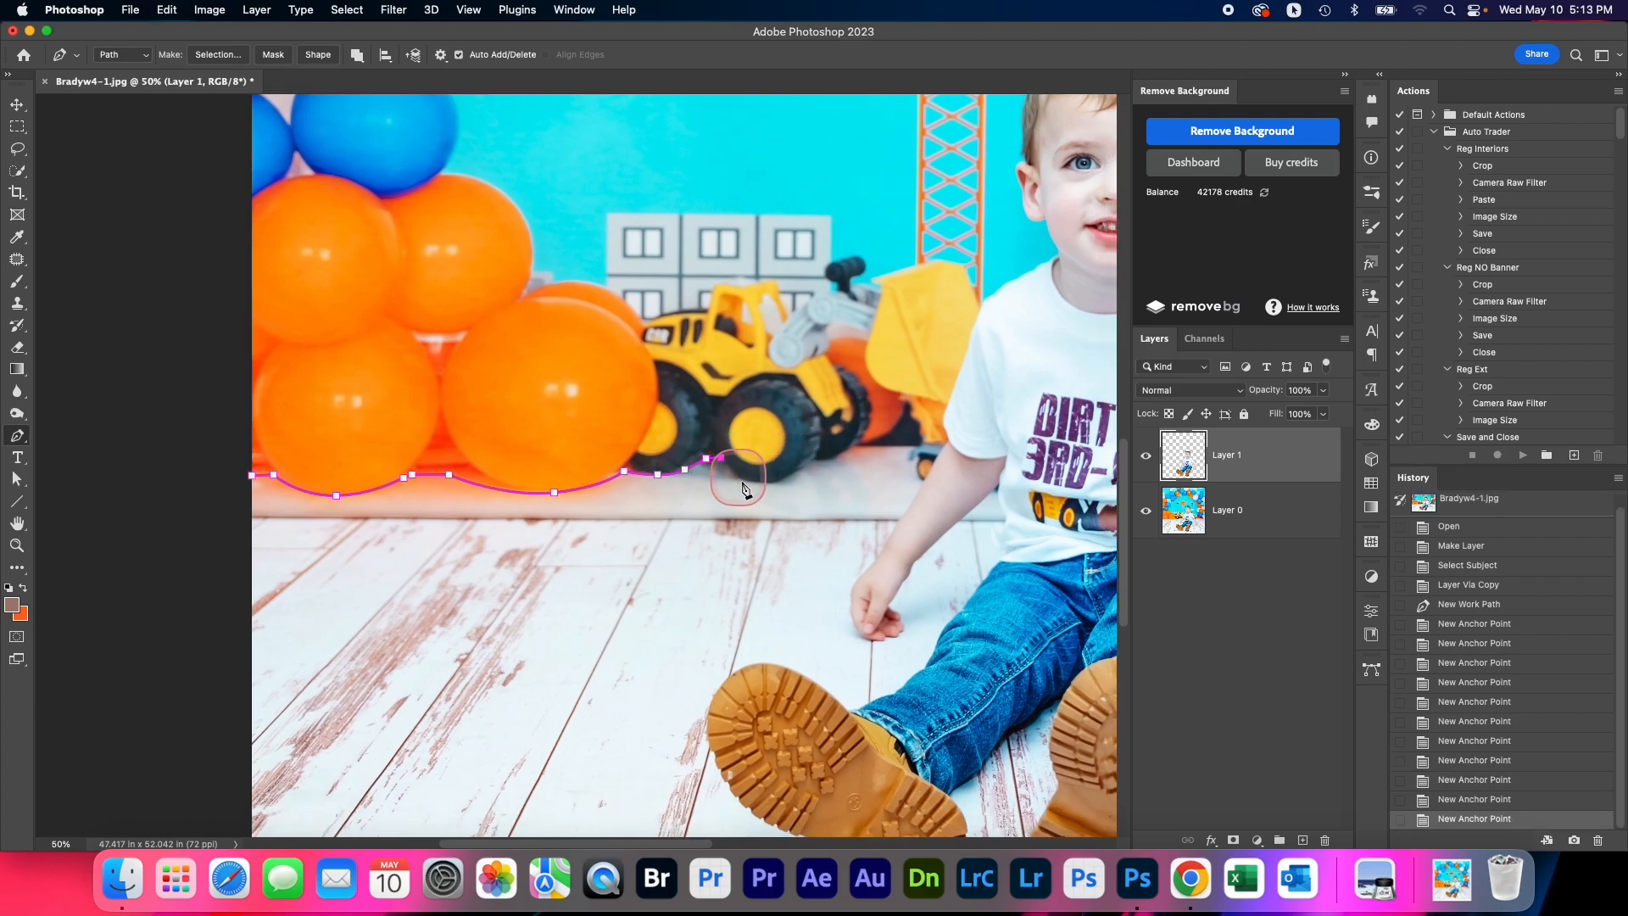
left_click_drag(764, 483, 799, 473)
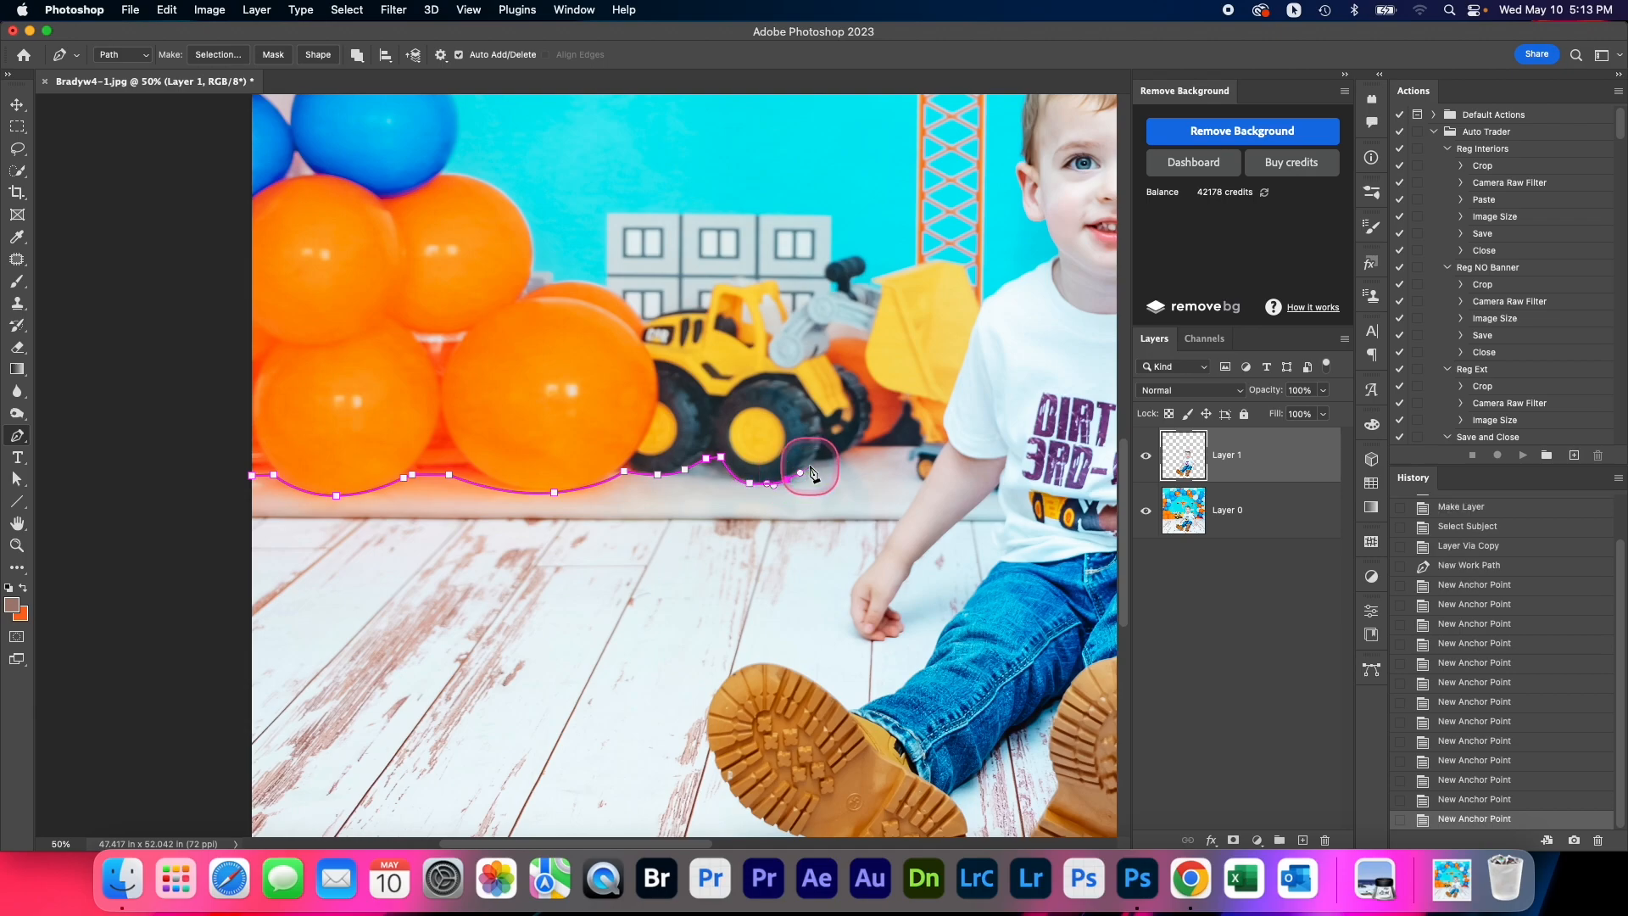
left_click(816, 461)
left_click(838, 458)
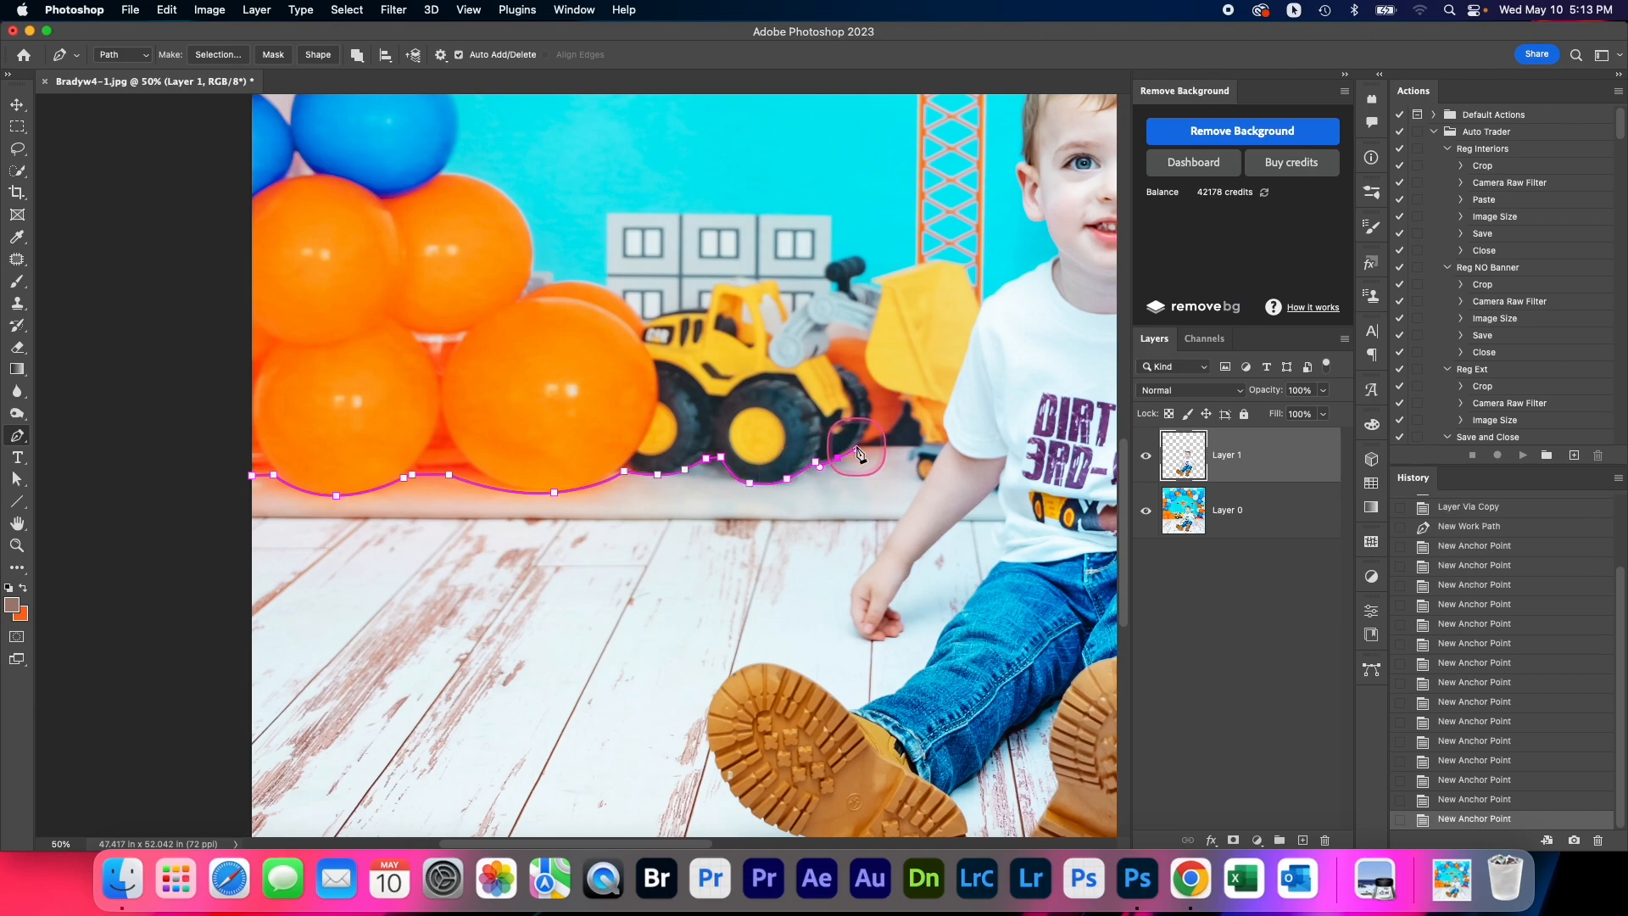
left_click(856, 449)
Extend the path past the loader's bucket and around the small dark detail beside the boy's sleeve
scroll(620, 413, "right", 5)
scroll(620, 413, "down", 1)
left_click(619, 406)
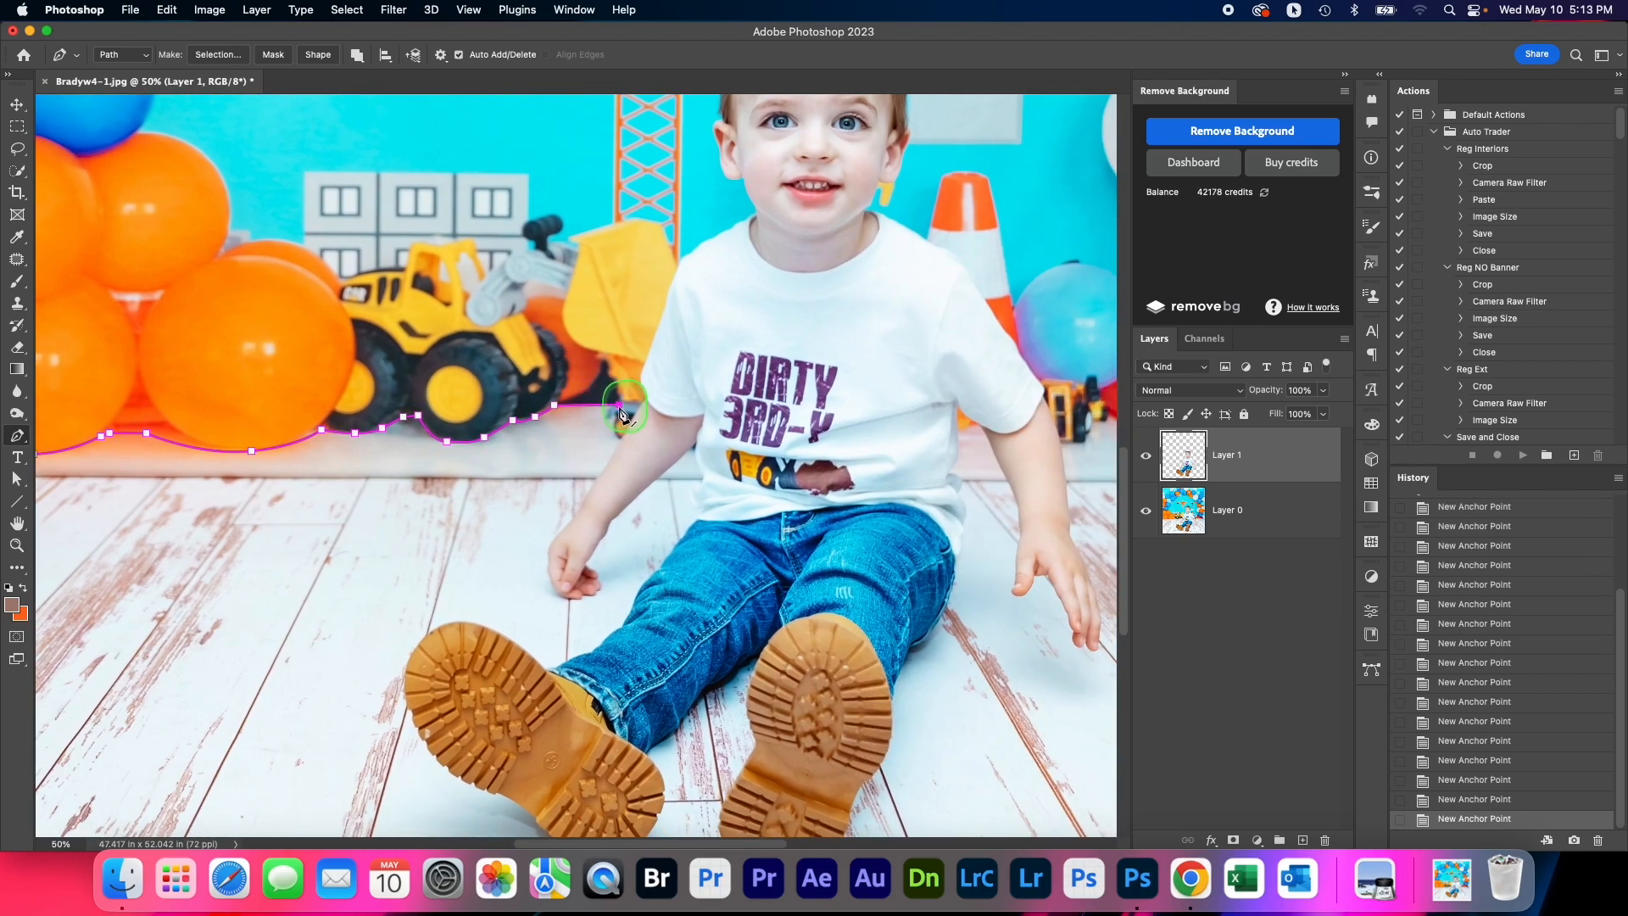
left_click_drag(613, 418, 614, 422)
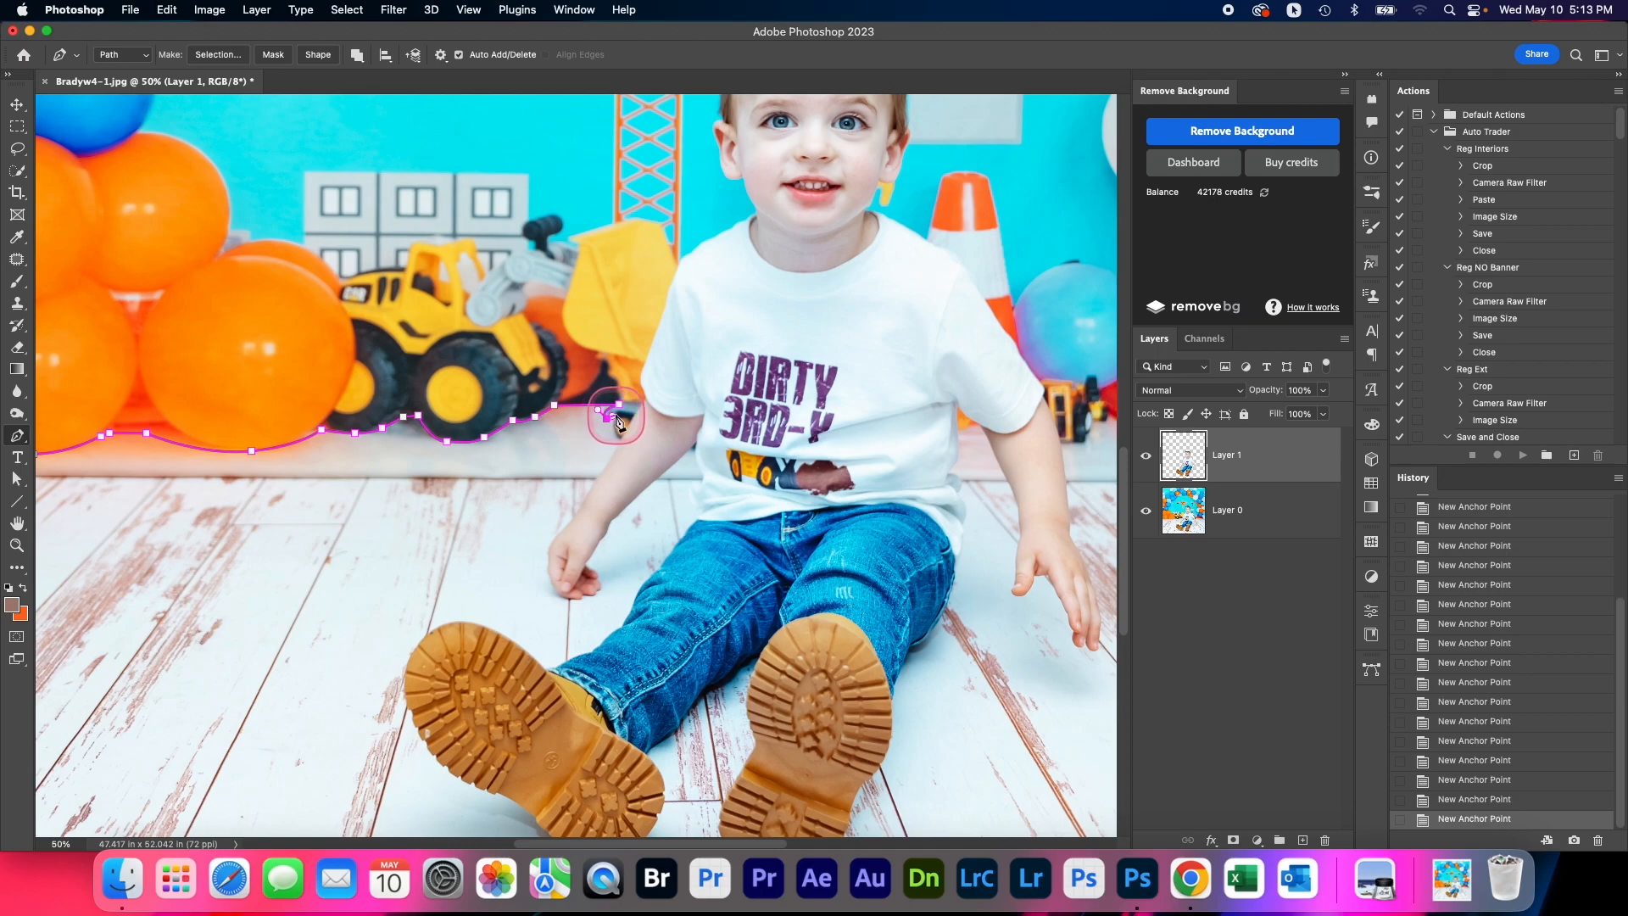
left_click(616, 414)
left_click(615, 429)
left_click(620, 439)
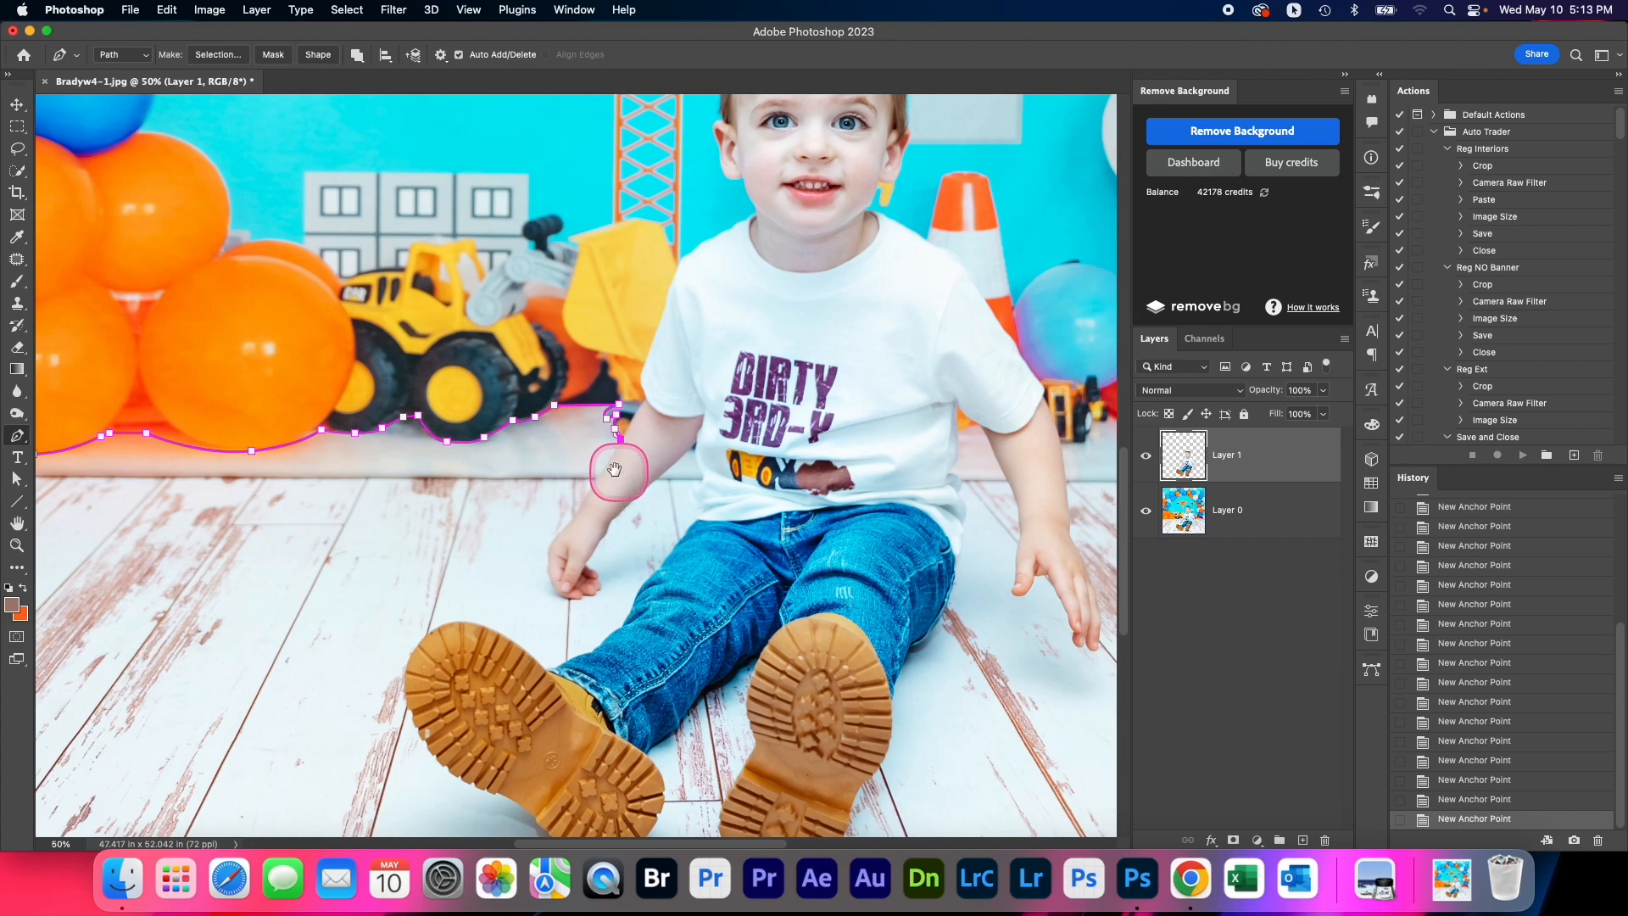
Carry the path across the boy's shirt to the gap between his torso and his other arm
left_click_drag(618, 473, 526, 455)
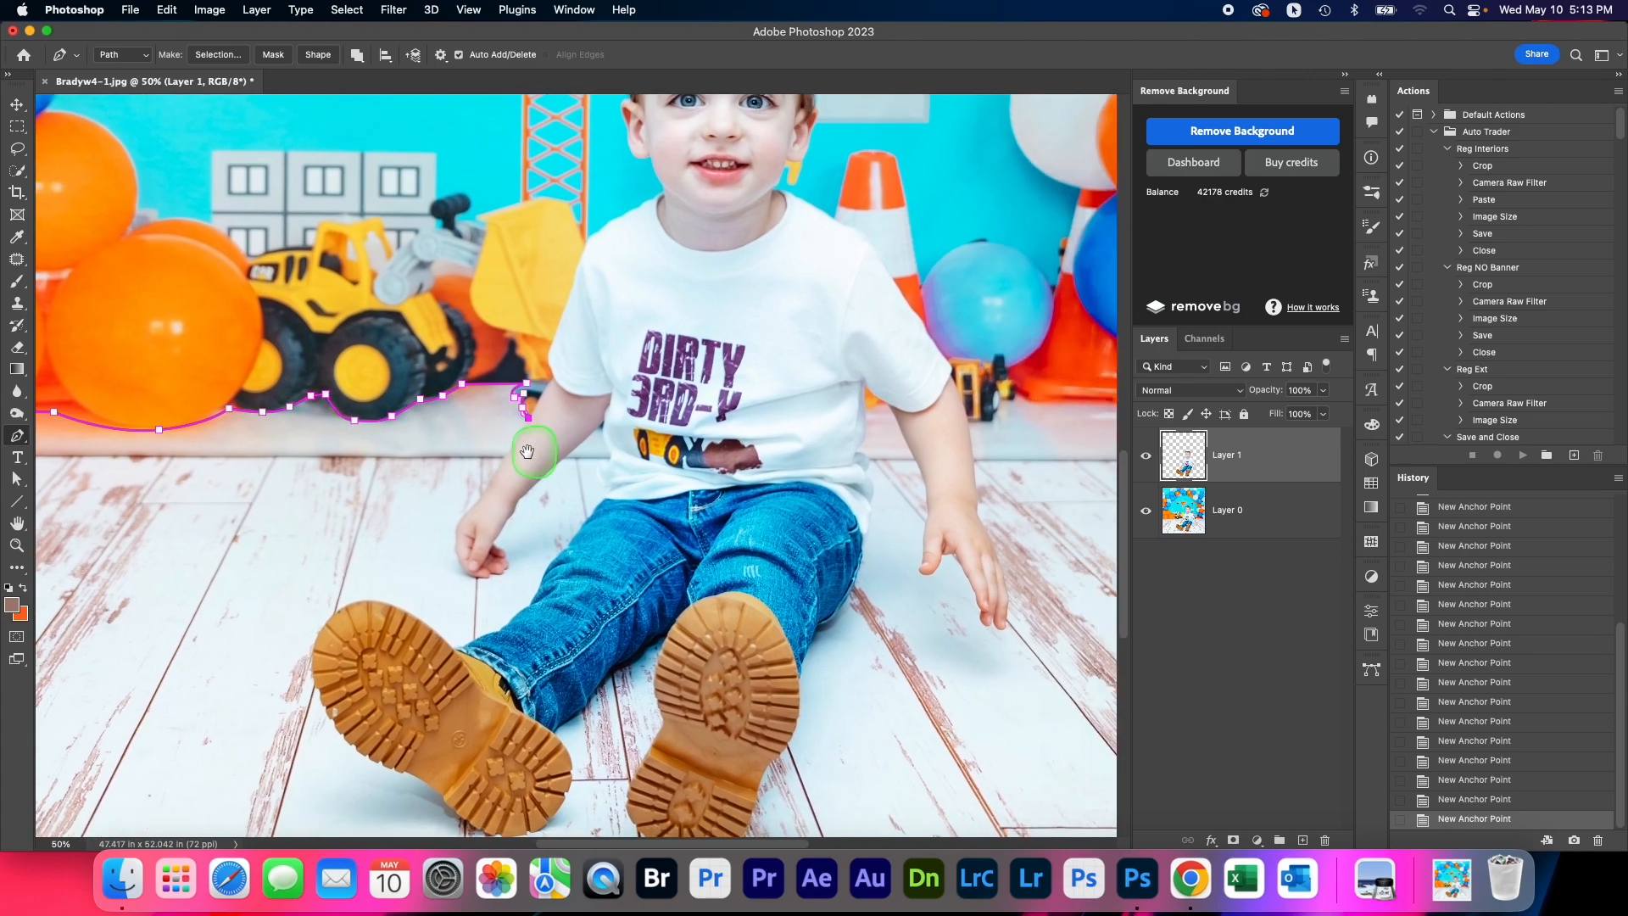
left_click(604, 429)
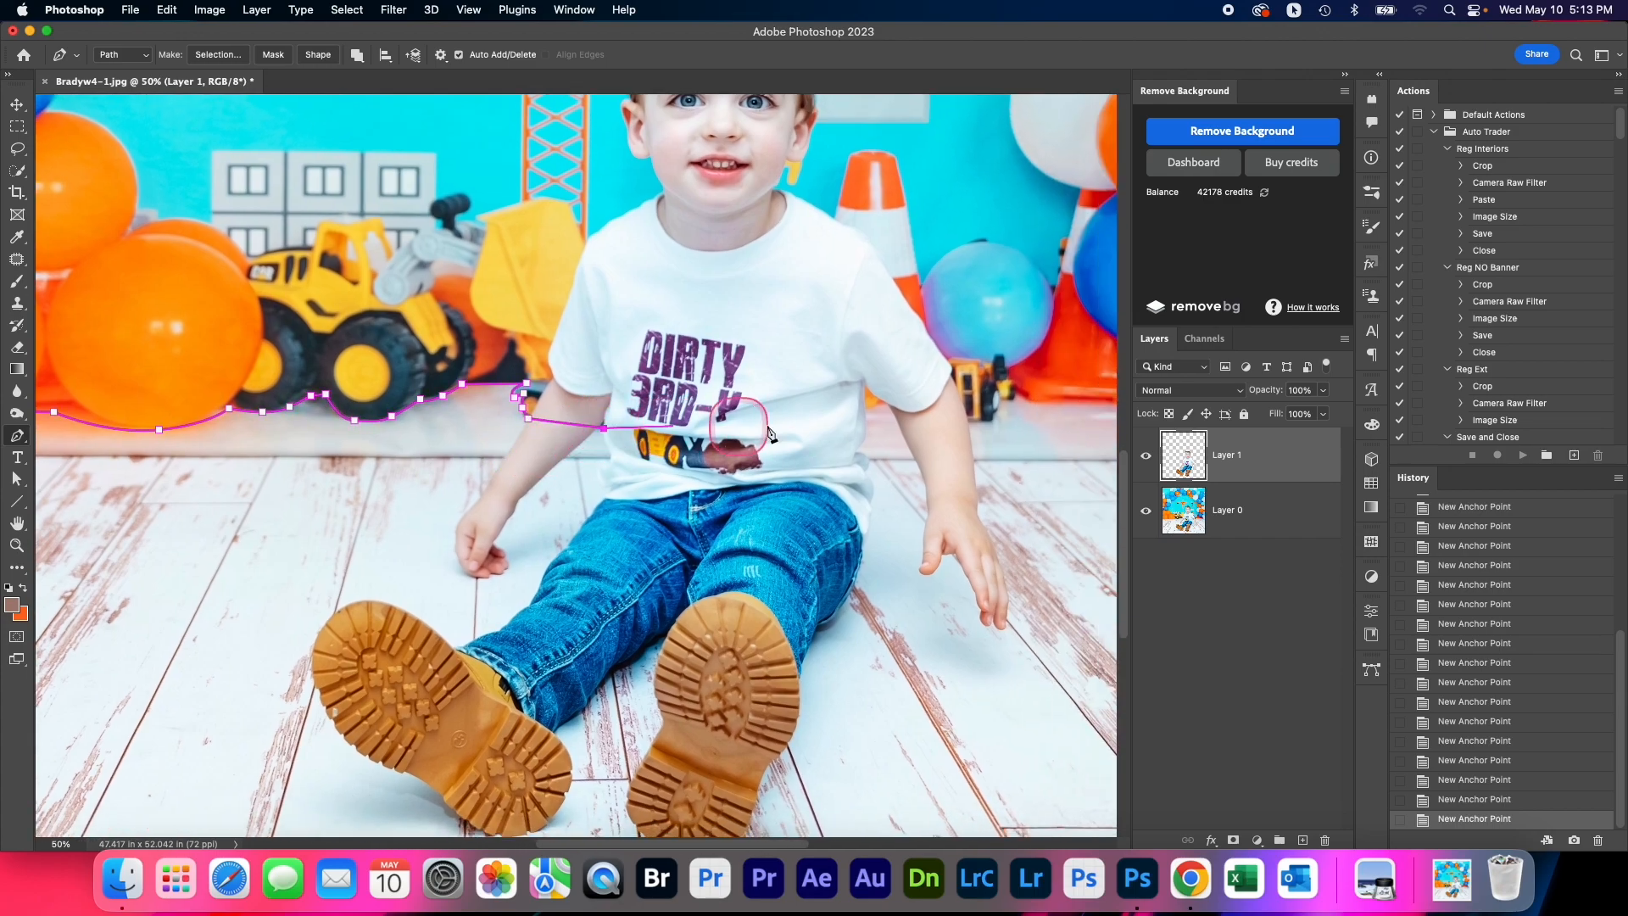
left_click(864, 411)
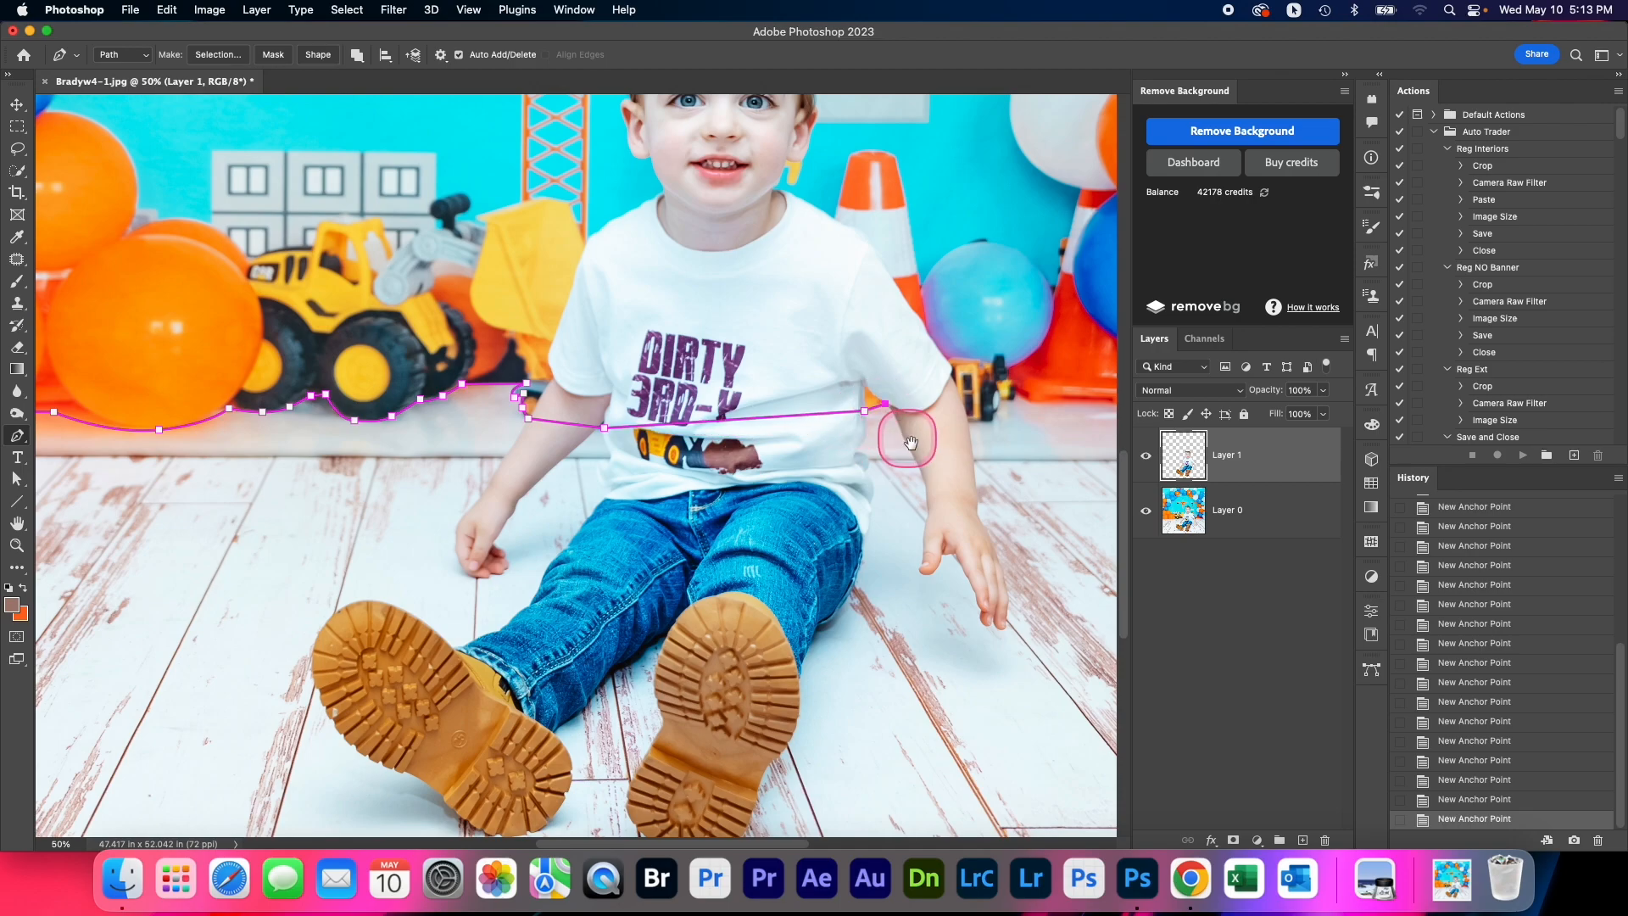
left_click_drag(901, 429, 850, 339)
left_click(834, 314)
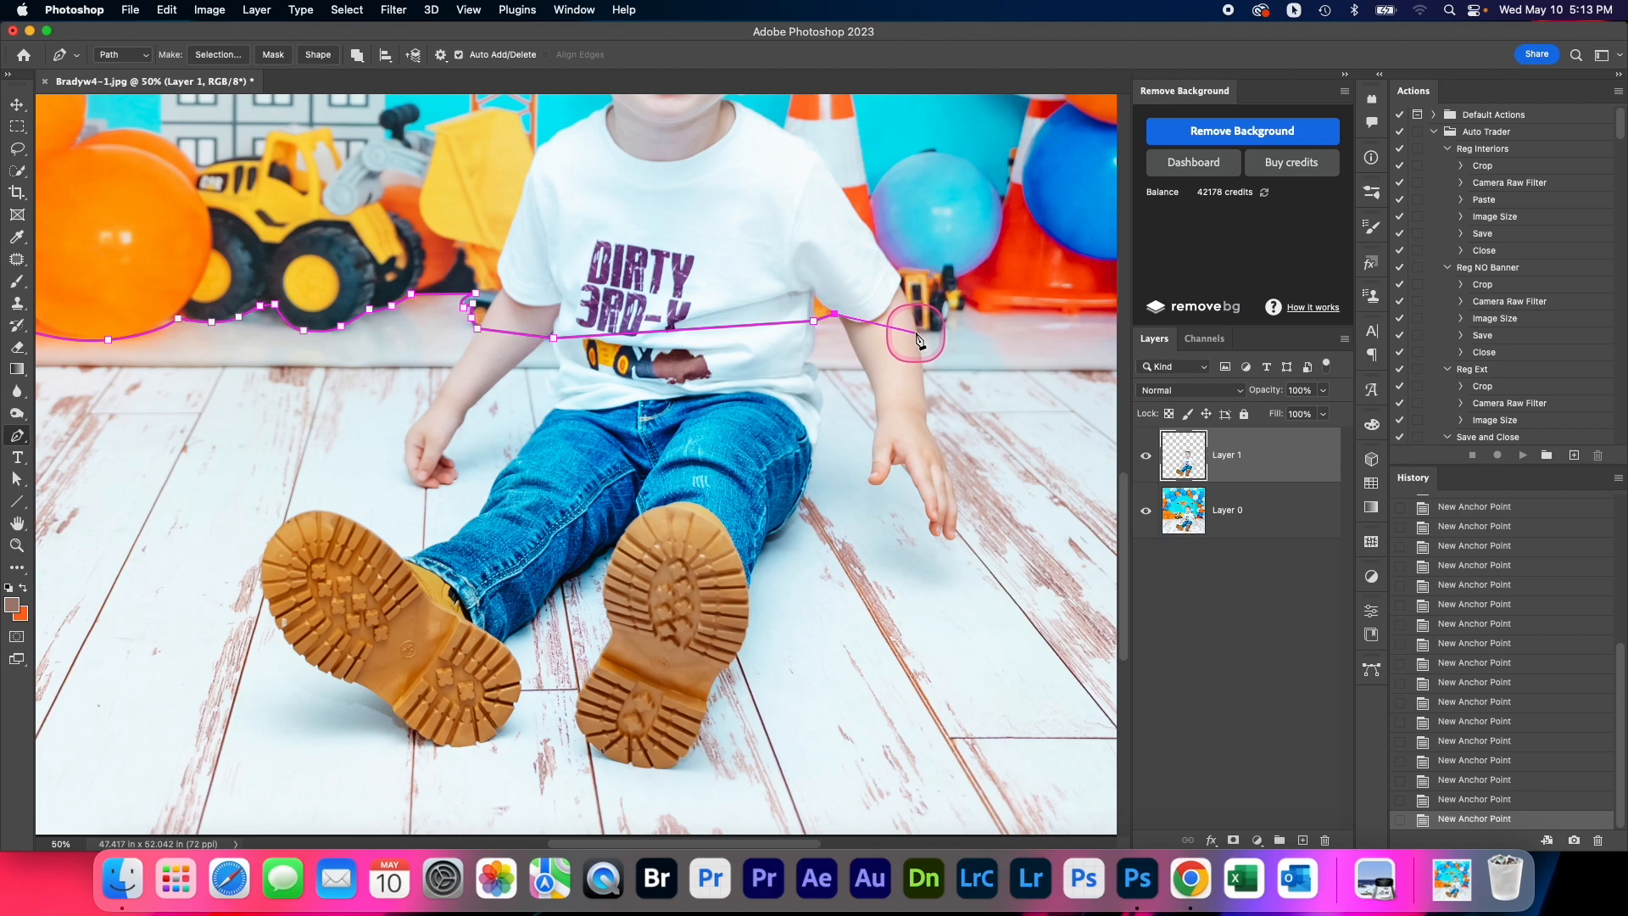
Cross the boy's arm with the path and trace the lower edge of the small toy truck beside it
left_click(915, 331)
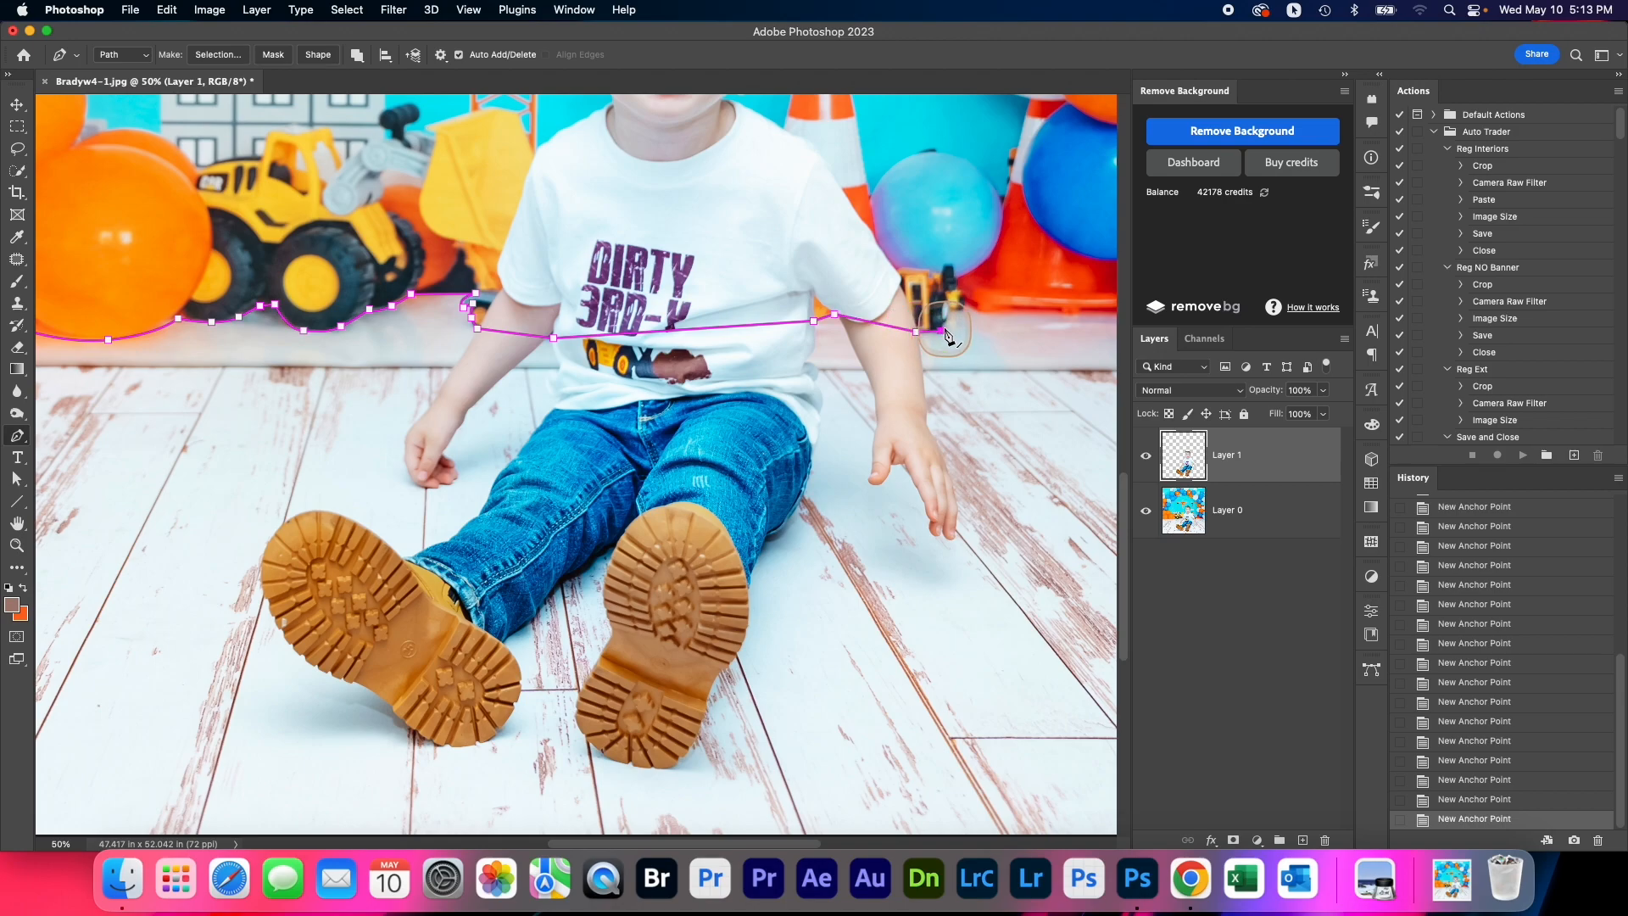
scroll(947, 334, "up", 2)
left_click(950, 314)
left_click(952, 298)
left_click_drag(977, 296, 763, 358)
left_click(983, 281)
Trace the path along the base of the orange cone and curve it under the white balloon to the image's right edge
left_click(981, 363)
left_click_drag(981, 356, 683, 370)
left_click(764, 358)
left_click(766, 343)
left_click(806, 342)
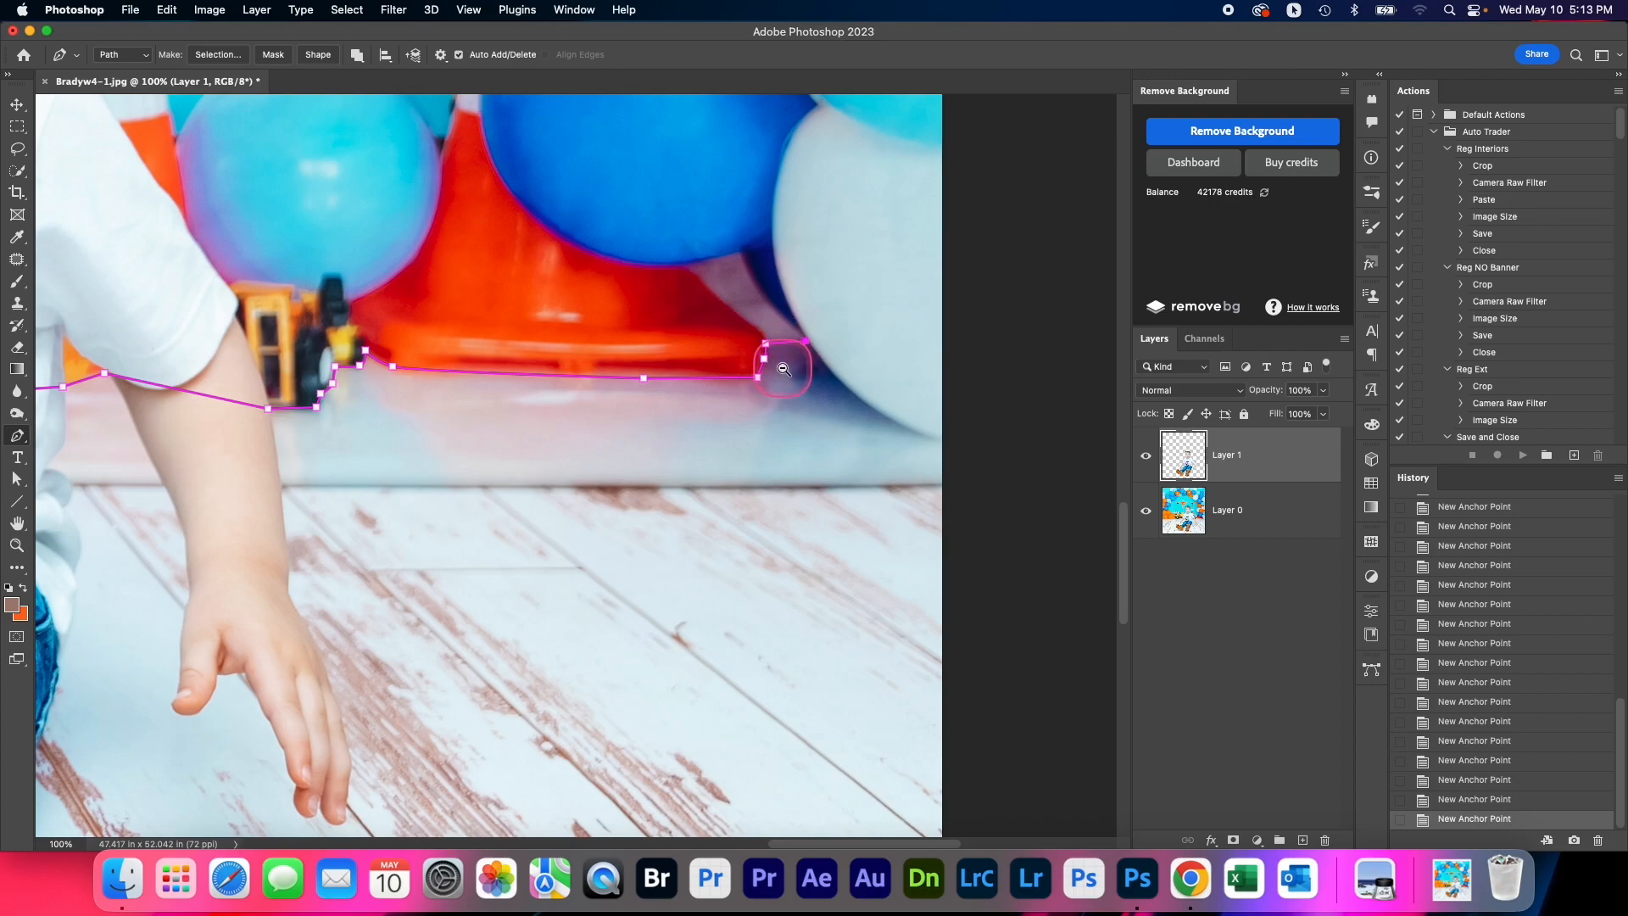
left_click(783, 369, "alt")
left_click_drag(861, 403, 879, 328)
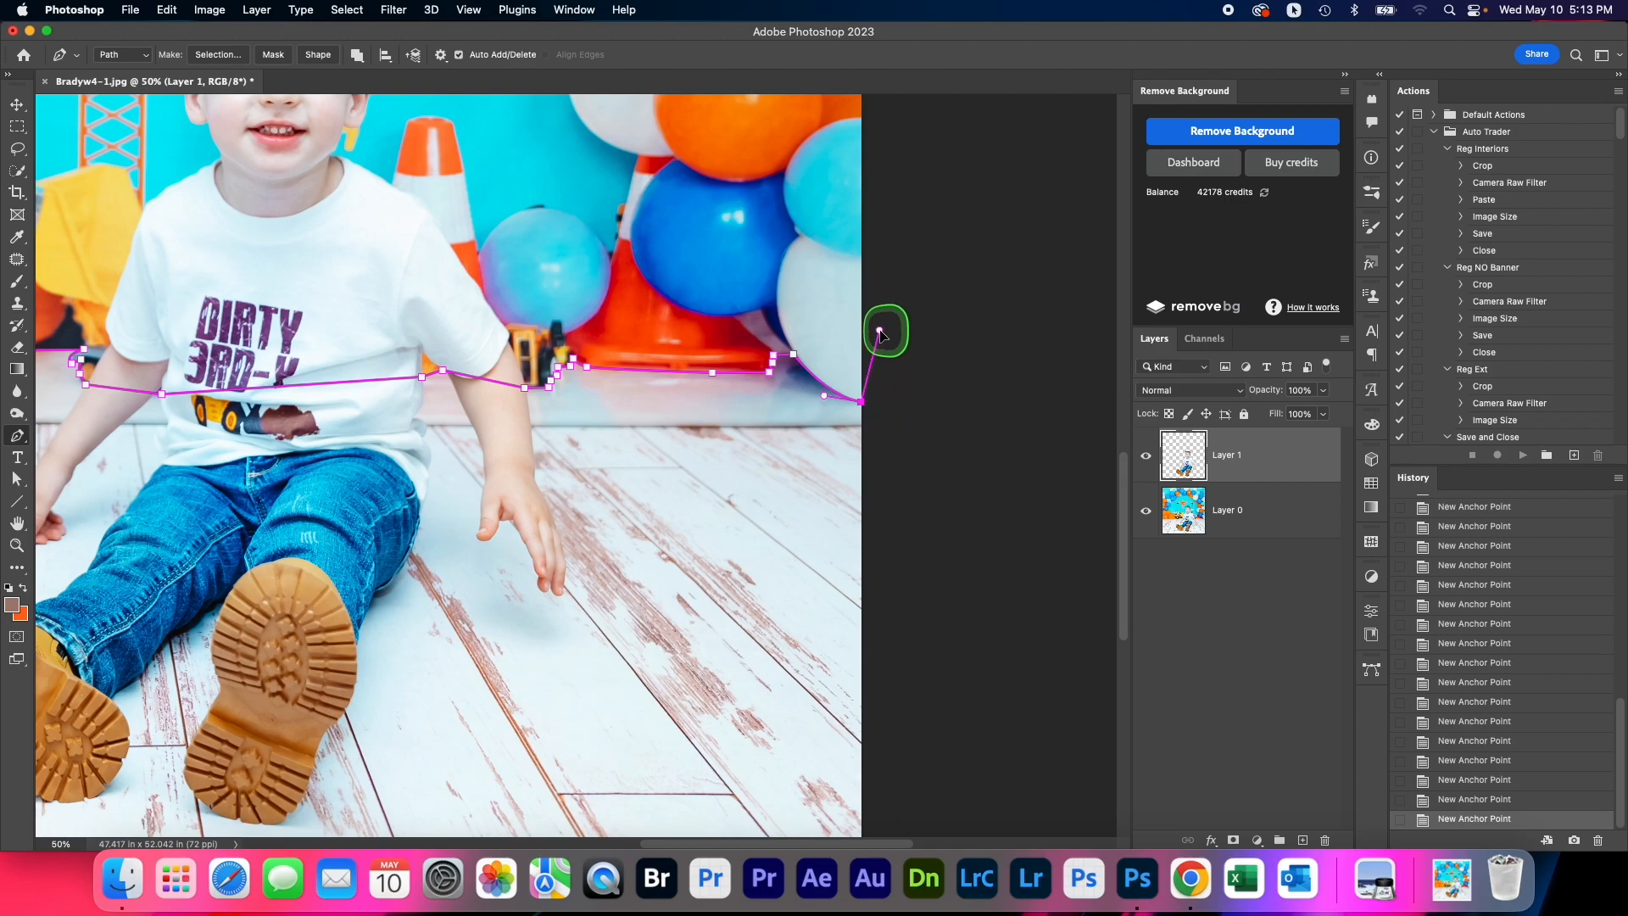
Close the path around the outside of the image's upper corners and convert it into a selection of the backdrop
left_click(892, 261, "alt")
left_click(894, 261, "alt")
left_click(894, 260, "alt")
left_click(834, 183)
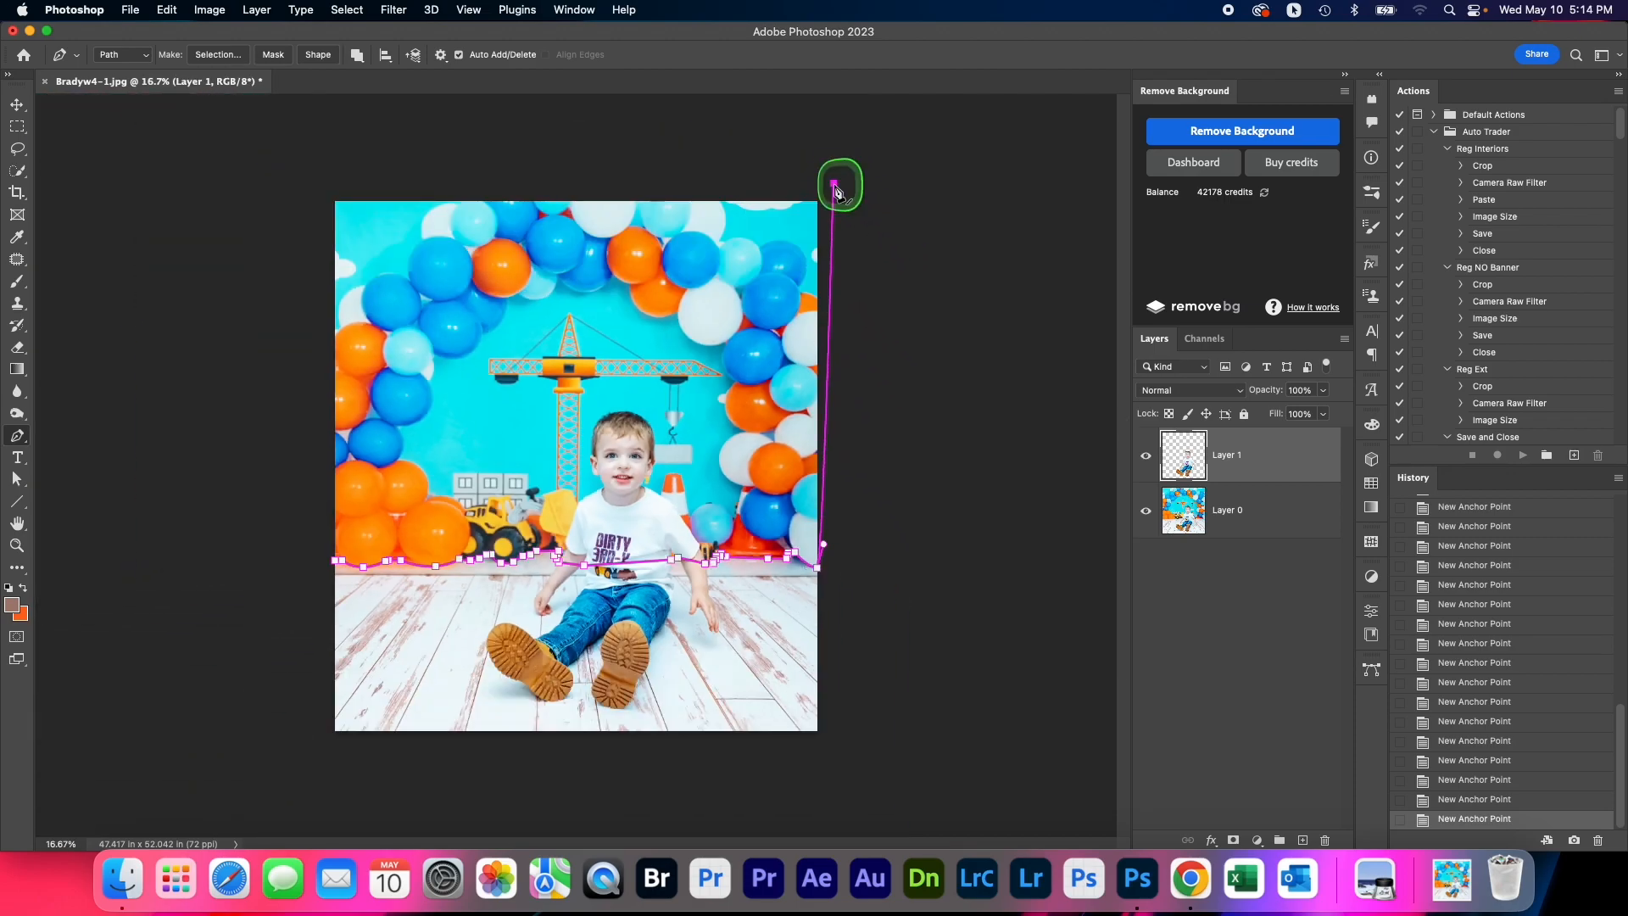
left_click(329, 186)
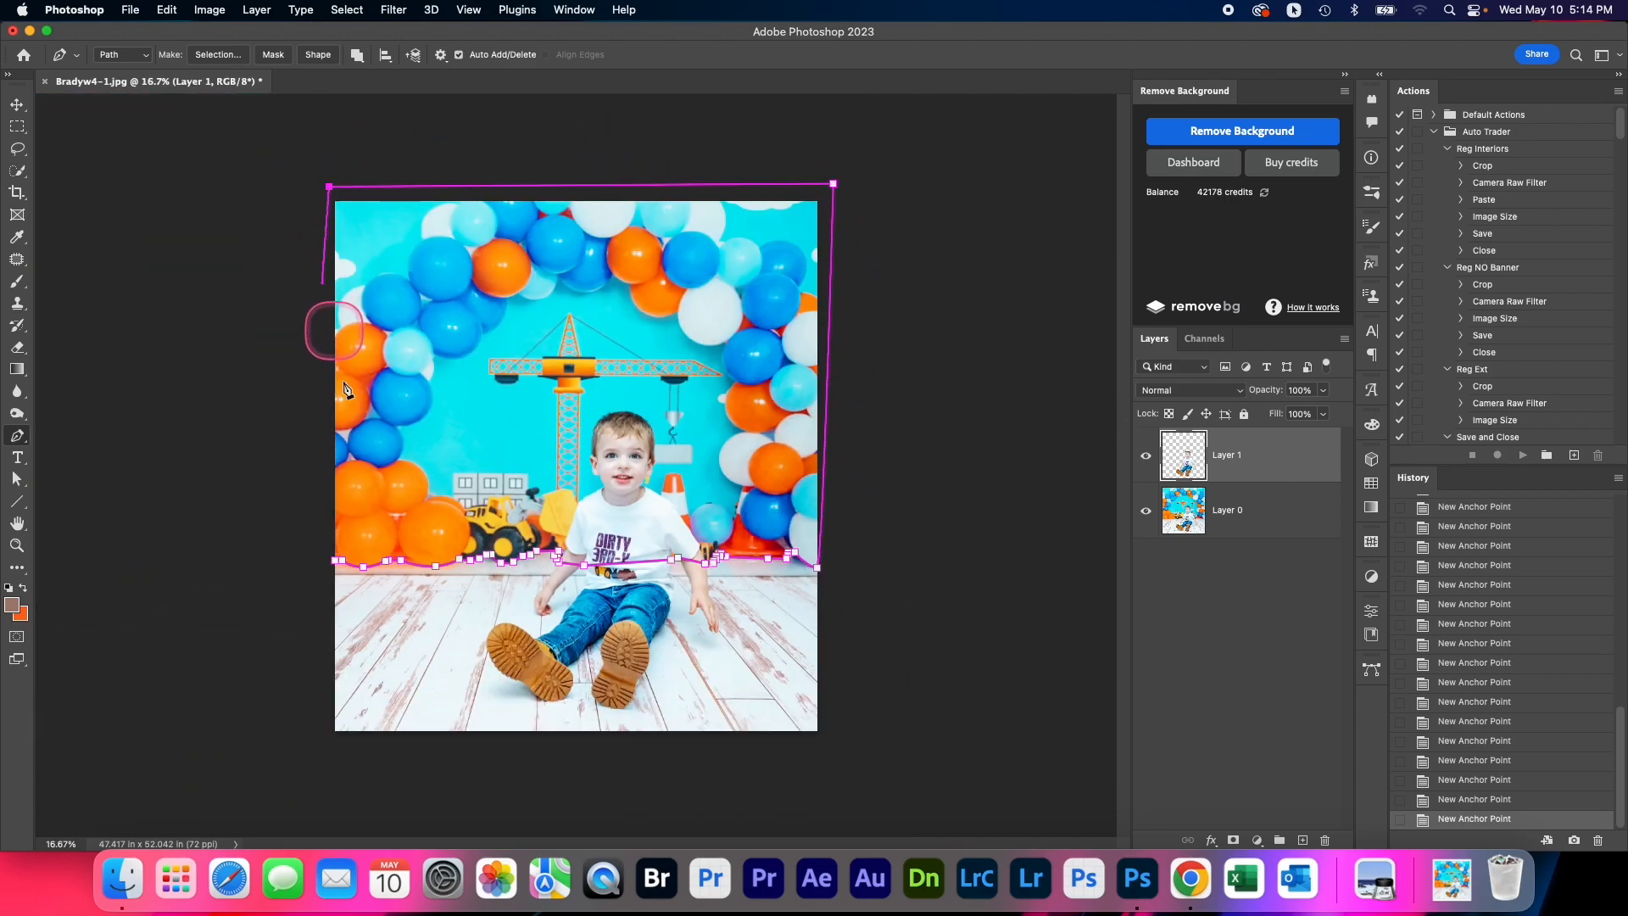
left_click(339, 560)
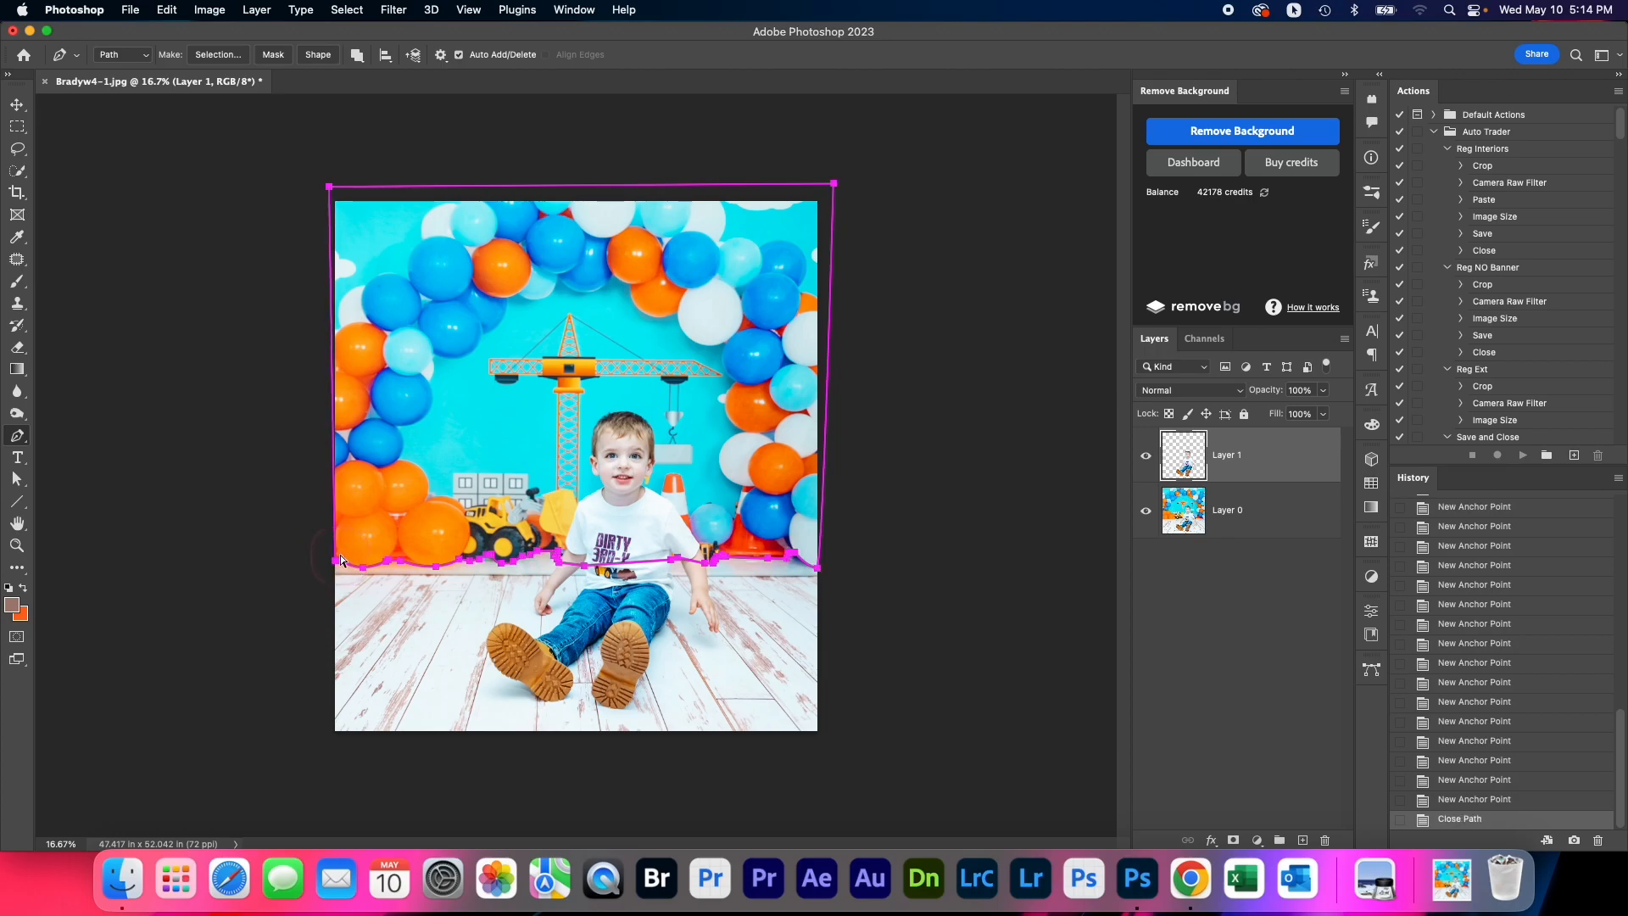
key("super+Return")
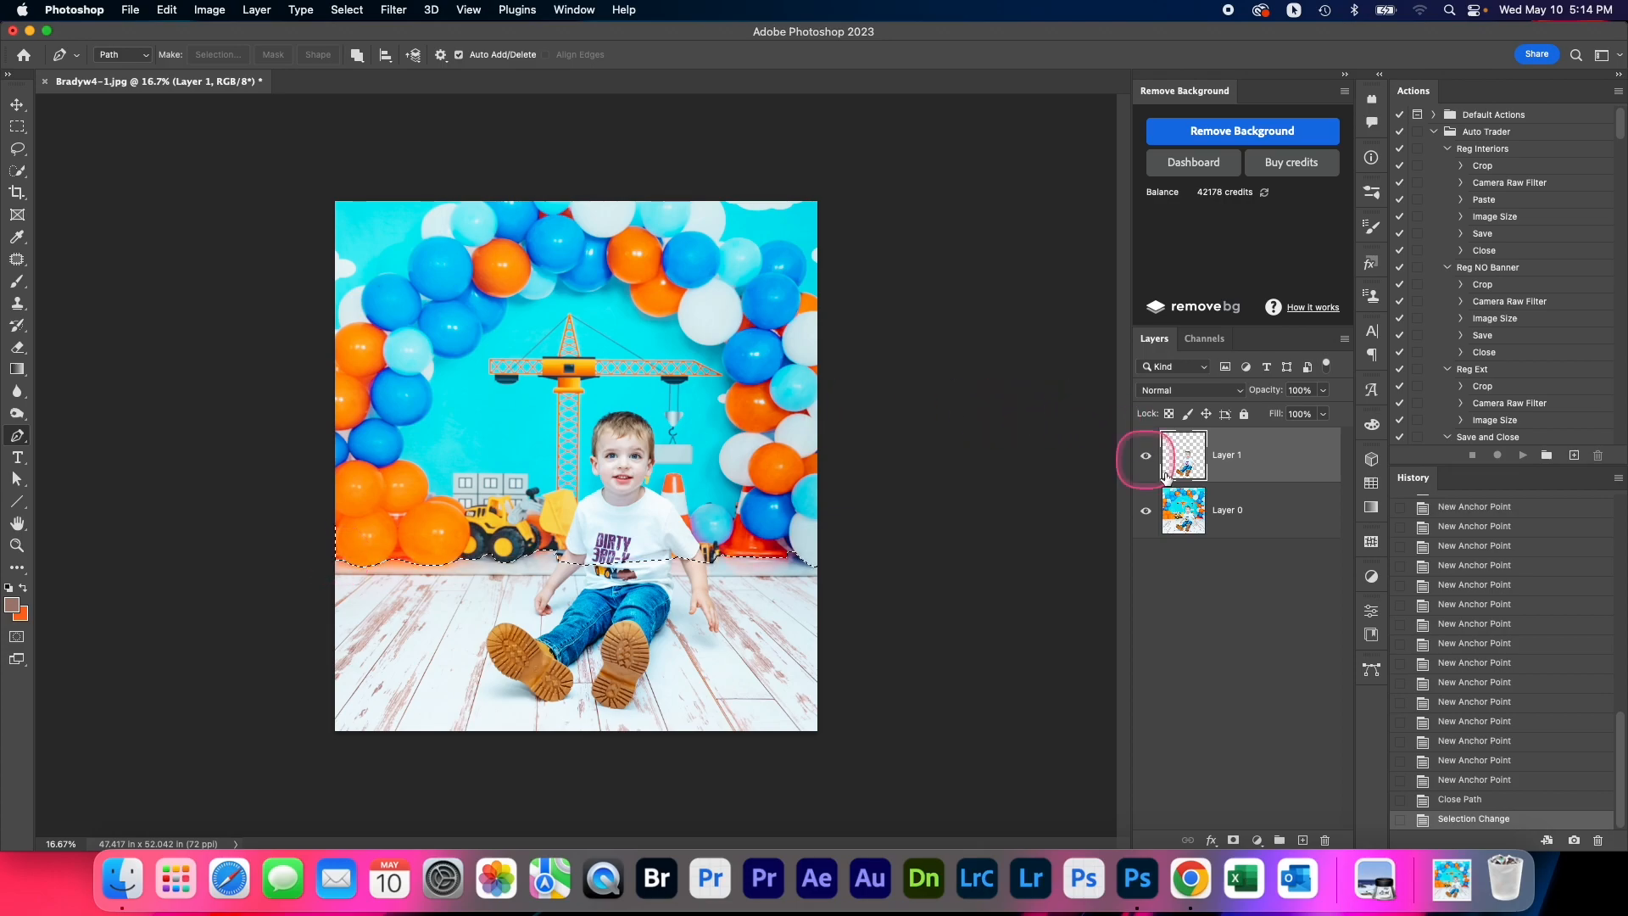
Copy the selected backdrop from Layer 0 onto a new layer and check the cutout by briefly hiding Layer 0
left_click(1243, 527)
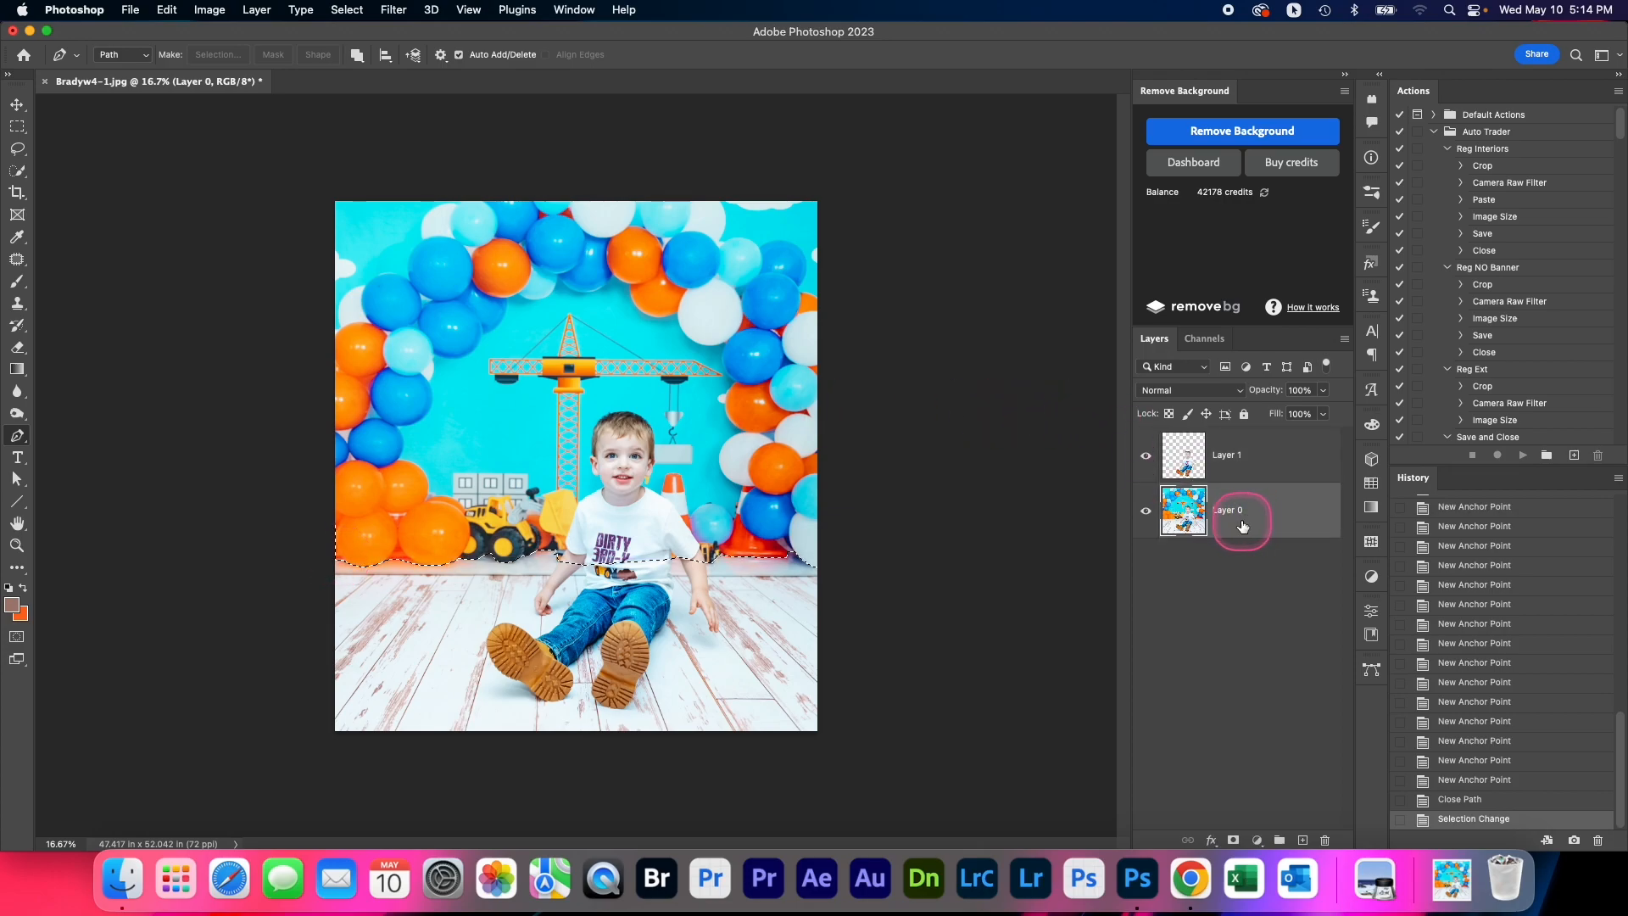
key("ctrl+j")
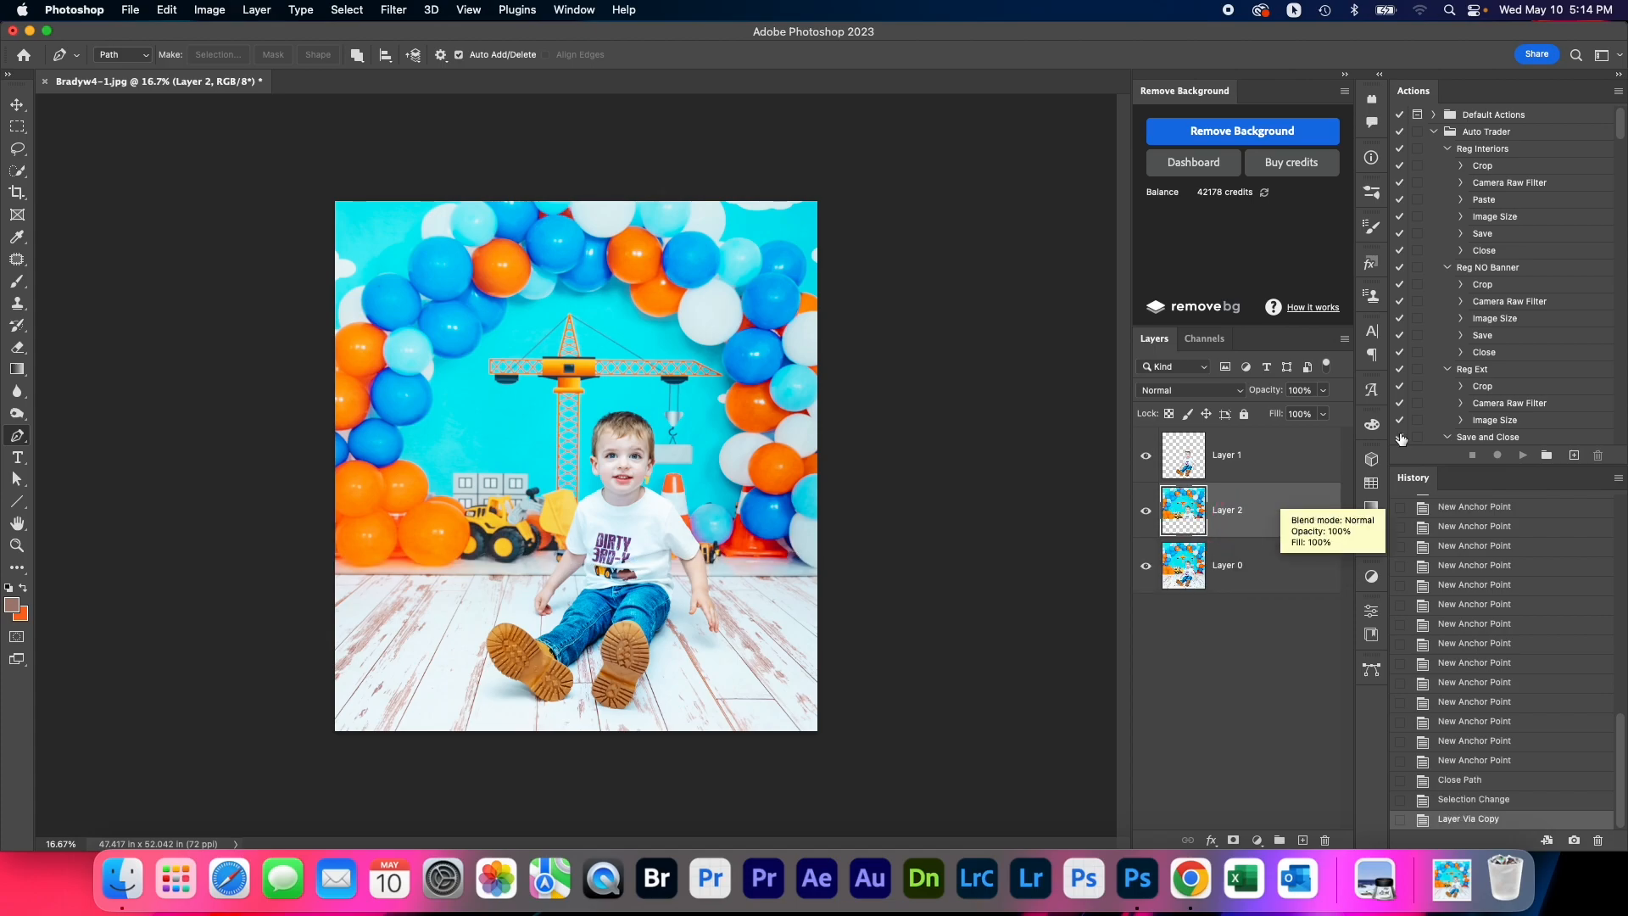
left_click(1129, 527)
left_click(1146, 566)
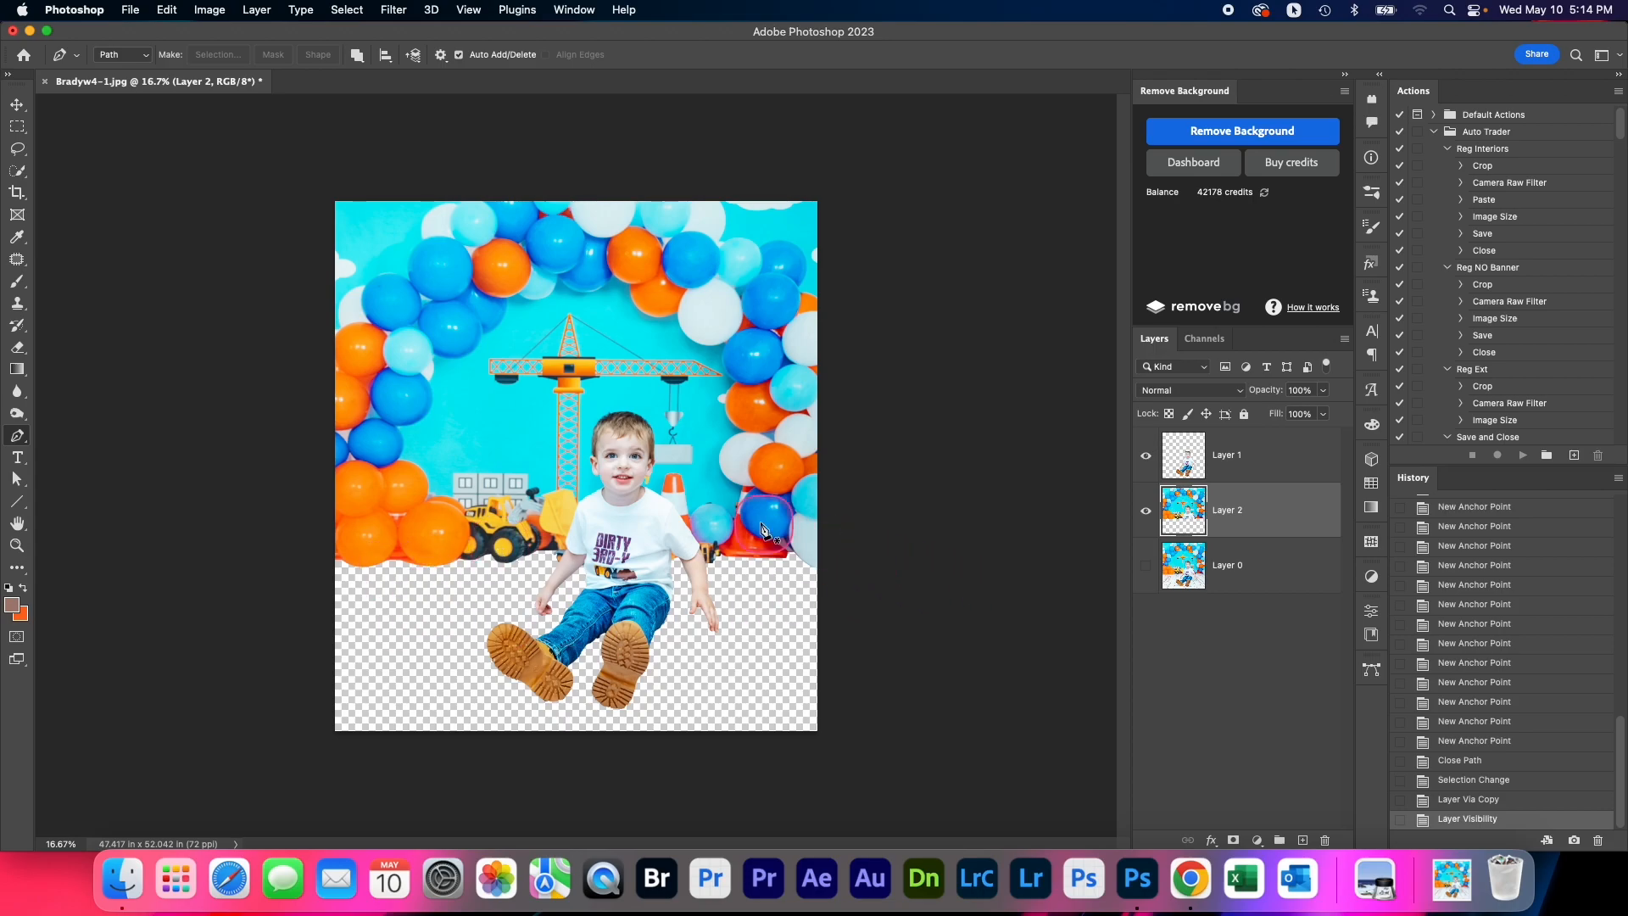
left_click(1145, 565)
Rename the backdrop layer Background, the original photo layer Floor and the boy's cutout layer Subject
double_click(1230, 511)
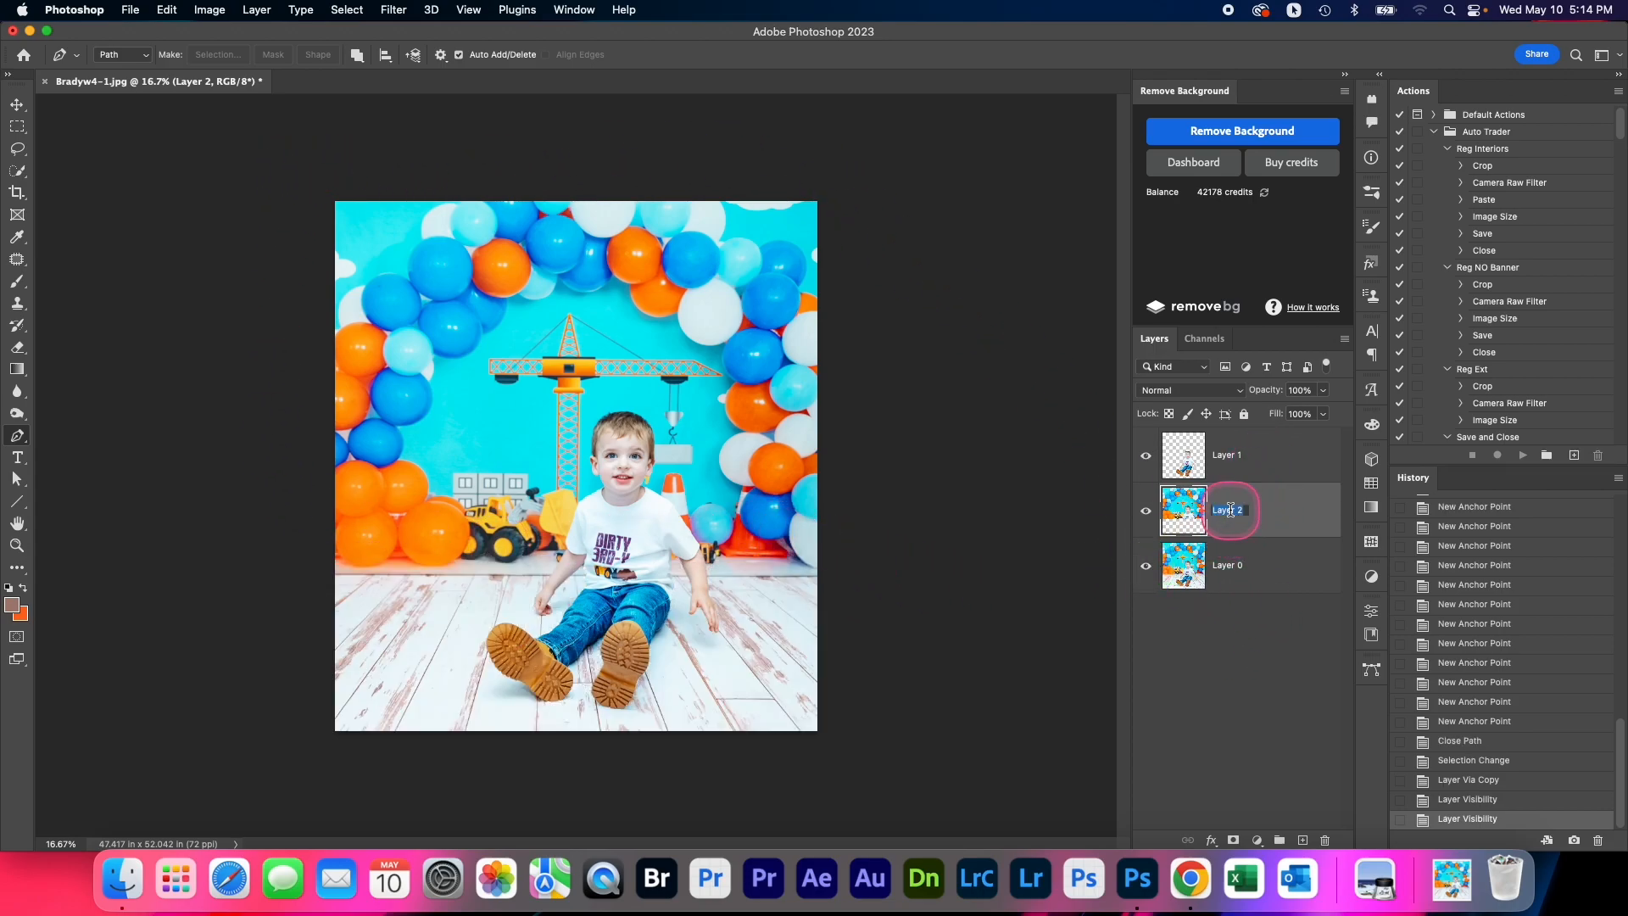
double_click(1225, 567)
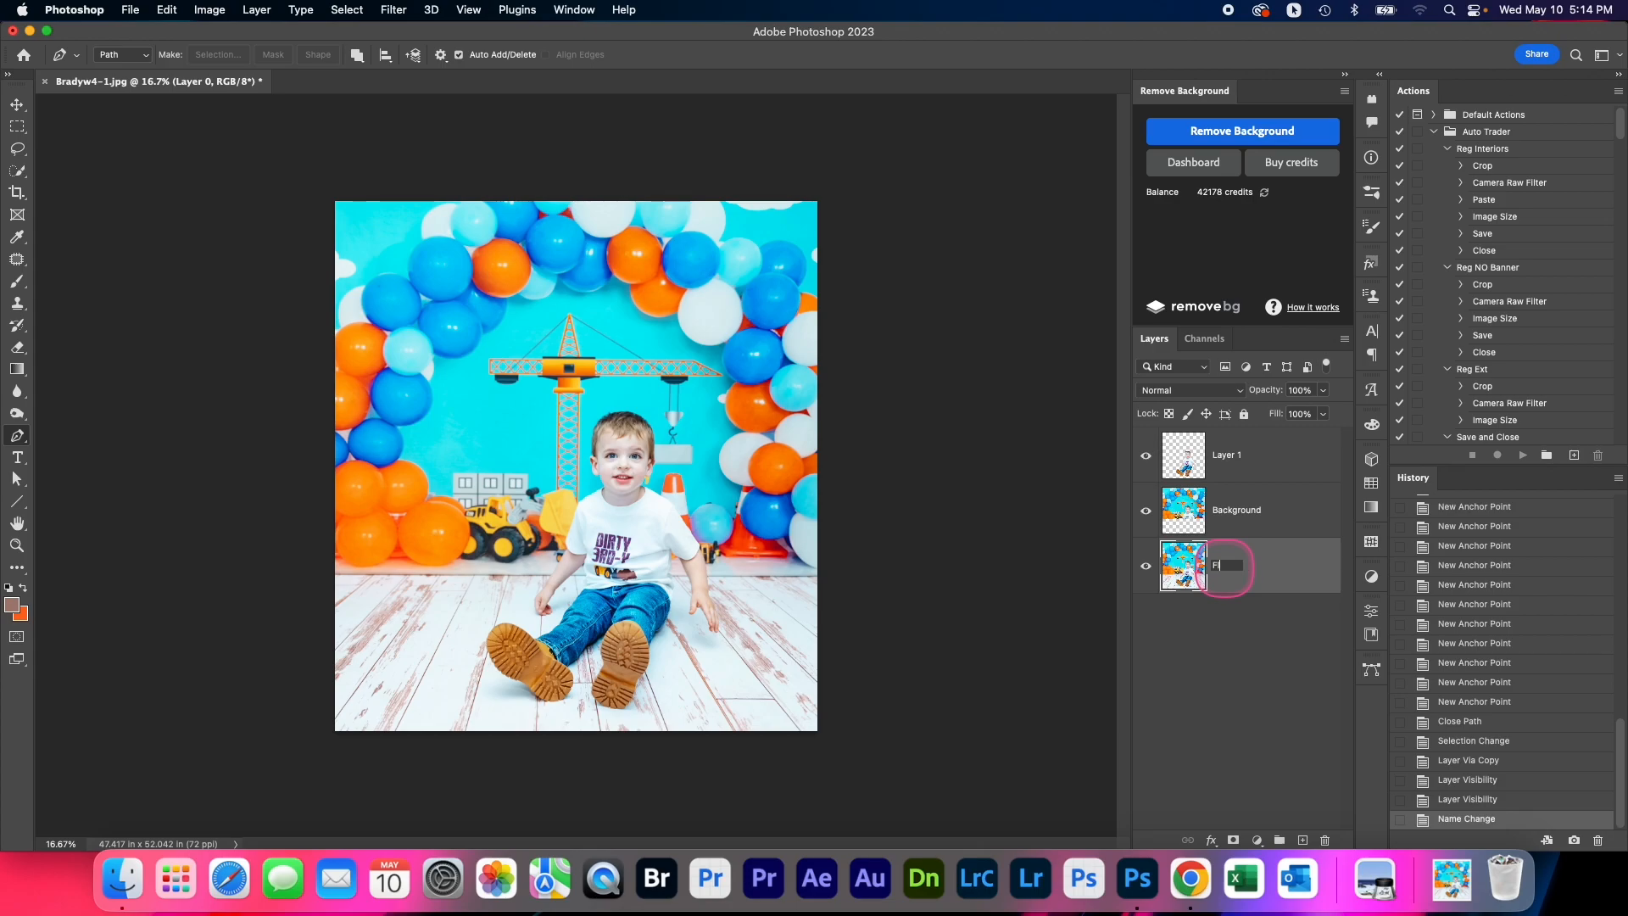
double_click(1226, 455)
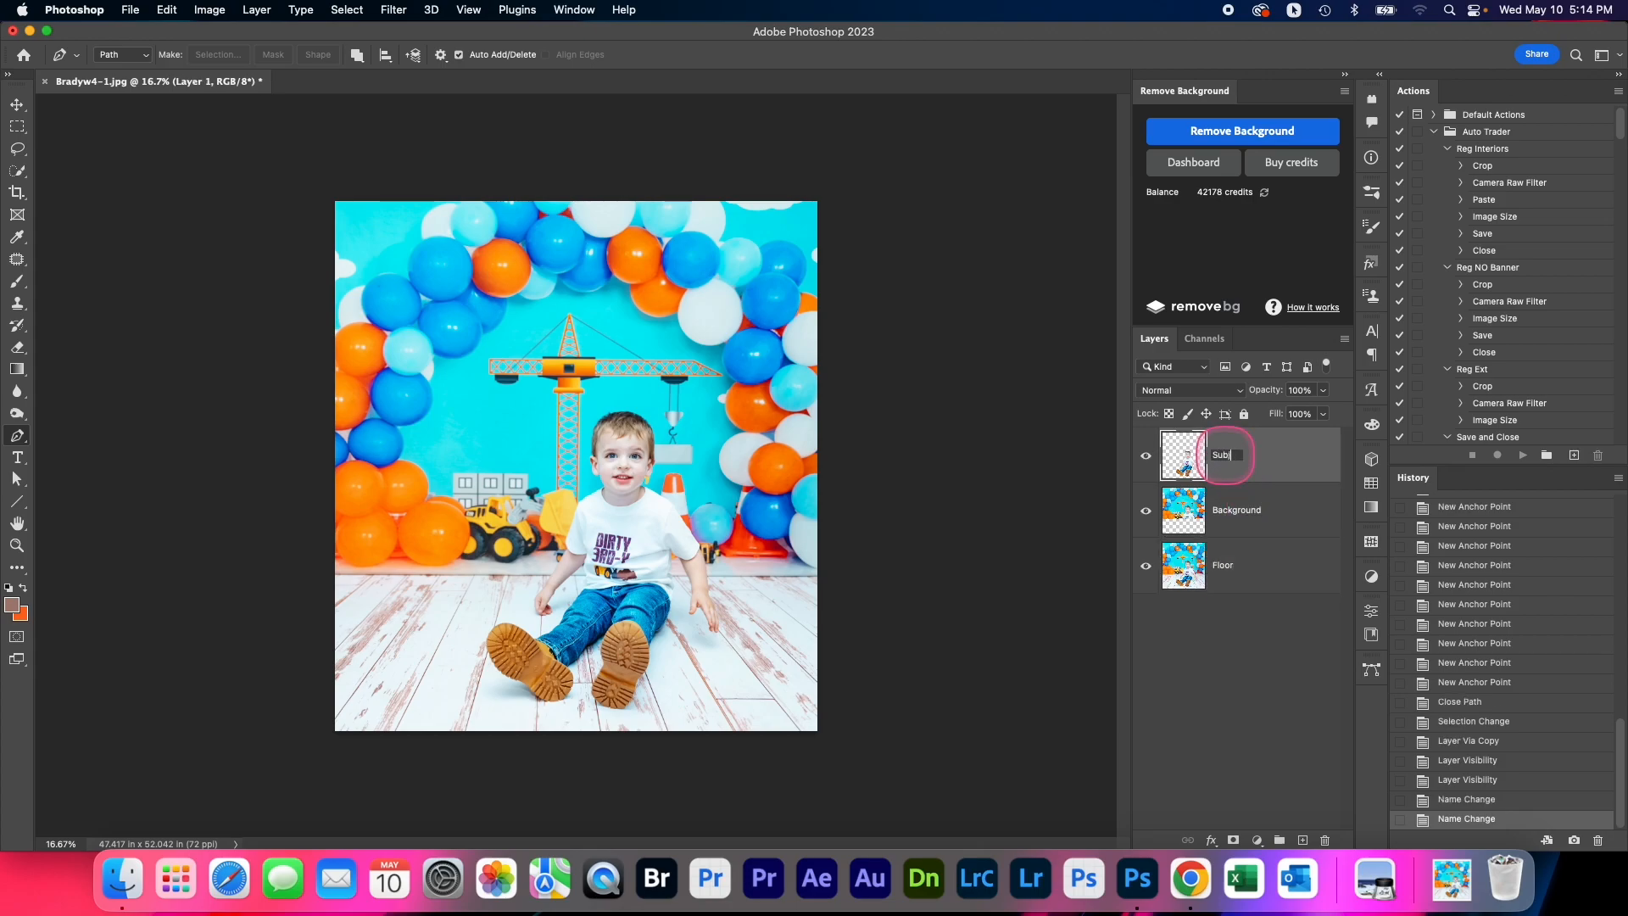
left_click(1269, 583)
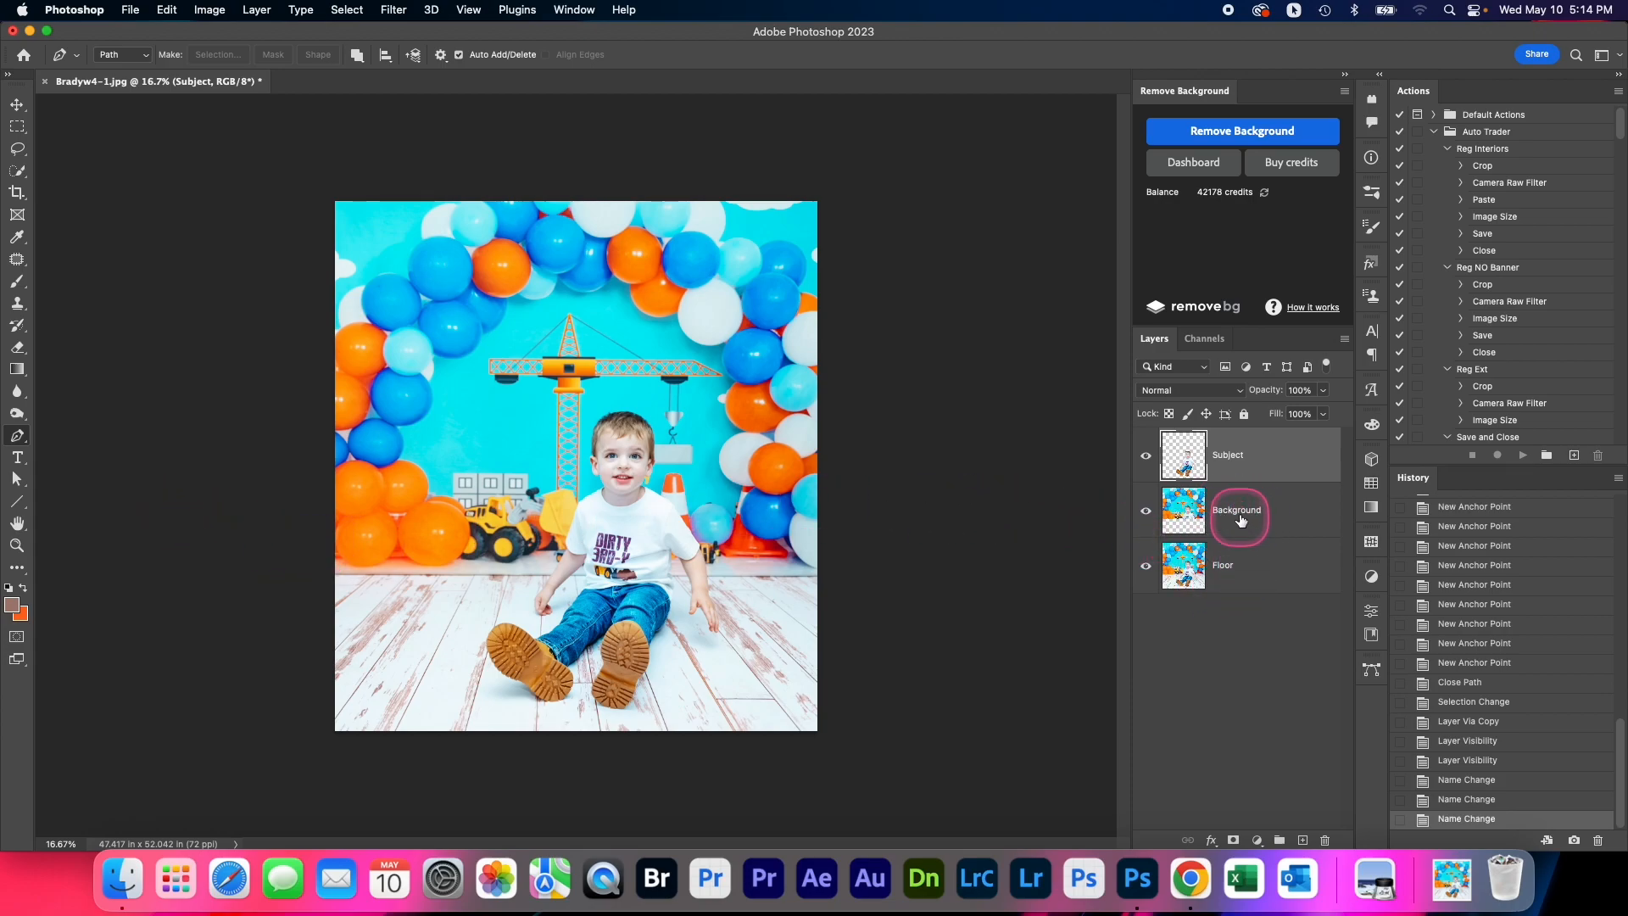
Load the Background layer's outline as a selection and invert it to cover the floor area
left_click(1188, 515)
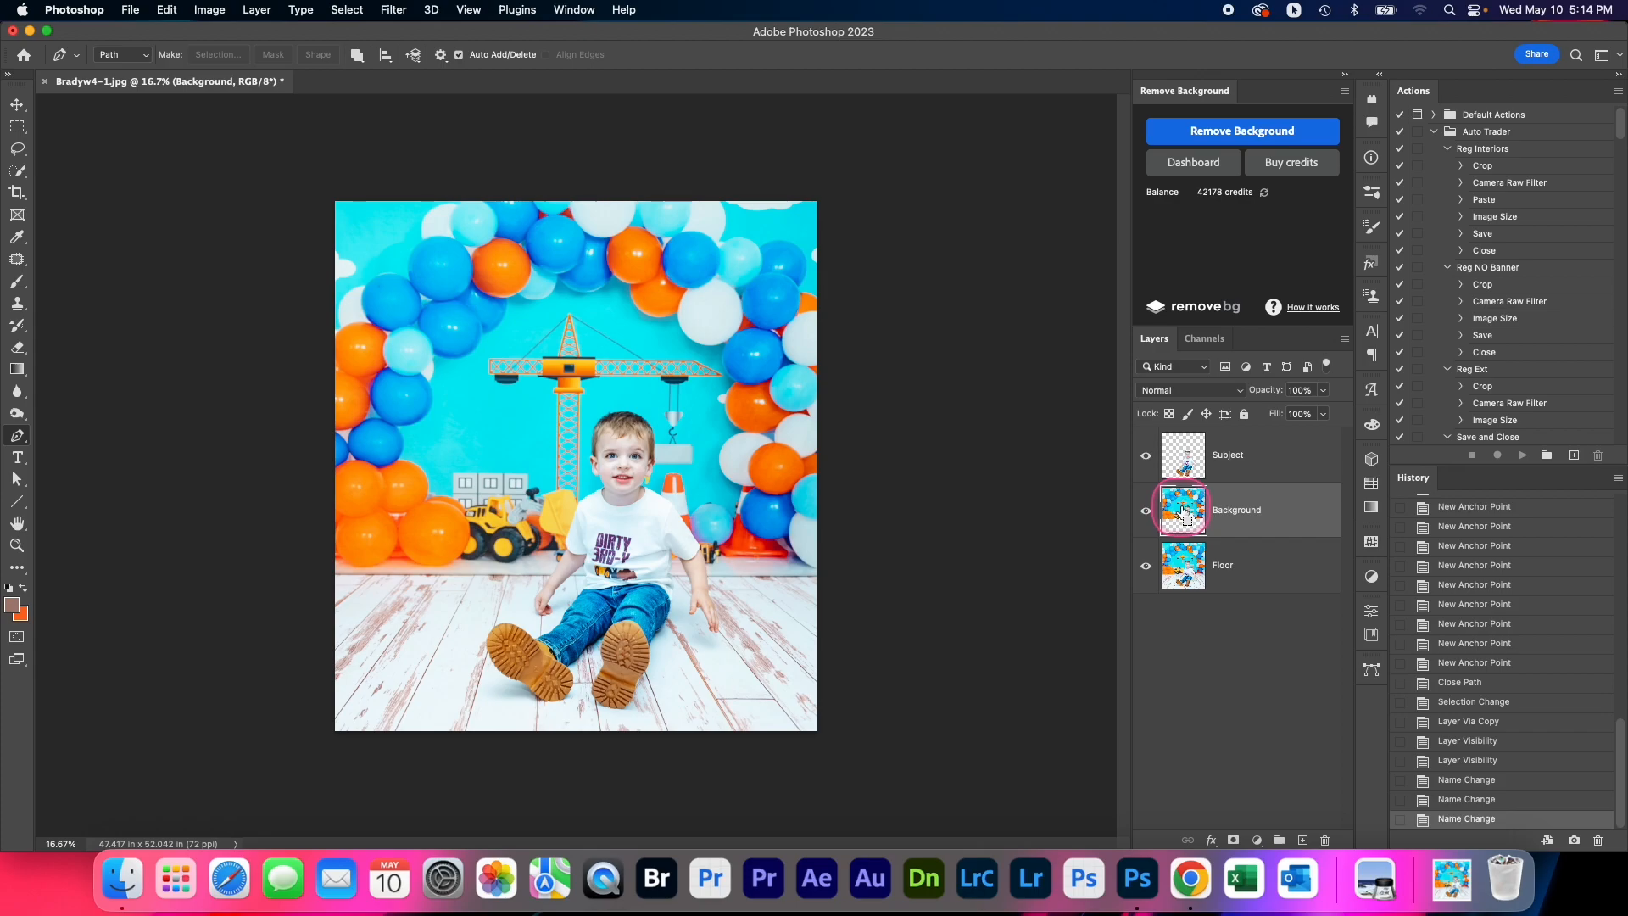
left_click(1185, 513, "super")
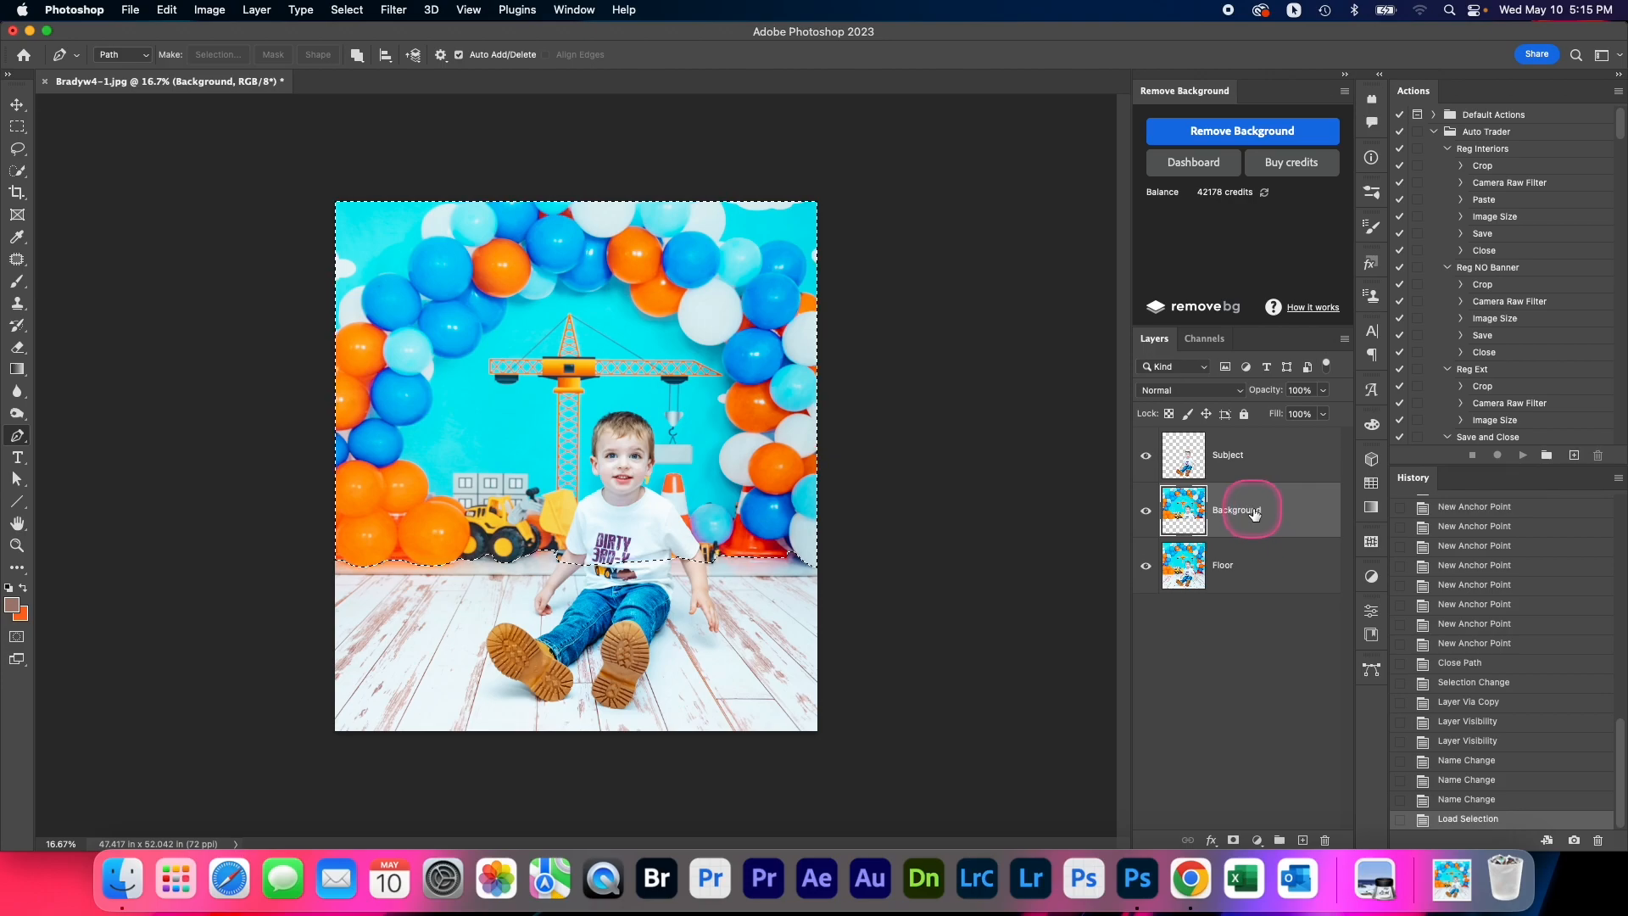
left_click(347, 9)
left_click(353, 79)
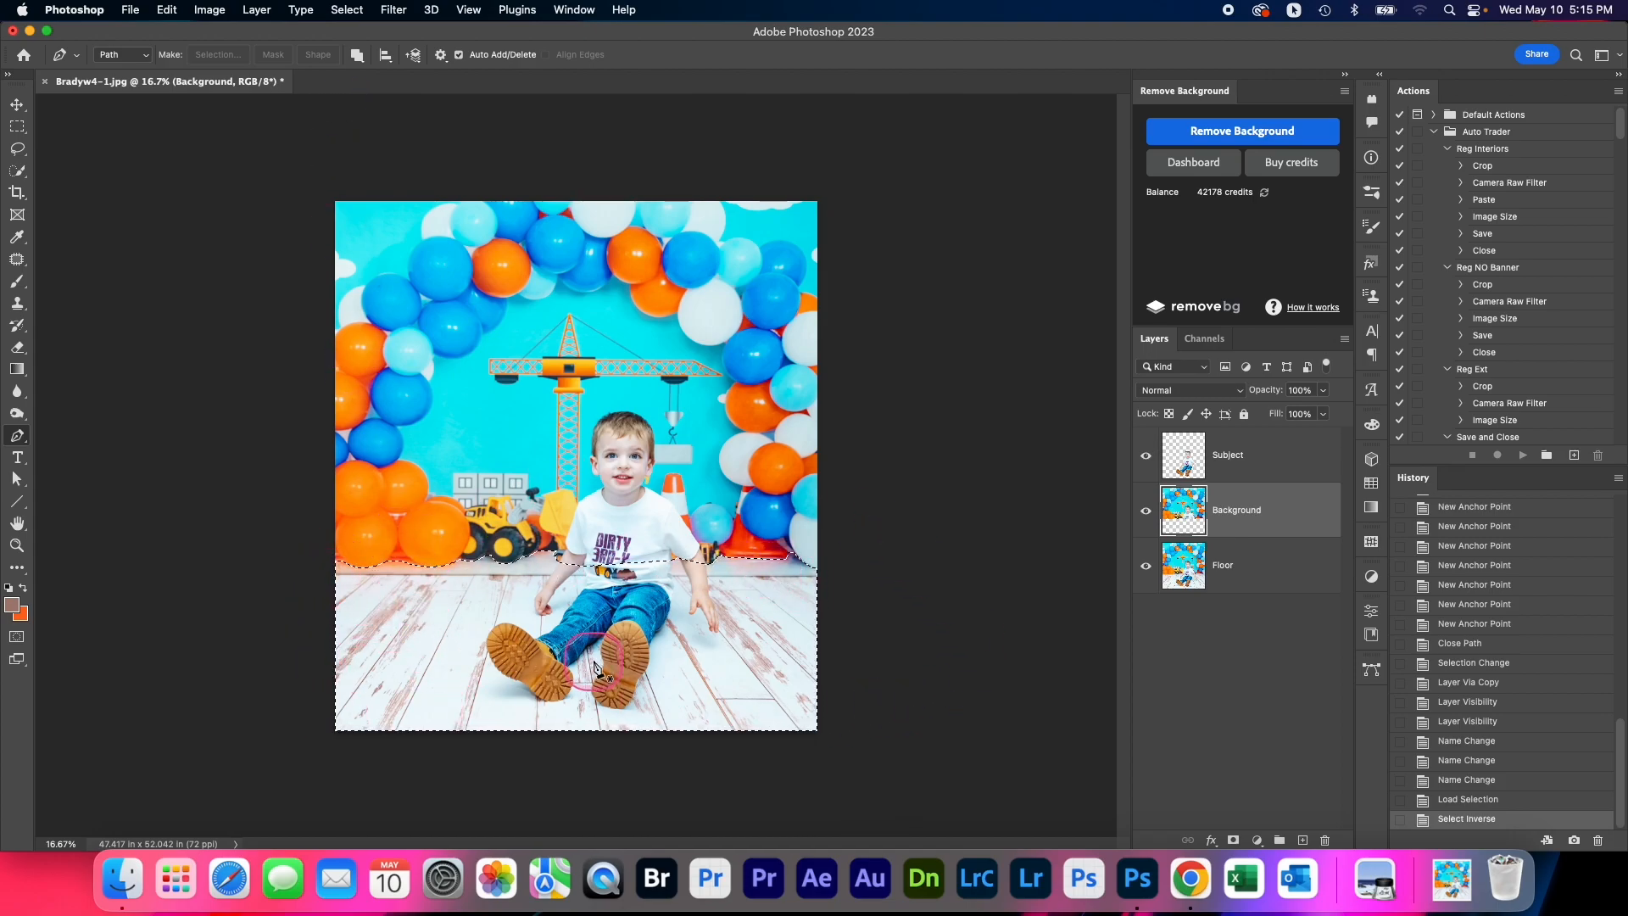
On the Floor layer, use the Clone Stamp to cover the baseboard strip under the leftmost orange balloons with wood planks
left_click(1272, 569)
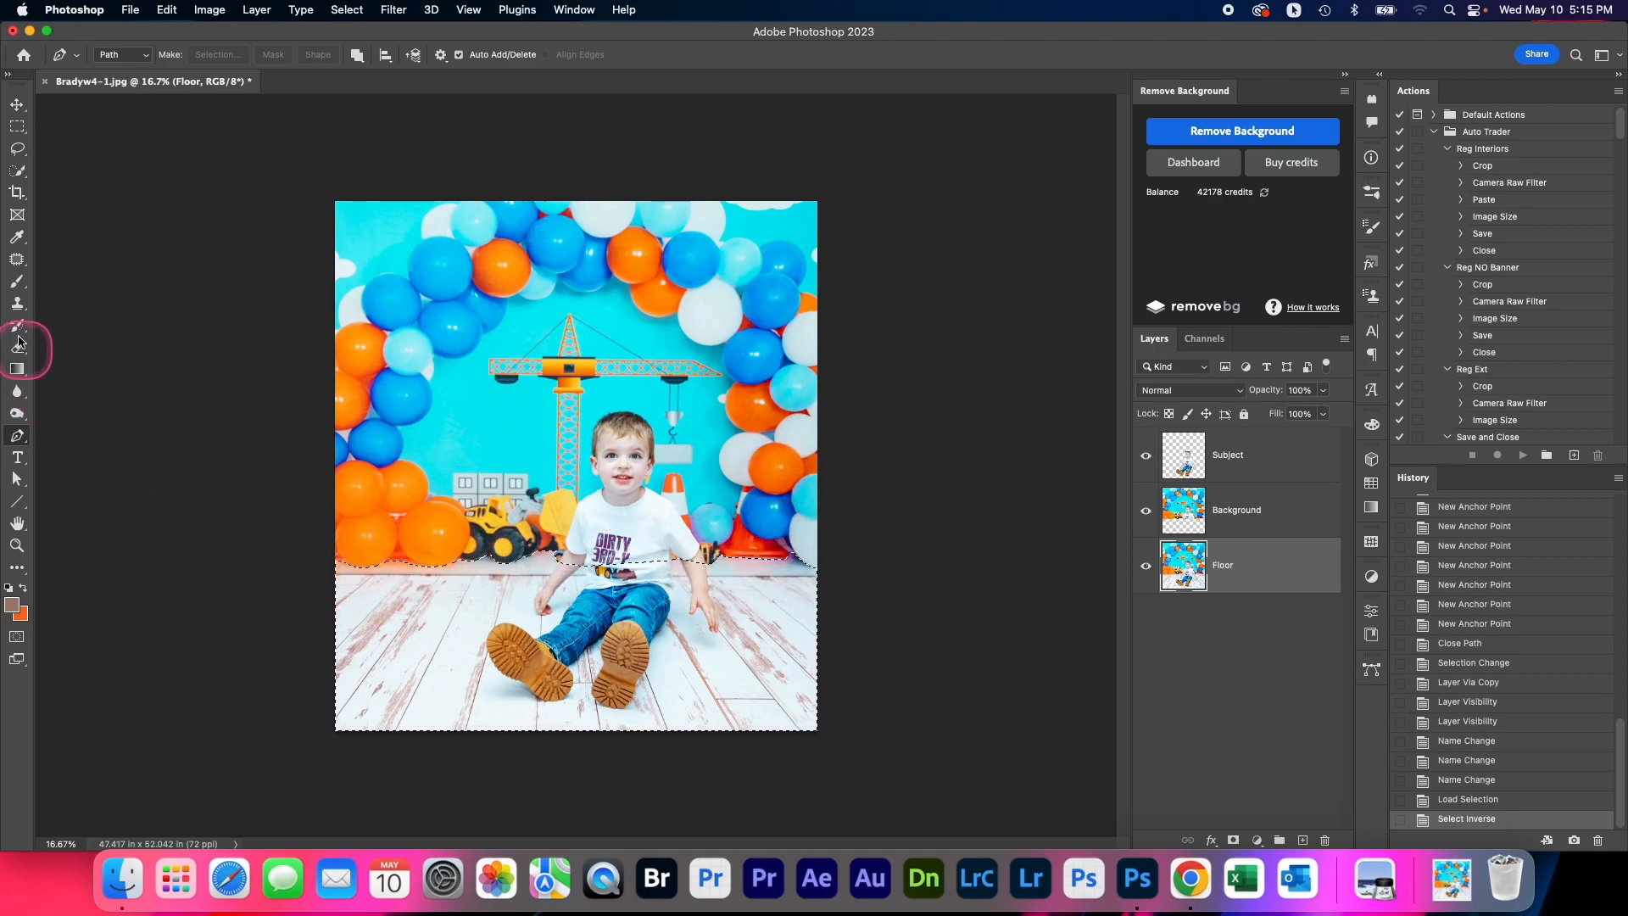
left_click(17, 303)
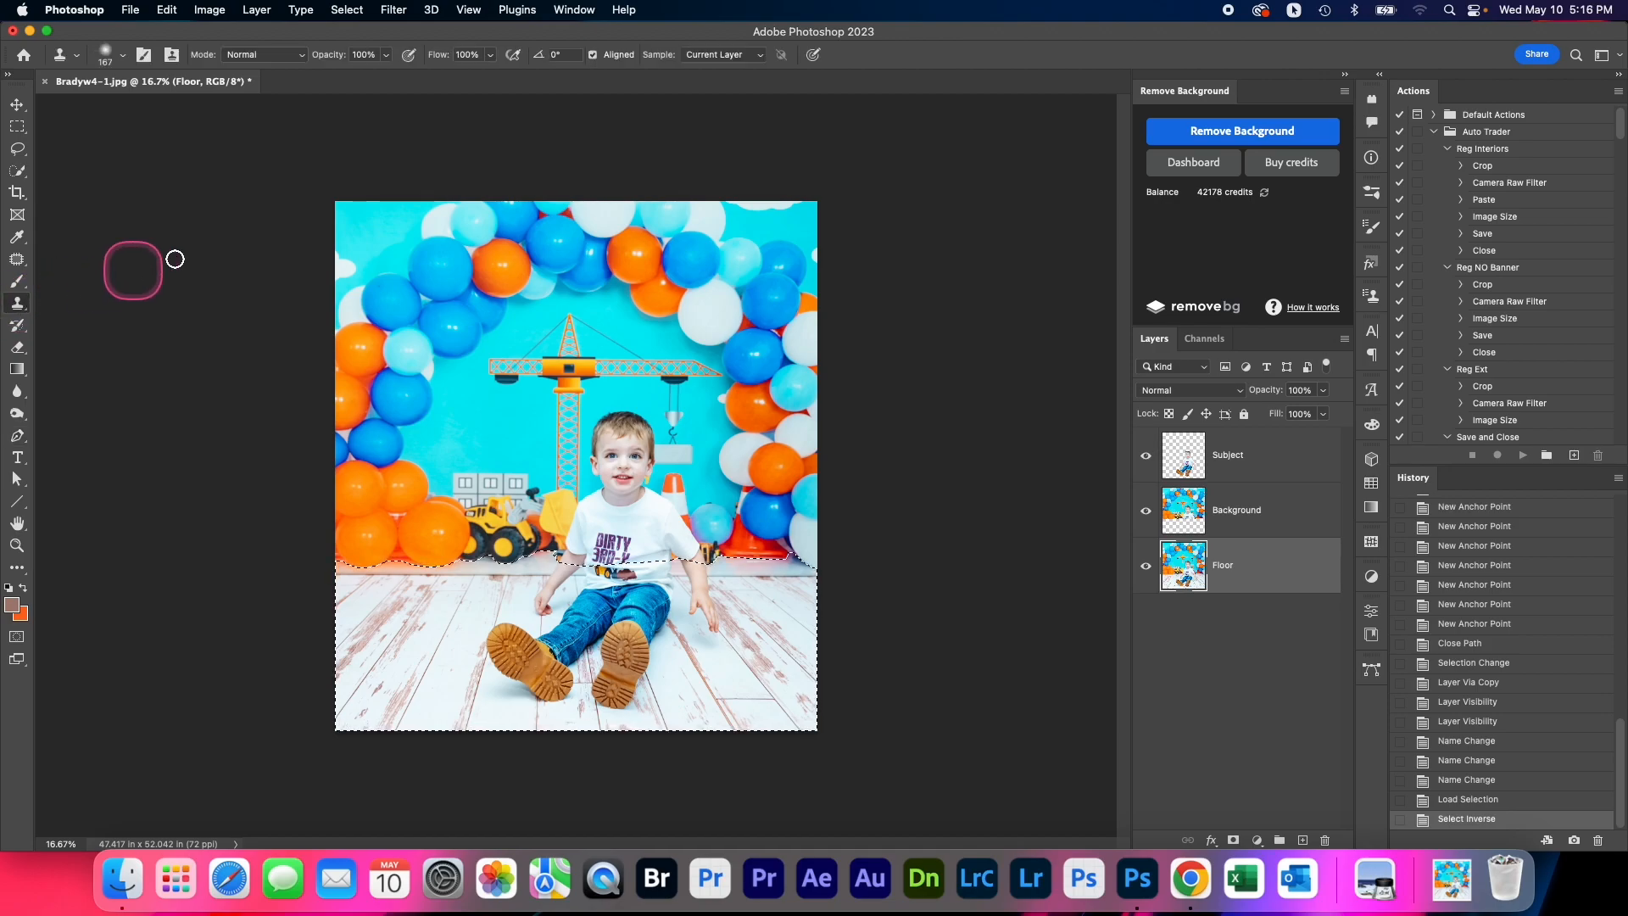
scroll(366, 568, "up", 1)
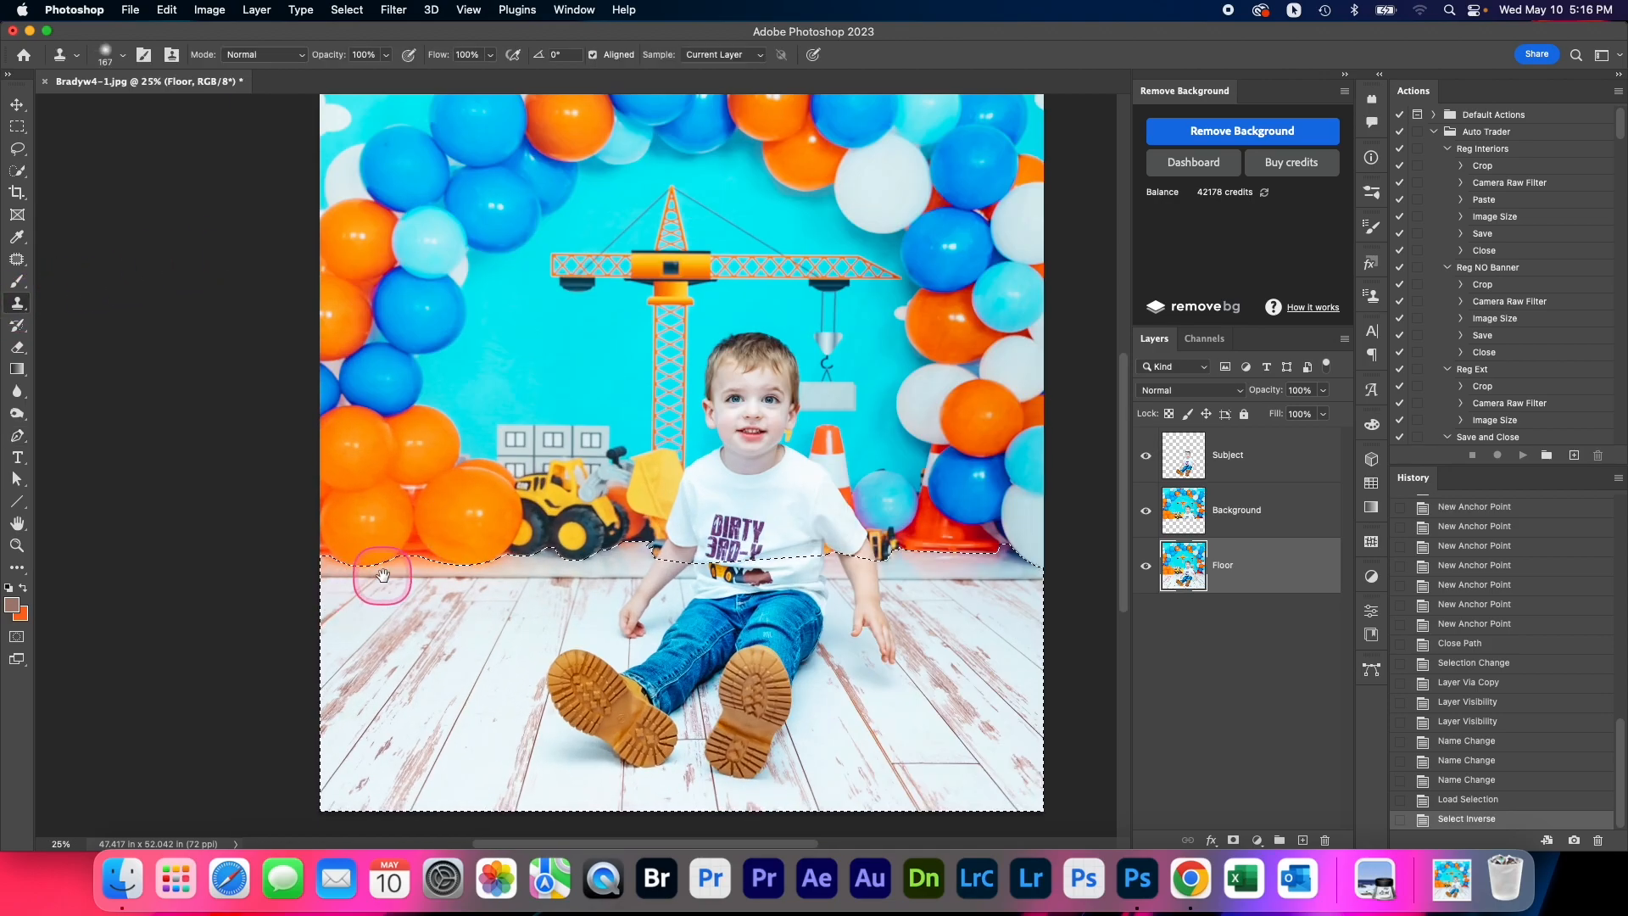
scroll(383, 576, "up", 1)
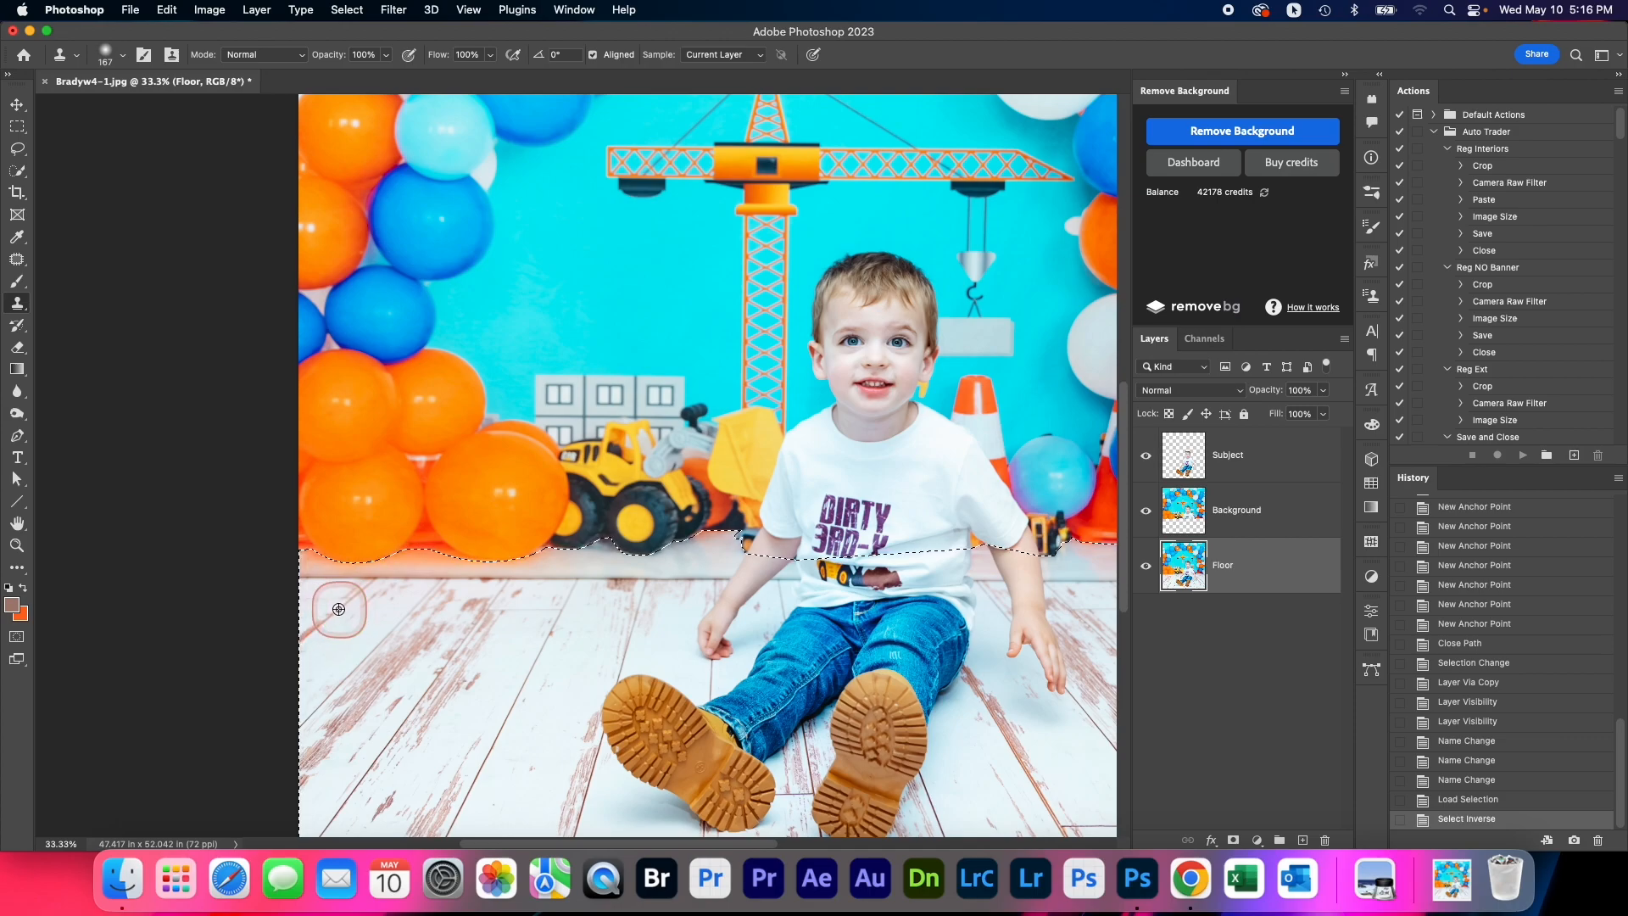
left_click(371, 582)
left_click(385, 572)
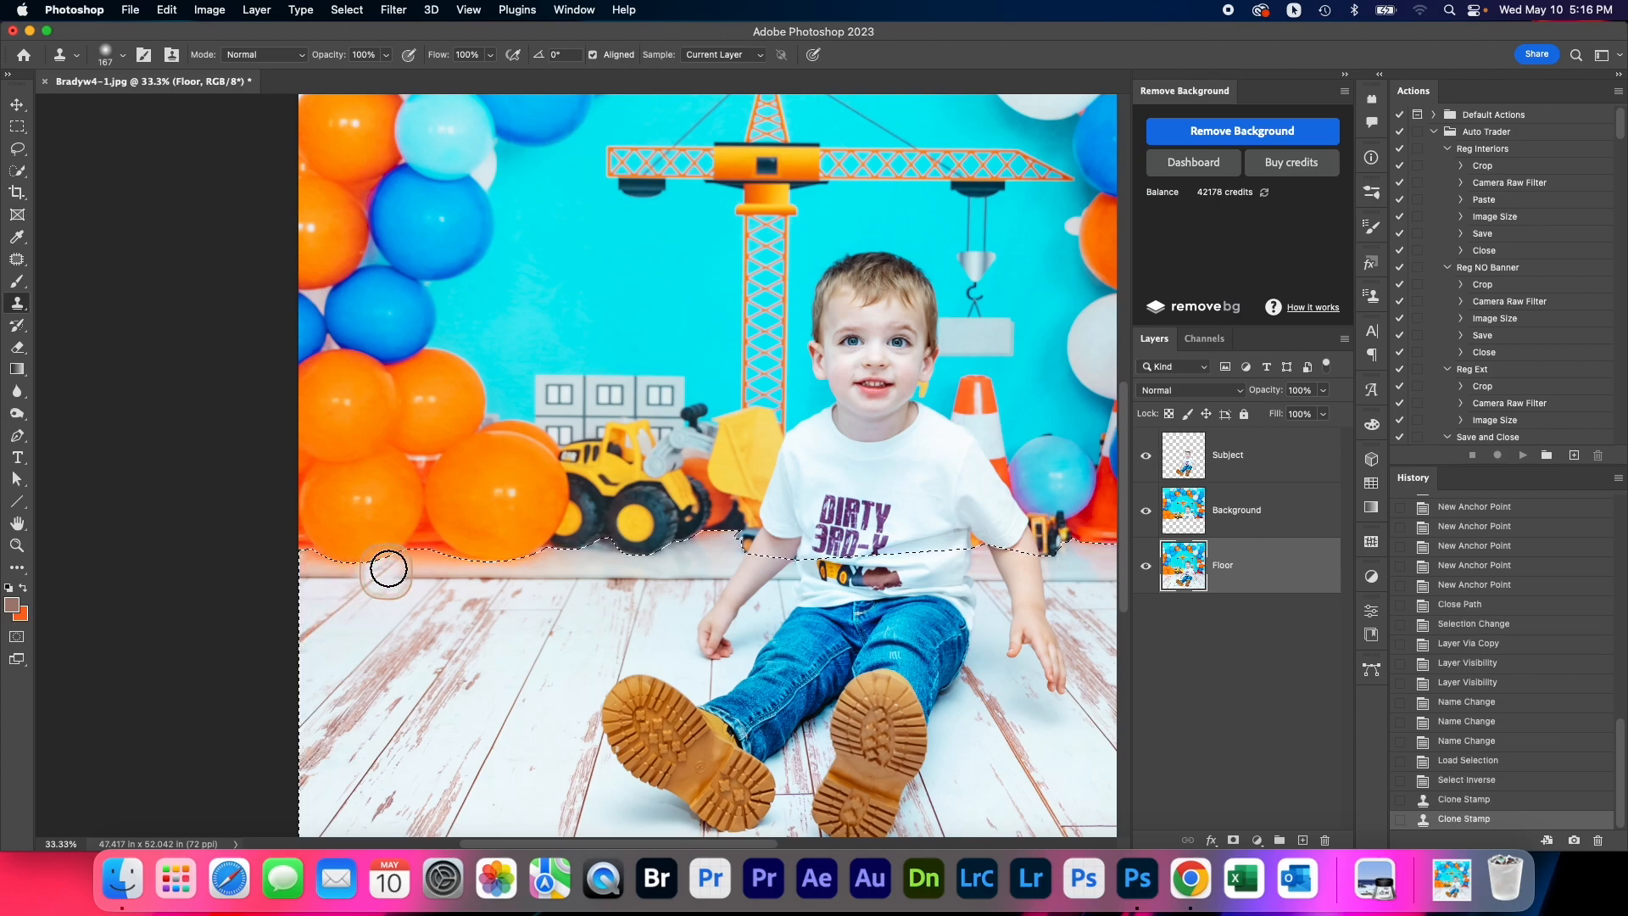
left_click(395, 563)
left_click(407, 556)
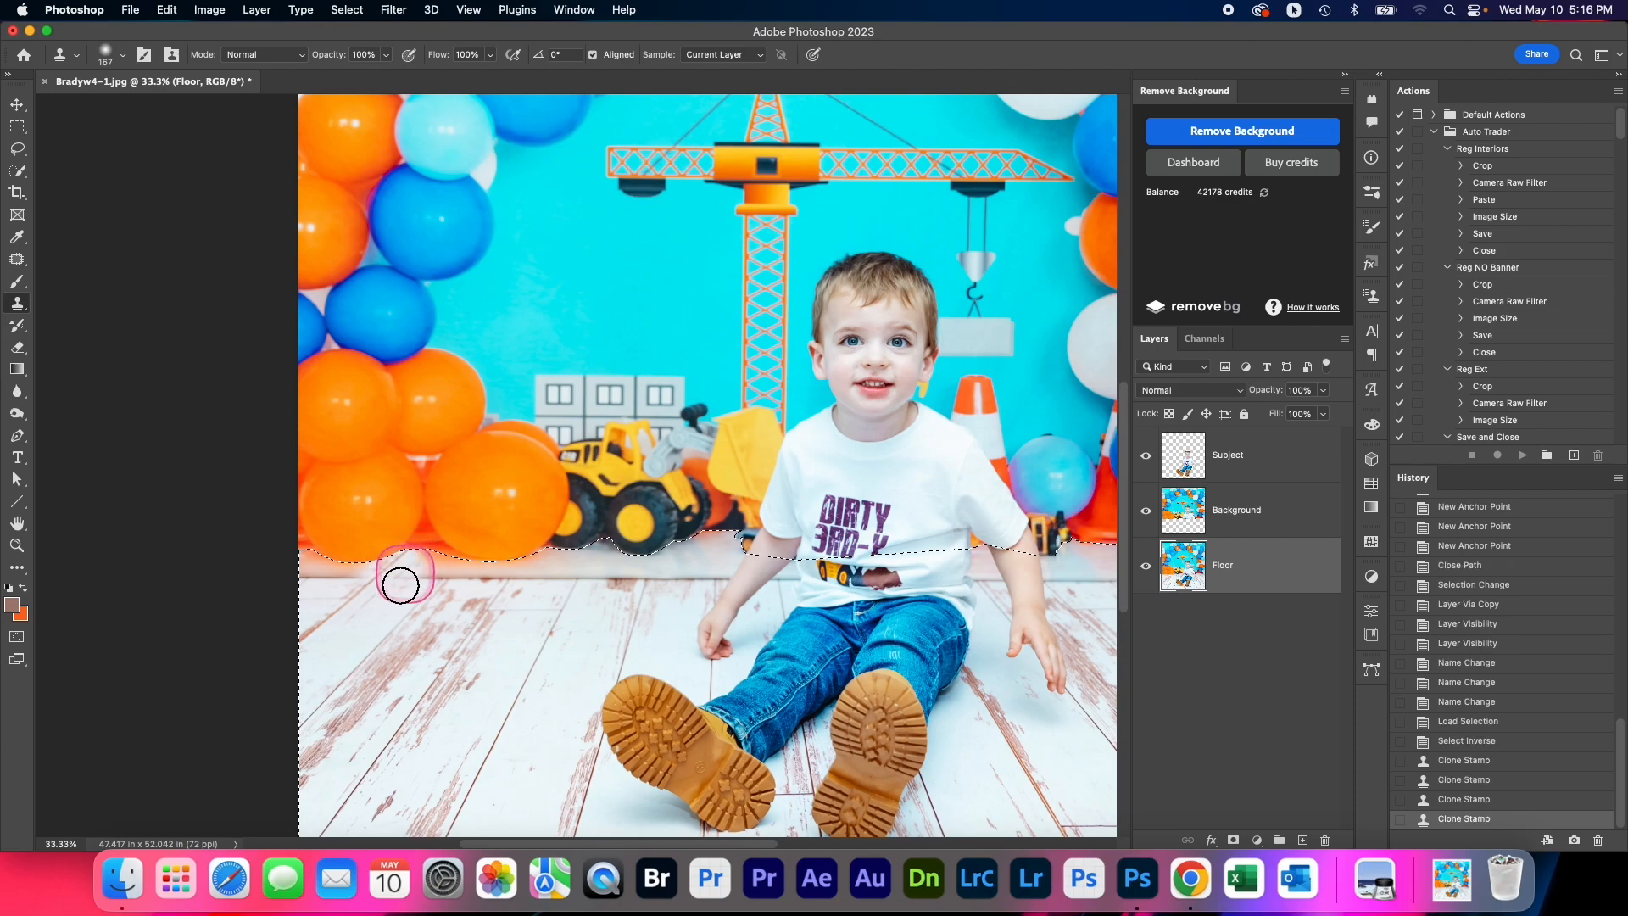
Clone wood planks upward over the baseboard strip beneath the large orange balloon, up to the selection edge
left_click(382, 642, "alt")
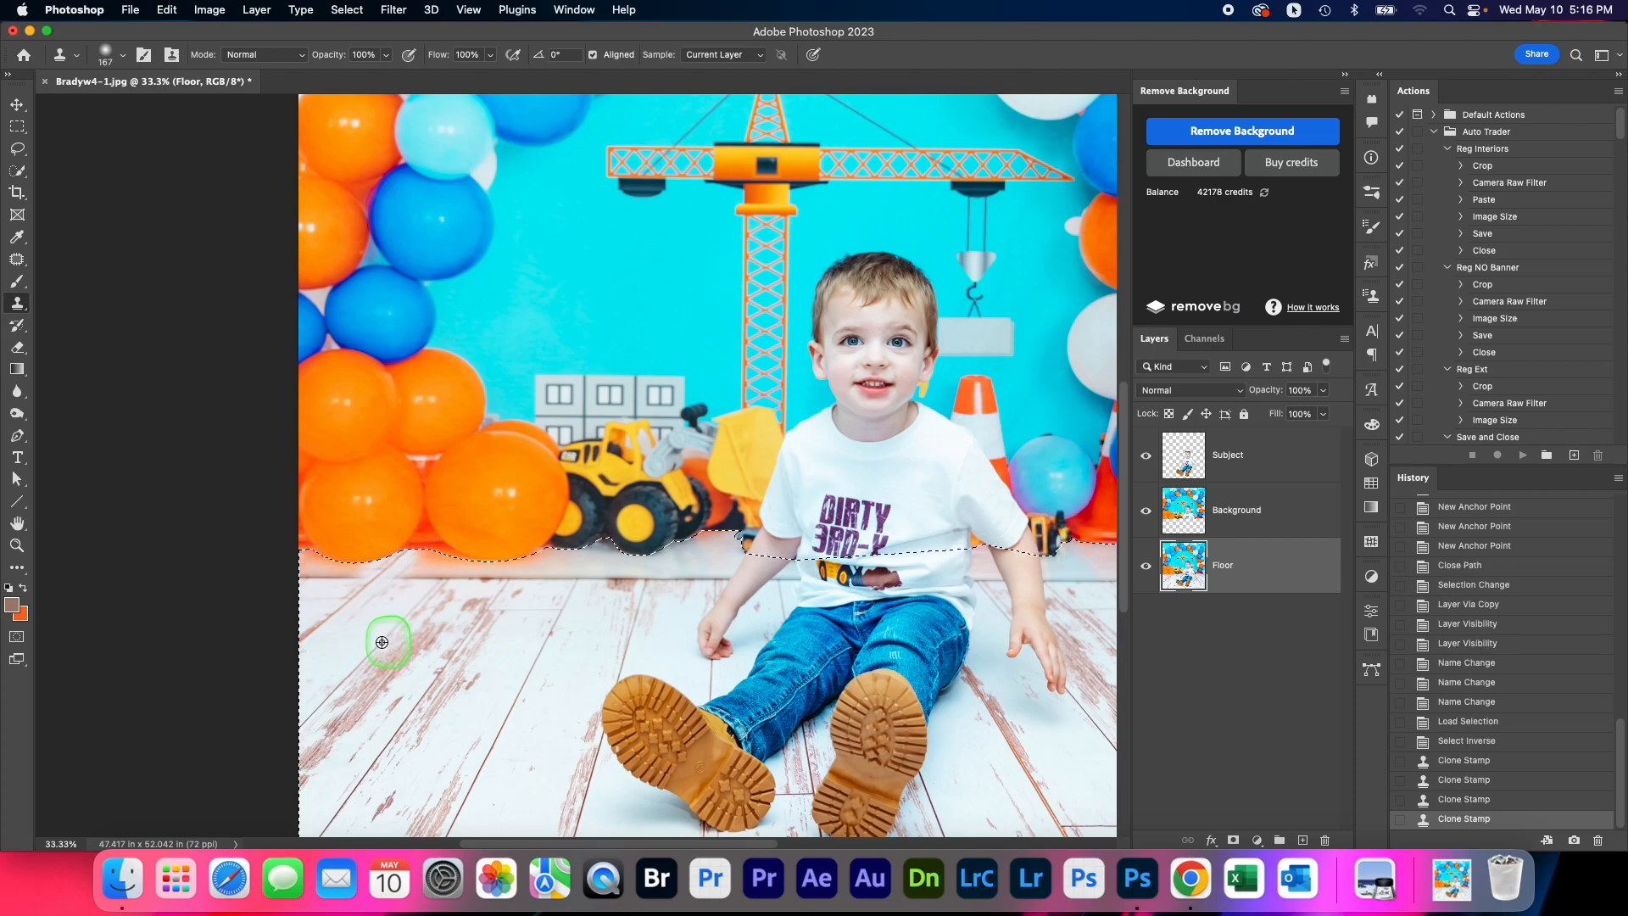
left_click(436, 583)
left_click(442, 574)
left_click(450, 565)
left_click(454, 560)
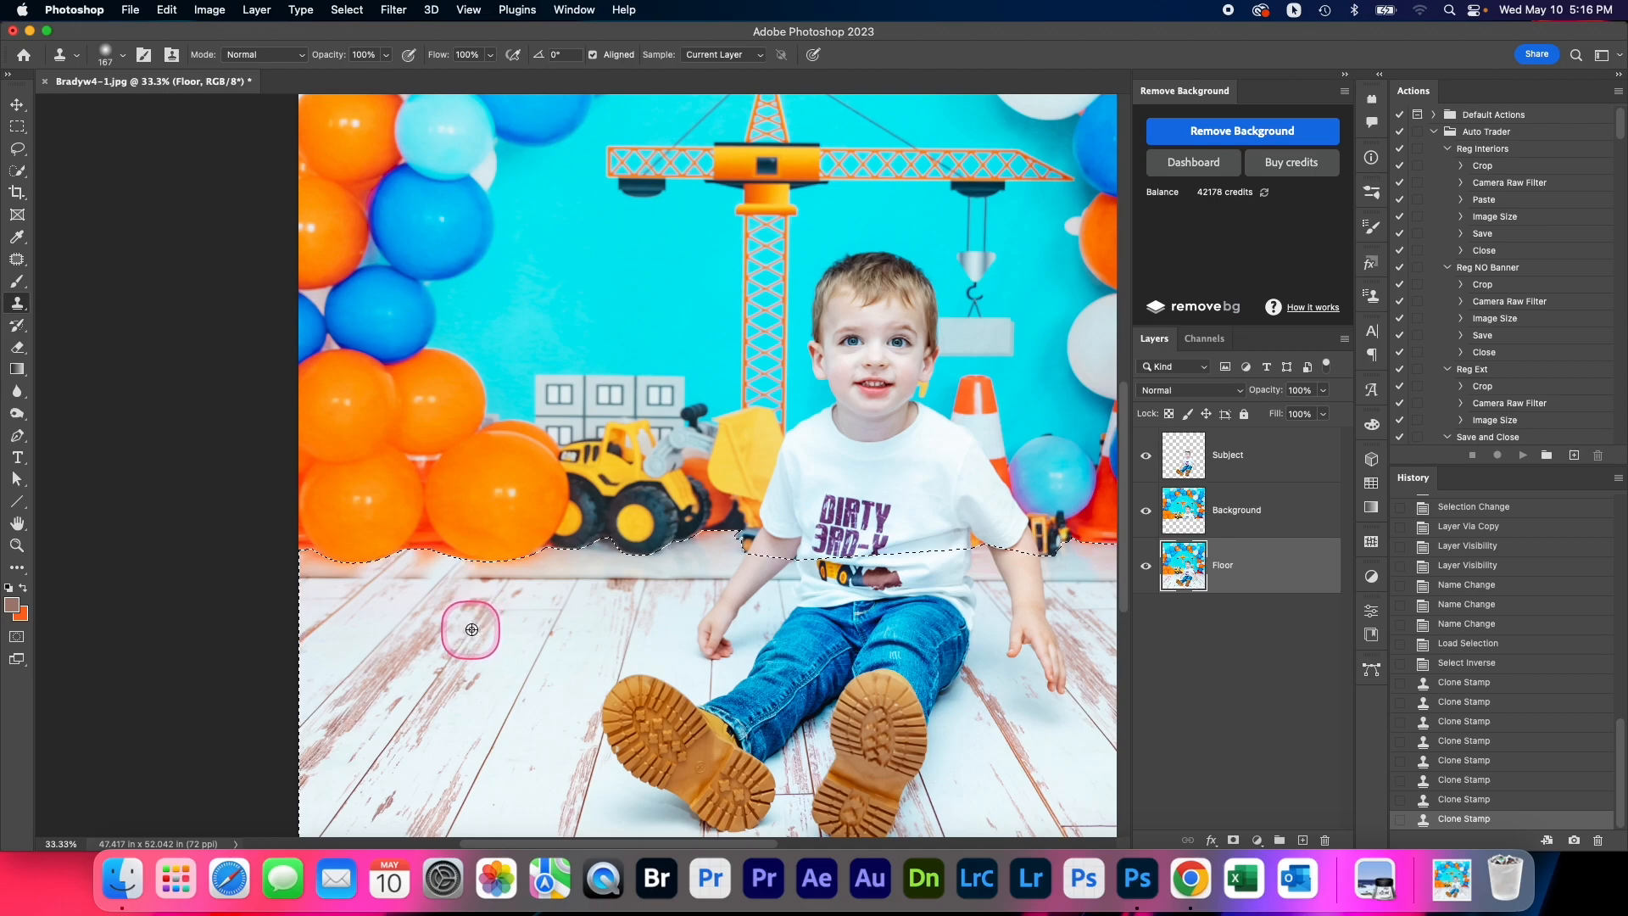
Continue cloning wood planks over the baseboard strip from the large orange balloon to the yellow loader's rear wheel
left_click(505, 582)
left_click(513, 570)
left_click(520, 566)
left_click(523, 560)
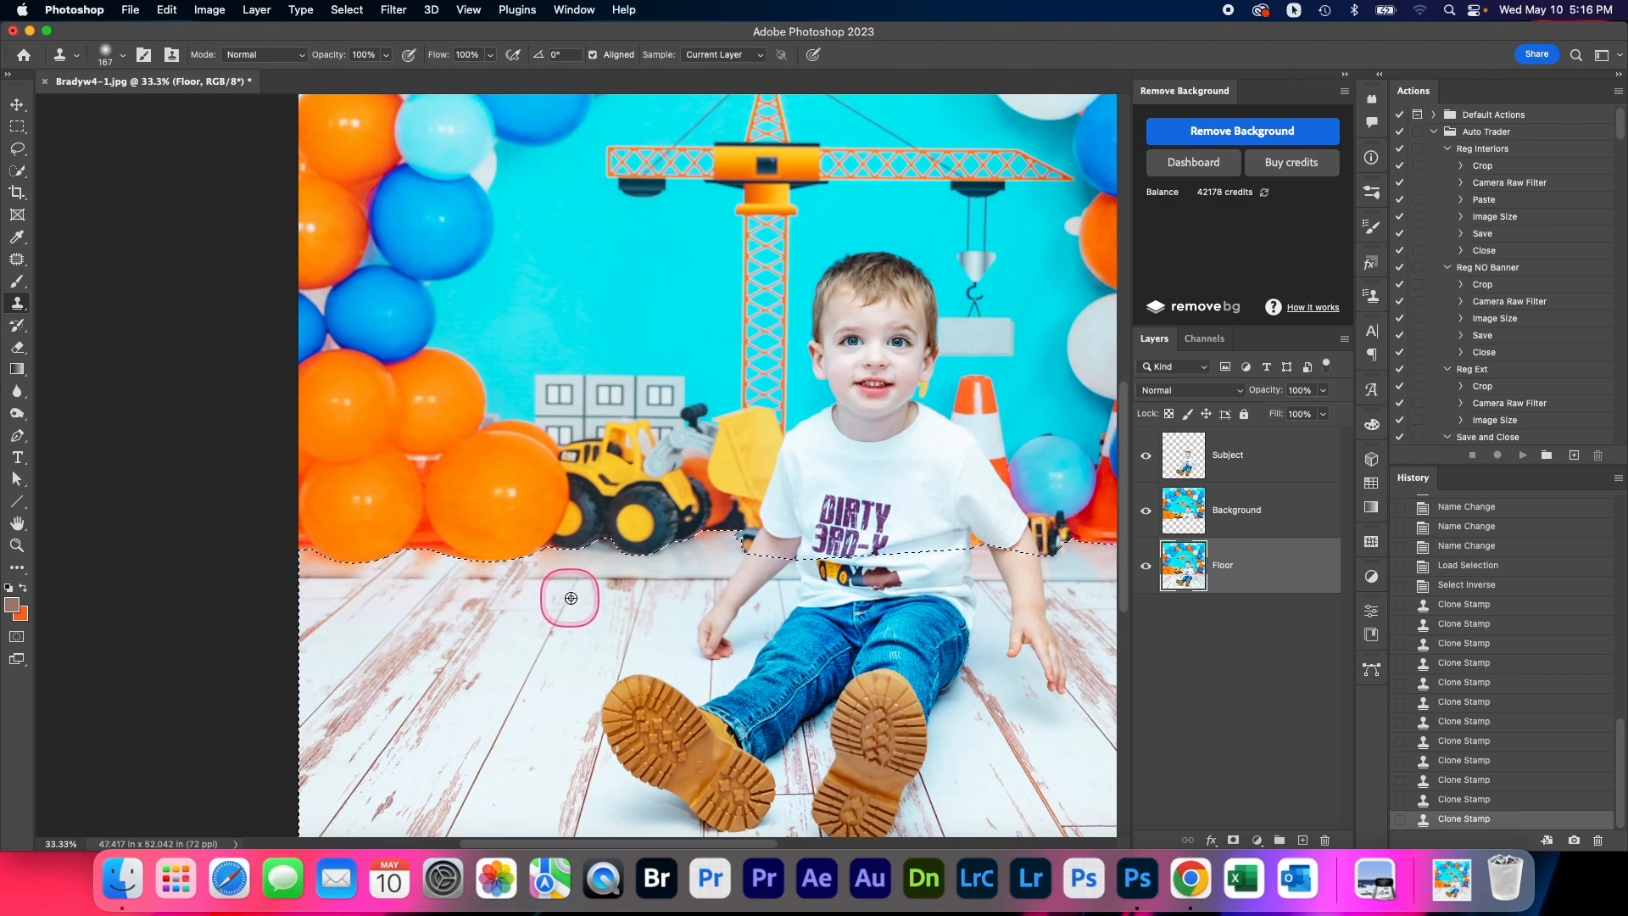
left_click(521, 691, "alt")
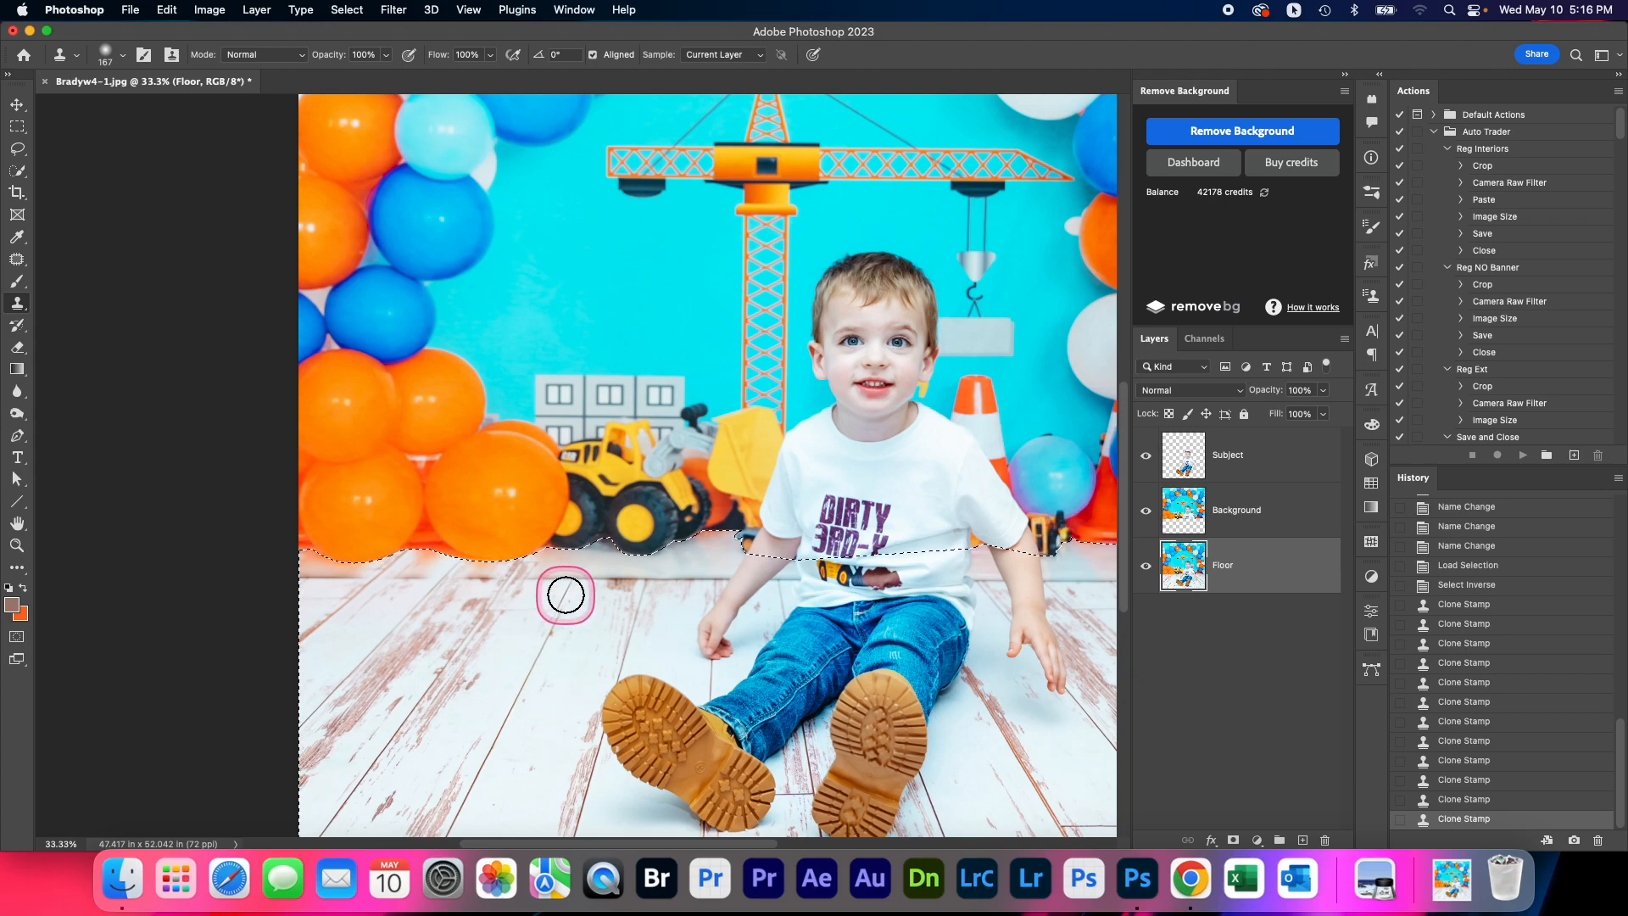
left_click_drag(563, 592, 599, 549)
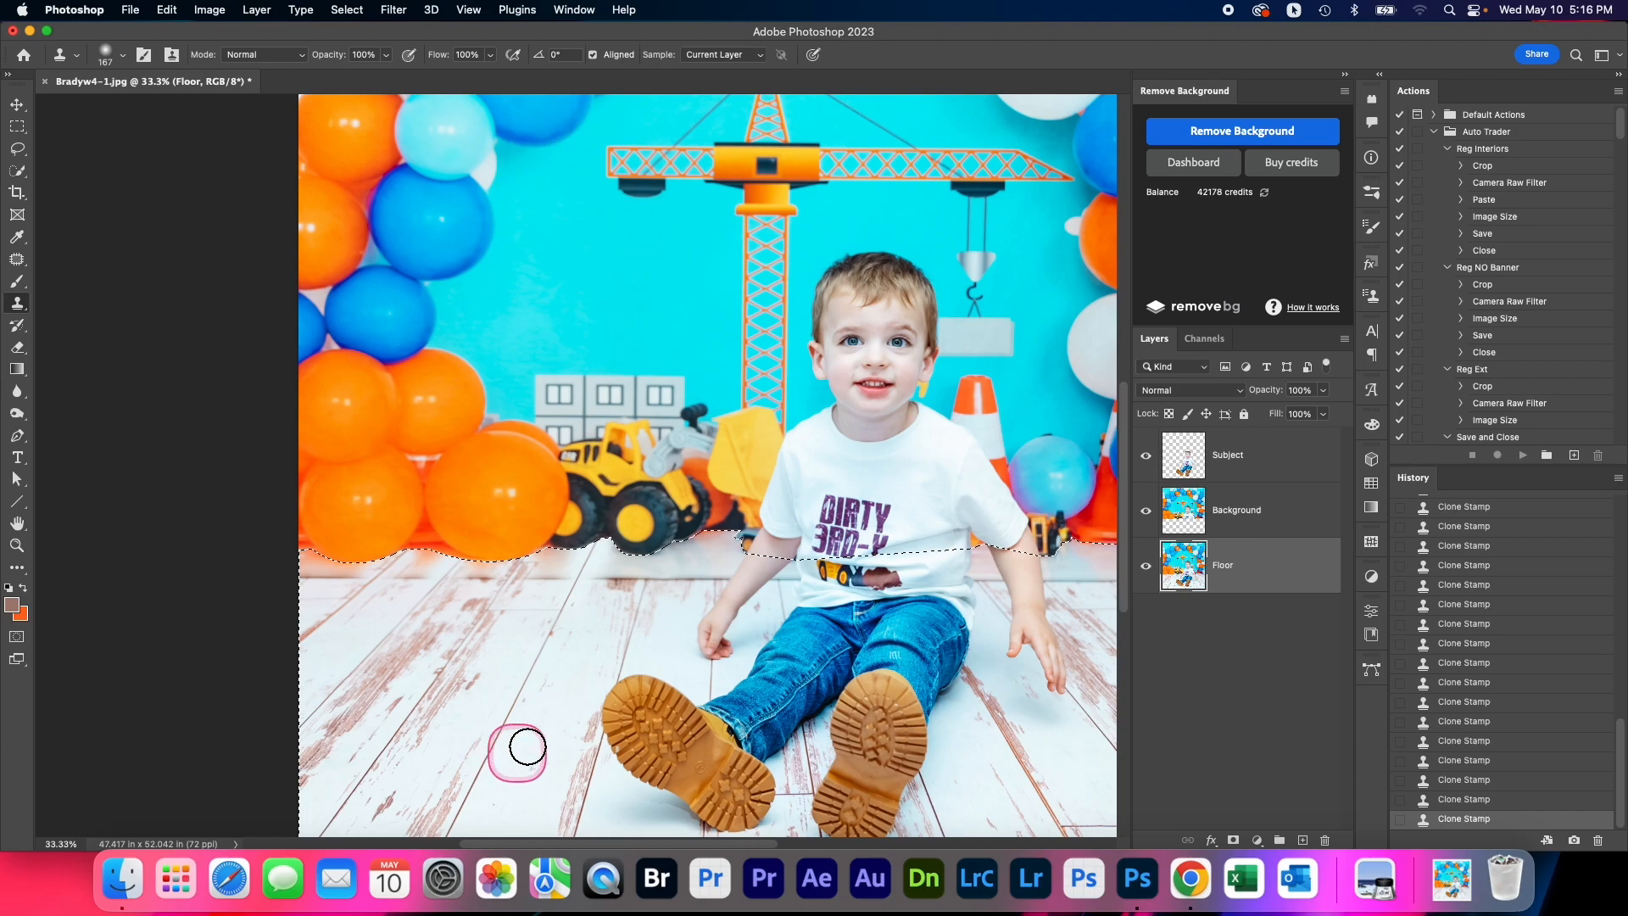
Touch up the cloned planks along the image's left edge and beneath the orange balloons using adjusted brush sizes
left_click_drag(367, 639, 364, 632)
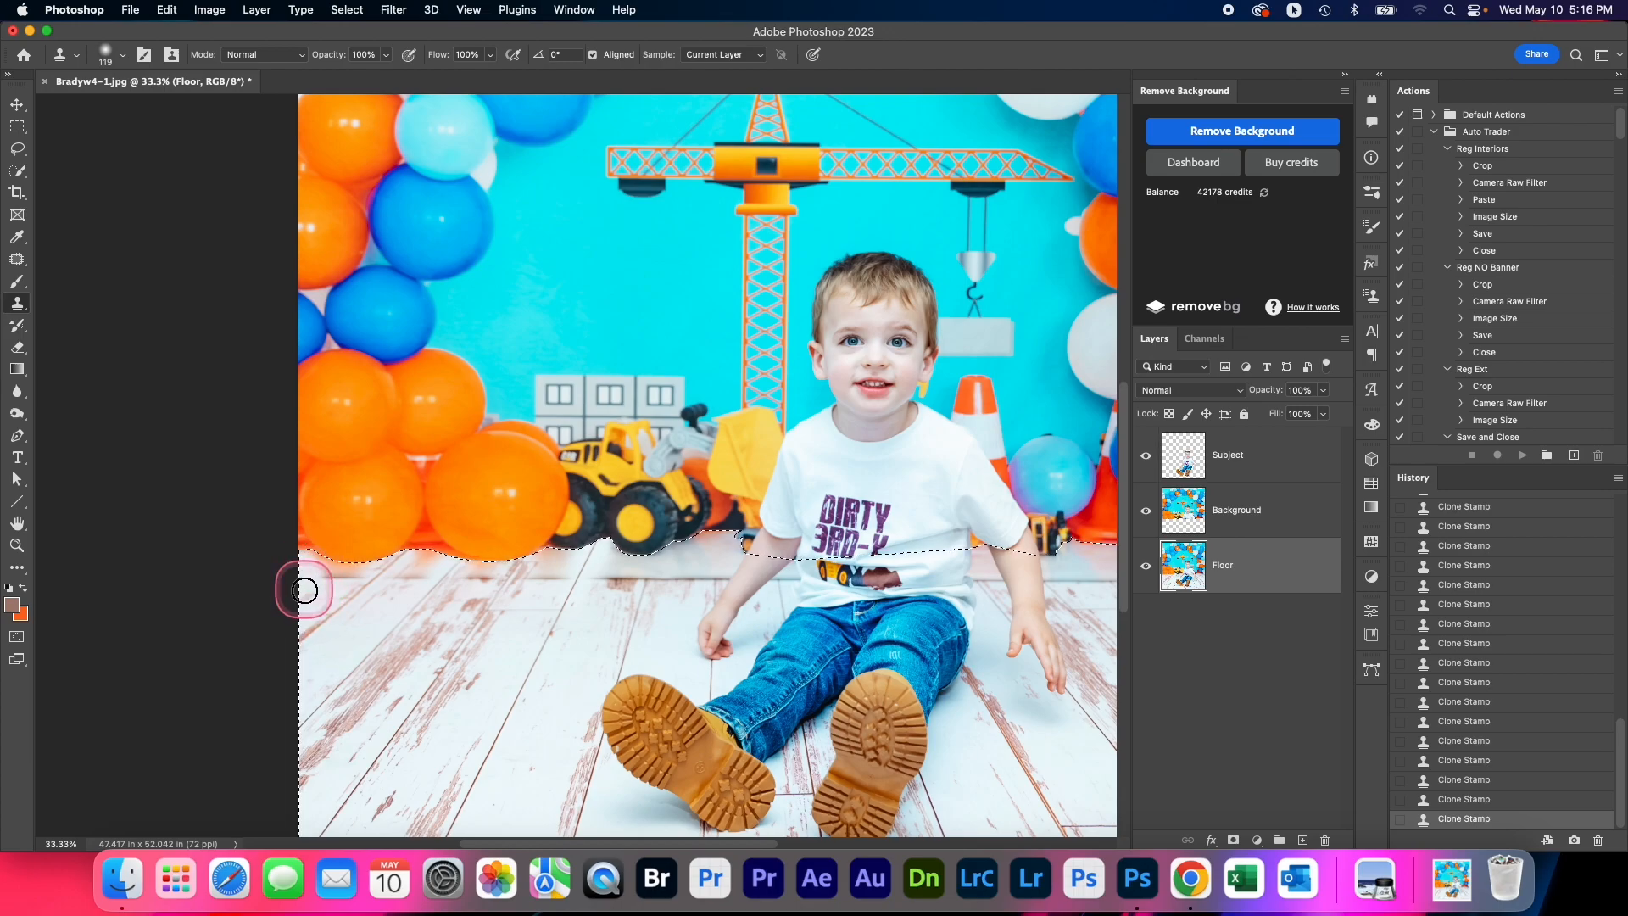
left_click_drag(330, 590, 331, 591)
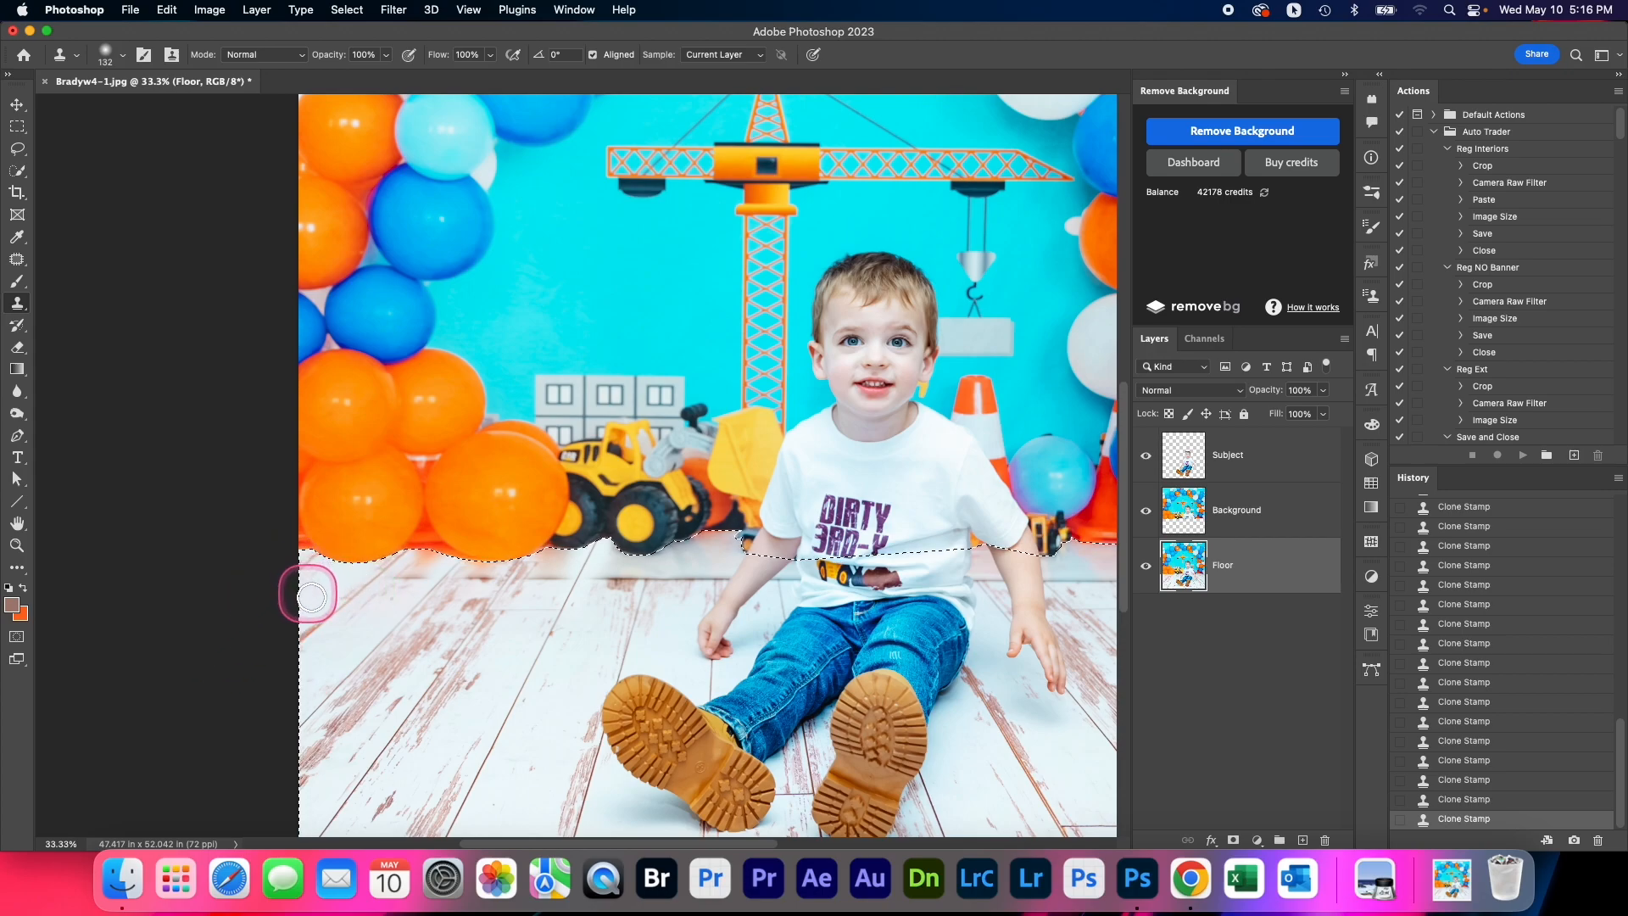
left_click_drag(340, 647, 347, 647)
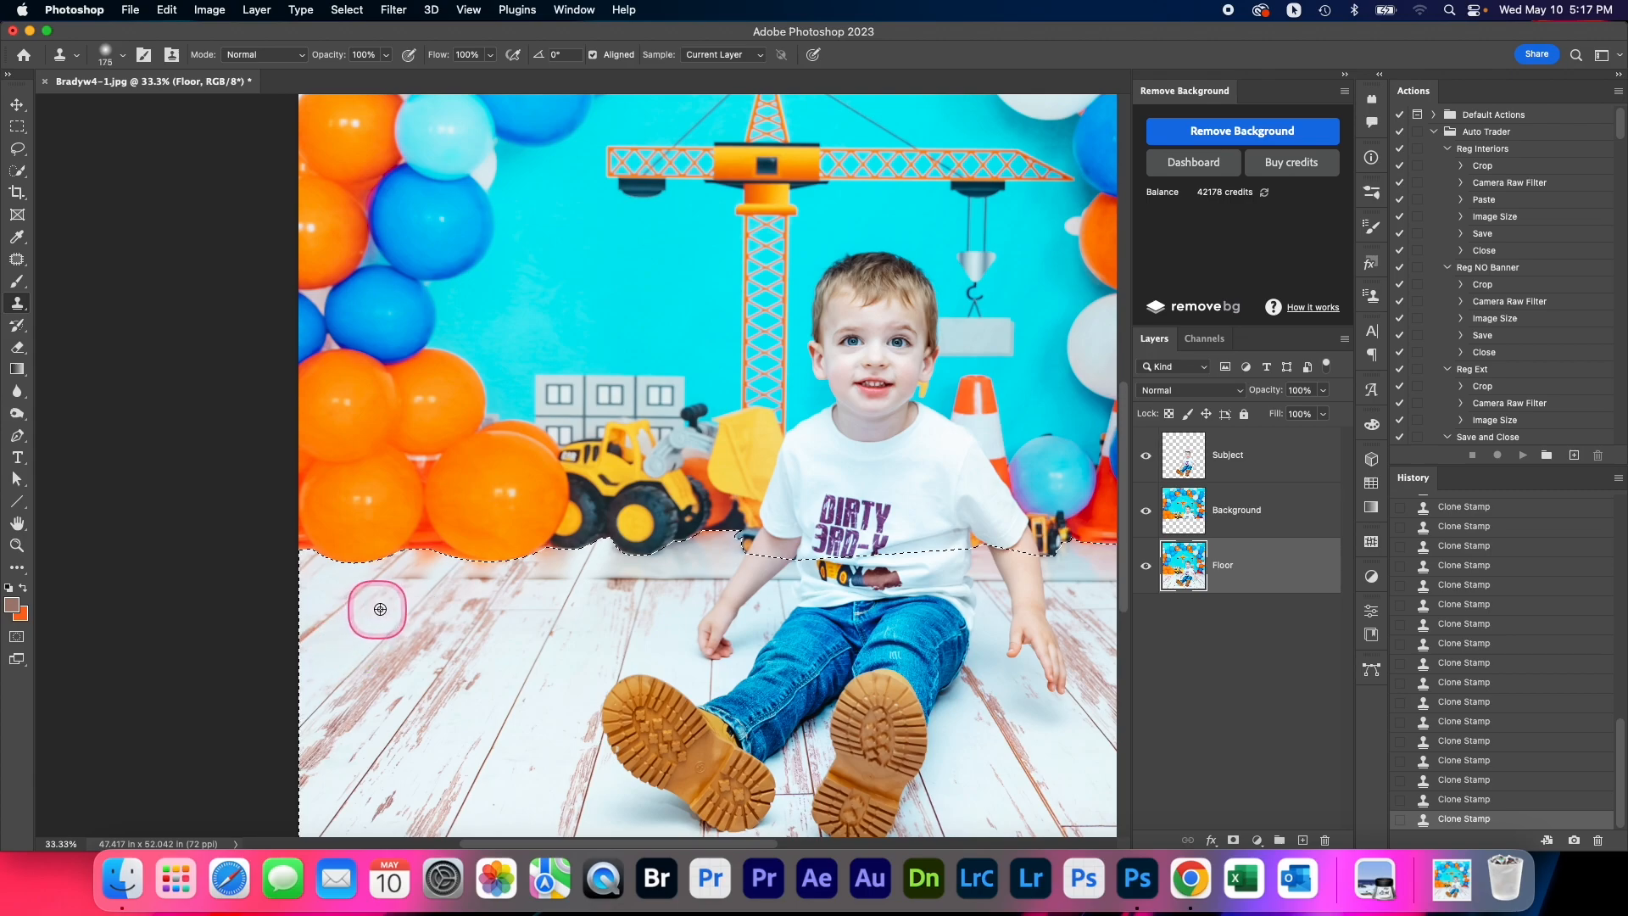
left_click(441, 638, "alt")
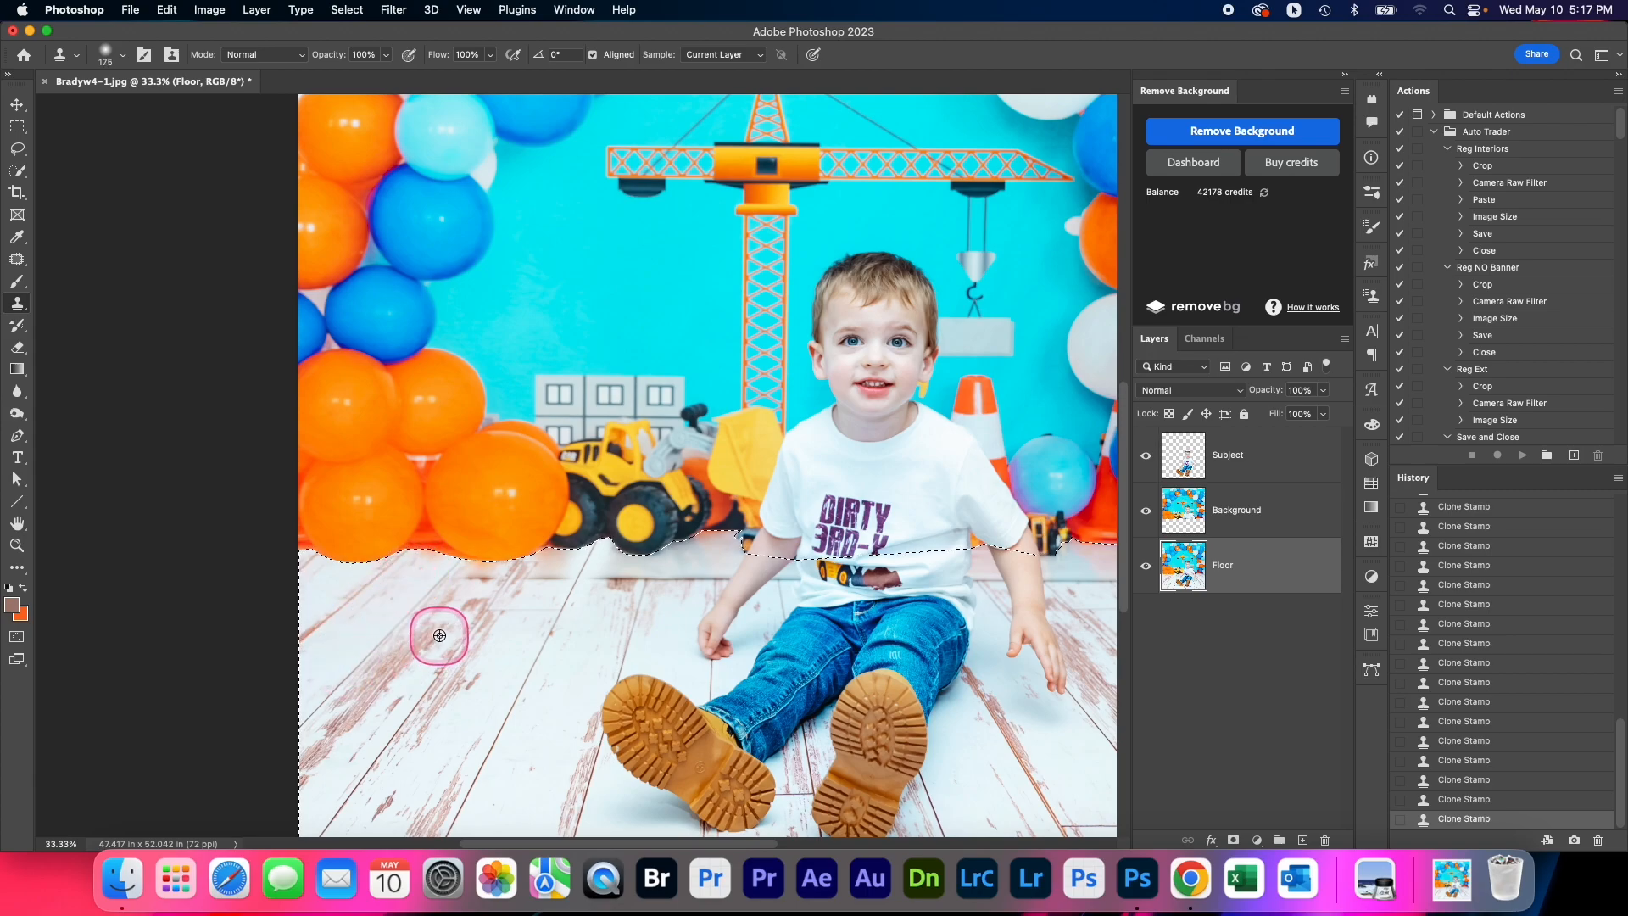
left_click_drag(484, 574, 473, 576)
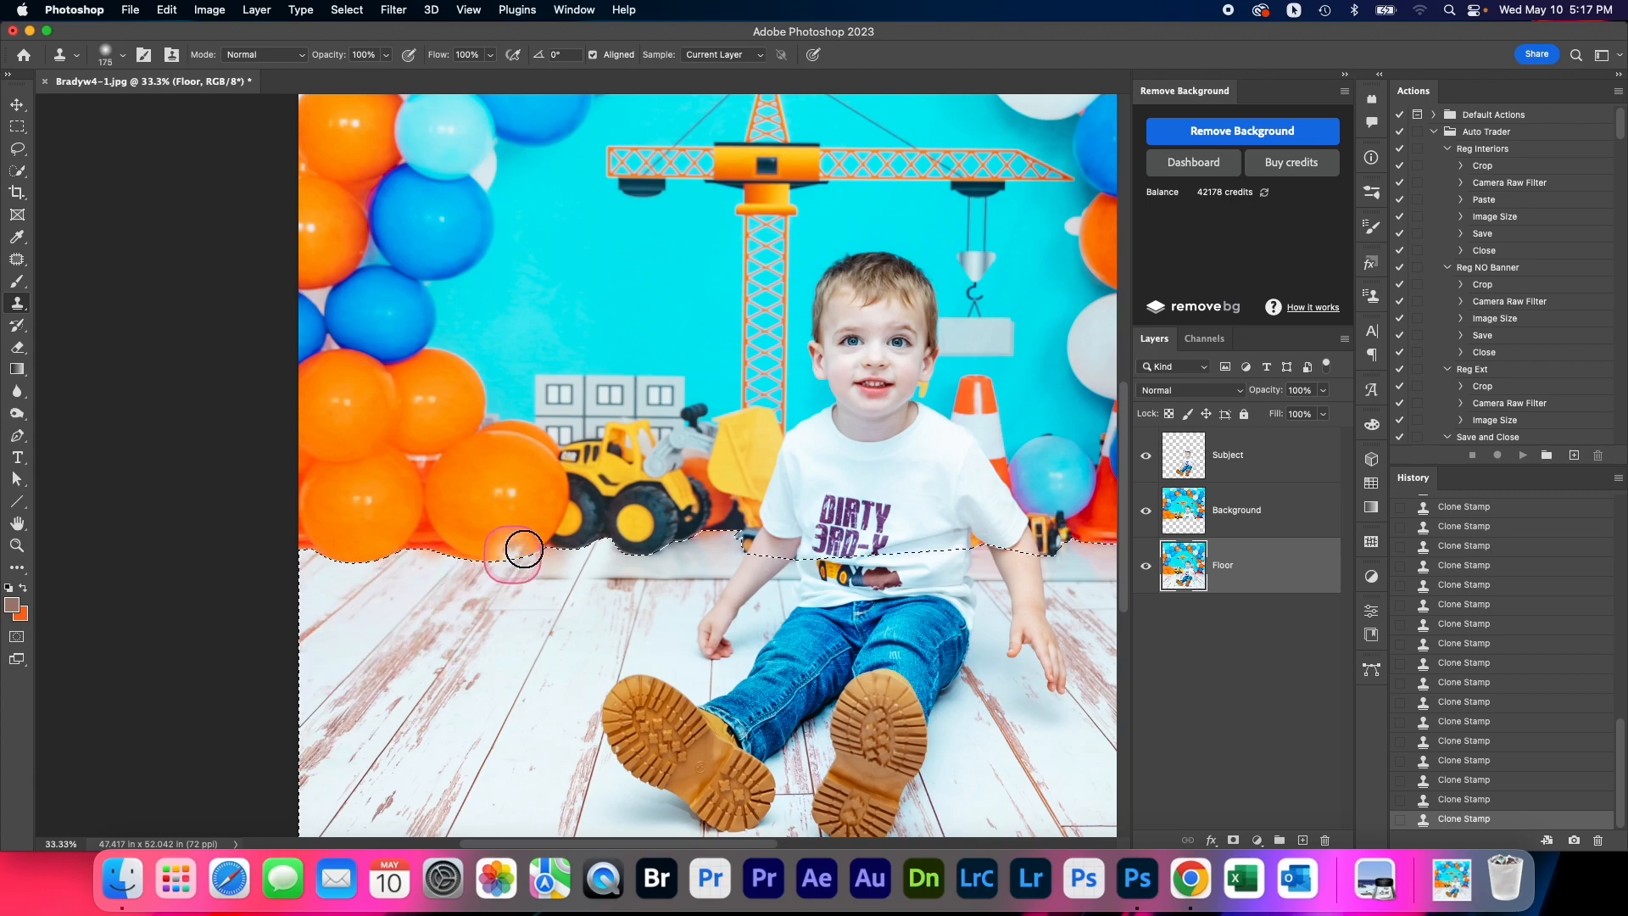
Clone wood planks over the remaining baseboard traces beneath the yellow loader's rear wheel
mouse_move(627, 552)
left_mouse_down()
mouse_move(536, 669)
mouse_move(500, 661)
mouse_move(512, 624)
mouse_move(485, 623)
mouse_move(522, 566)
mouse_move(462, 635)
mouse_move(506, 685)
mouse_move(515, 610)
mouse_move(533, 610)
mouse_move(503, 647)
mouse_move(538, 568)
mouse_move(506, 645)
mouse_move(558, 576)
left_mouse_up()
left_click(503, 642, "alt")
left_click(534, 580)
mouse_move(483, 665)
left_mouse_down()
mouse_move(597, 619)
mouse_move(601, 585)
left_mouse_up()
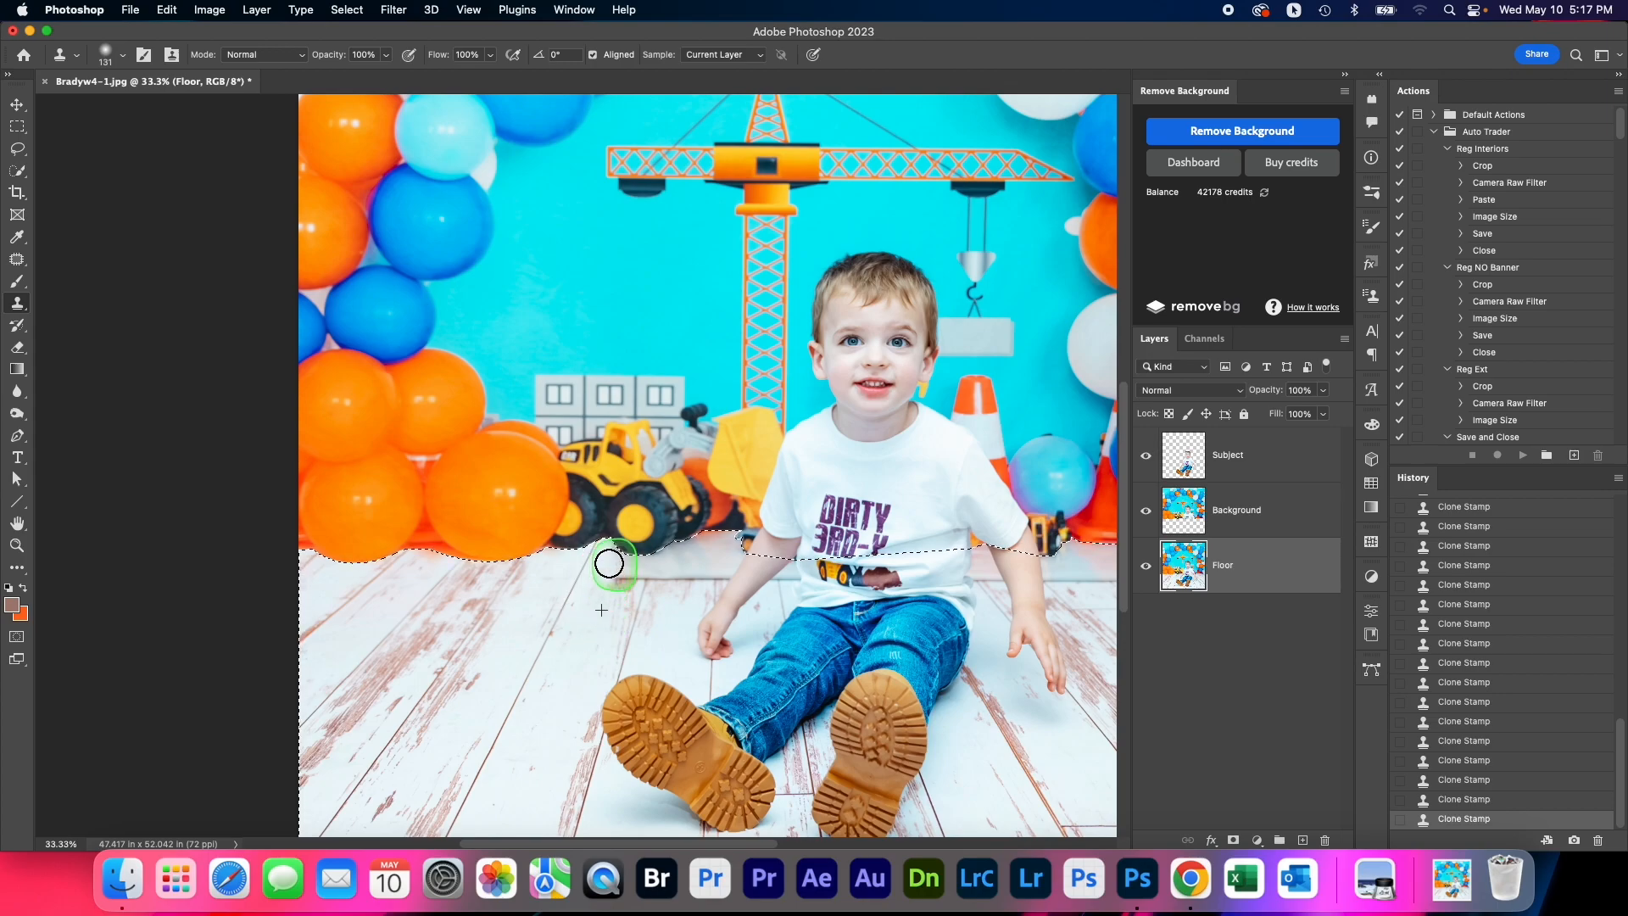
left_click(599, 642, "alt")
left_click(625, 579)
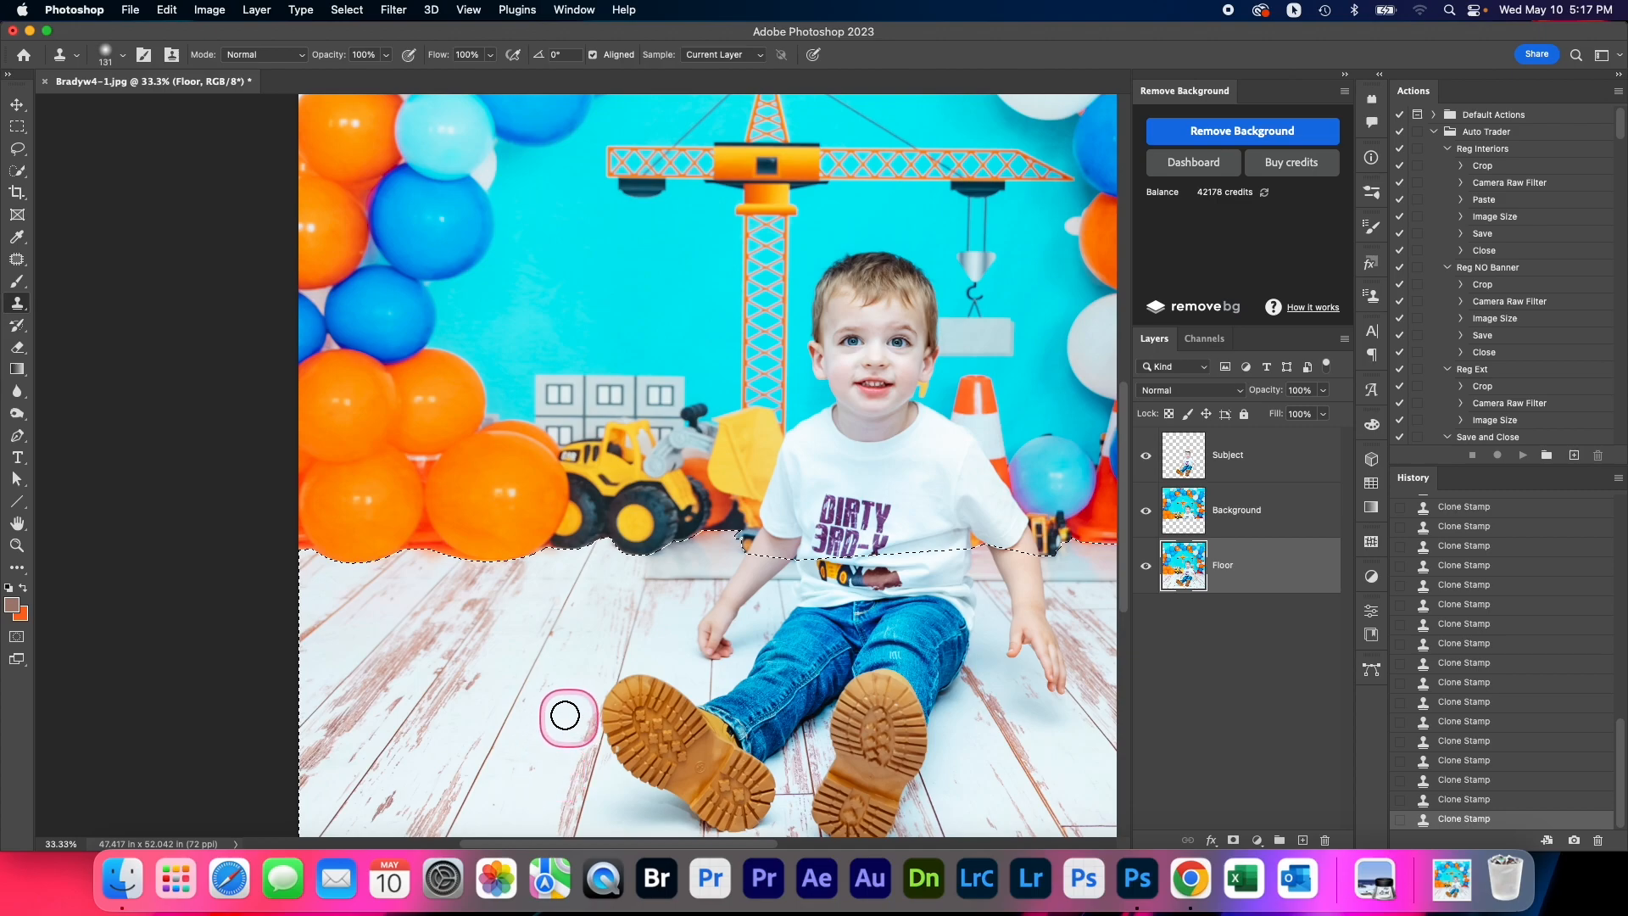
Extend the cloned planks beneath the loader's front wheel towards the boy's arm, using a smaller brush near the arm
left_click(621, 588)
left_click(653, 578)
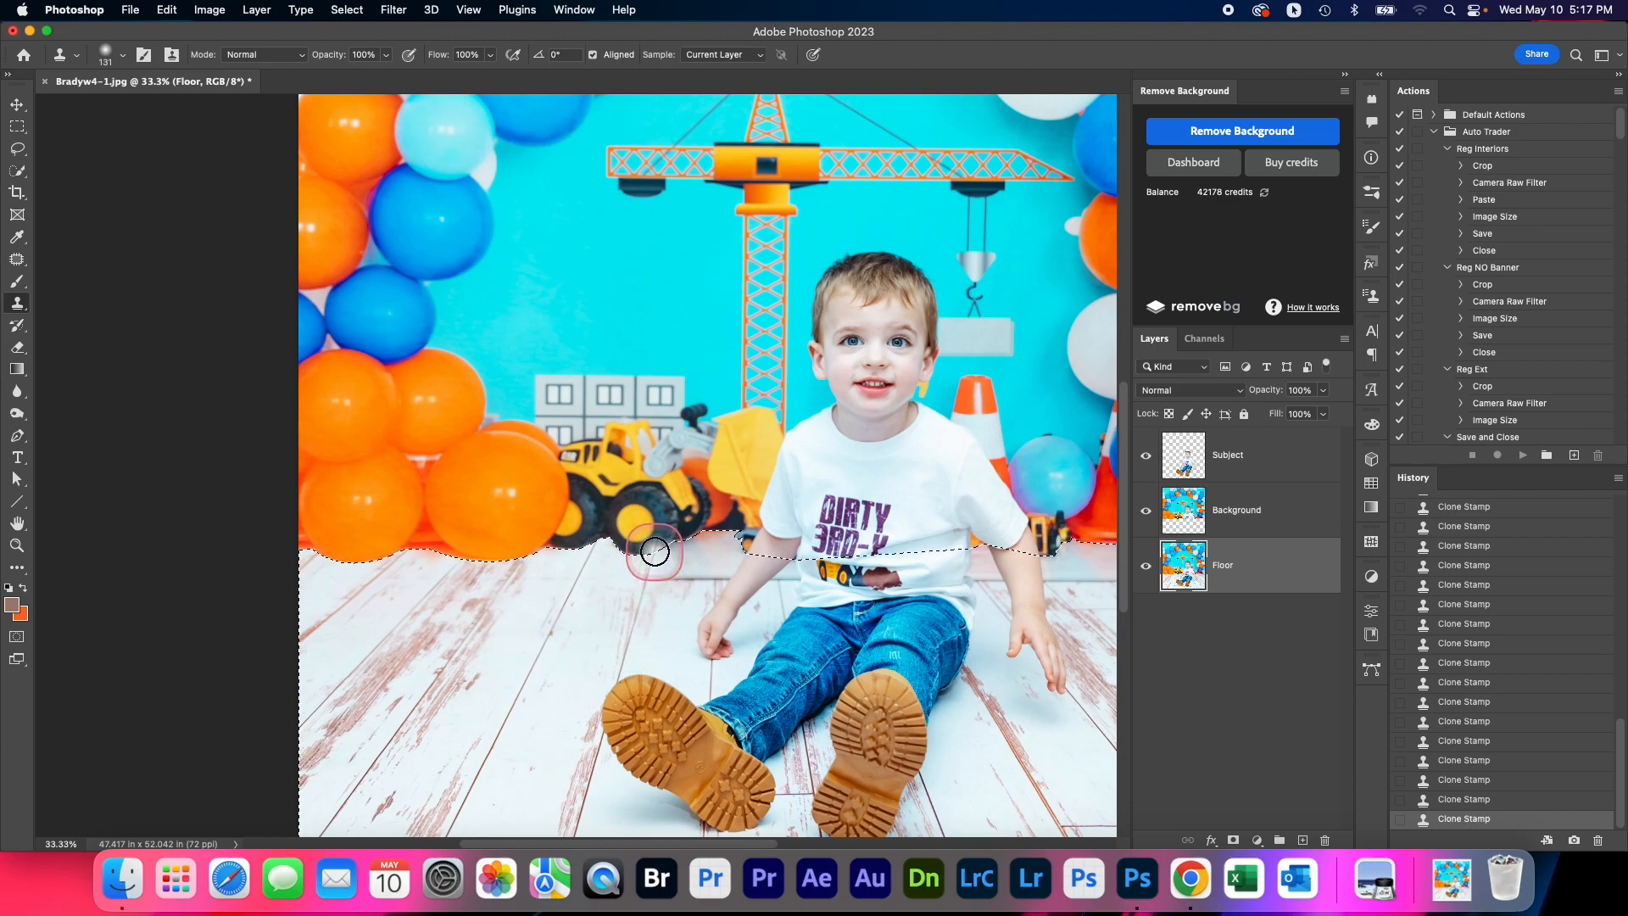
left_click(616, 596, "alt")
left_click(682, 659, "alt")
mouse_move(688, 635)
left_mouse_down()
mouse_move(714, 581)
mouse_move(676, 628)
mouse_move(715, 588)
mouse_move(717, 672)
mouse_move(705, 638)
mouse_move(695, 654)
mouse_move(704, 591)
left_mouse_up()
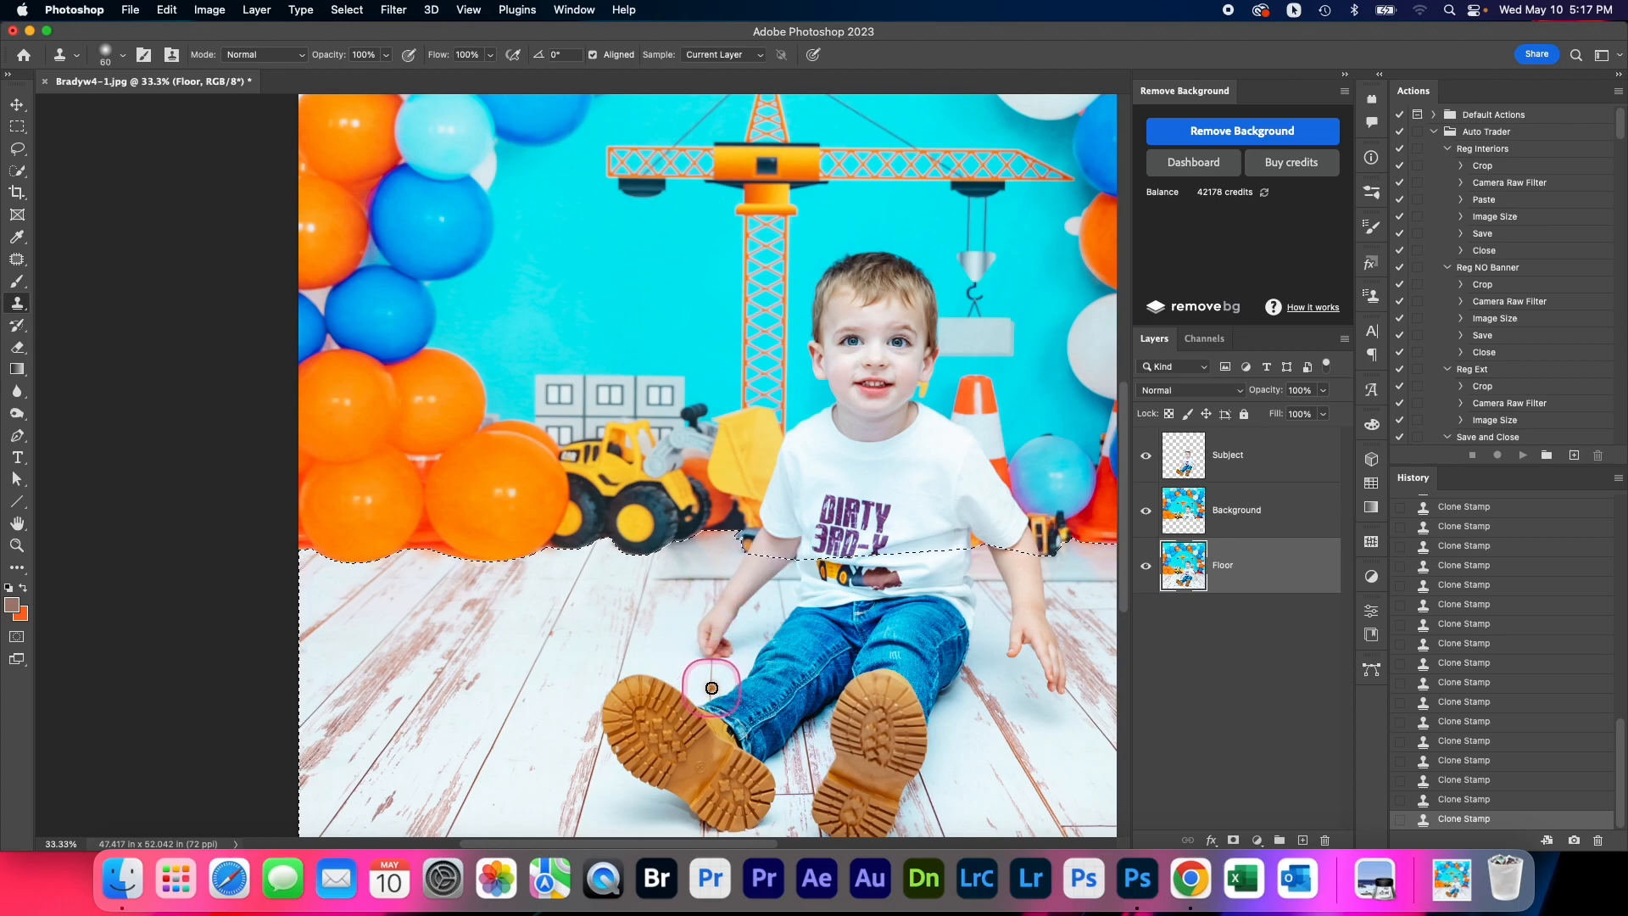
Try to clone floor texture over the baseboard strip between the loader and the boy's arm with a 60 px brush
left_click(712, 680, "alt")
left_click(707, 595)
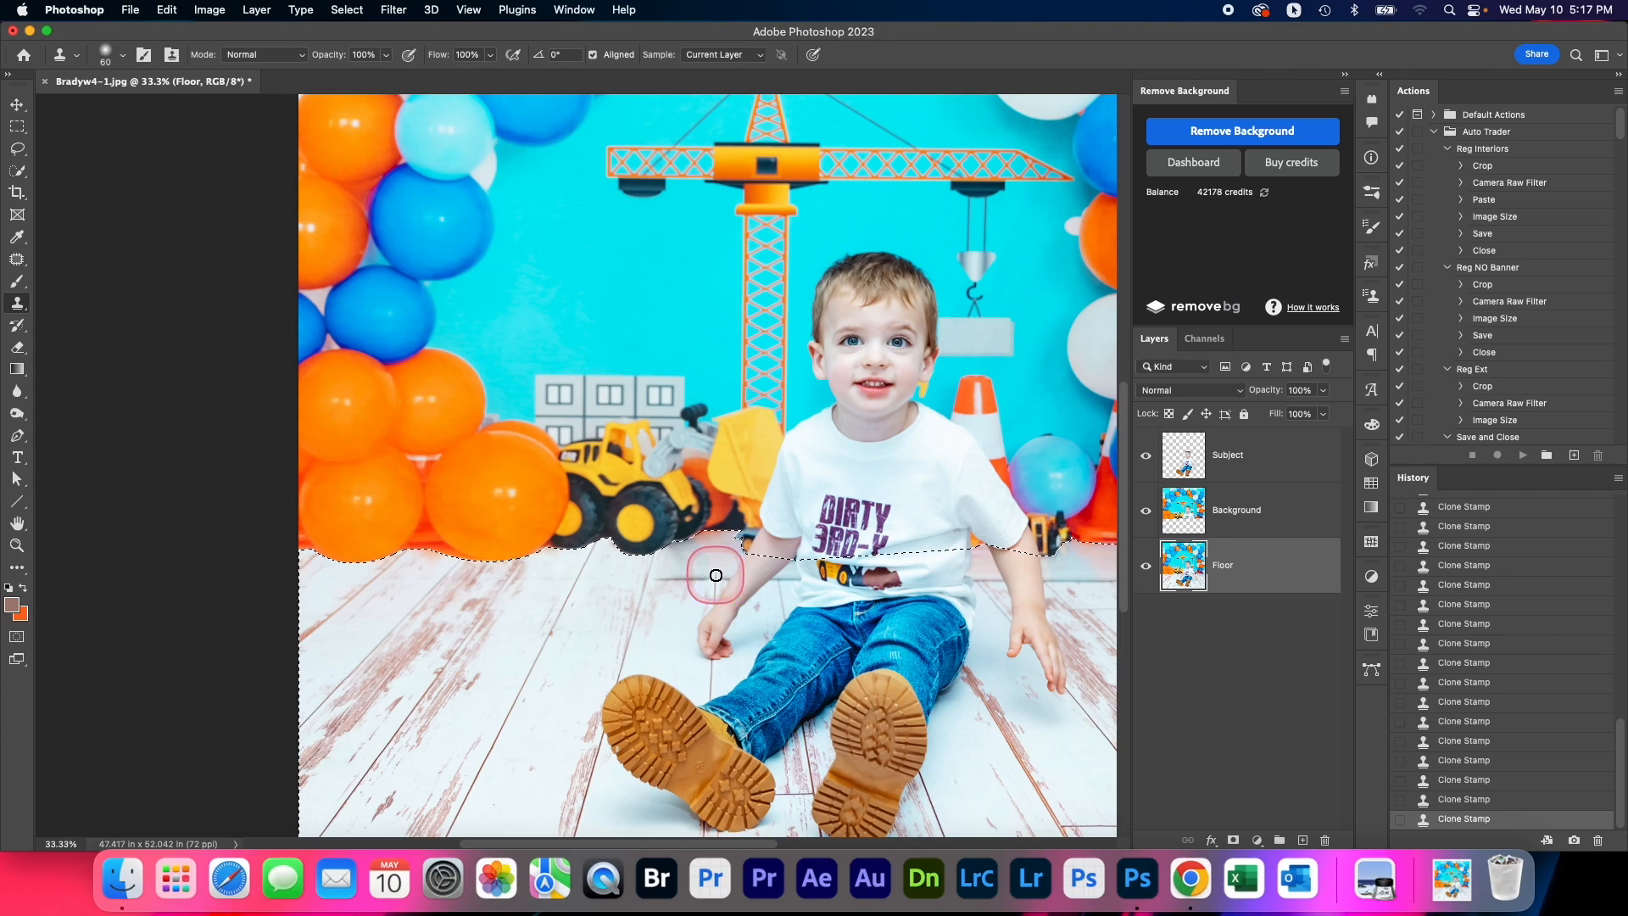
mouse_move(712, 611)
left_mouse_down()
mouse_move(722, 637)
mouse_move(716, 600)
left_mouse_up()
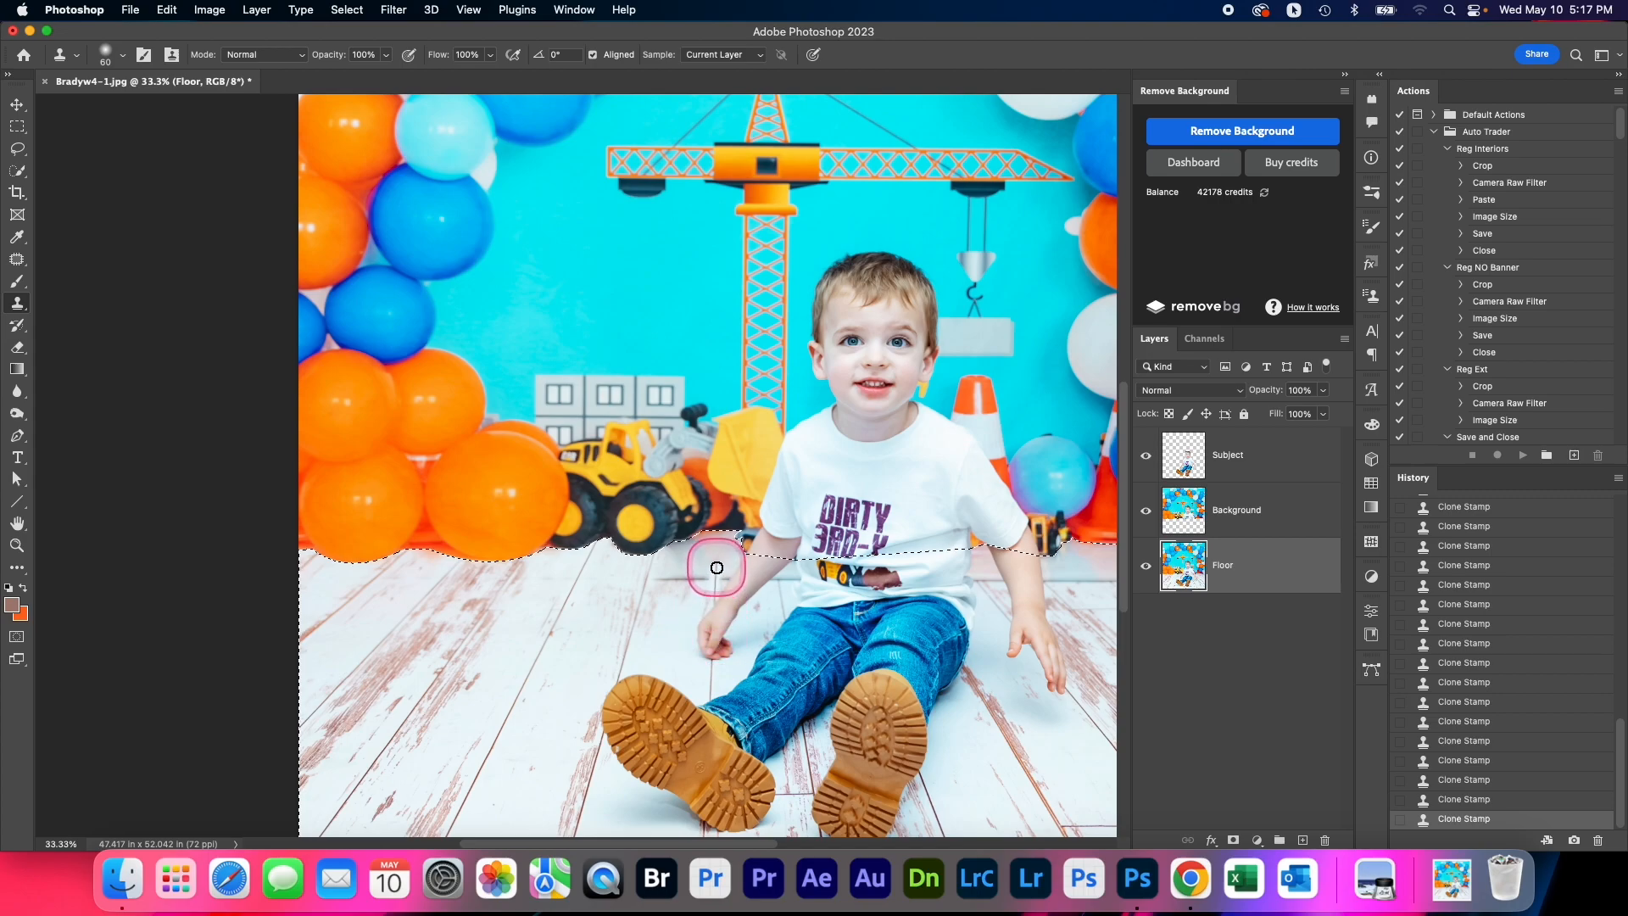
left_click_drag(713, 545, 855, 684)
Step back through the history to undo the last seven clone strokes near the boy's arm
left_click(1466, 777)
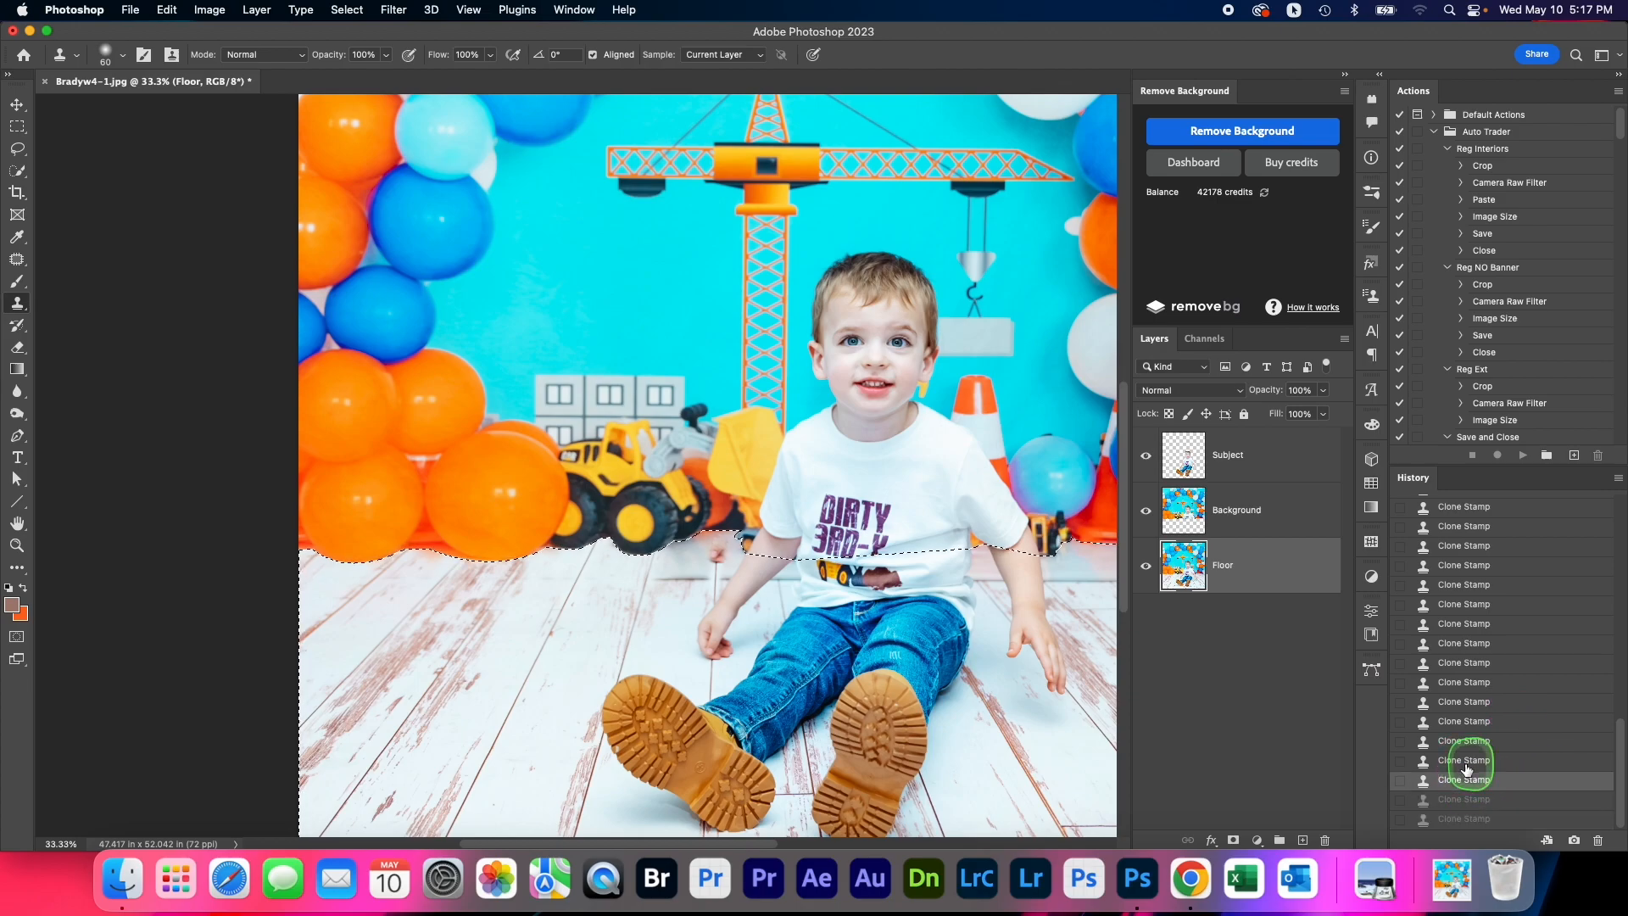
left_click(1467, 763)
left_click(1468, 741)
left_click(1469, 722)
left_click(1472, 701)
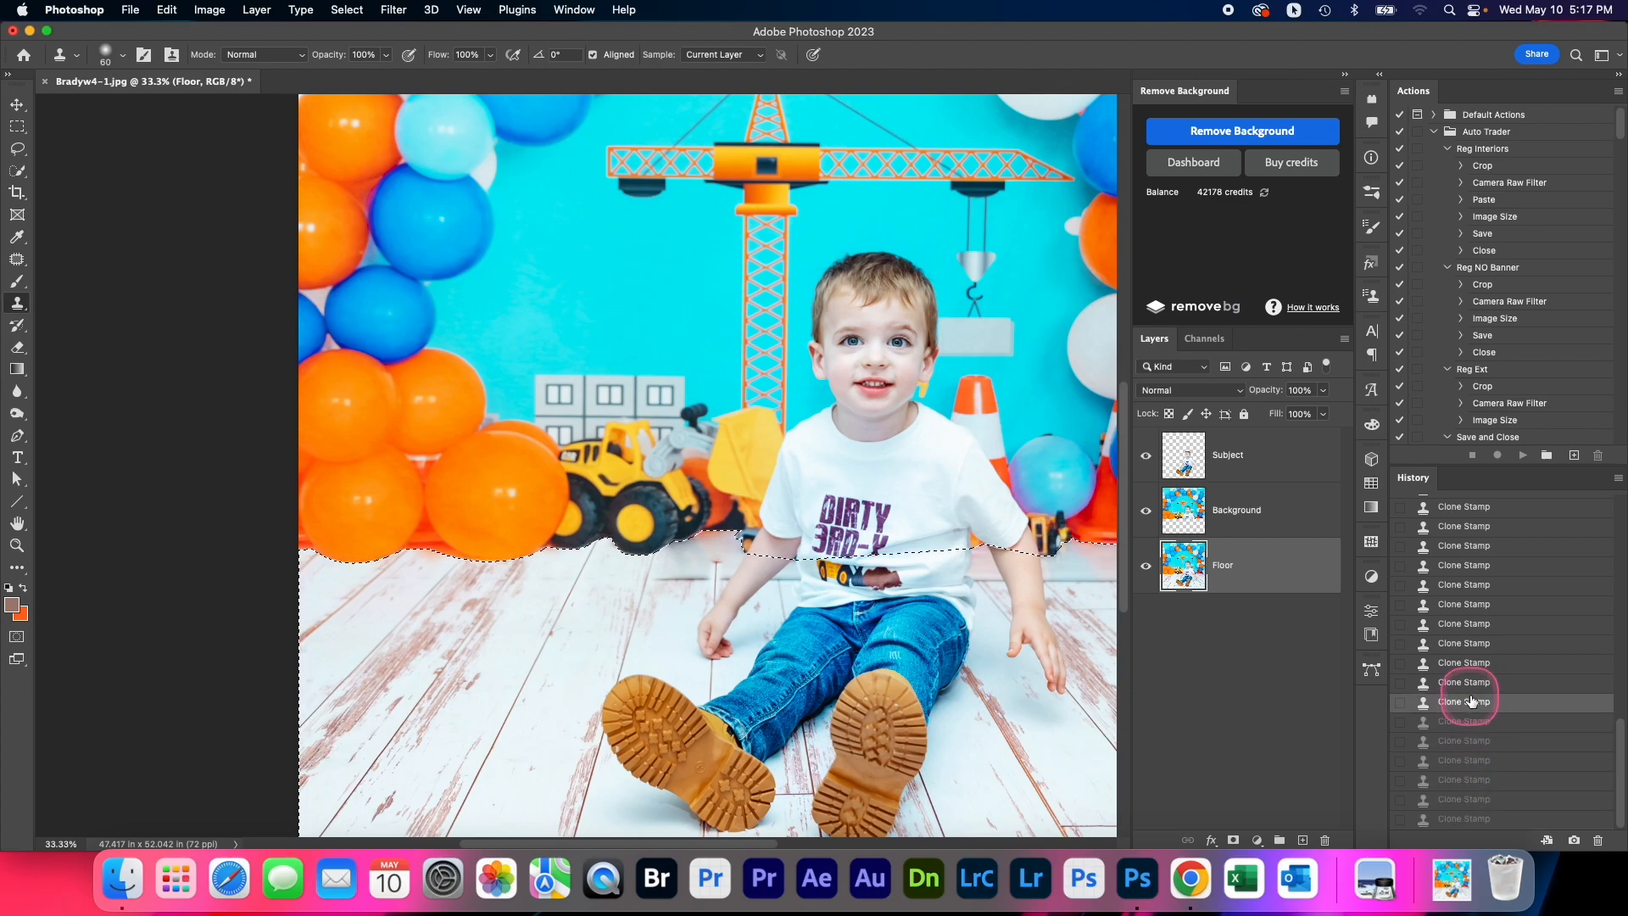
left_click(1471, 682)
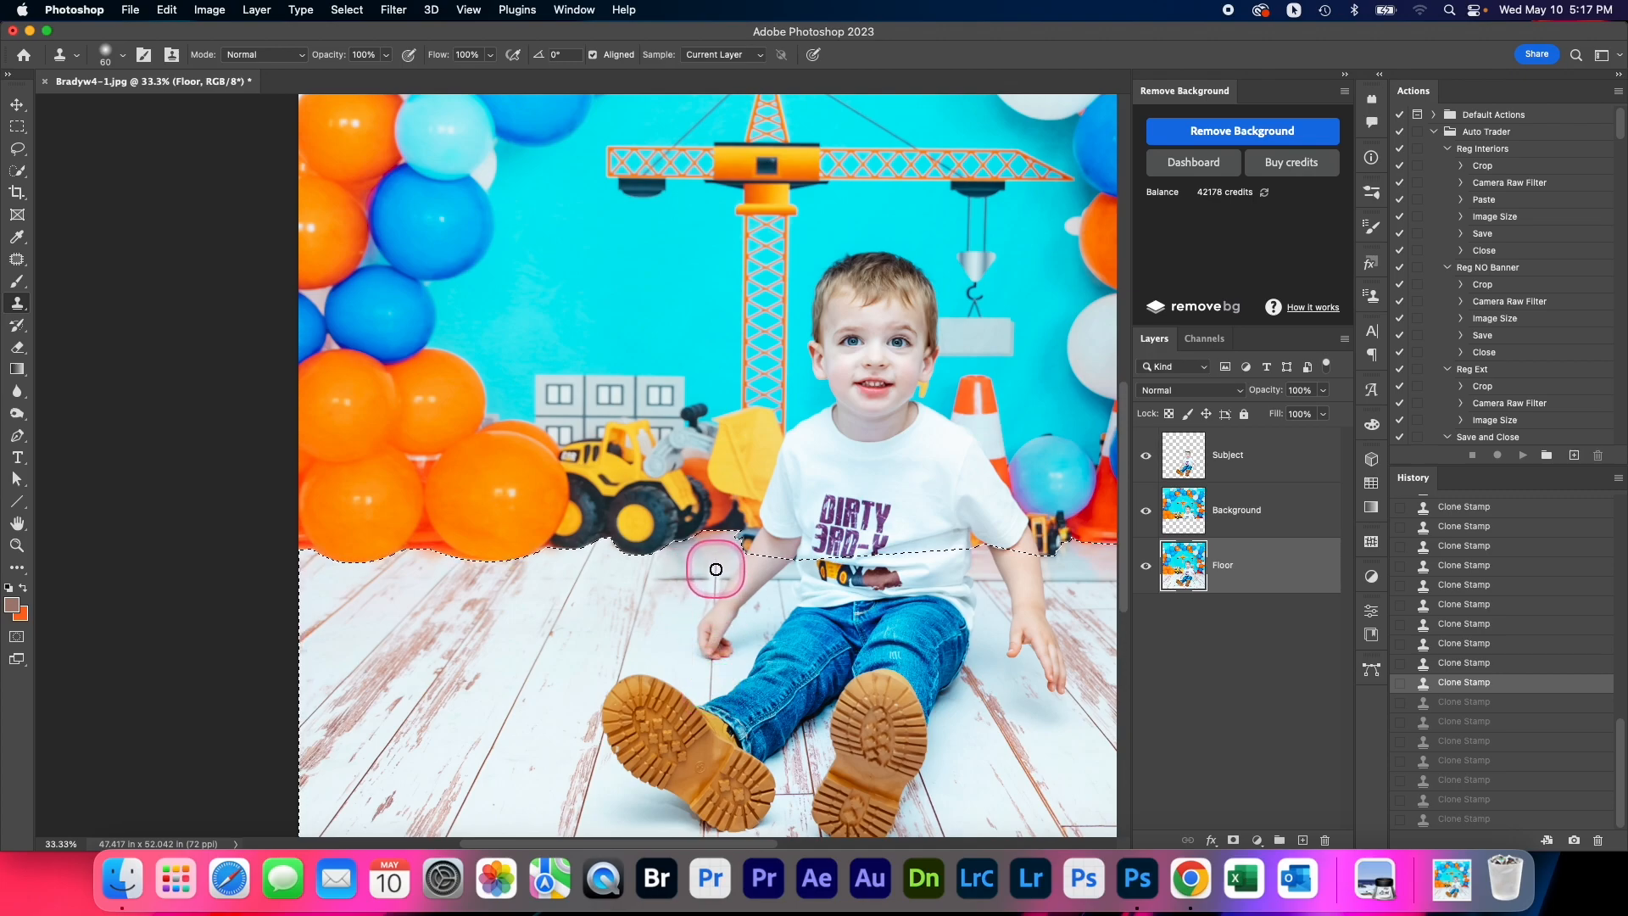
Clone wood planks over the baseboard strip beside both of the boy's arms, resampling the floor between strokes
left_click_drag(715, 569, 717, 558)
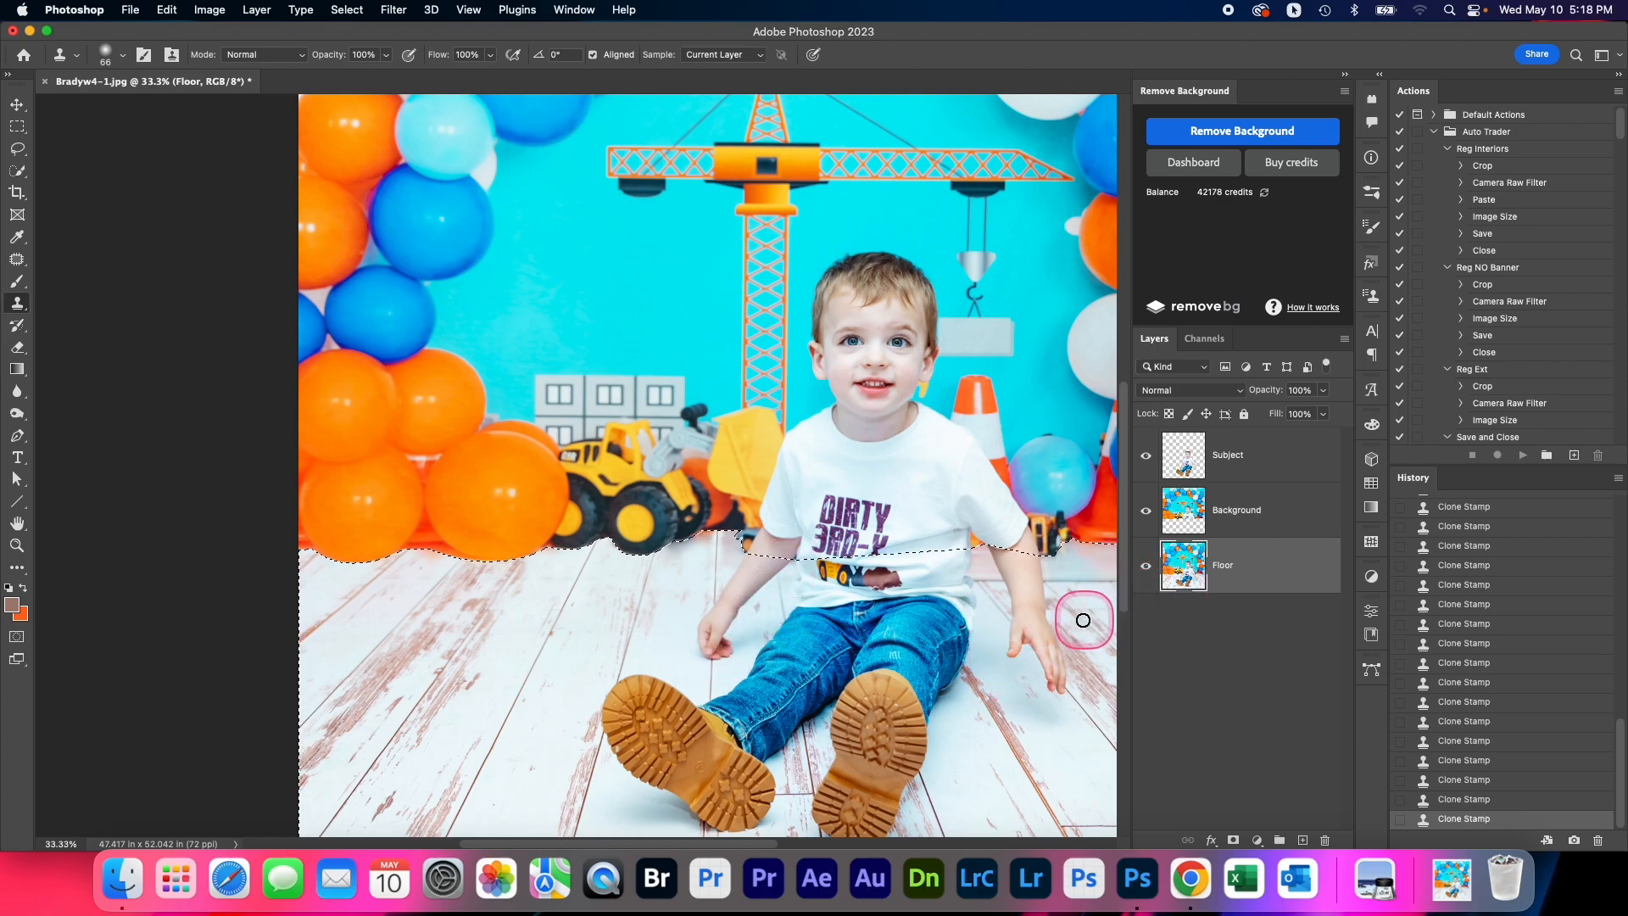
left_click(994, 603, "alt")
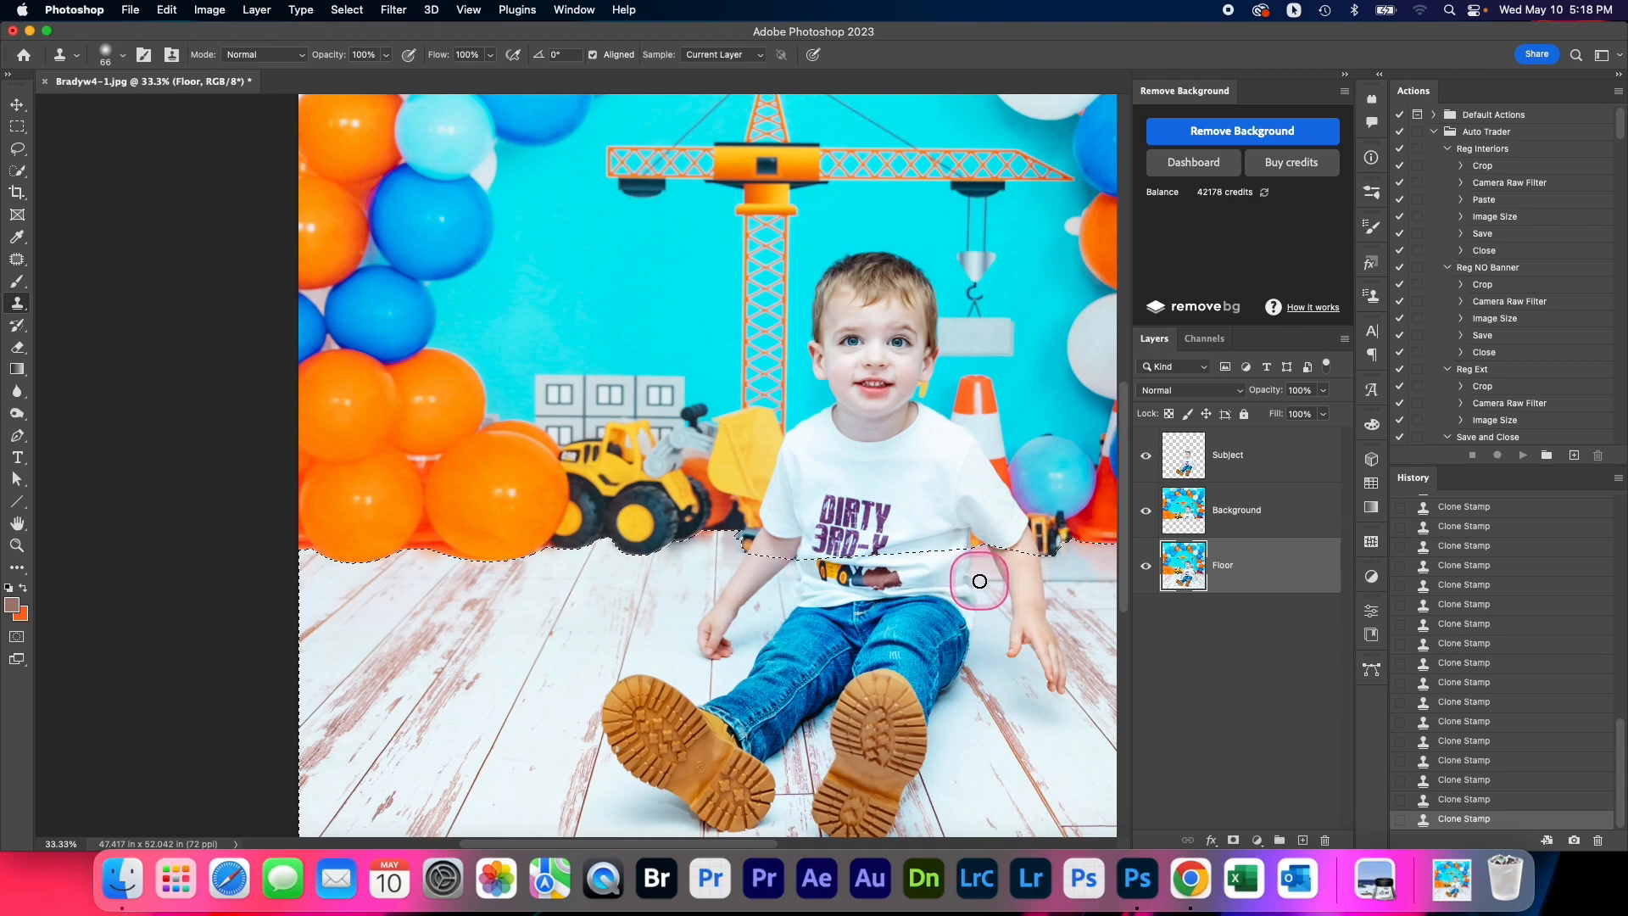
left_click(997, 604, "alt")
left_click_drag(981, 584, 976, 571)
left_click_drag(975, 640, 1000, 640, "ctrl+alt")
left_click(1094, 664, "alt")
left_click_drag(997, 579, 989, 566)
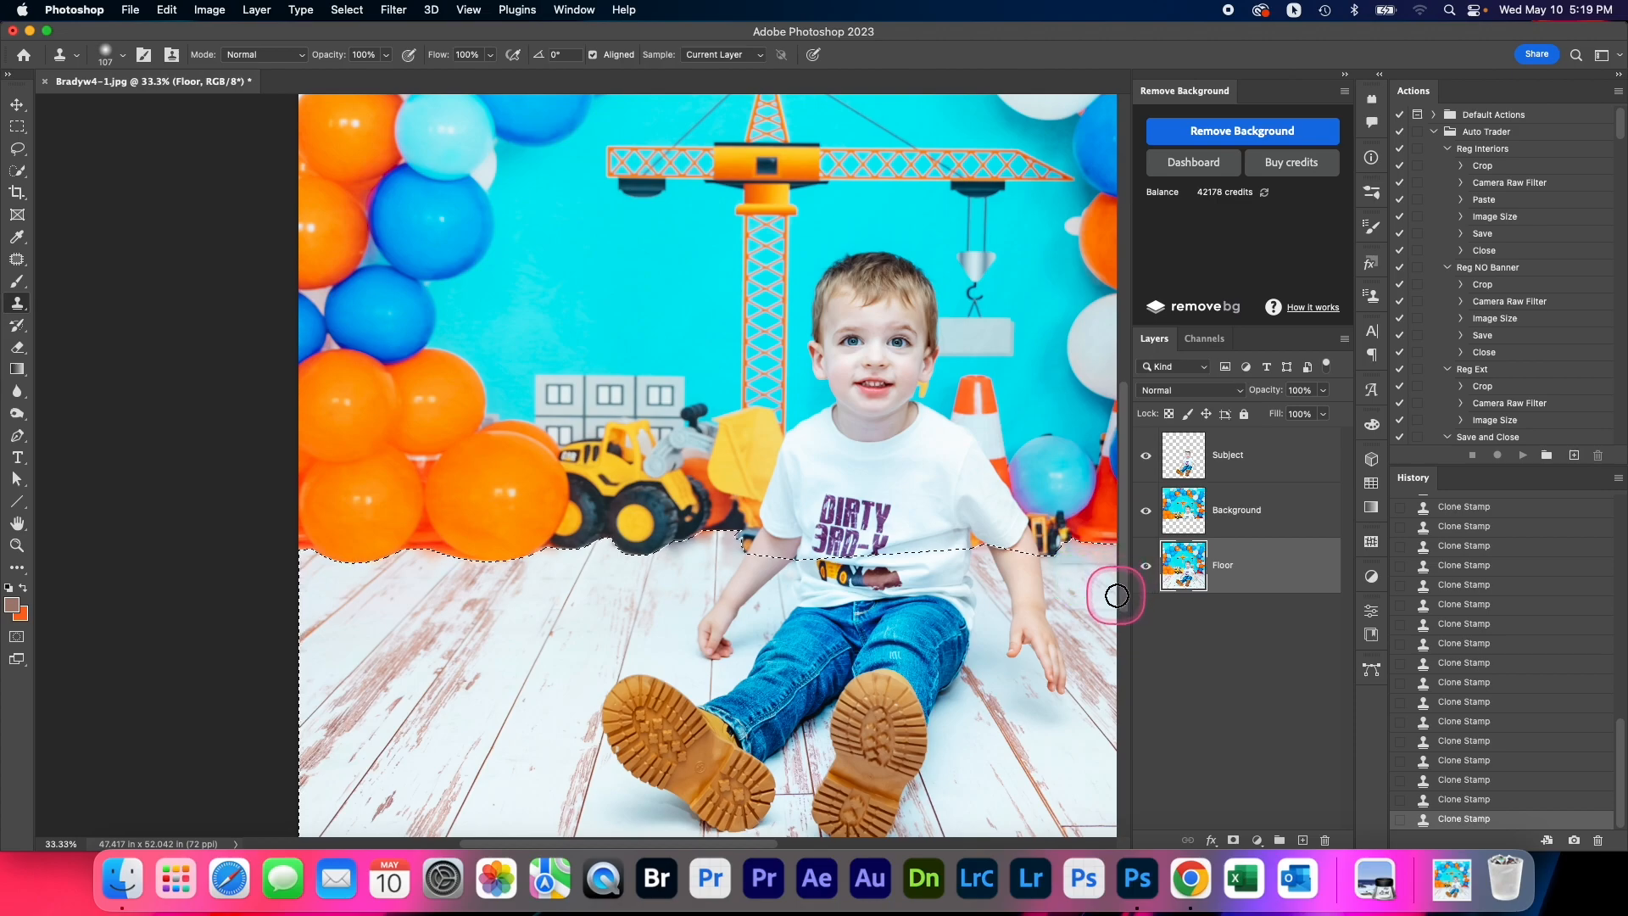
Clone wood planks over the baseboard strip below the red cone base and out to the image's right edge
mouse_move(1074, 583)
left_mouse_down()
mouse_move(1111, 568)
mouse_move(1103, 553)
mouse_move(1115, 563)
left_mouse_up()
left_click(1071, 578, "alt")
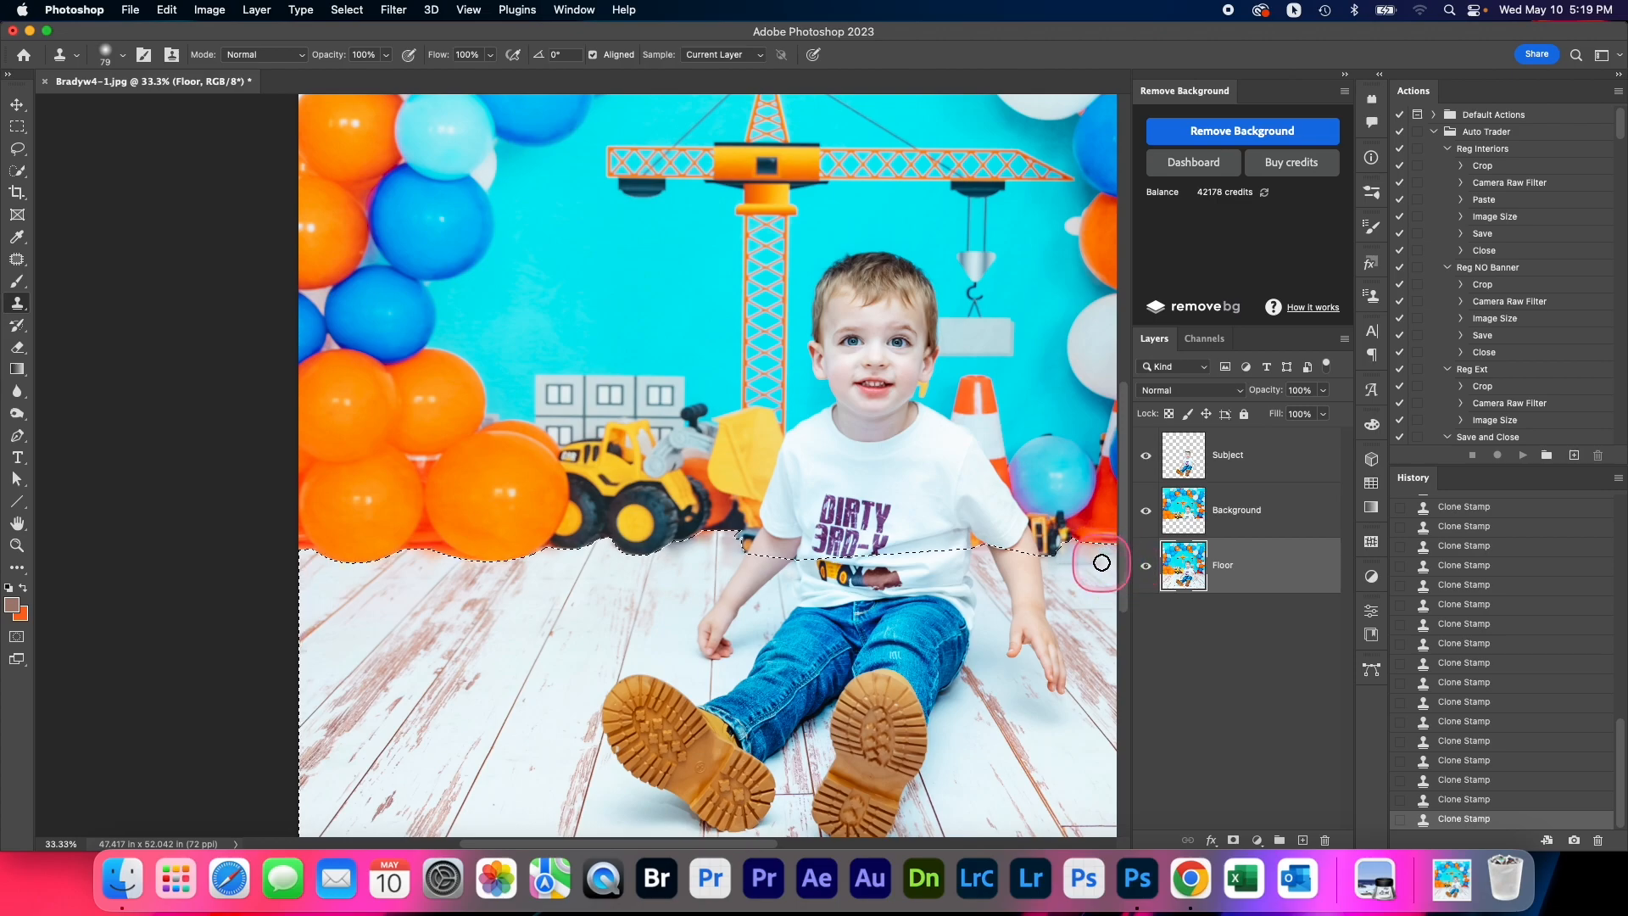
left_click_drag(1067, 579, 1062, 561)
left_click(1071, 580, "alt")
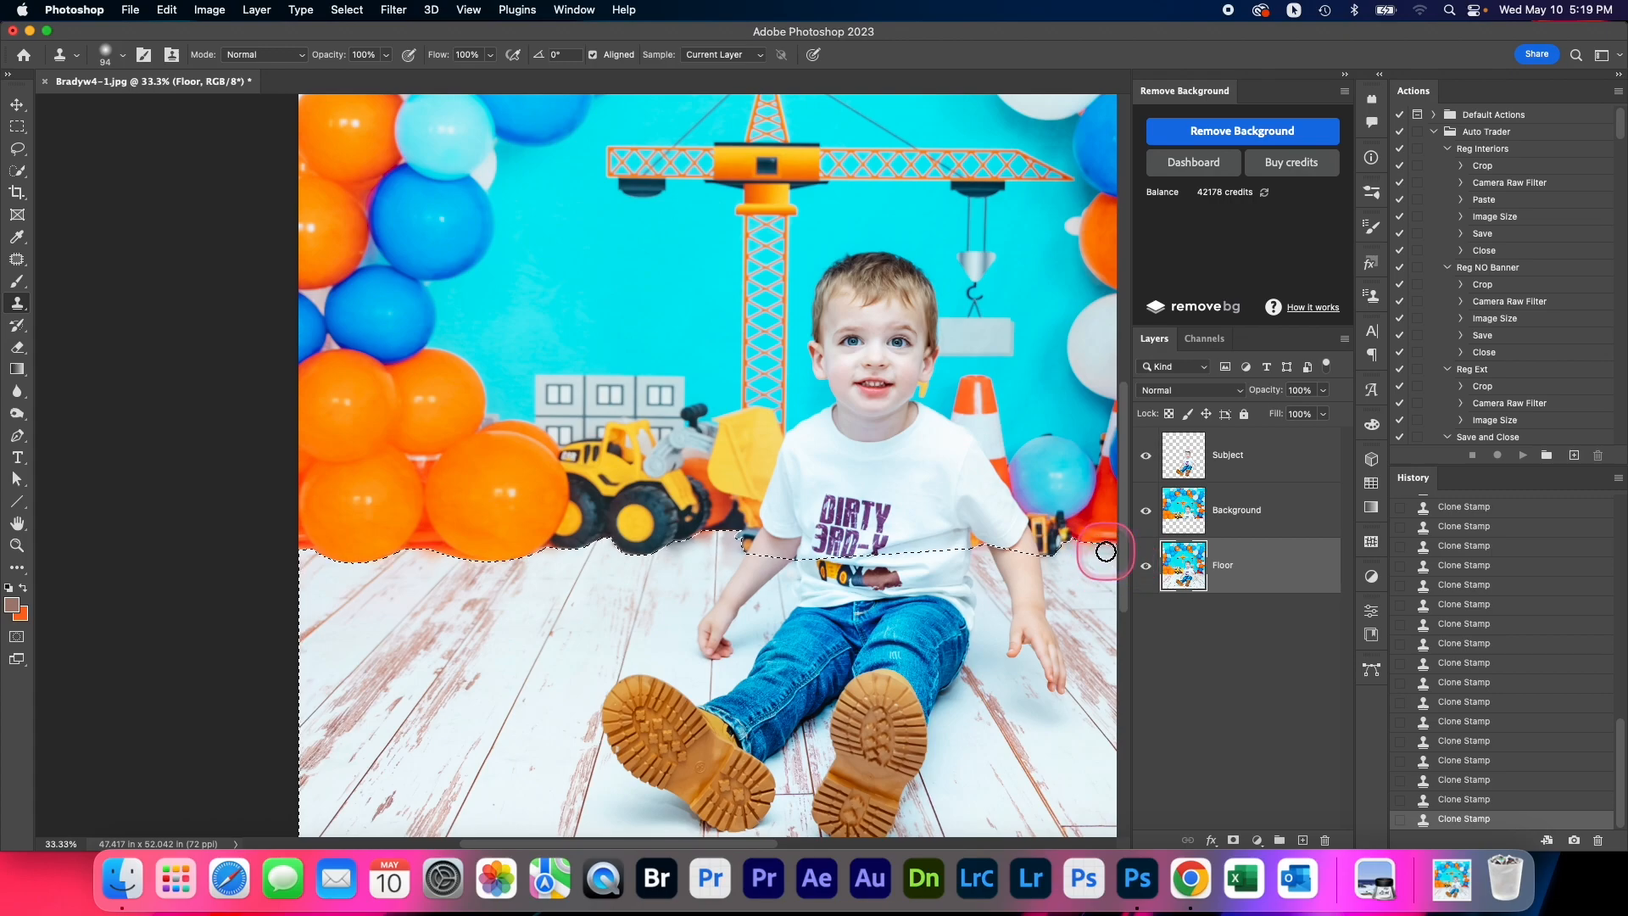
left_click(1070, 578, "alt")
mouse_move(1105, 559)
left_mouse_down()
mouse_move(1091, 559)
mouse_move(1126, 568)
left_mouse_up()
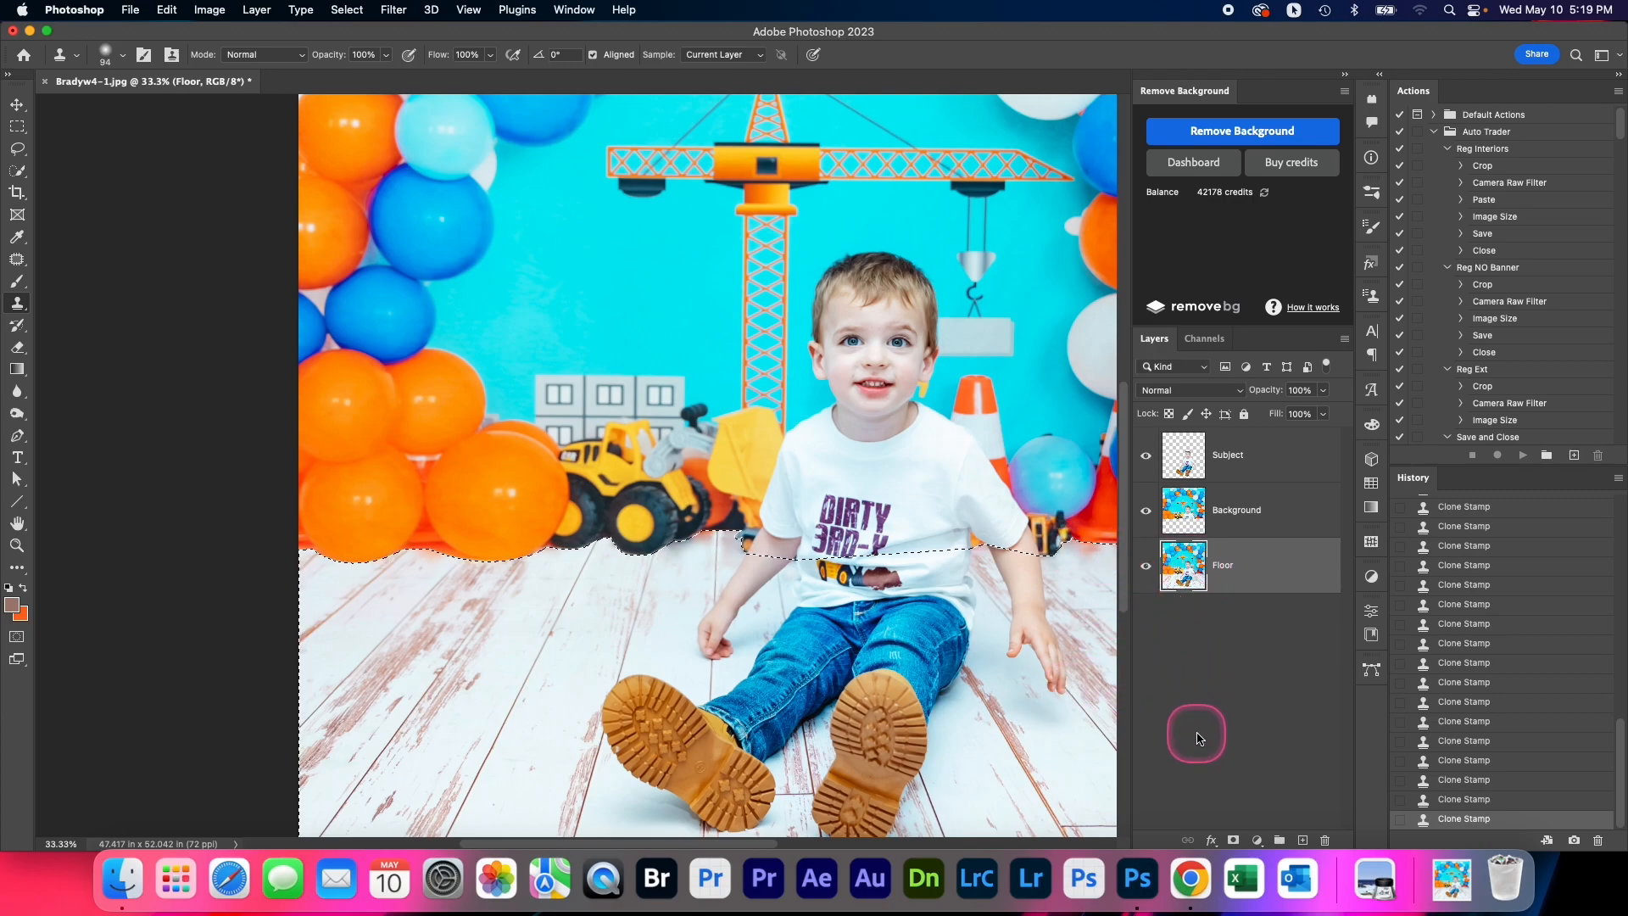
scroll(623, 607, "down", 1)
left_click_drag(623, 607, 627, 611)
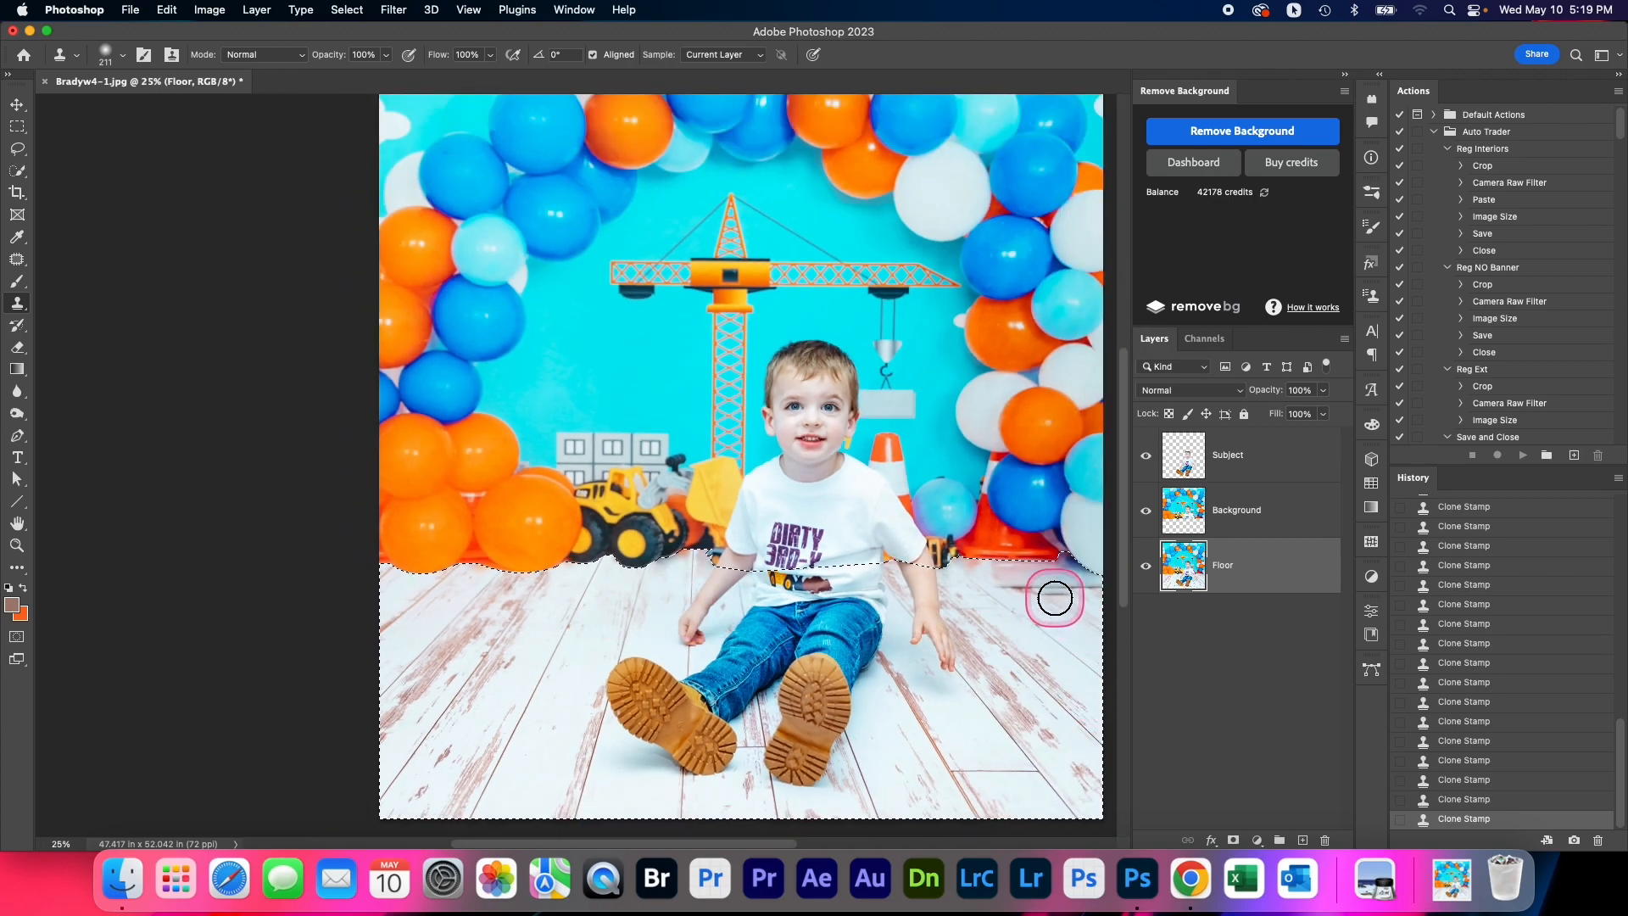
Clone wood planks over the remaining baseboard strip near the image's right edge with a 90 px brush, and clear the selection
scroll(1087, 603, "up", 1)
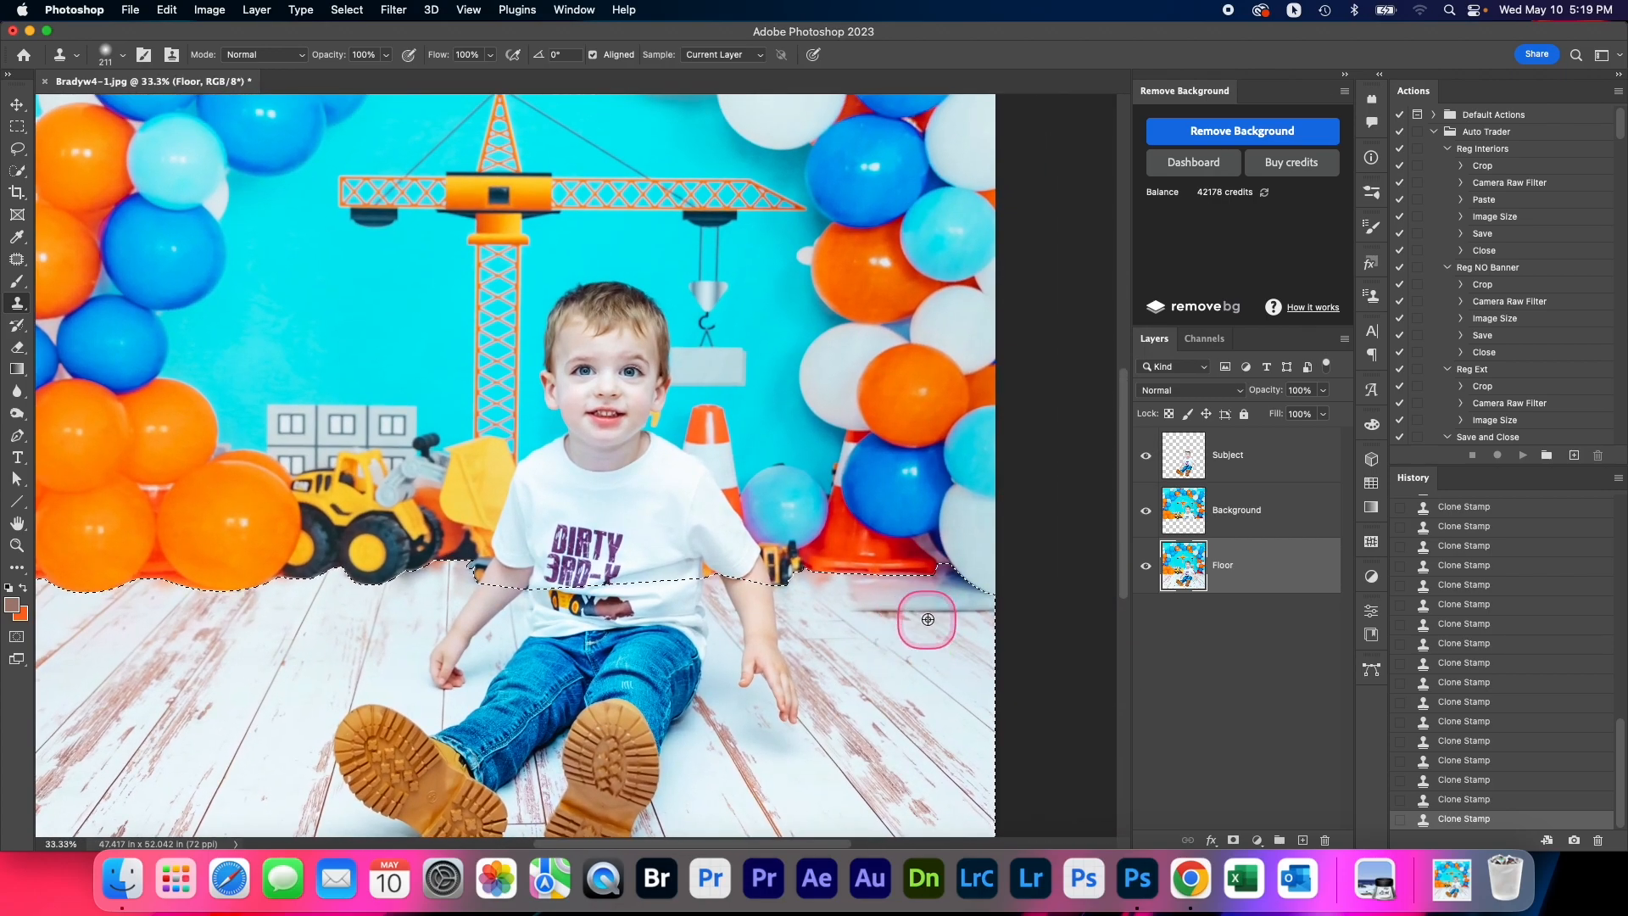
left_click_drag(934, 628, 921, 630)
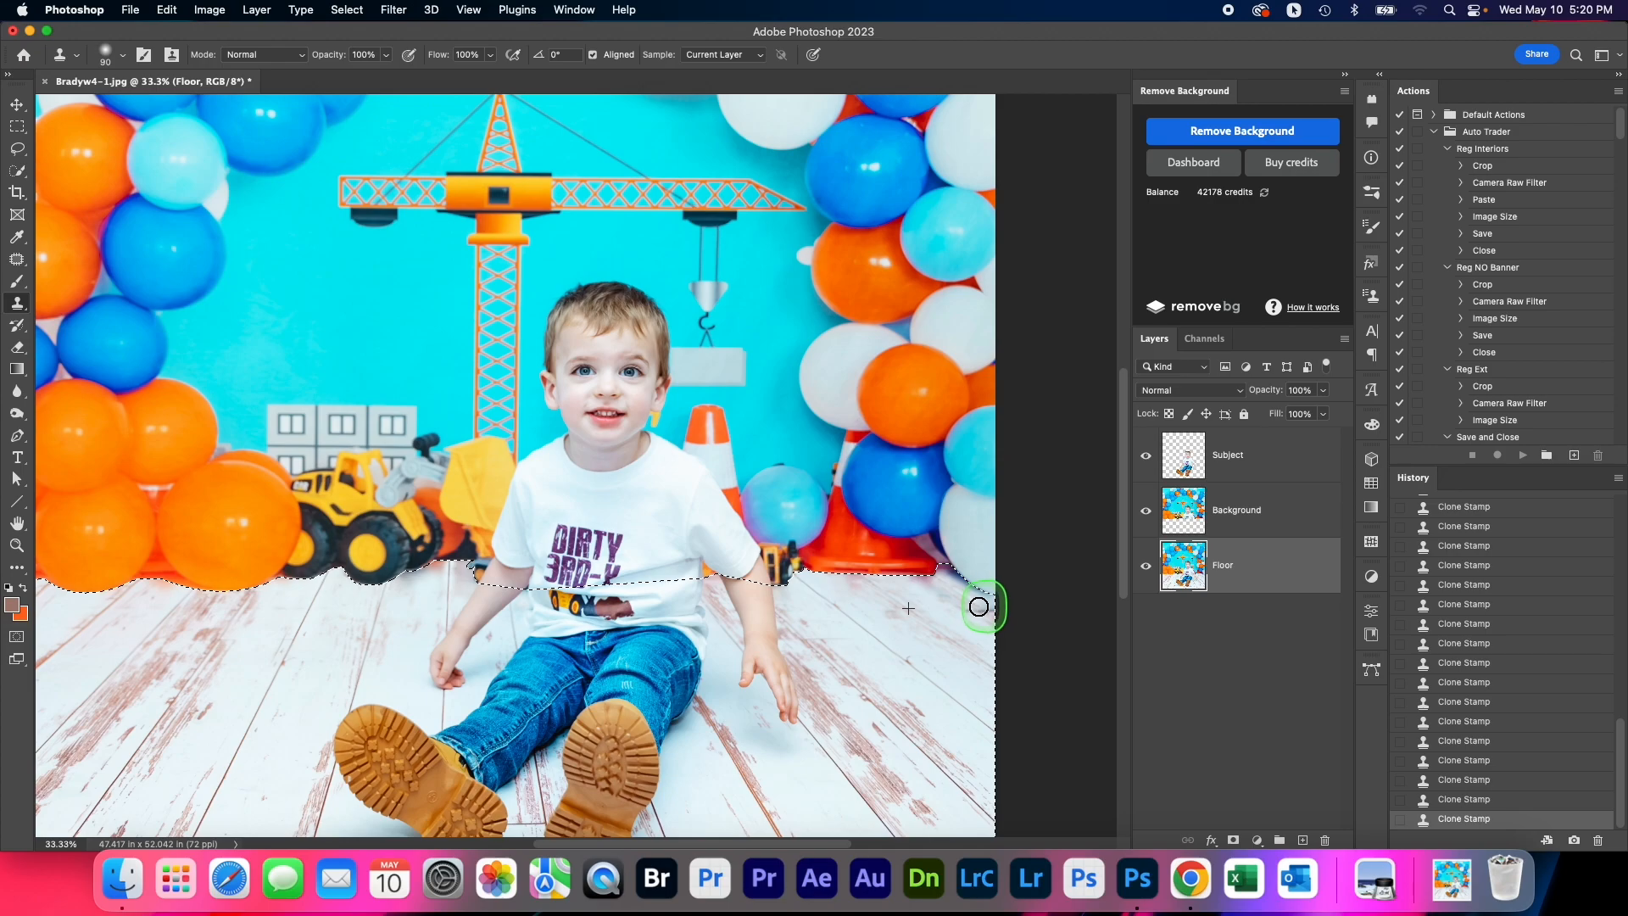
left_click_drag(967, 599, 993, 607)
left_click(940, 598)
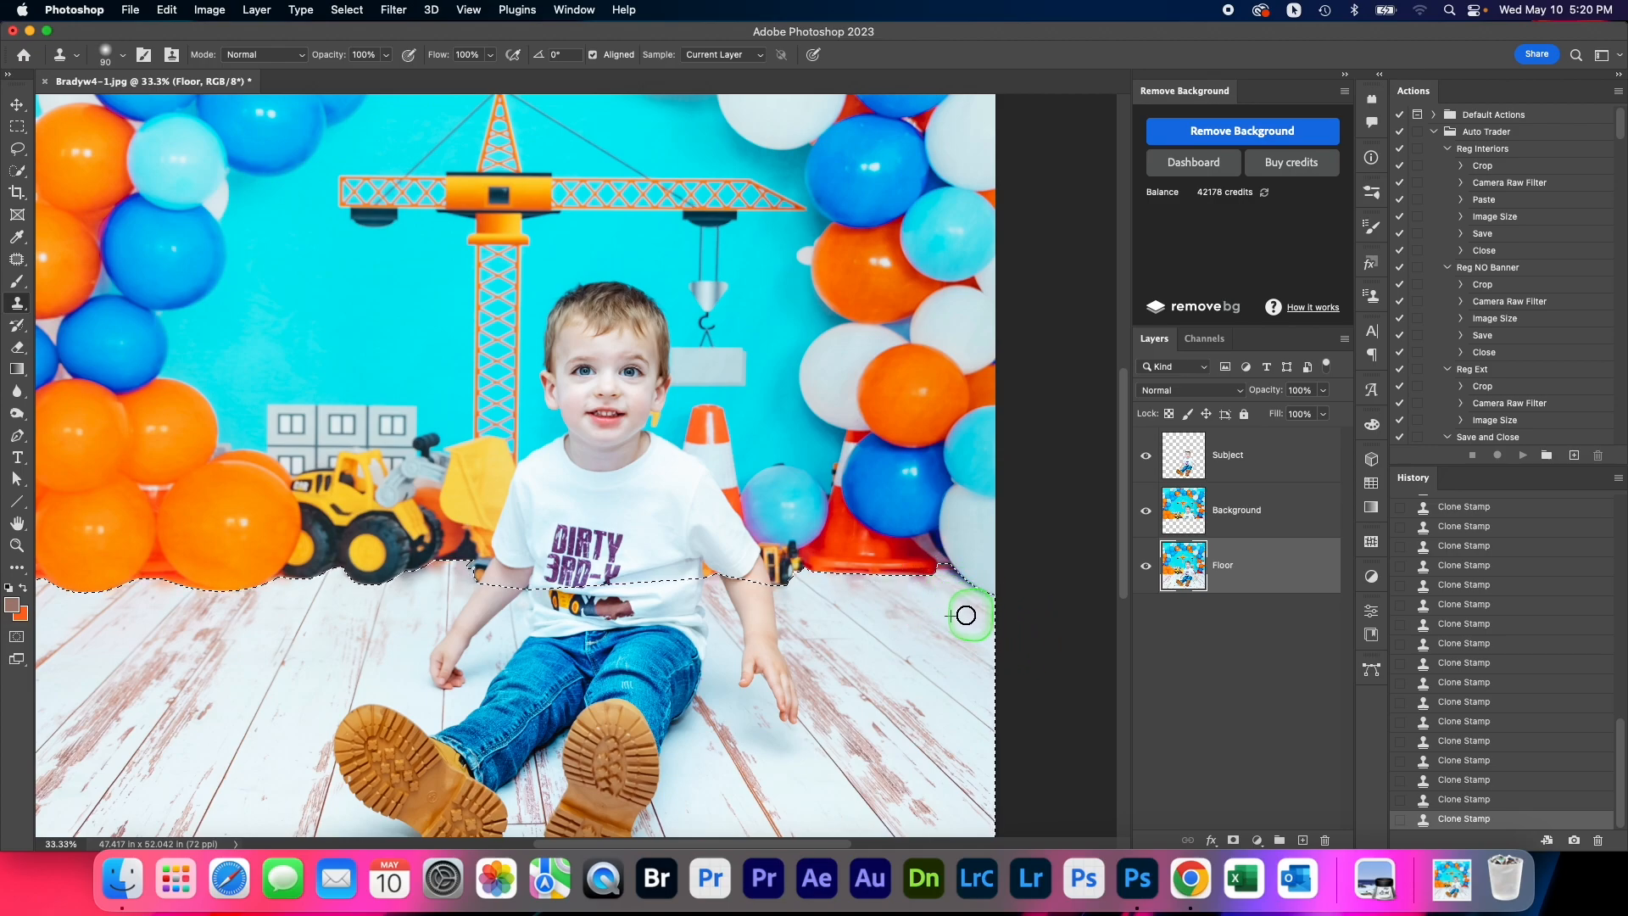
left_click(833, 696, "alt")
left_click(837, 700, "alt")
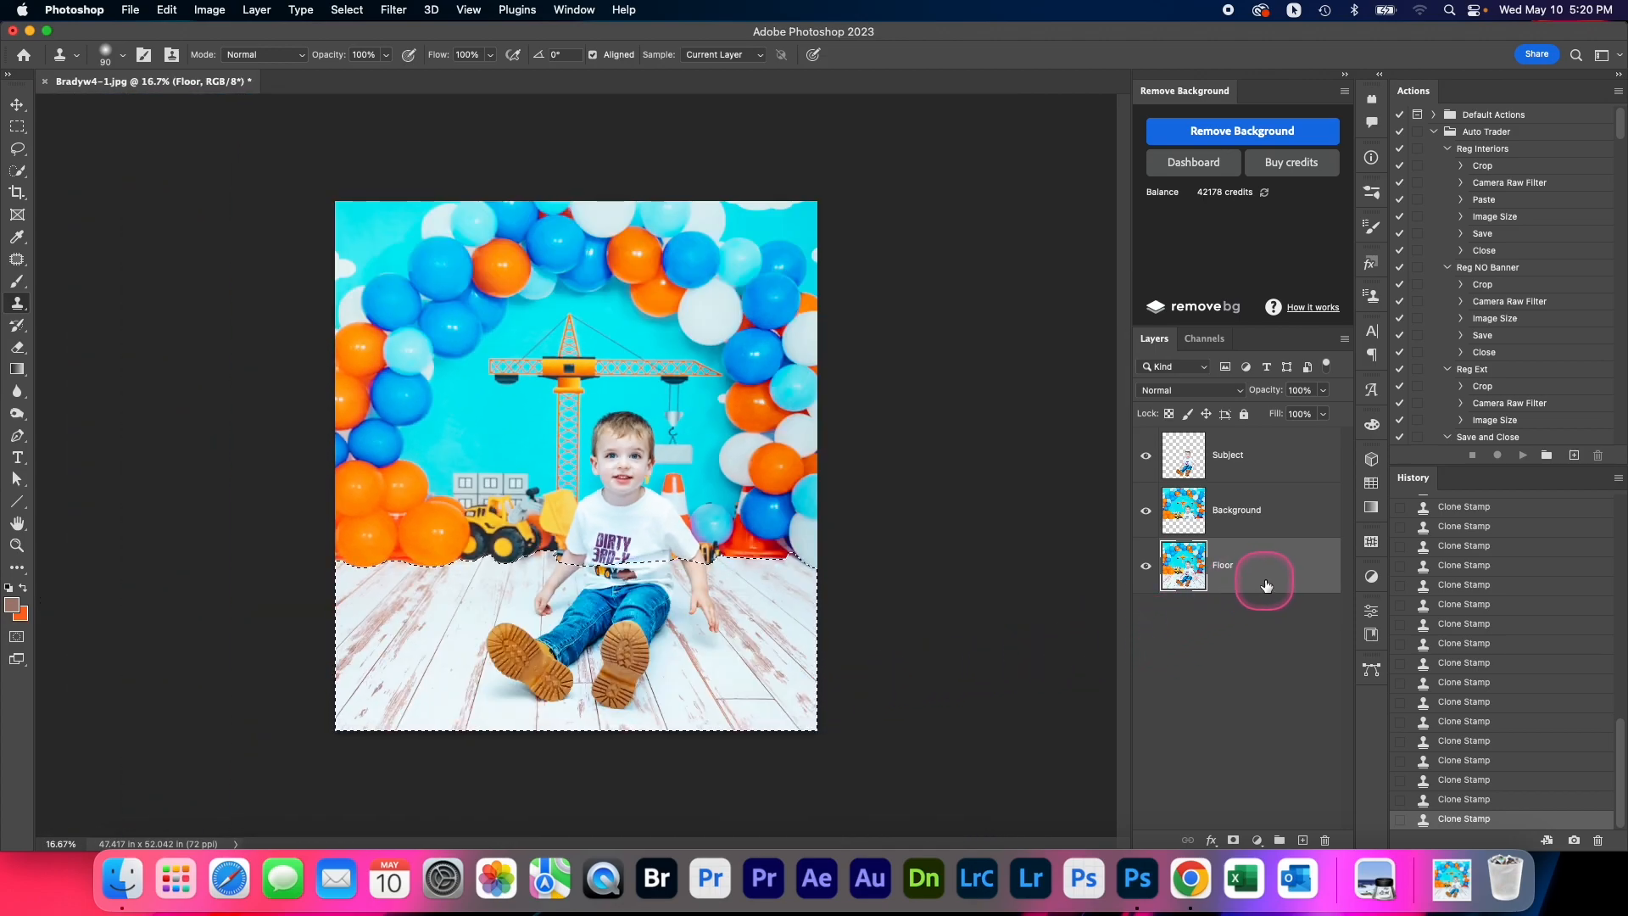
key("super+d")
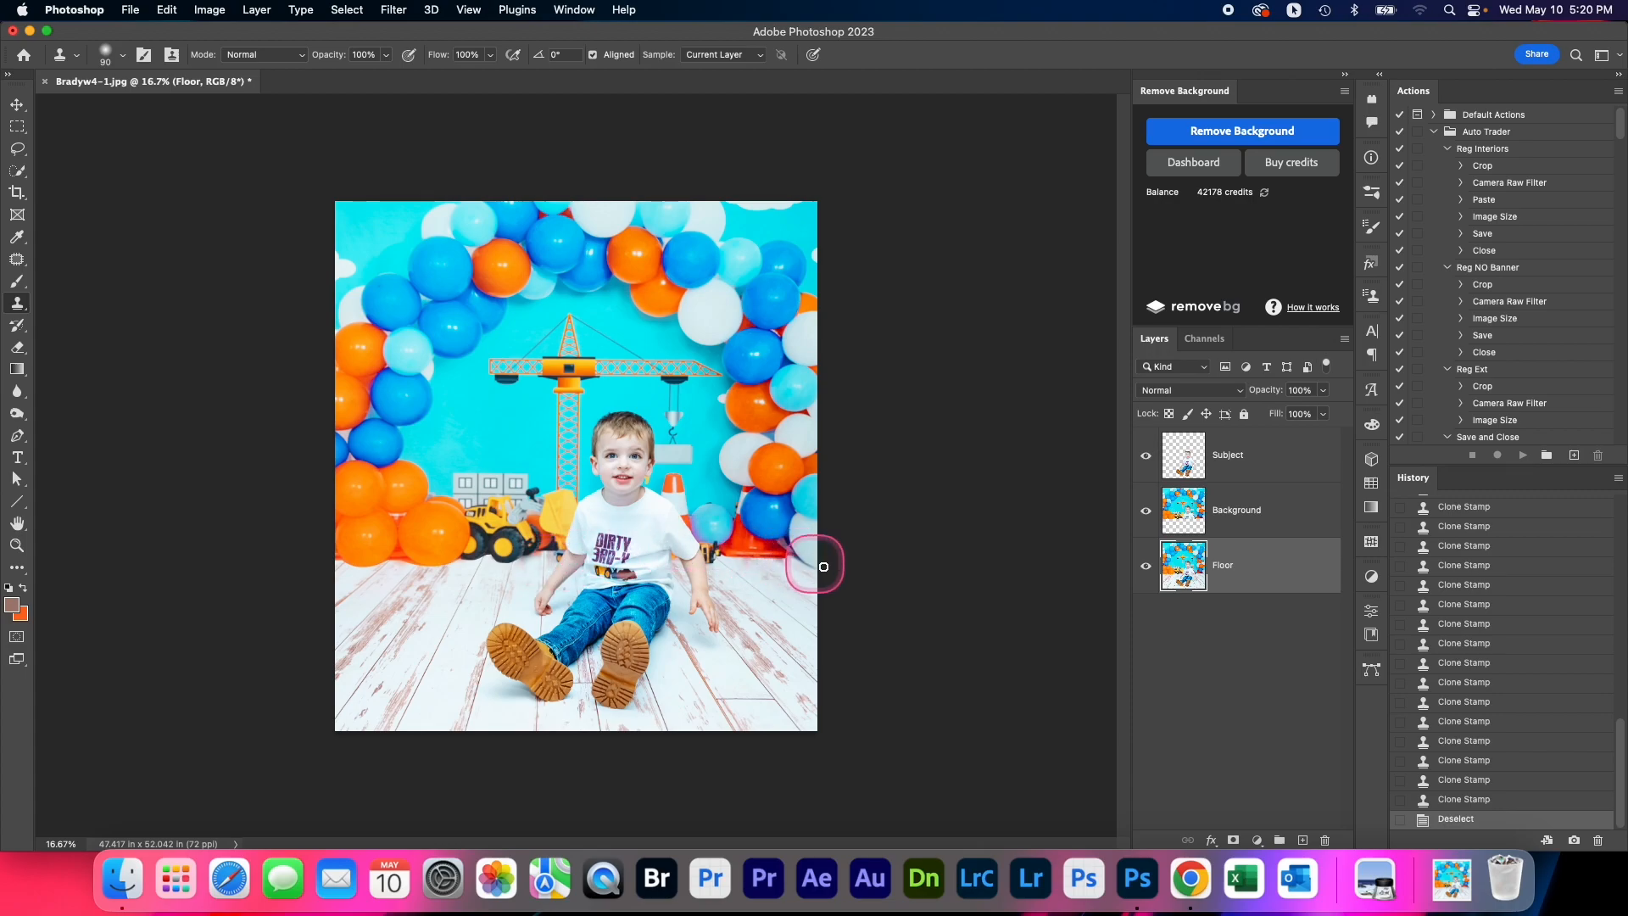
Soften the Background layer's lower edge along the floor line using the Blur tool with a 102 px brush
left_click(1257, 514)
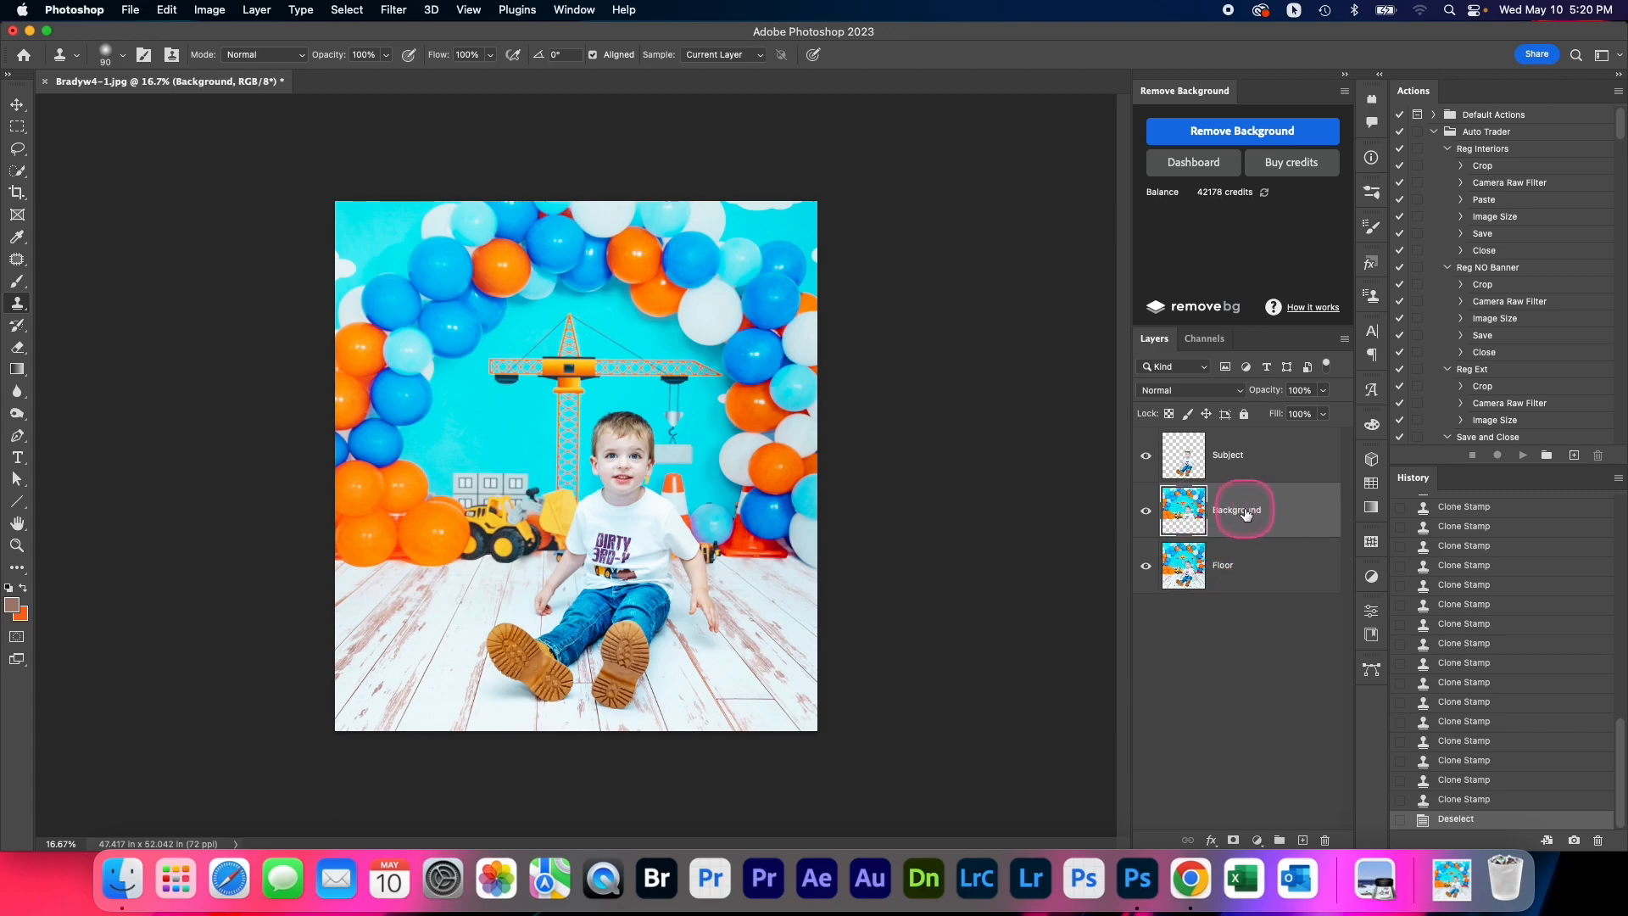
left_click(17, 391)
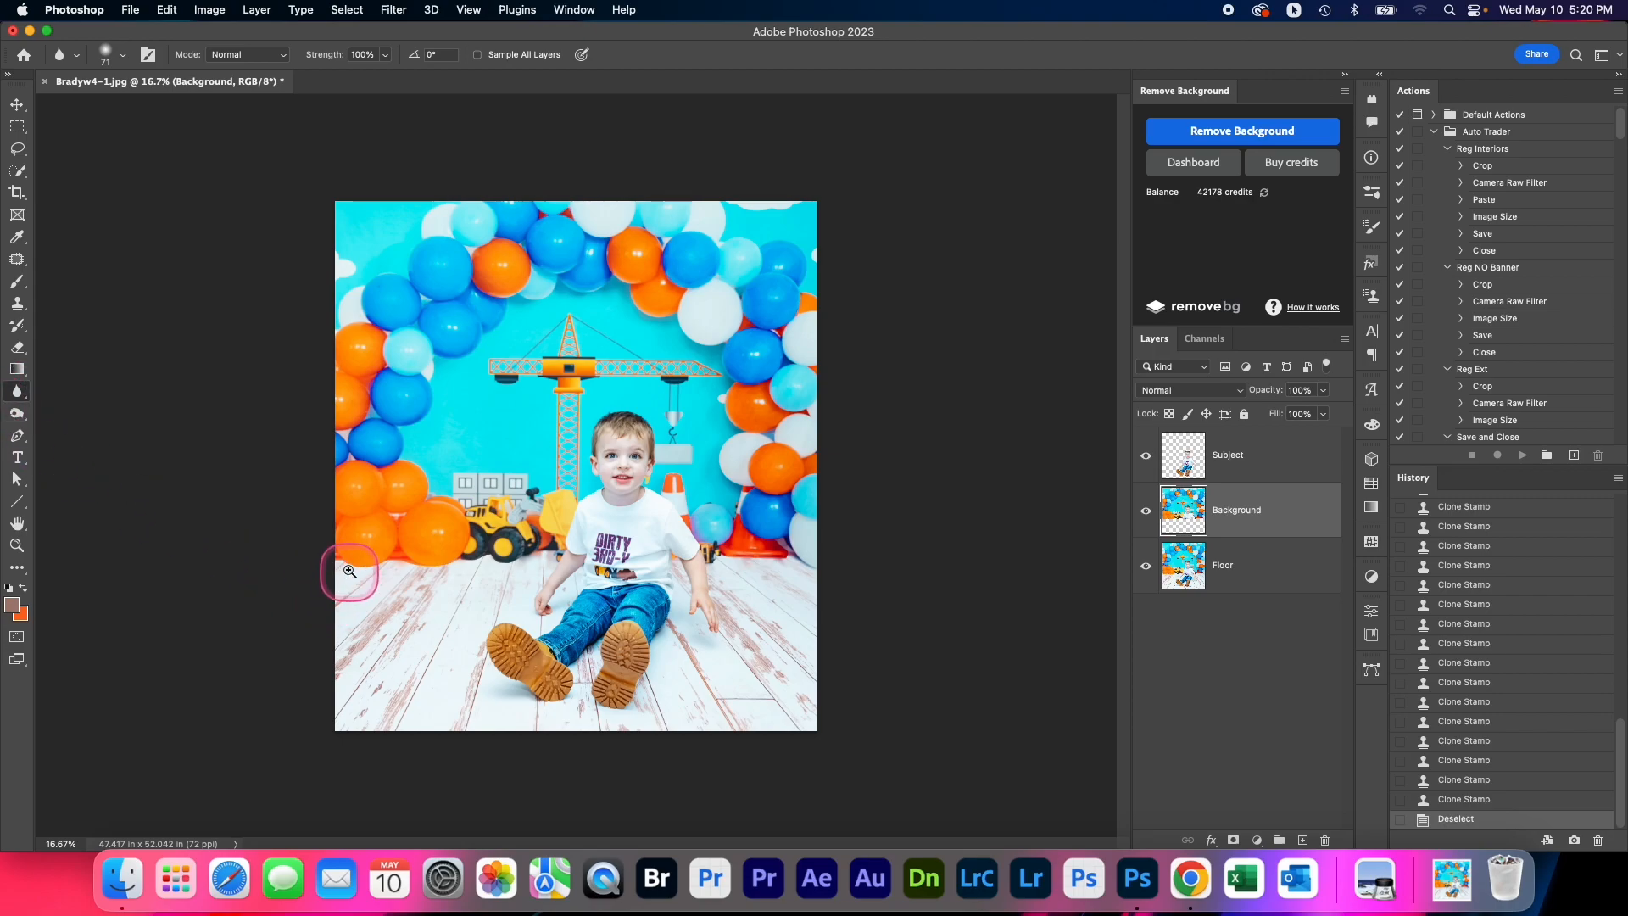
scroll(339, 543, "up", 3)
mouse_move(336, 535)
left_mouse_down()
mouse_move(695, 546)
mouse_move(624, 476)
mouse_move(596, 506)
mouse_move(684, 504)
mouse_move(725, 525)
mouse_move(807, 485)
mouse_move(875, 491)
mouse_move(860, 498)
mouse_move(877, 517)
mouse_move(408, 443)
left_mouse_up()
mouse_move(795, 436)
left_mouse_down()
mouse_move(746, 436)
mouse_move(677, 475)
mouse_move(771, 425)
mouse_move(991, 424)
mouse_move(908, 545)
left_mouse_up()
key("super+minus")
Blur the Floor layer along the line where it meets the balloons, loader and cones, across the image
left_click(1262, 568)
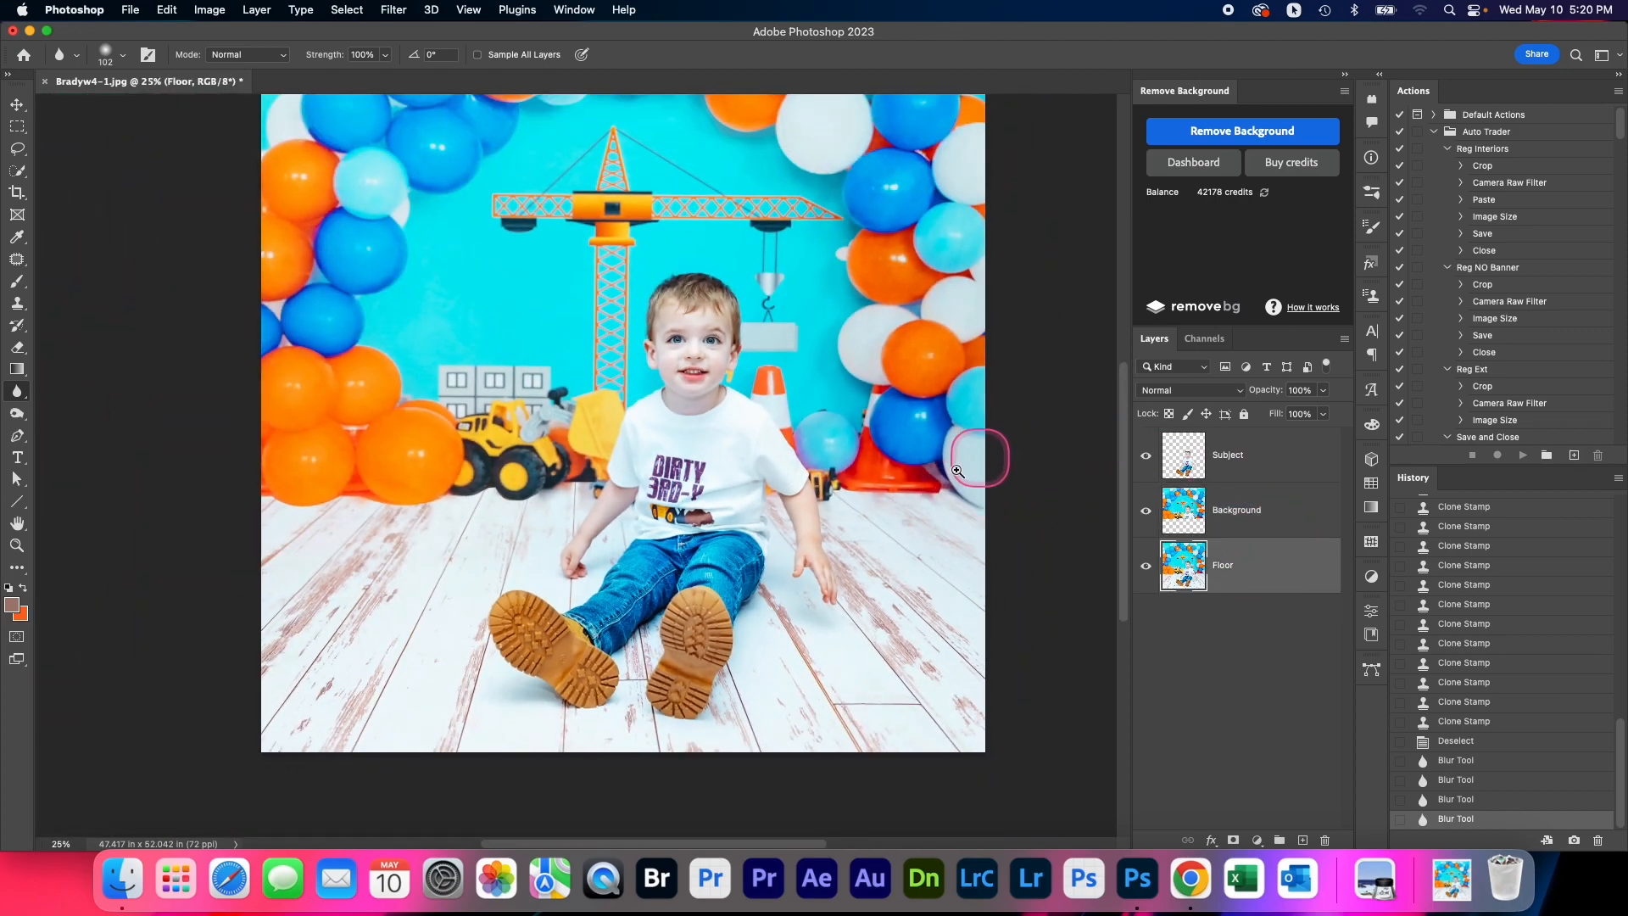
scroll(958, 470, "up", 3)
mouse_move(937, 498)
left_mouse_down()
mouse_move(917, 510)
mouse_move(943, 491)
mouse_move(857, 501)
mouse_move(666, 475)
mouse_move(956, 498)
mouse_move(679, 507)
mouse_move(806, 477)
left_mouse_up()
left_click_drag(530, 502, 767, 527)
mouse_move(340, 494)
left_mouse_down()
mouse_move(621, 481)
mouse_move(538, 465)
mouse_move(415, 505)
mouse_move(383, 472)
mouse_move(373, 493)
left_mouse_up()
left_click_drag(385, 507, 666, 479)
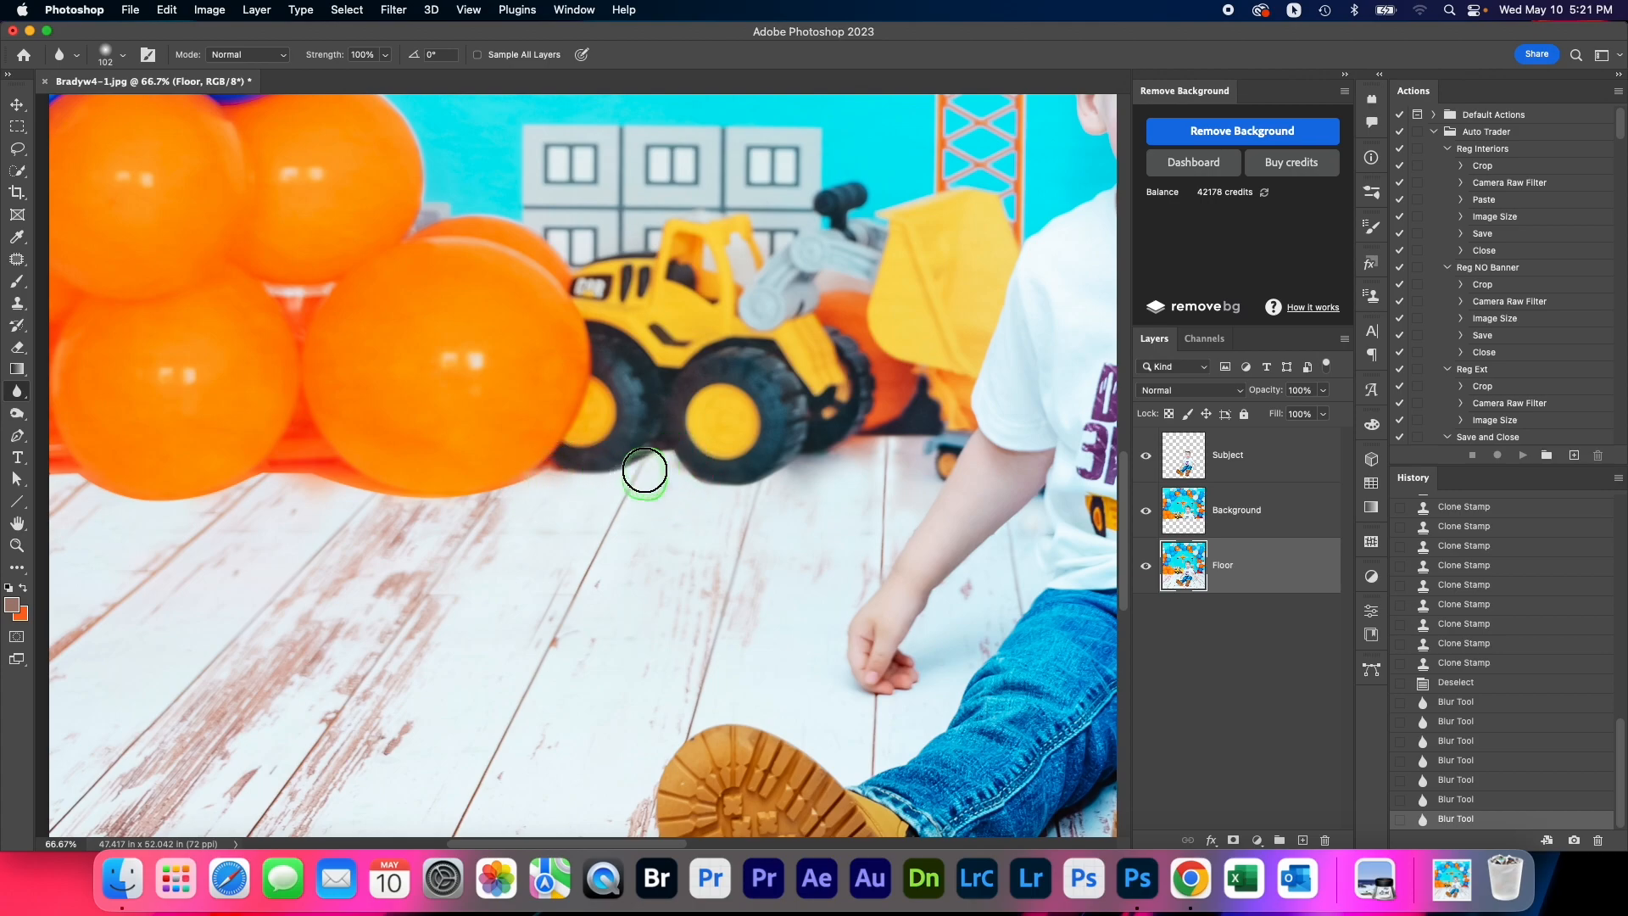
mouse_move(646, 470)
left_mouse_down()
mouse_move(666, 458)
mouse_move(730, 488)
left_mouse_up()
left_click_drag(385, 509, 623, 502)
mouse_move(459, 471)
left_mouse_down()
mouse_move(334, 499)
mouse_move(383, 478)
mouse_move(305, 463)
mouse_move(369, 489)
mouse_move(501, 462)
mouse_move(600, 479)
mouse_move(519, 454)
mouse_move(581, 477)
mouse_move(777, 460)
mouse_move(756, 480)
mouse_move(816, 462)
mouse_move(848, 475)
left_mouse_up()
mouse_move(627, 493)
left_mouse_down()
mouse_move(650, 487)
mouse_move(592, 480)
mouse_move(629, 490)
mouse_move(647, 472)
mouse_move(327, 488)
mouse_move(291, 466)
left_mouse_up()
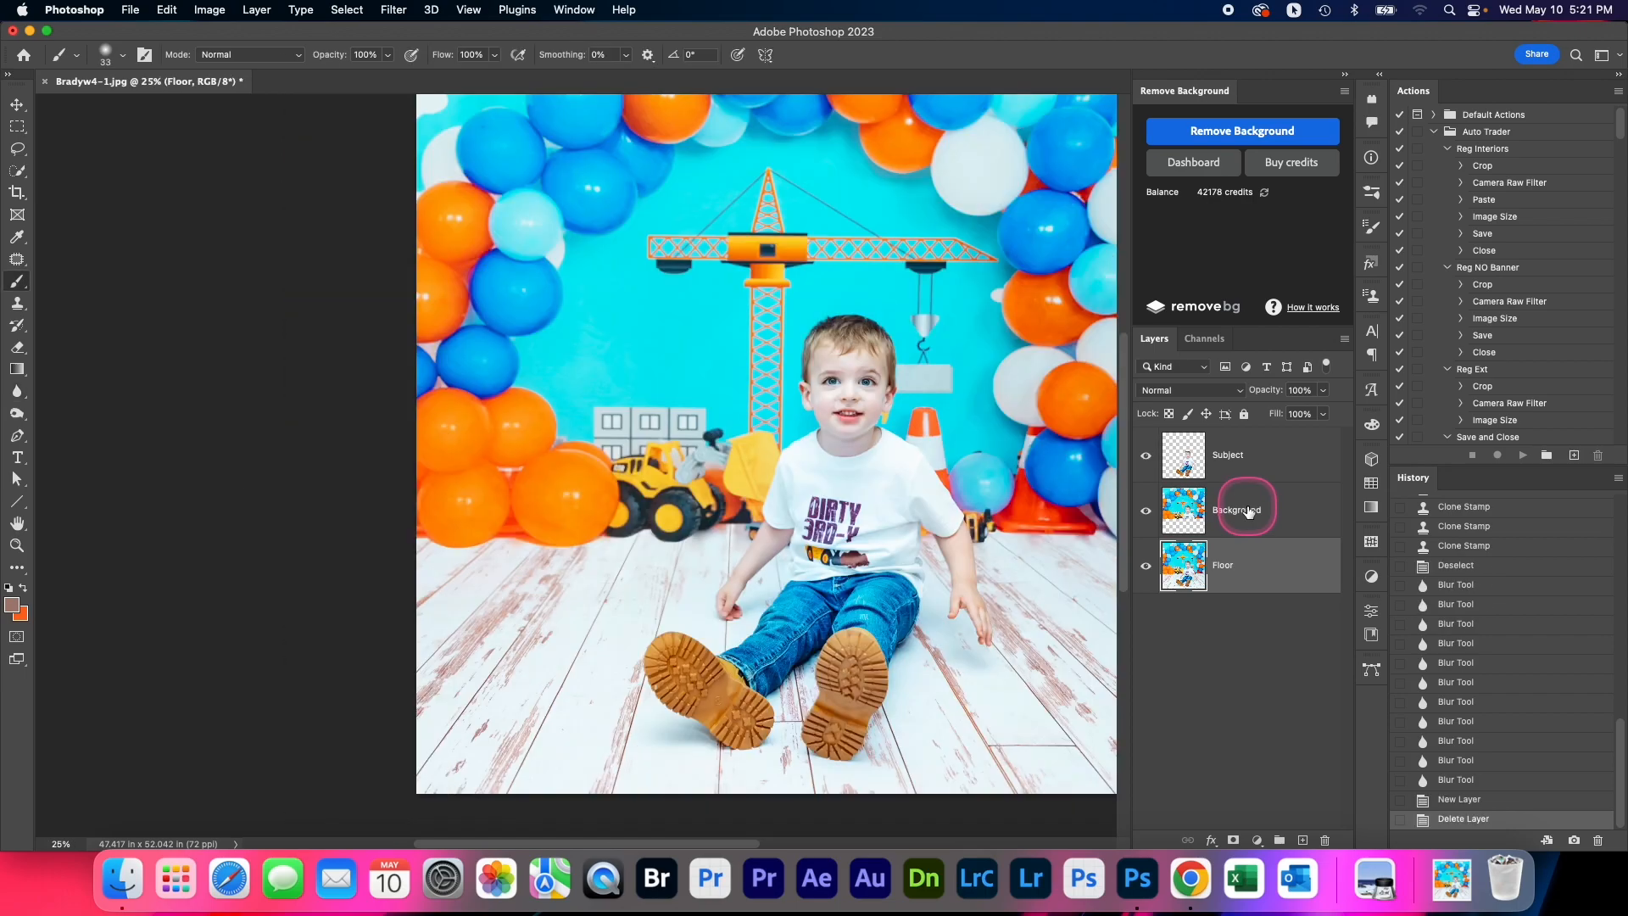
Duplicate the Background layer as Background copy and rename the original Background layer as Shadow 1
left_click(1250, 510)
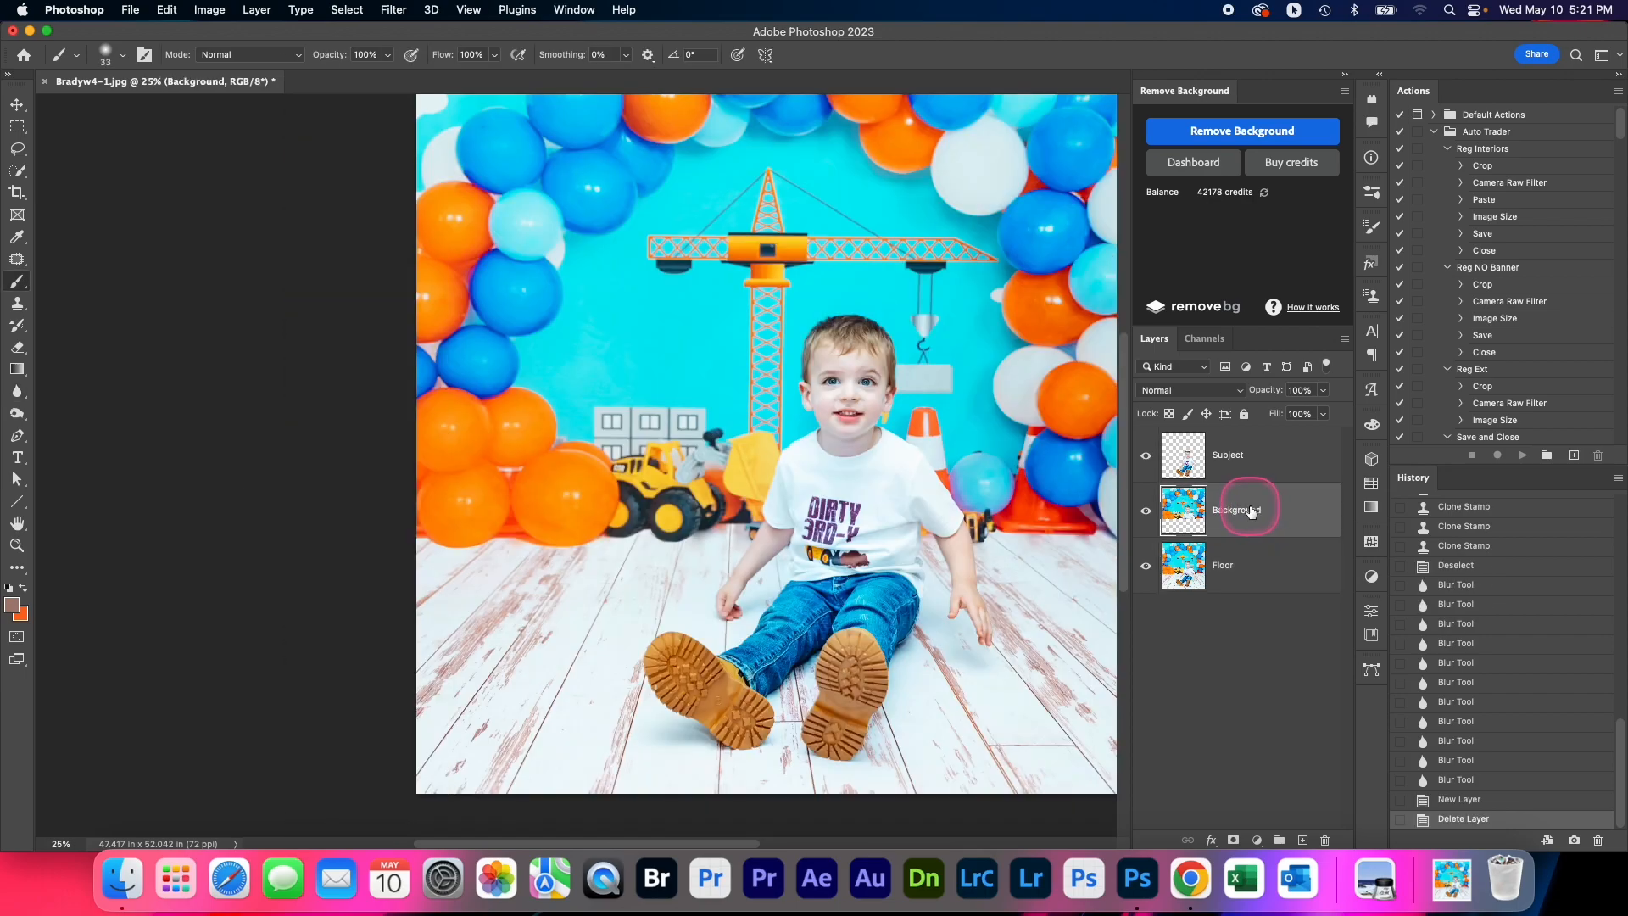
right_click(1251, 510)
left_click(1287, 594)
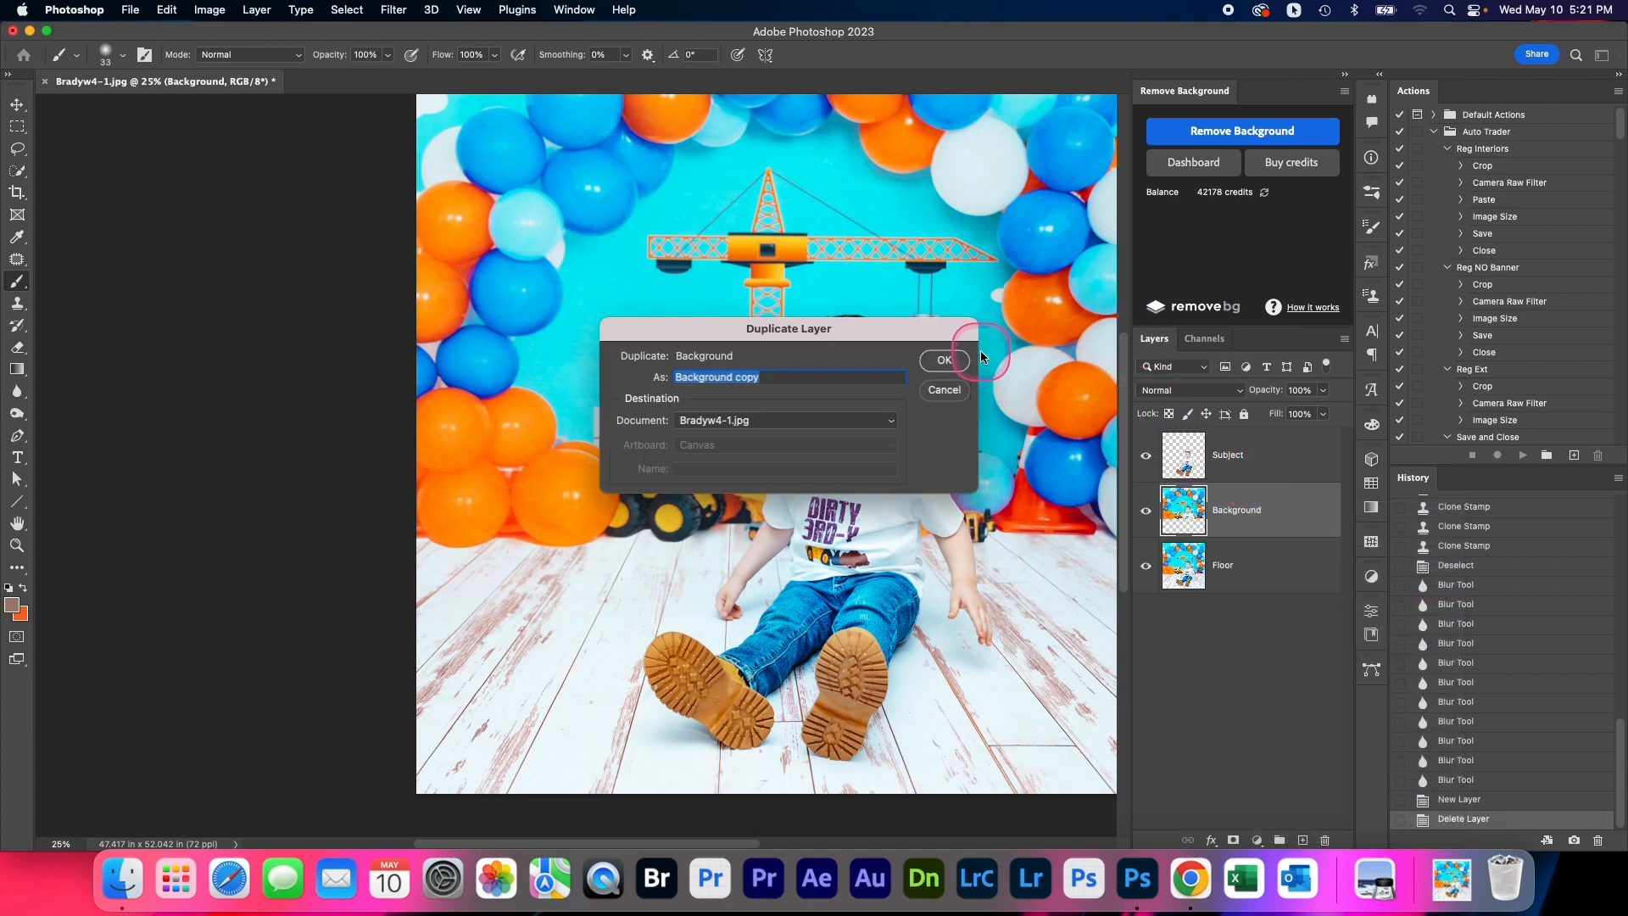
left_click(943, 360)
left_click(1242, 563)
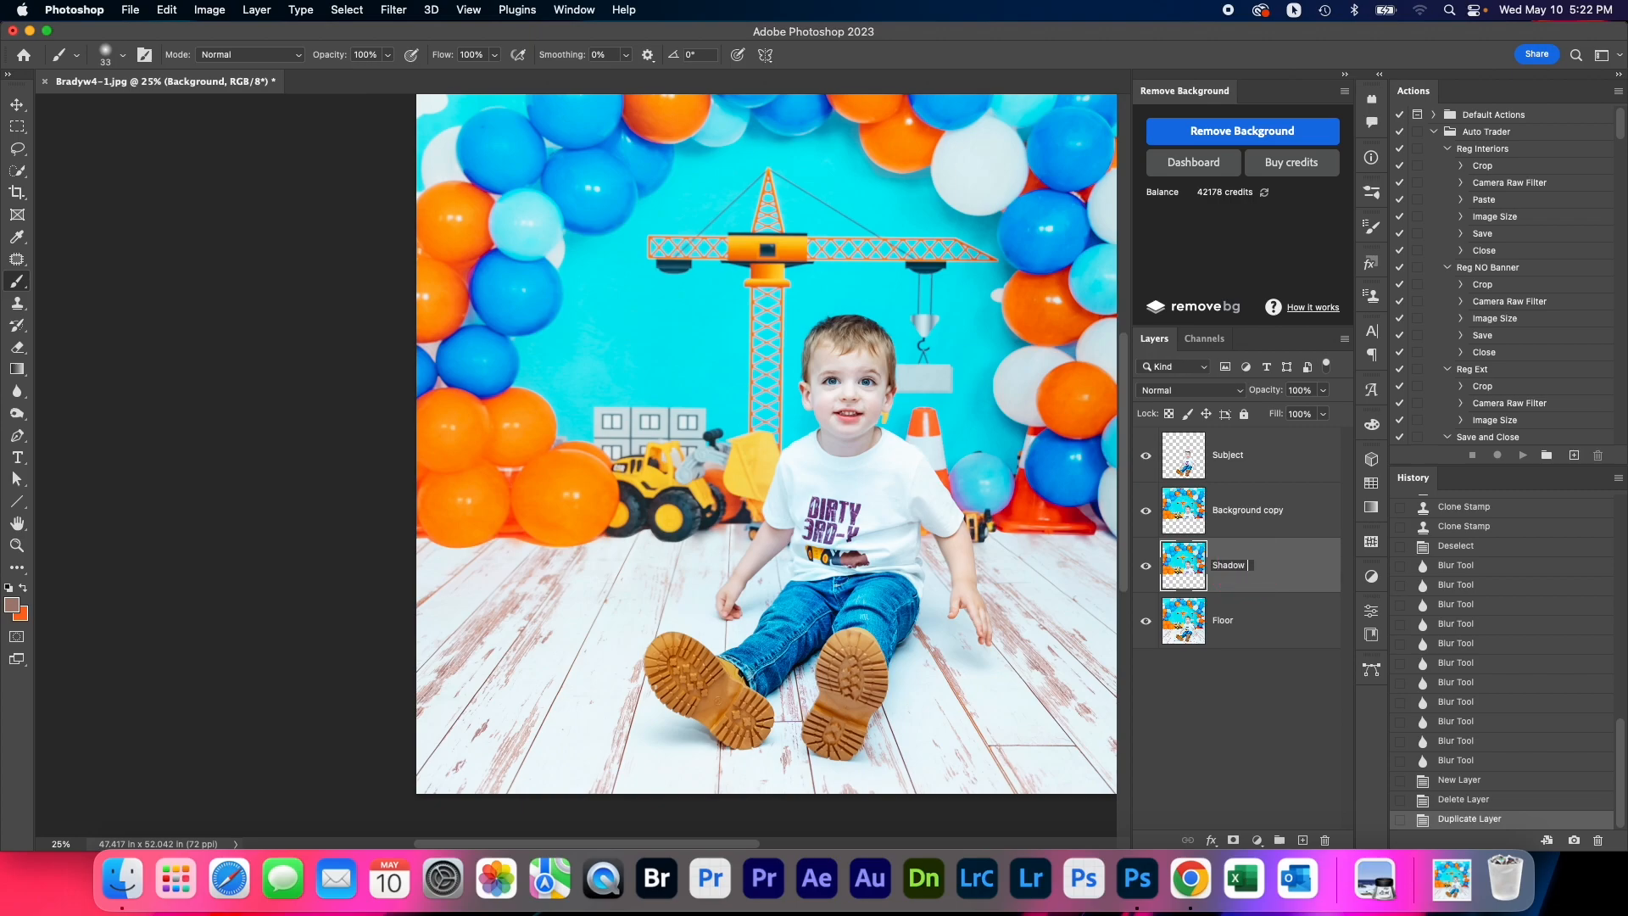
left_click(1247, 664)
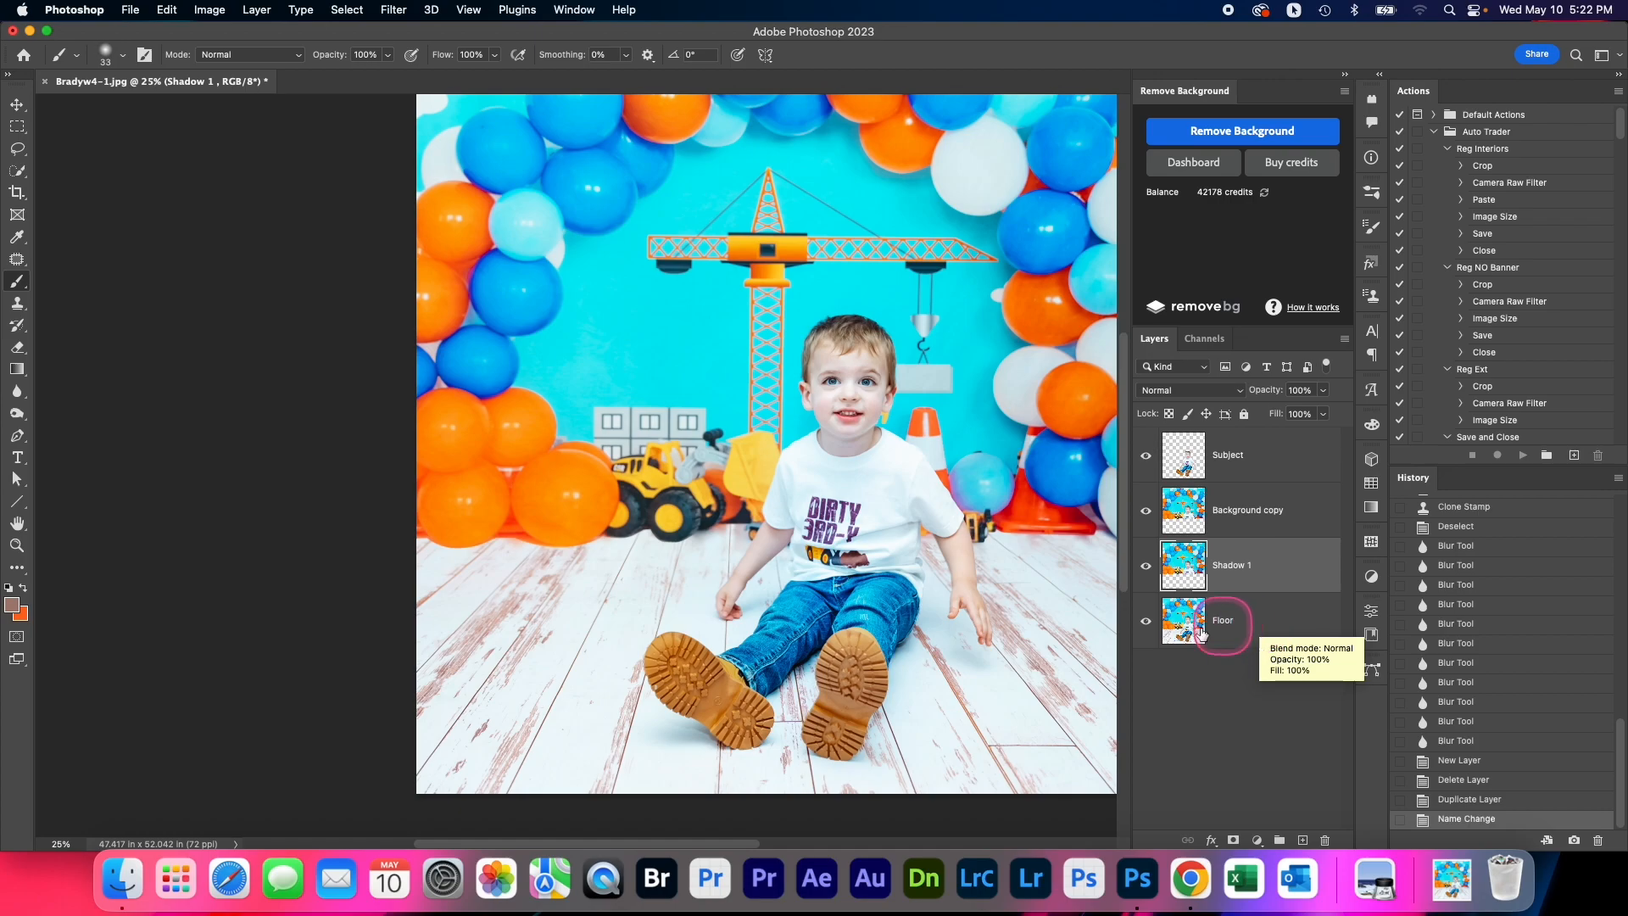
scroll(798, 675, "up", 3)
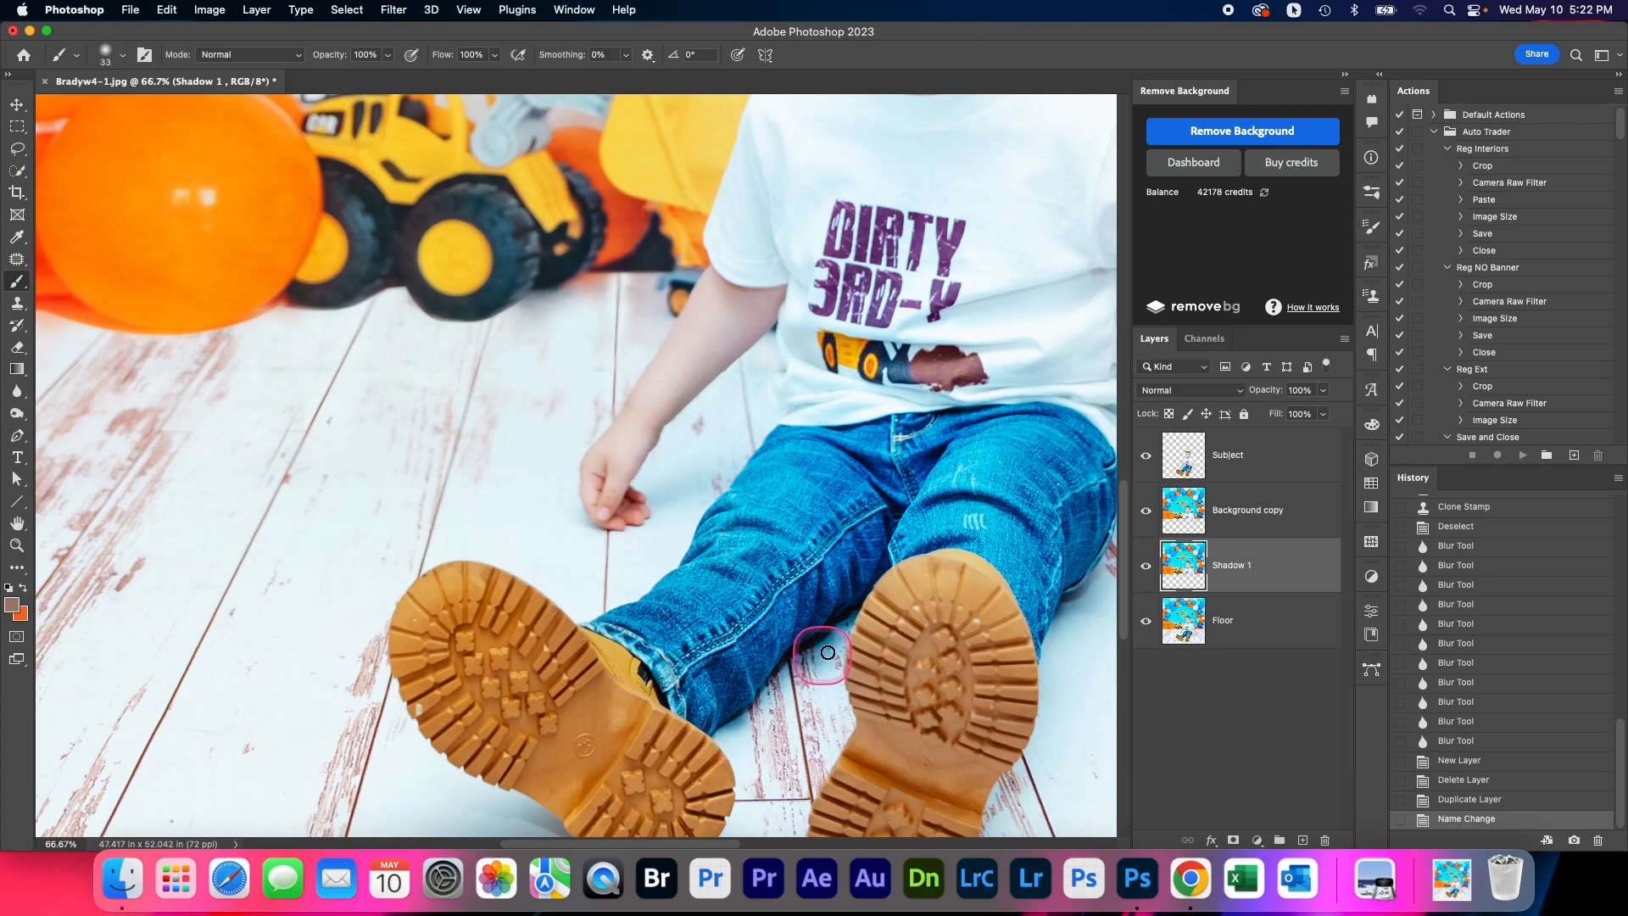
scroll(771, 681, "down", 1)
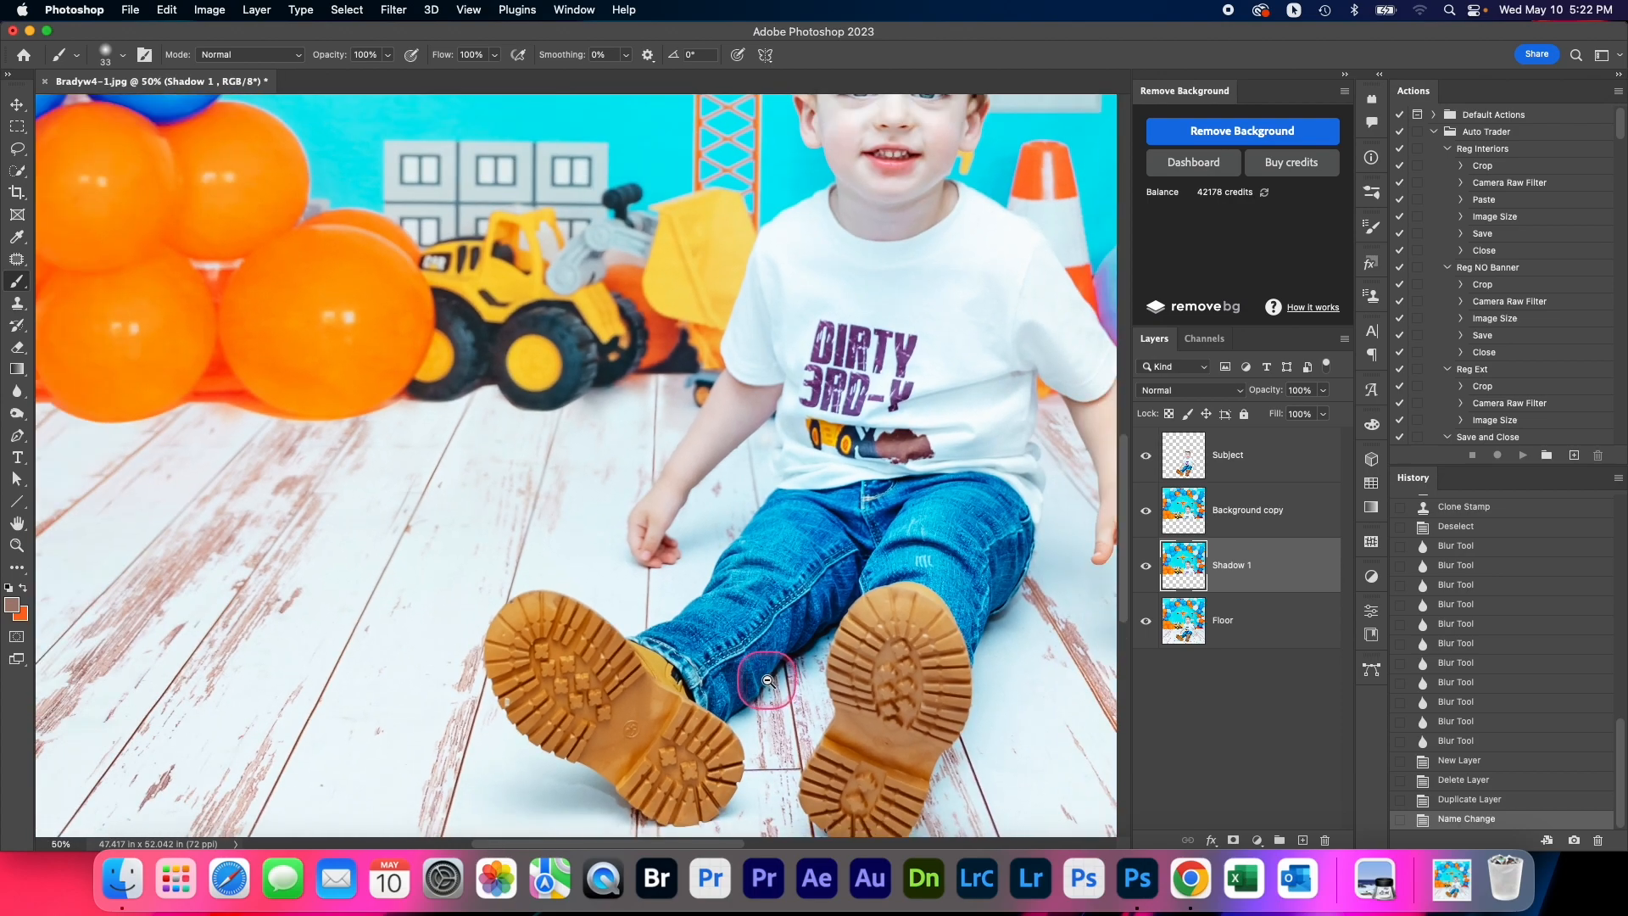
scroll(767, 681, "down", 2)
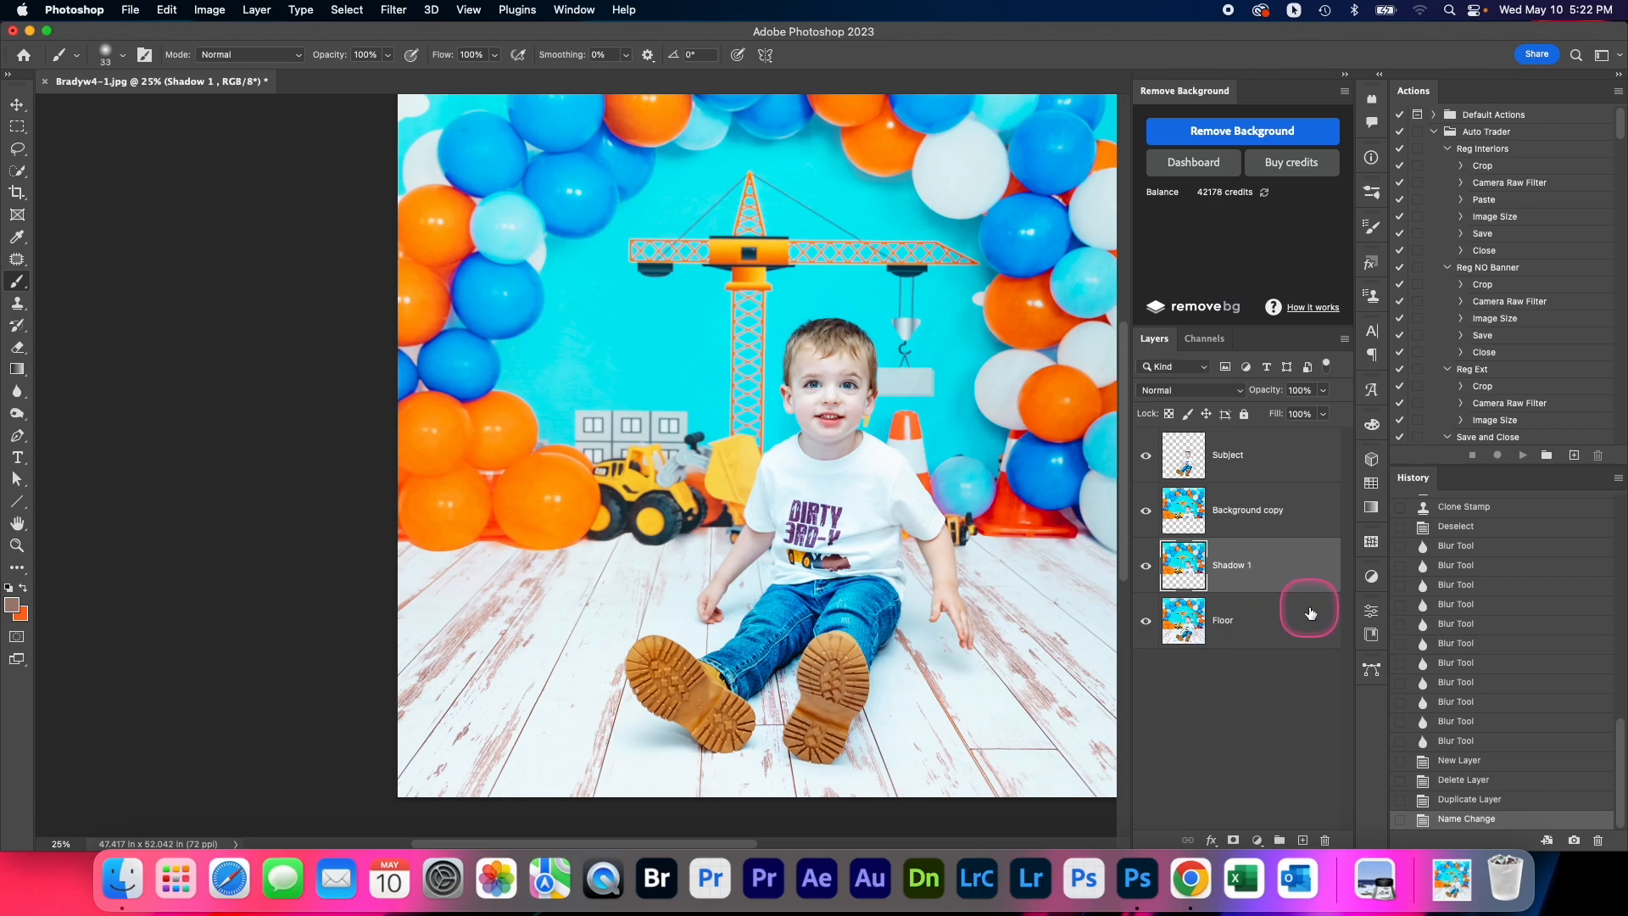
Switch to the Eraser and enlarge its brush to 1291 px for work on the Shadow 1 layer
key("super+minus")
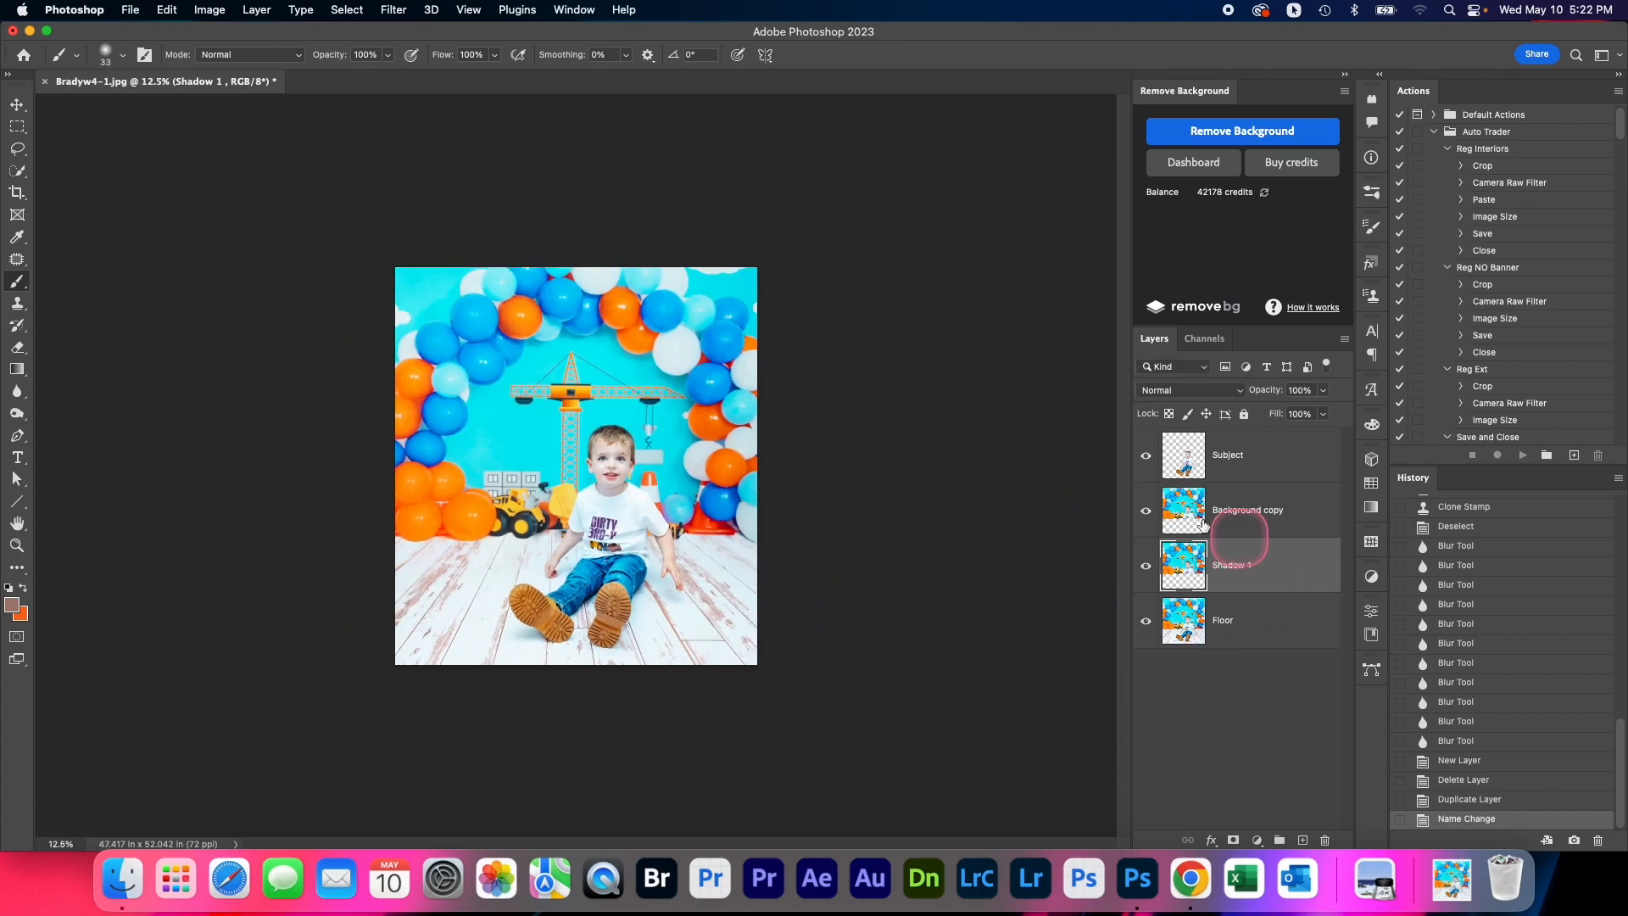
left_click(18, 347)
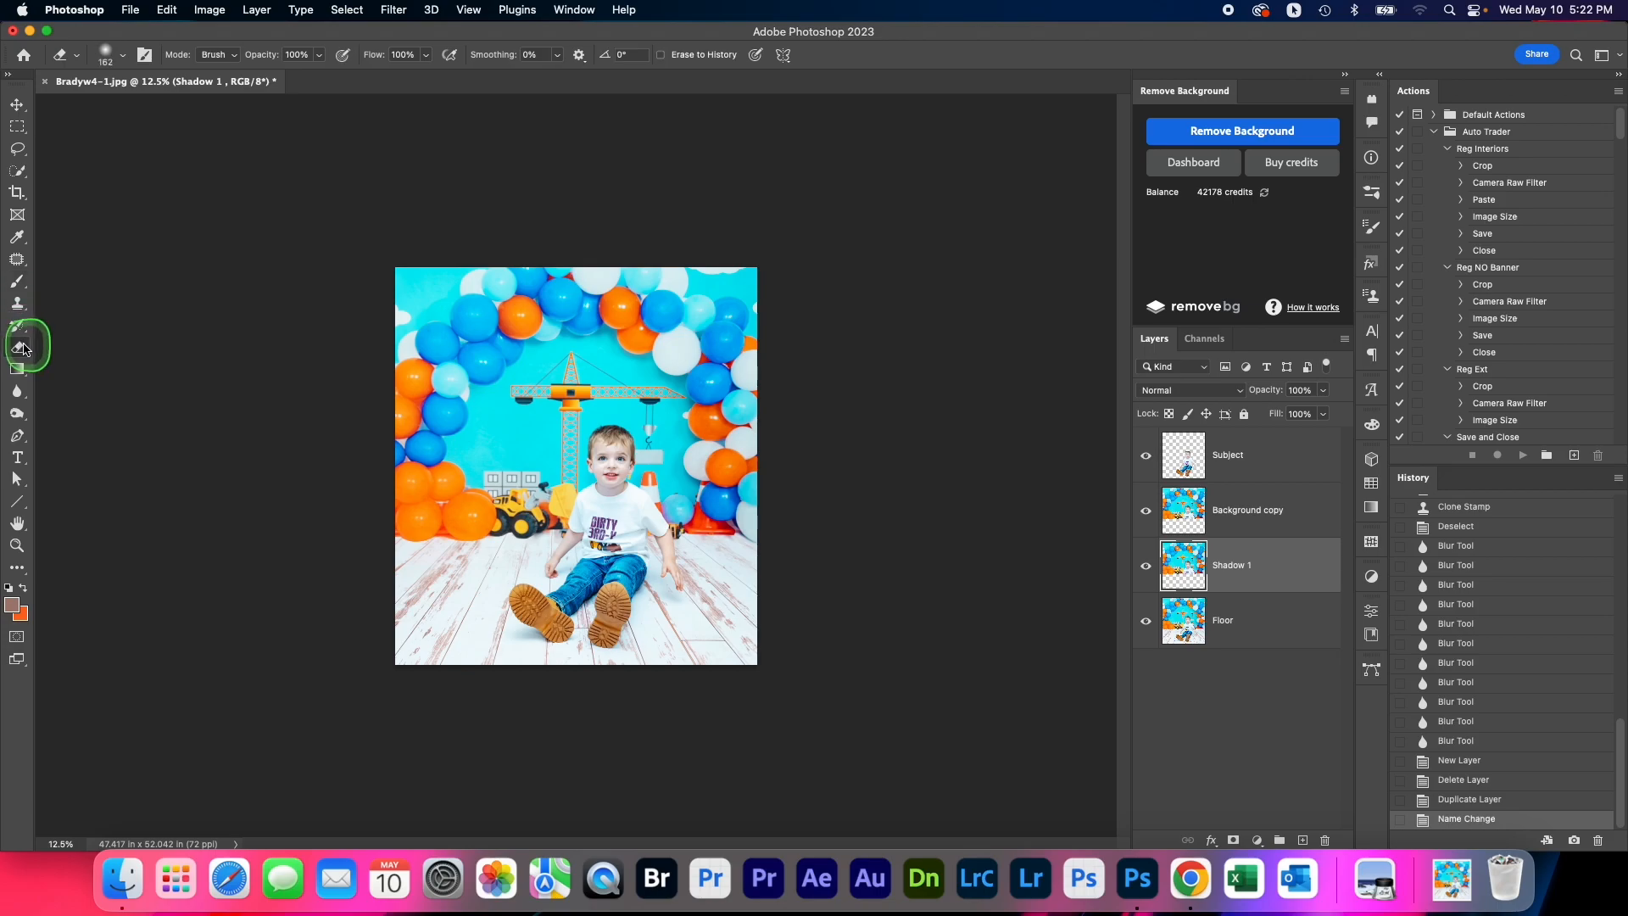
left_click_drag(434, 314, 481, 311, "ctrl+alt")
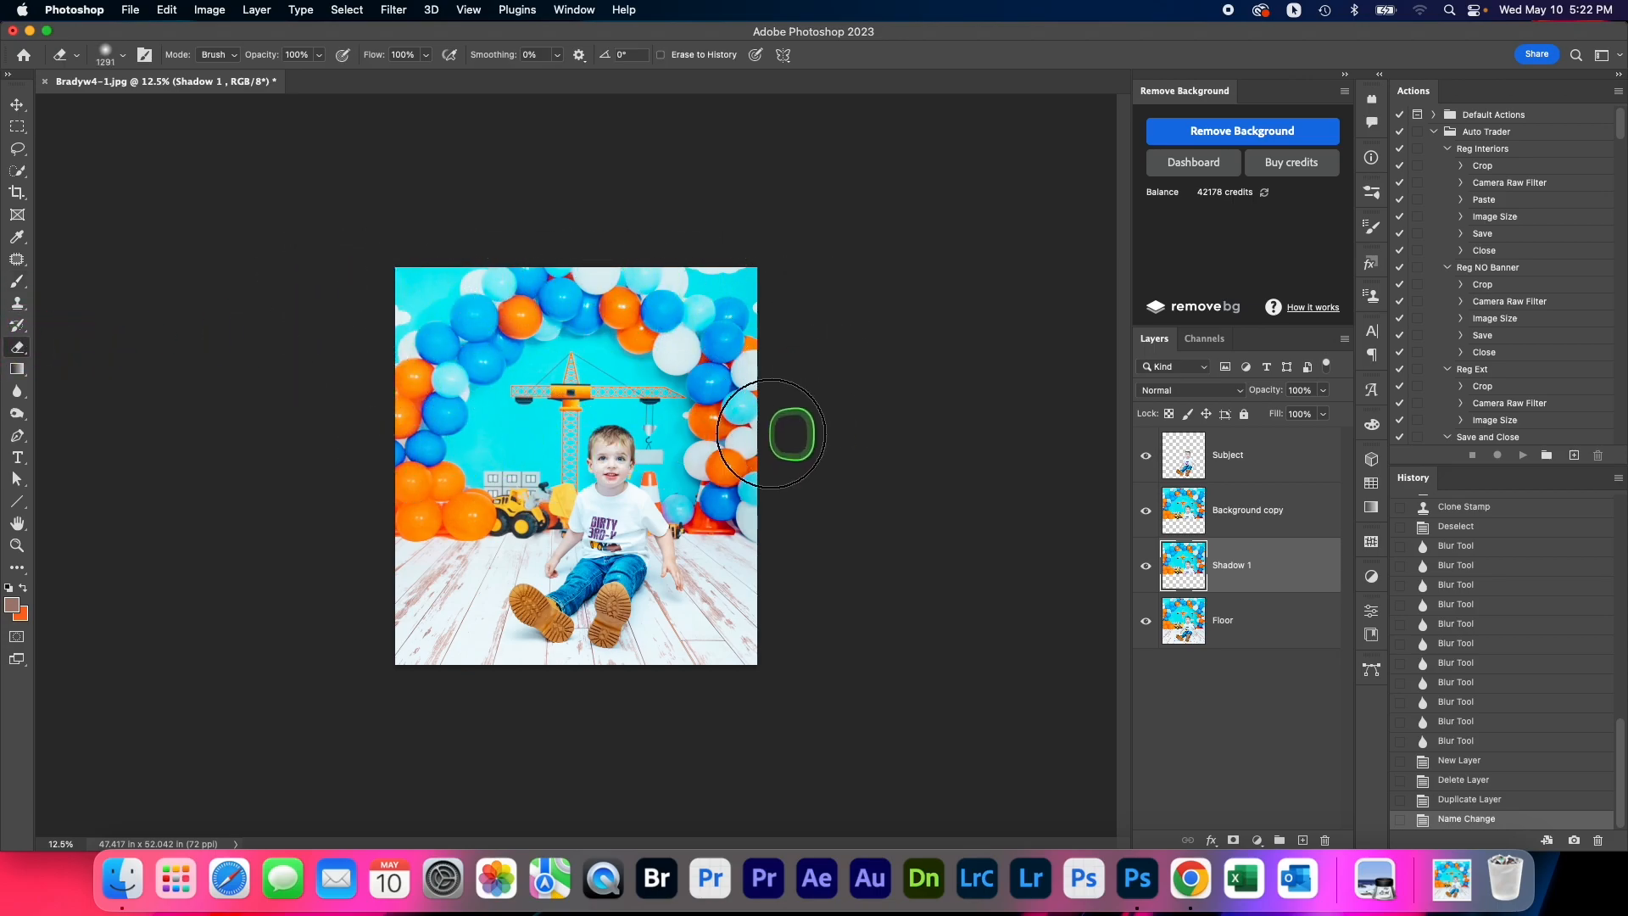
Try to erase most of the Shadow 1 layer above the floor line, and hide the other layers to check the remaining strip
left_click(816, 434)
left_click(1145, 511)
left_click(1145, 455)
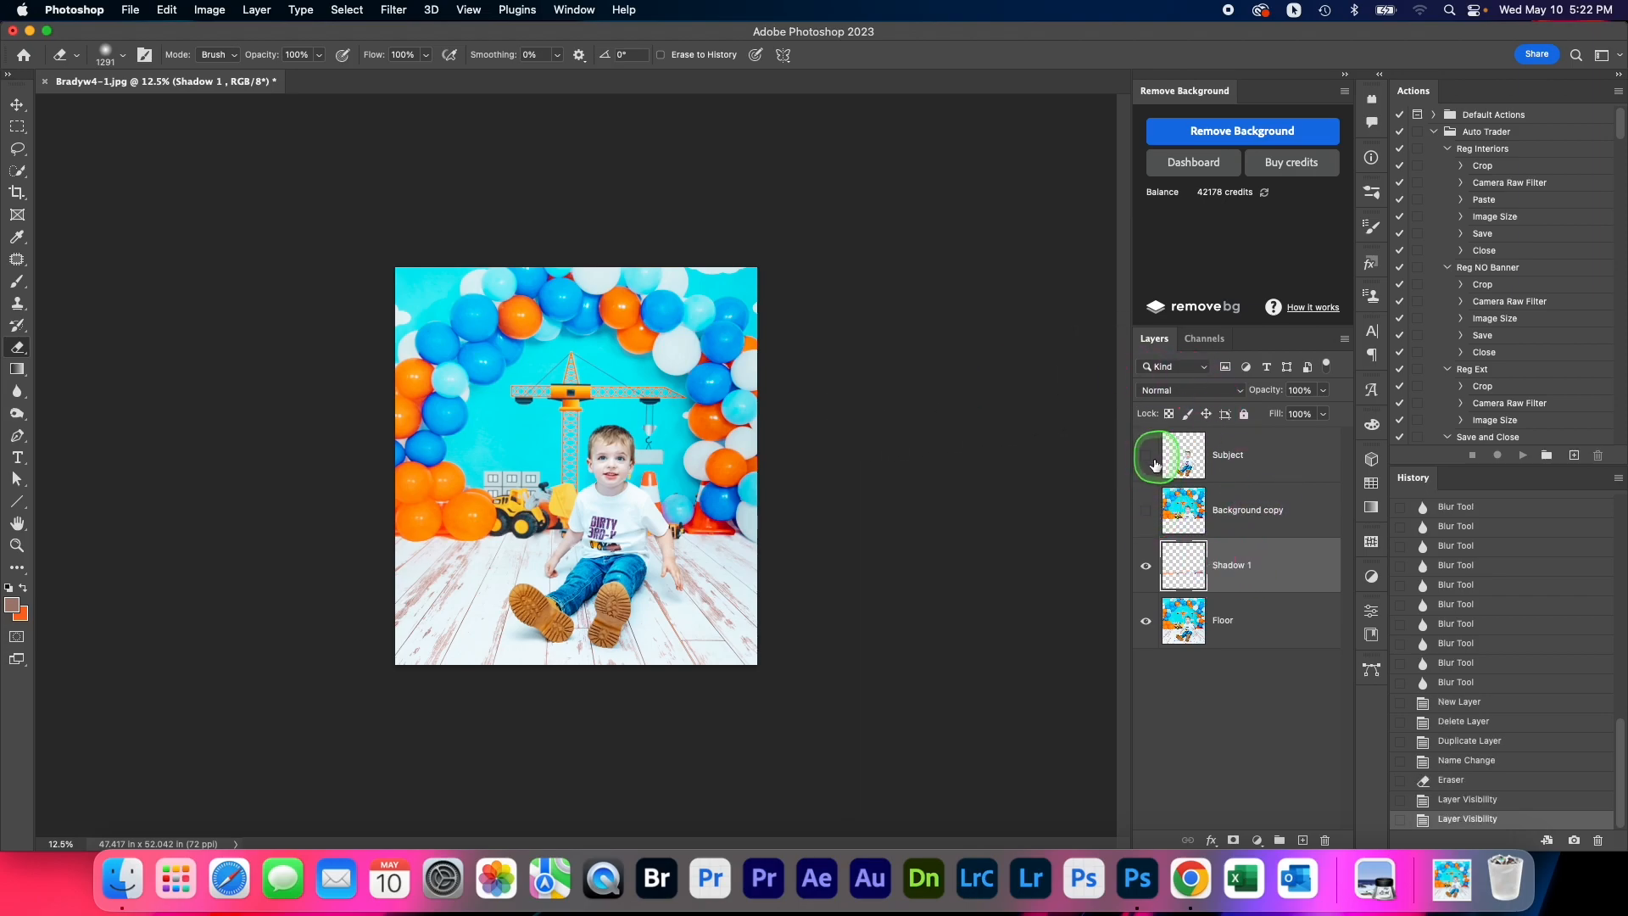
left_click(1146, 622)
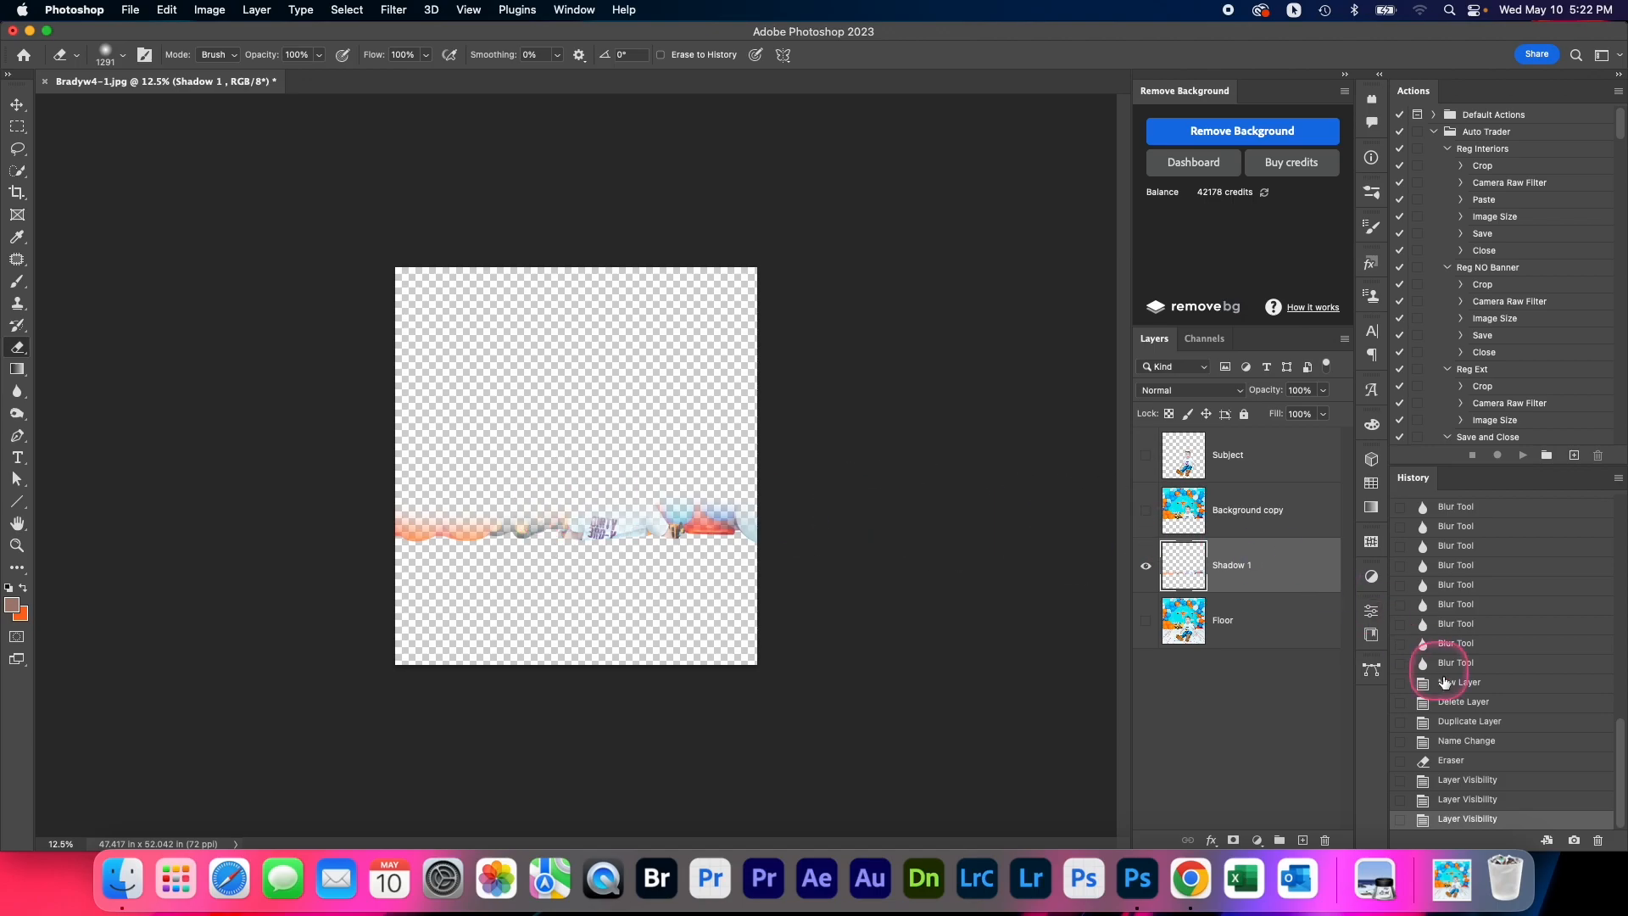
Step back through the history to undo the layer hiding and the erasing on Shadow 1
left_click(1469, 803)
left_click(1470, 782)
left_click(1471, 763)
left_click(1471, 742)
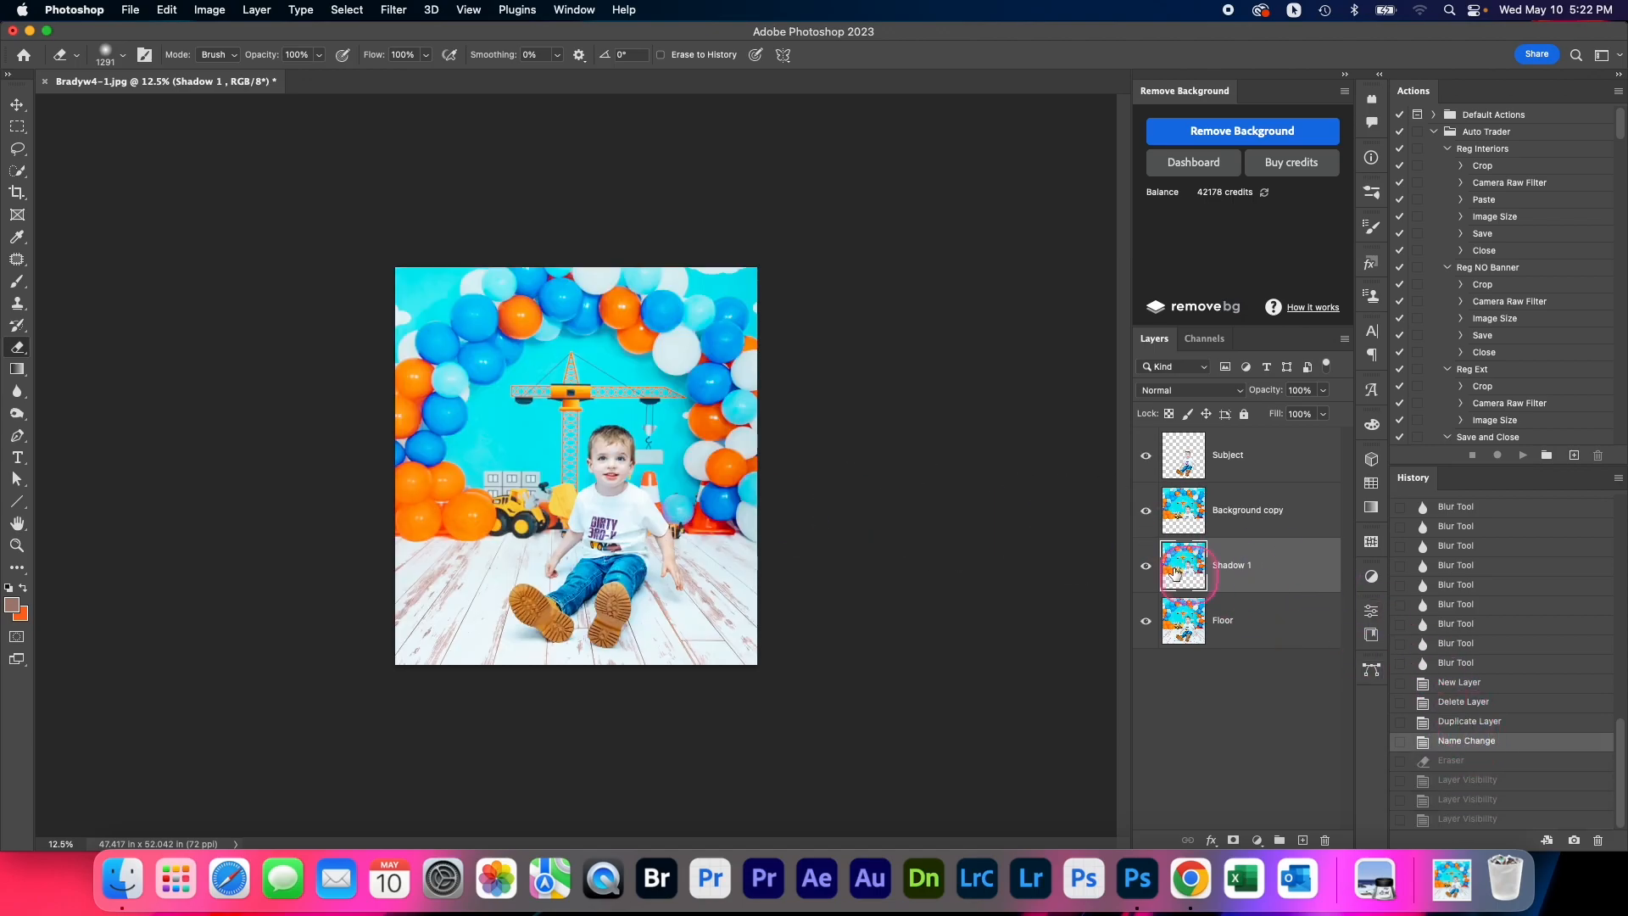
Hide the Background copy, Subject and Floor layers and erase the upper part of Shadow 1, leaving a strip above the floor line
left_click(1145, 510)
left_click(1145, 455)
left_click(1146, 622)
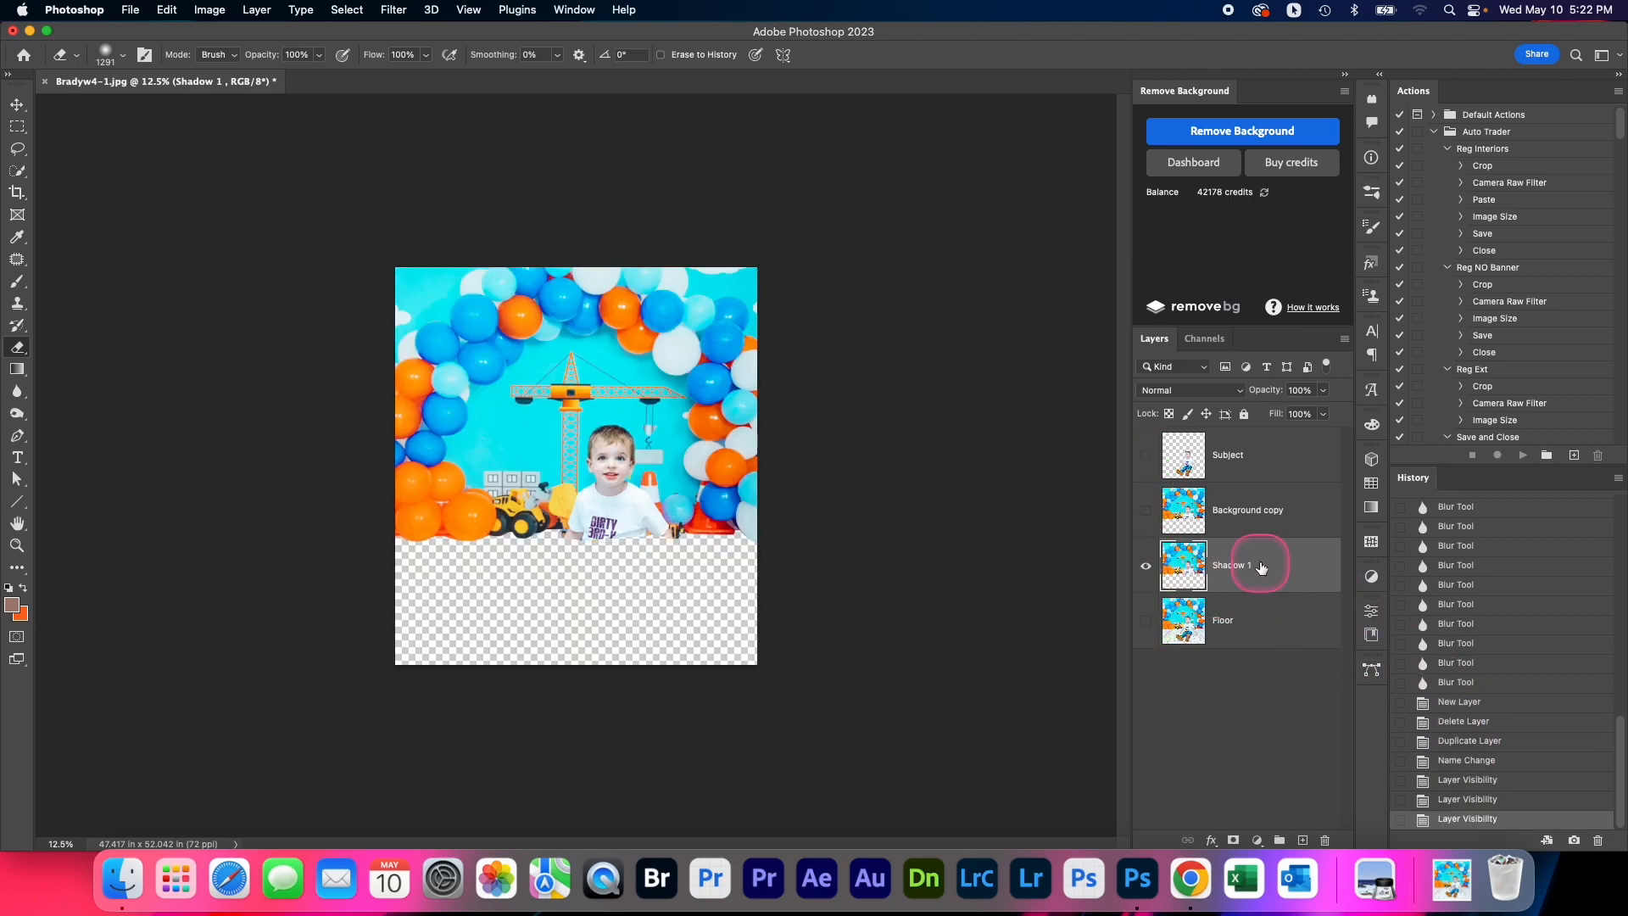
mouse_move(389, 291)
left_mouse_down()
mouse_move(429, 272)
mouse_move(393, 298)
mouse_move(407, 353)
mouse_move(482, 389)
mouse_move(745, 404)
mouse_move(339, 415)
left_mouse_up()
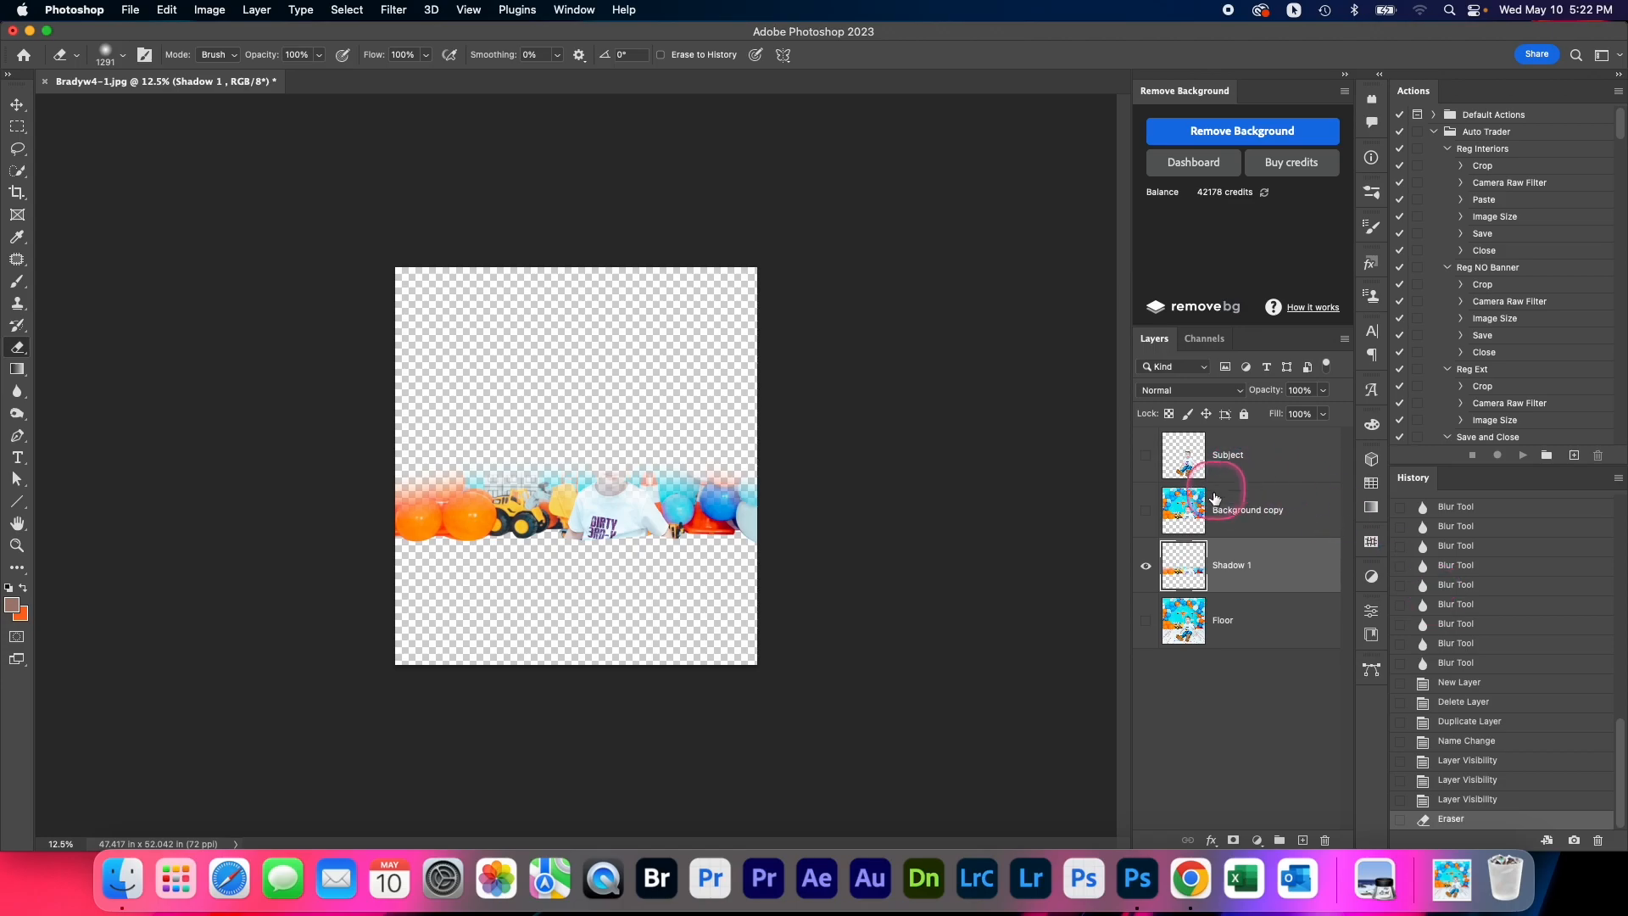
Make the Background copy, Subject and Floor layers visible again
left_click(1146, 511)
left_click(1147, 456)
left_click(1146, 621)
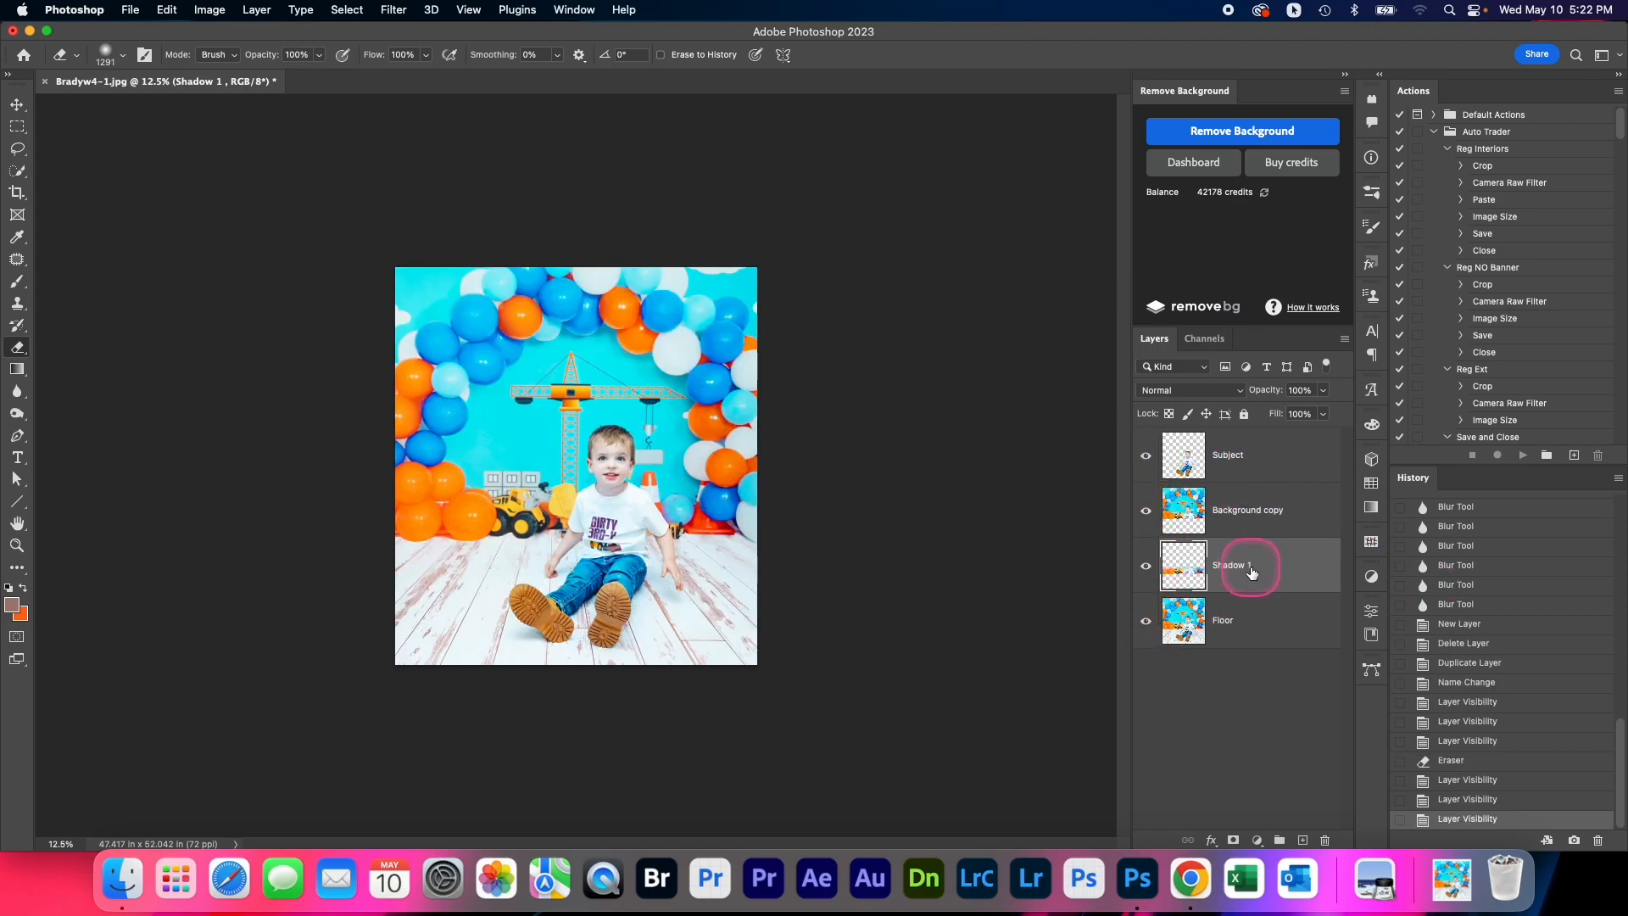
Load the Shadow 1 layer's strip as a selection, switch to the Brush and set the foreground color to black
left_click(1185, 570, "super")
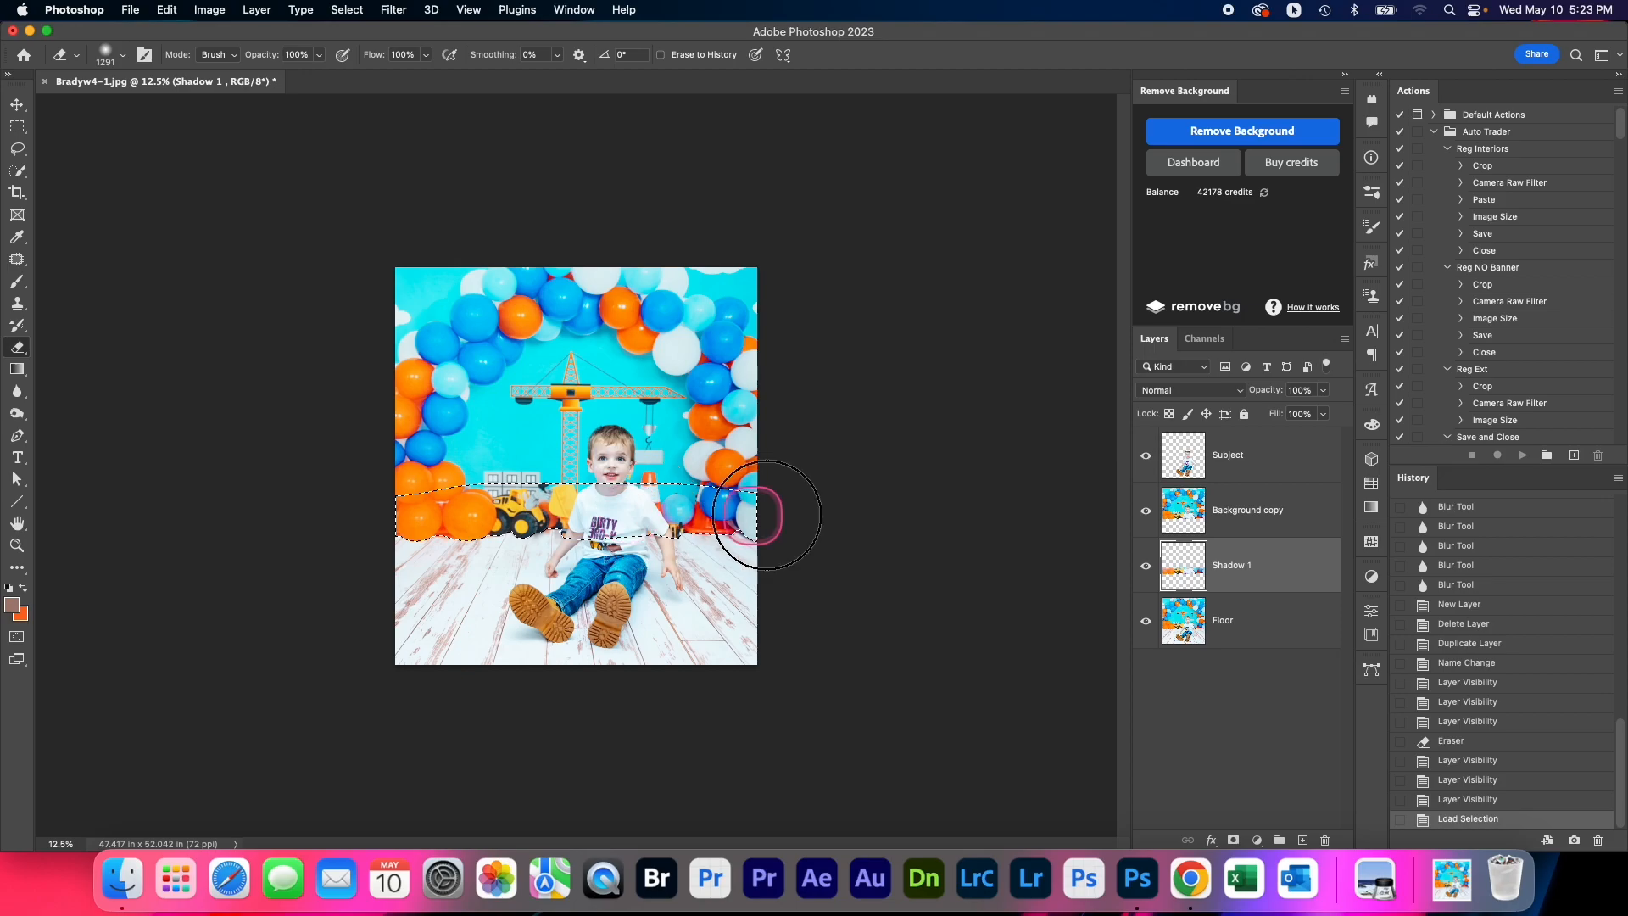
left_click(17, 282)
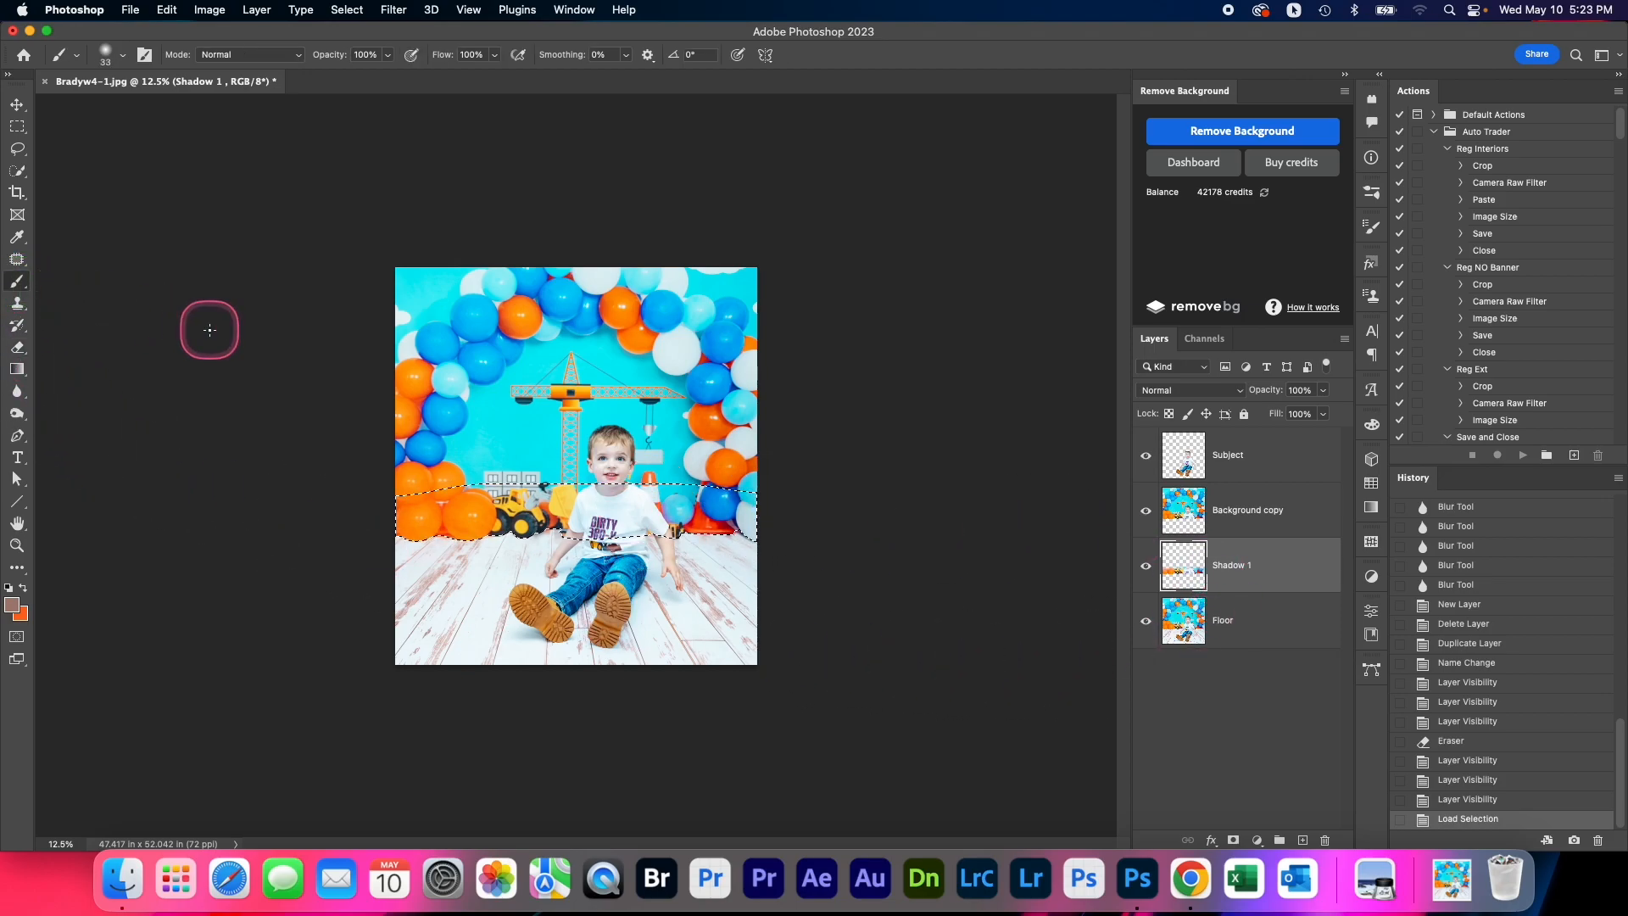
key("super+equal")
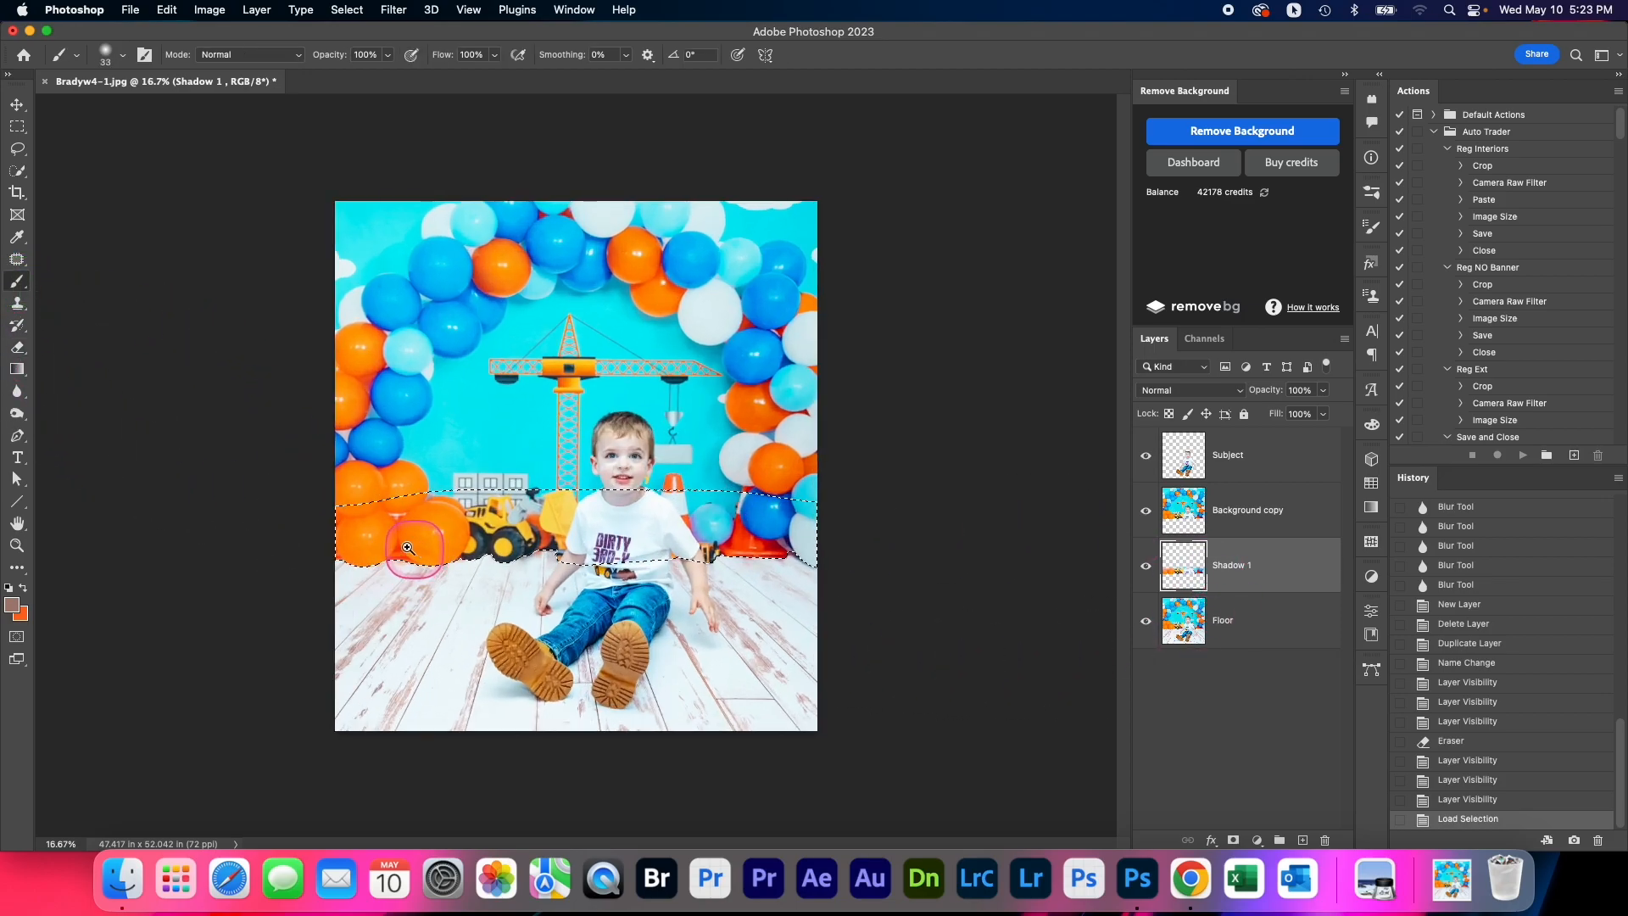
left_click(19, 603)
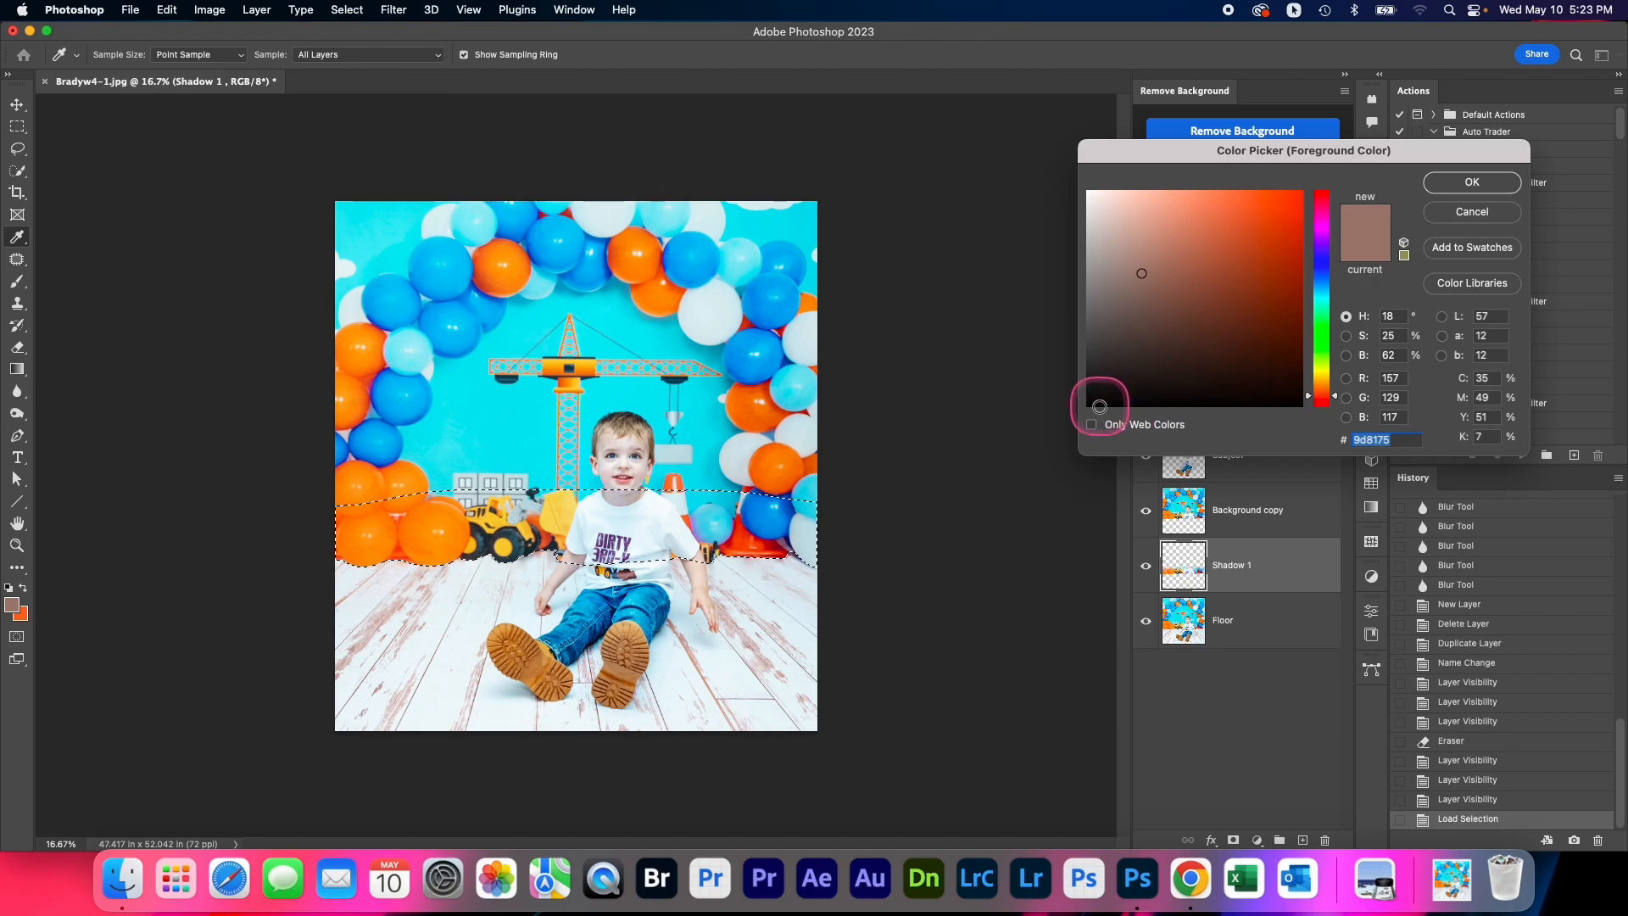
left_click(1090, 407)
left_click(1472, 181)
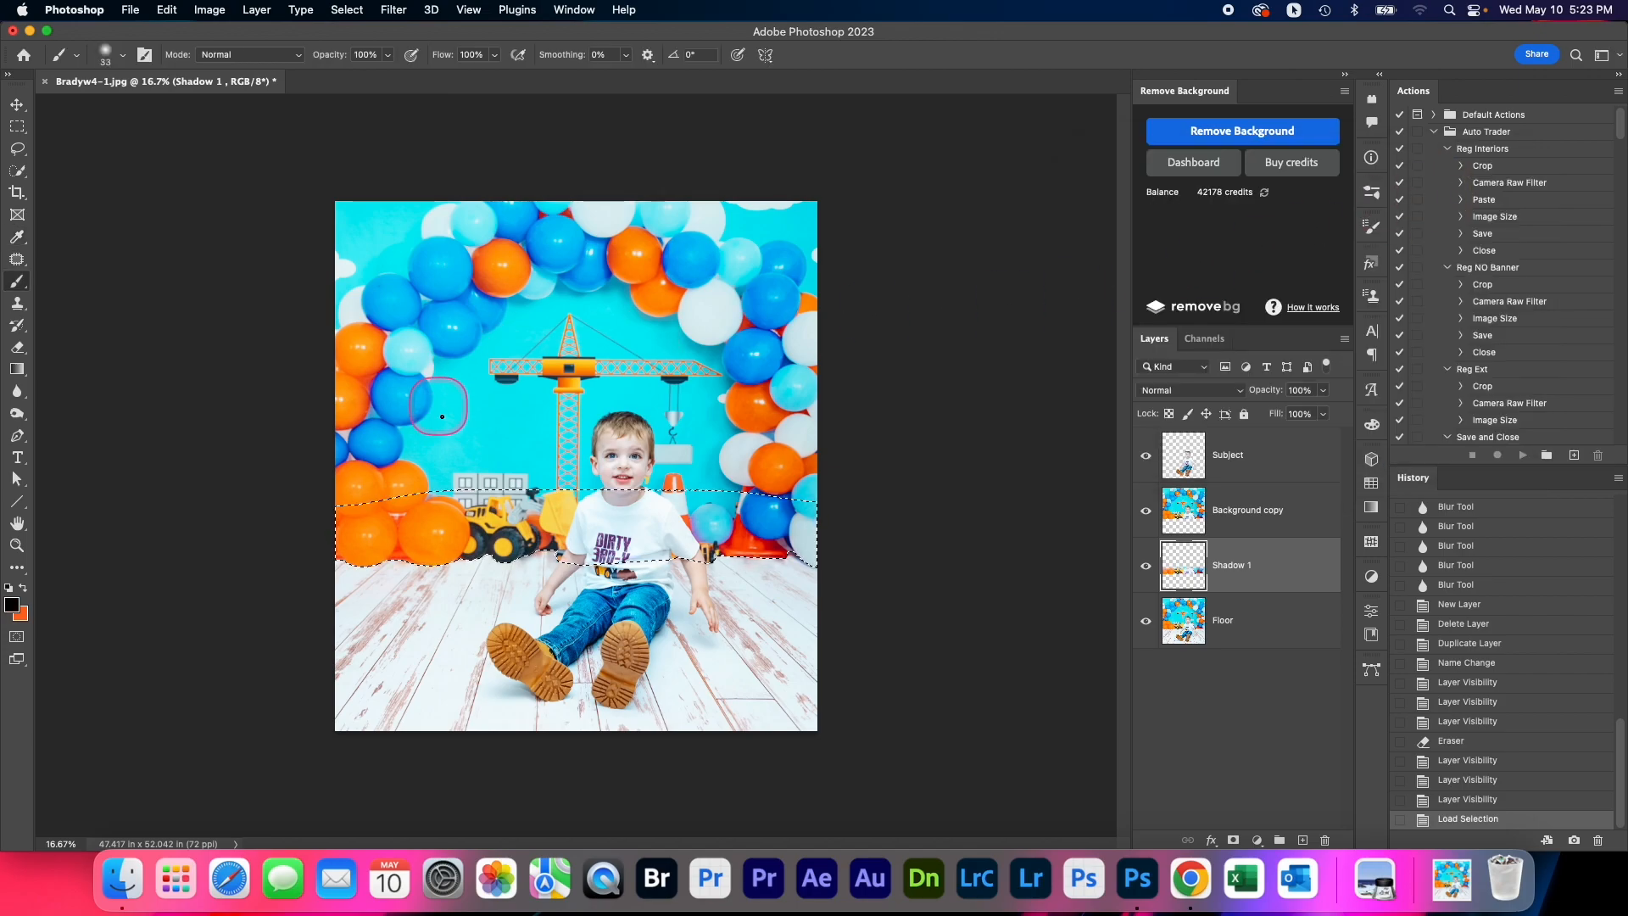
Paint the selected strip on the Shadow 1 layer black with a 1902 px brush, and clear the selection
left_click_drag(387, 528, 486, 529, "ctrl+alt")
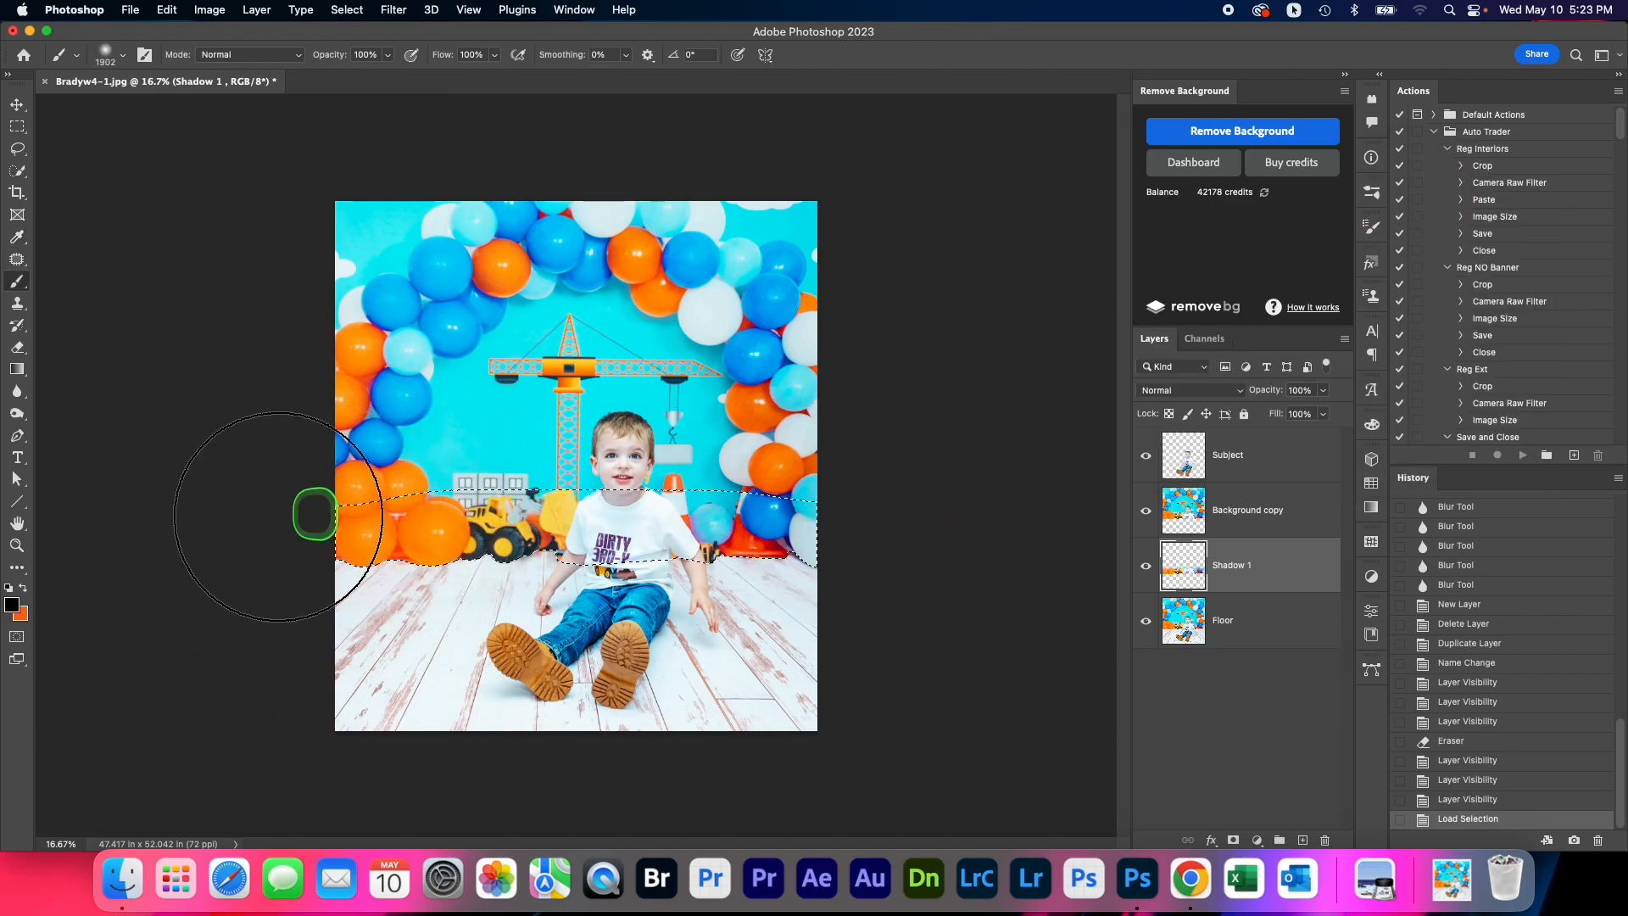
left_click_drag(310, 544, 1009, 581)
left_click_drag(676, 530, 221, 532)
left_click(1007, 574)
left_click(1268, 588)
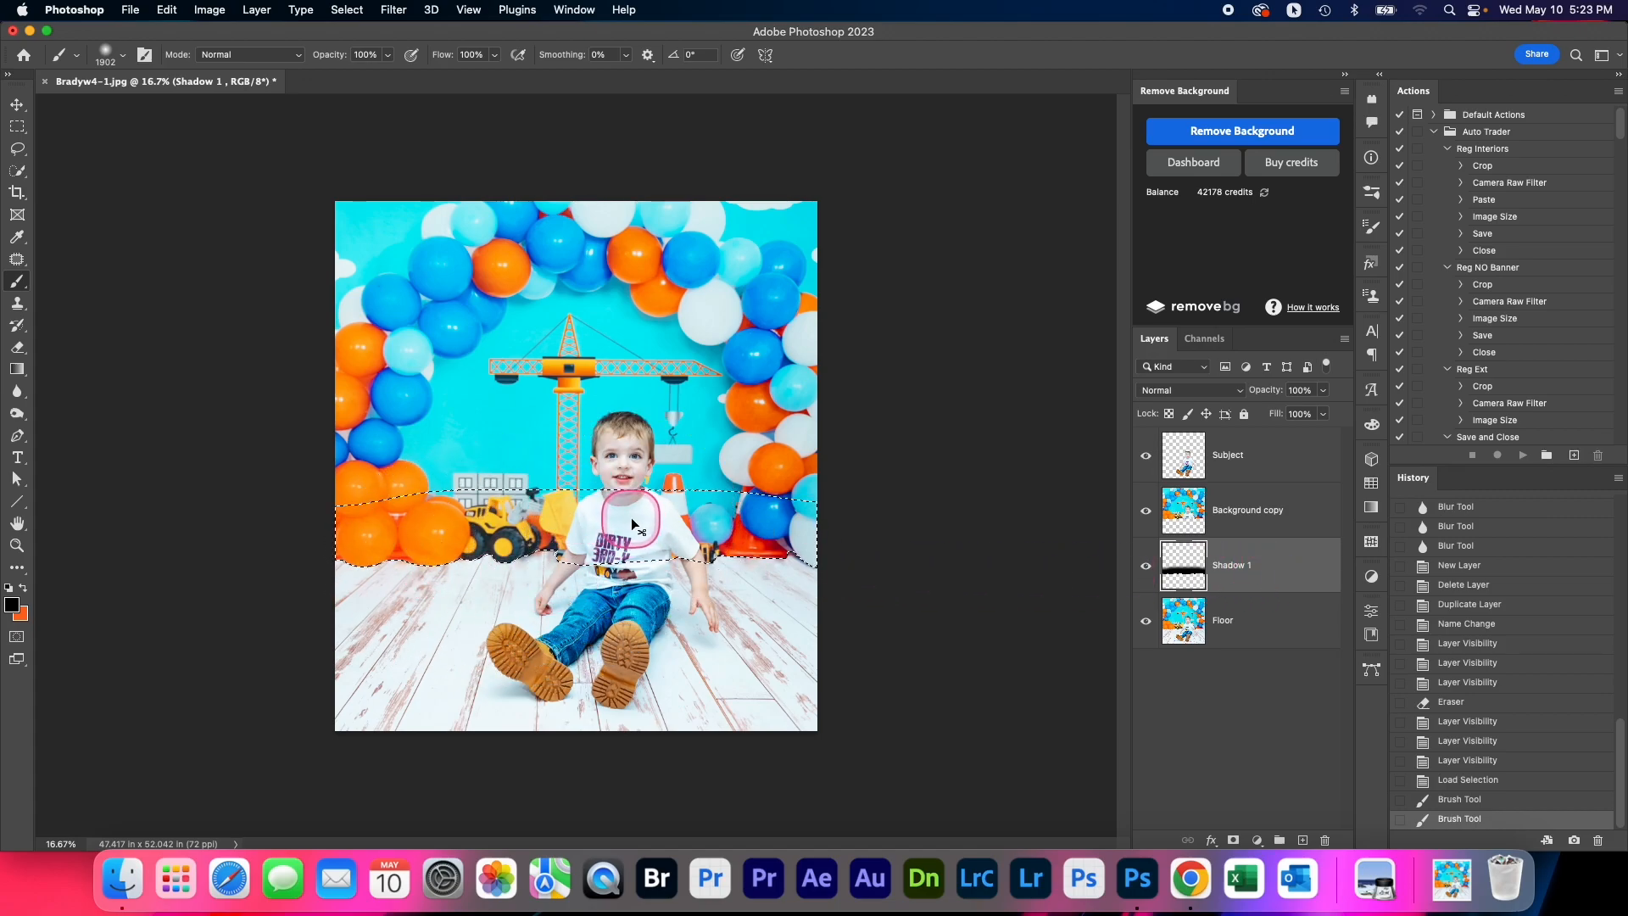
key("super+d")
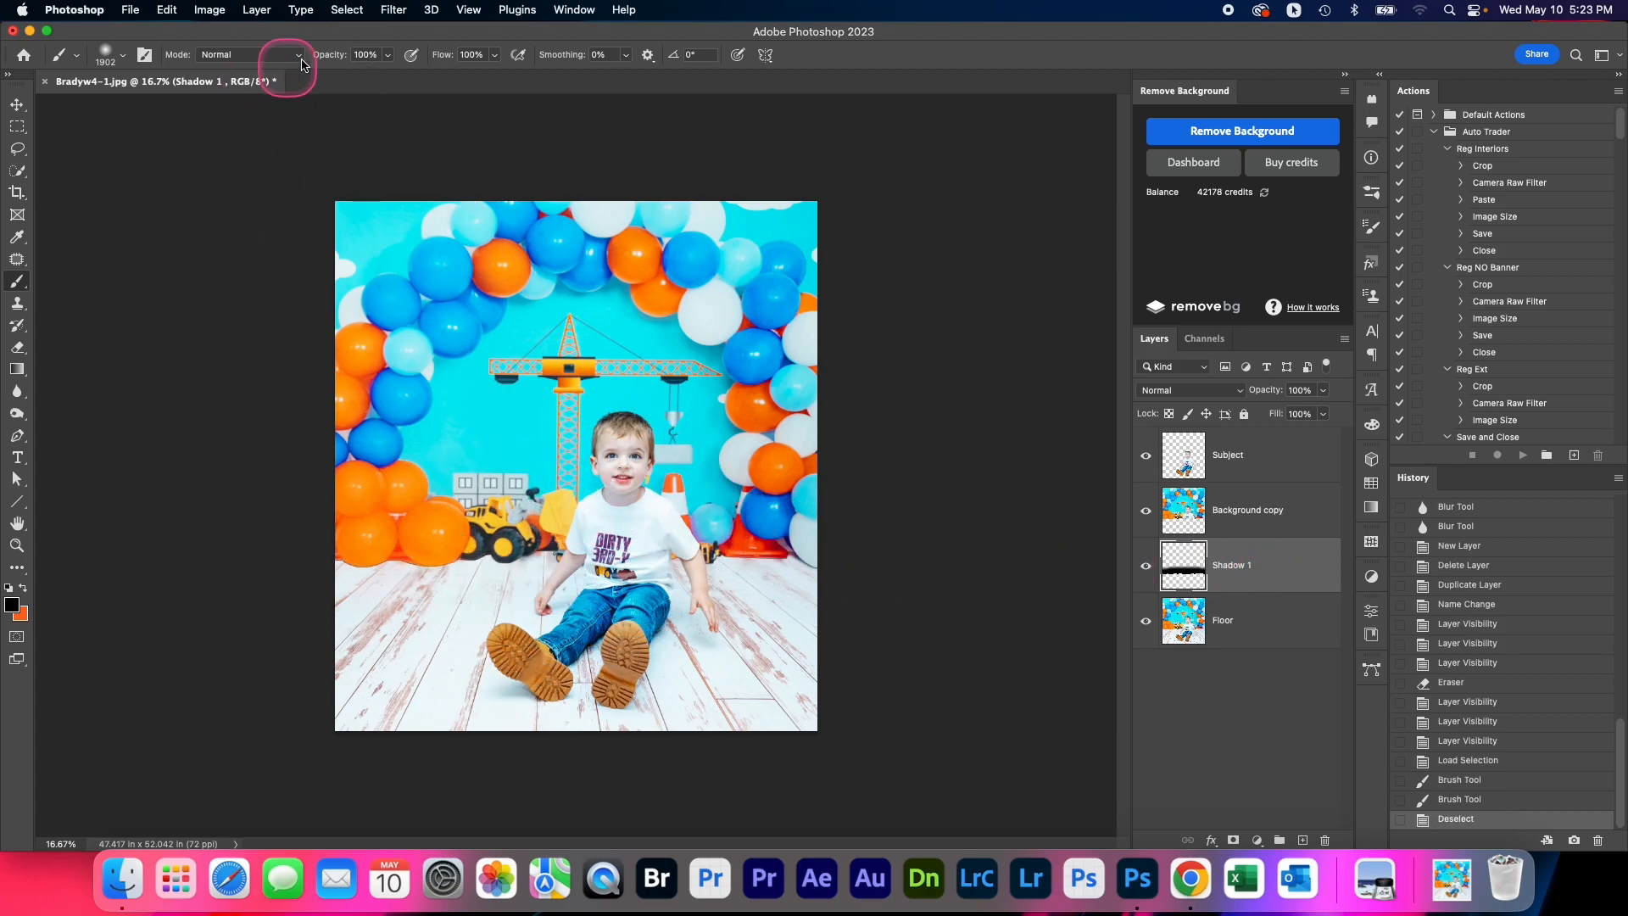
Stretch the black Shadow 1 strip downward to about 103.25% height with Free Transform, past the backdrop's lower edge
key("super+t")
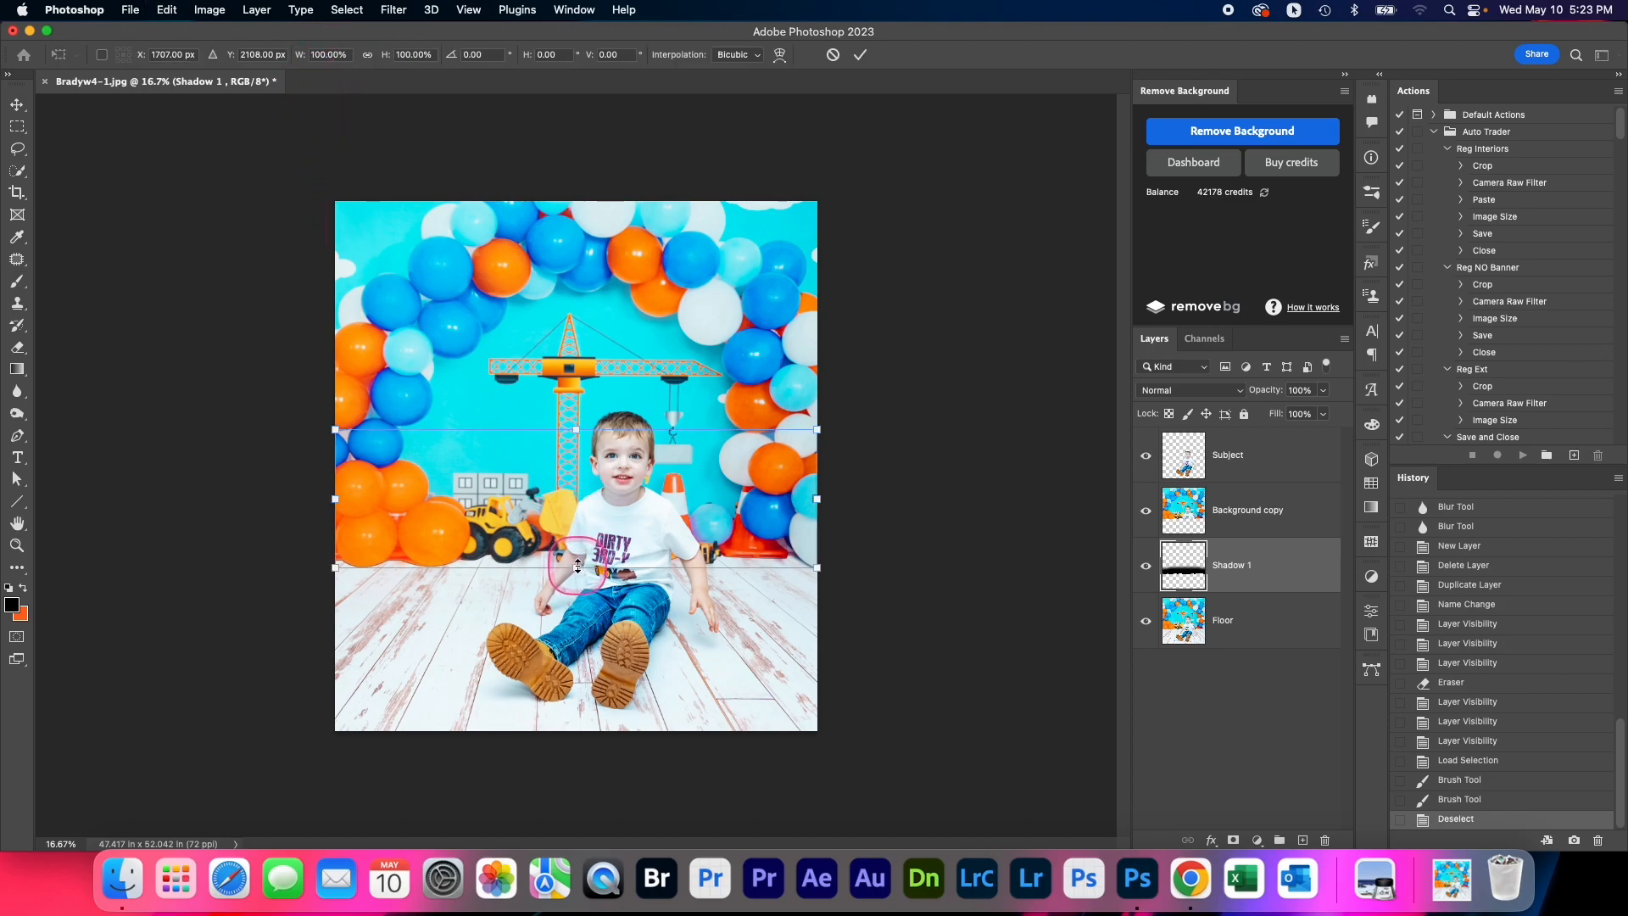
scroll(576, 568, "up", 1)
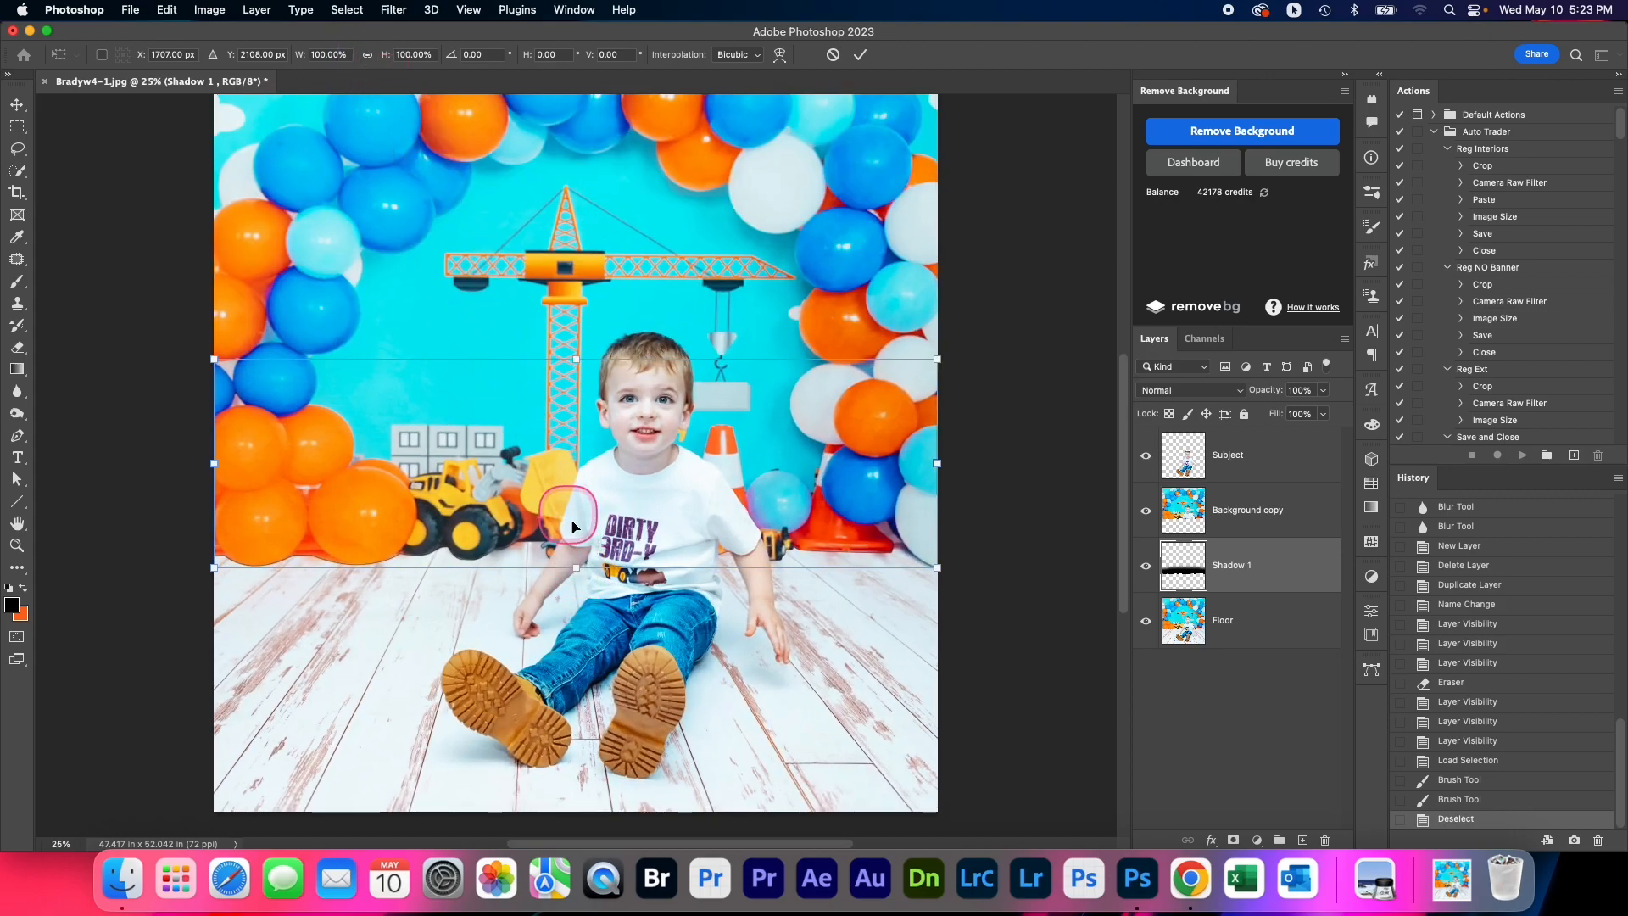
left_click_drag(579, 572, 579, 575)
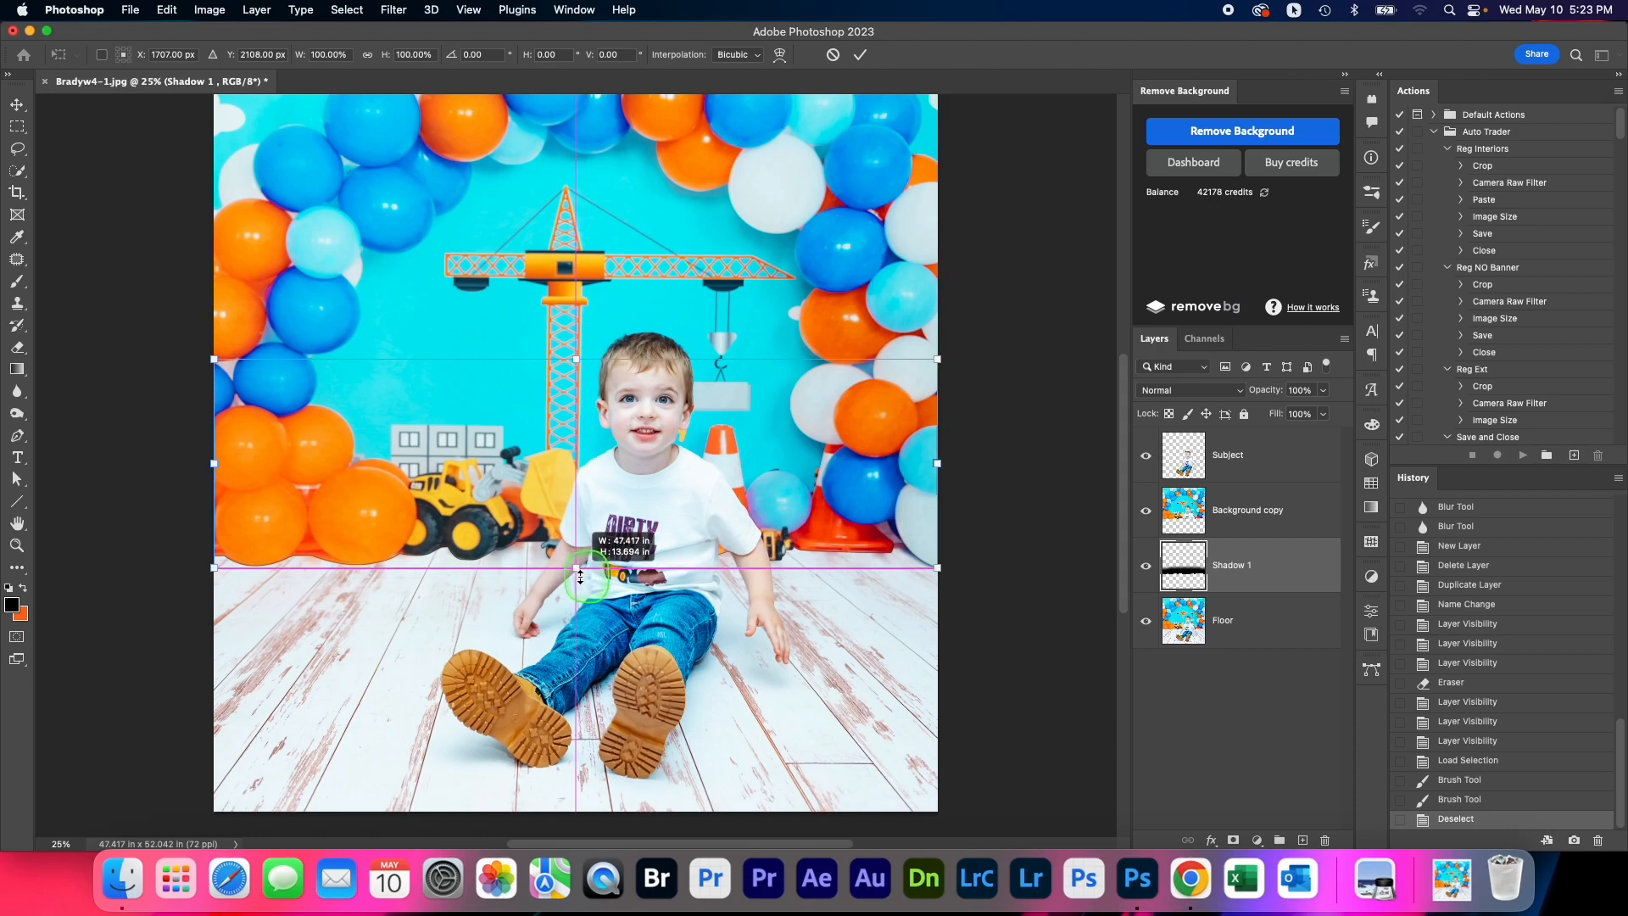
left_click_drag(580, 577, 580, 581)
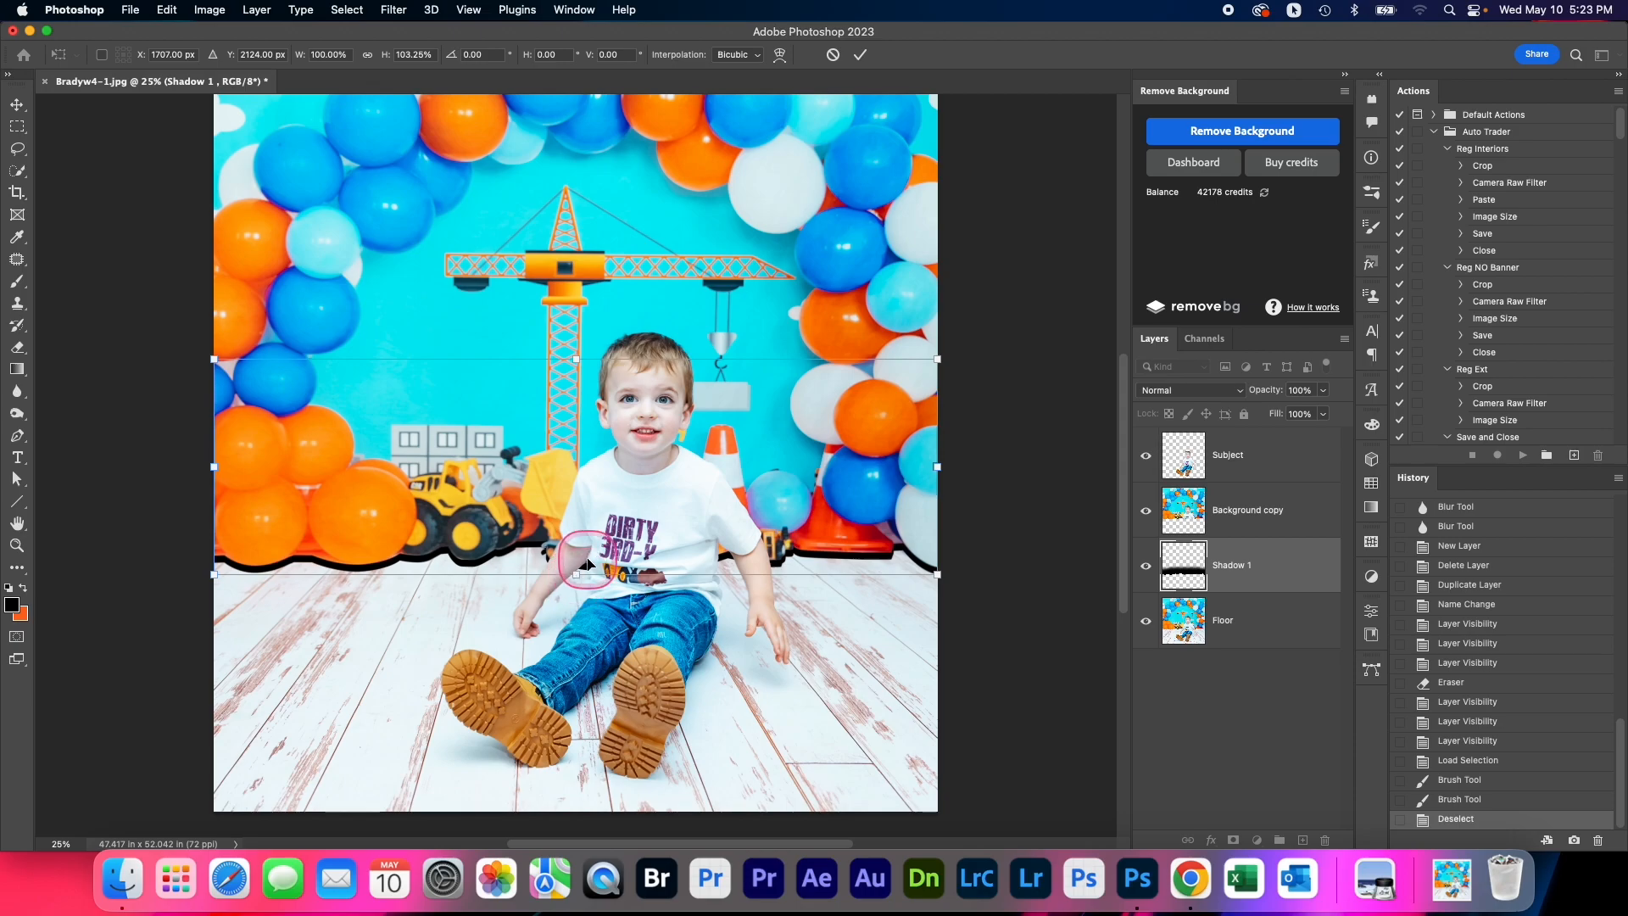
key("Return")
Convert the Shadow 1 layer to a smart object and apply a Gaussian Blur with an 8.0-pixel radius
right_click(1247, 569)
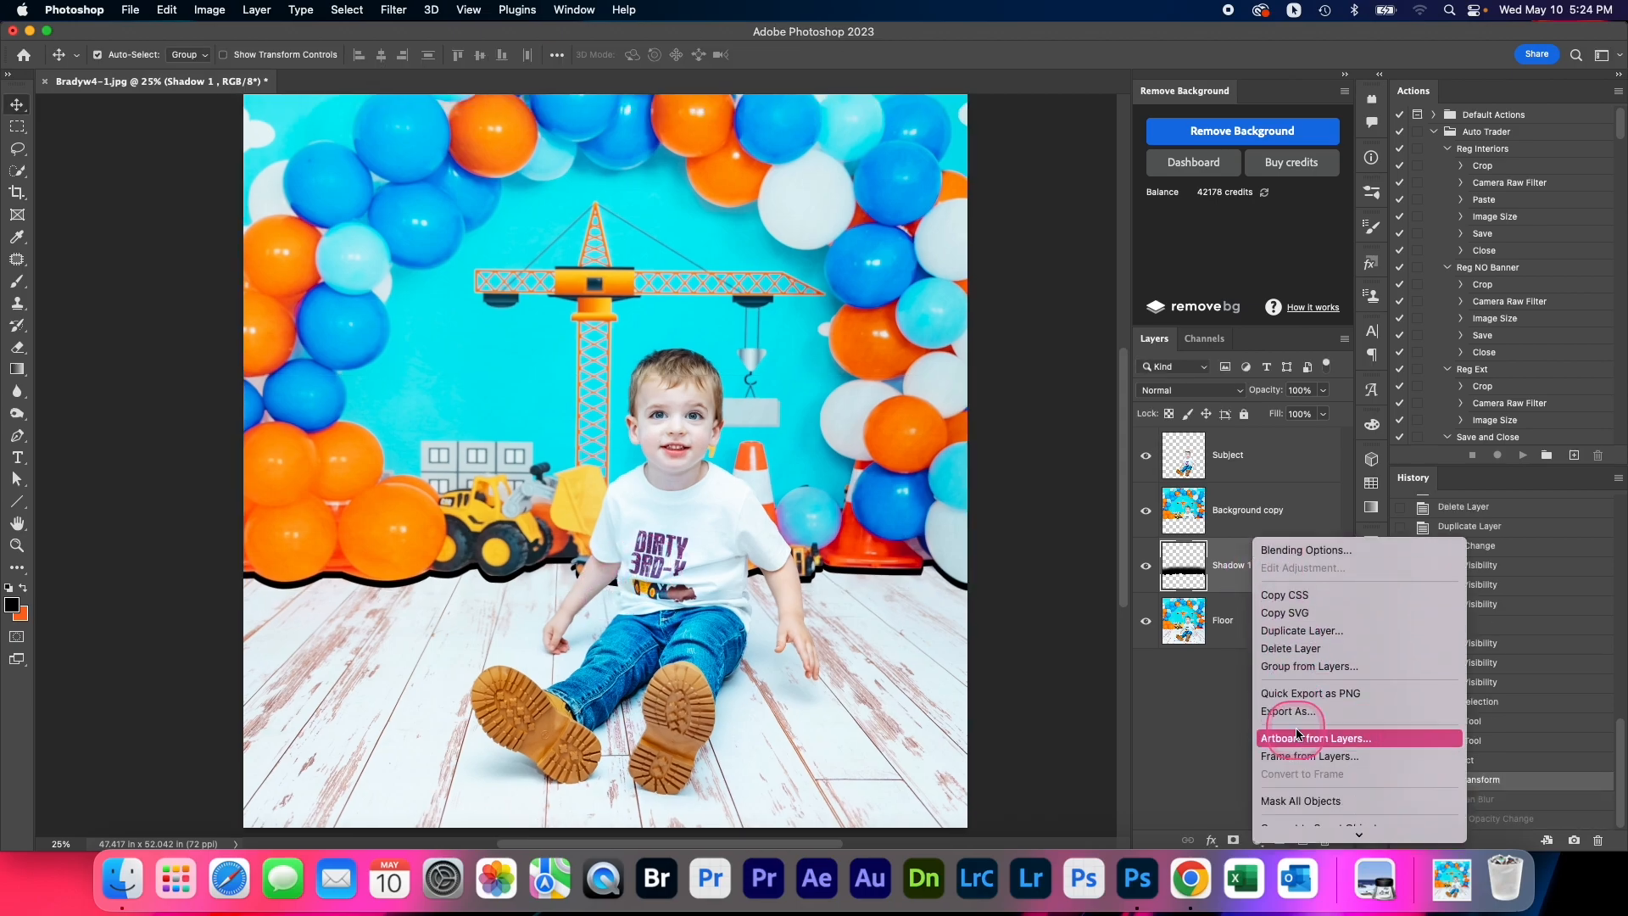
left_click(1295, 772)
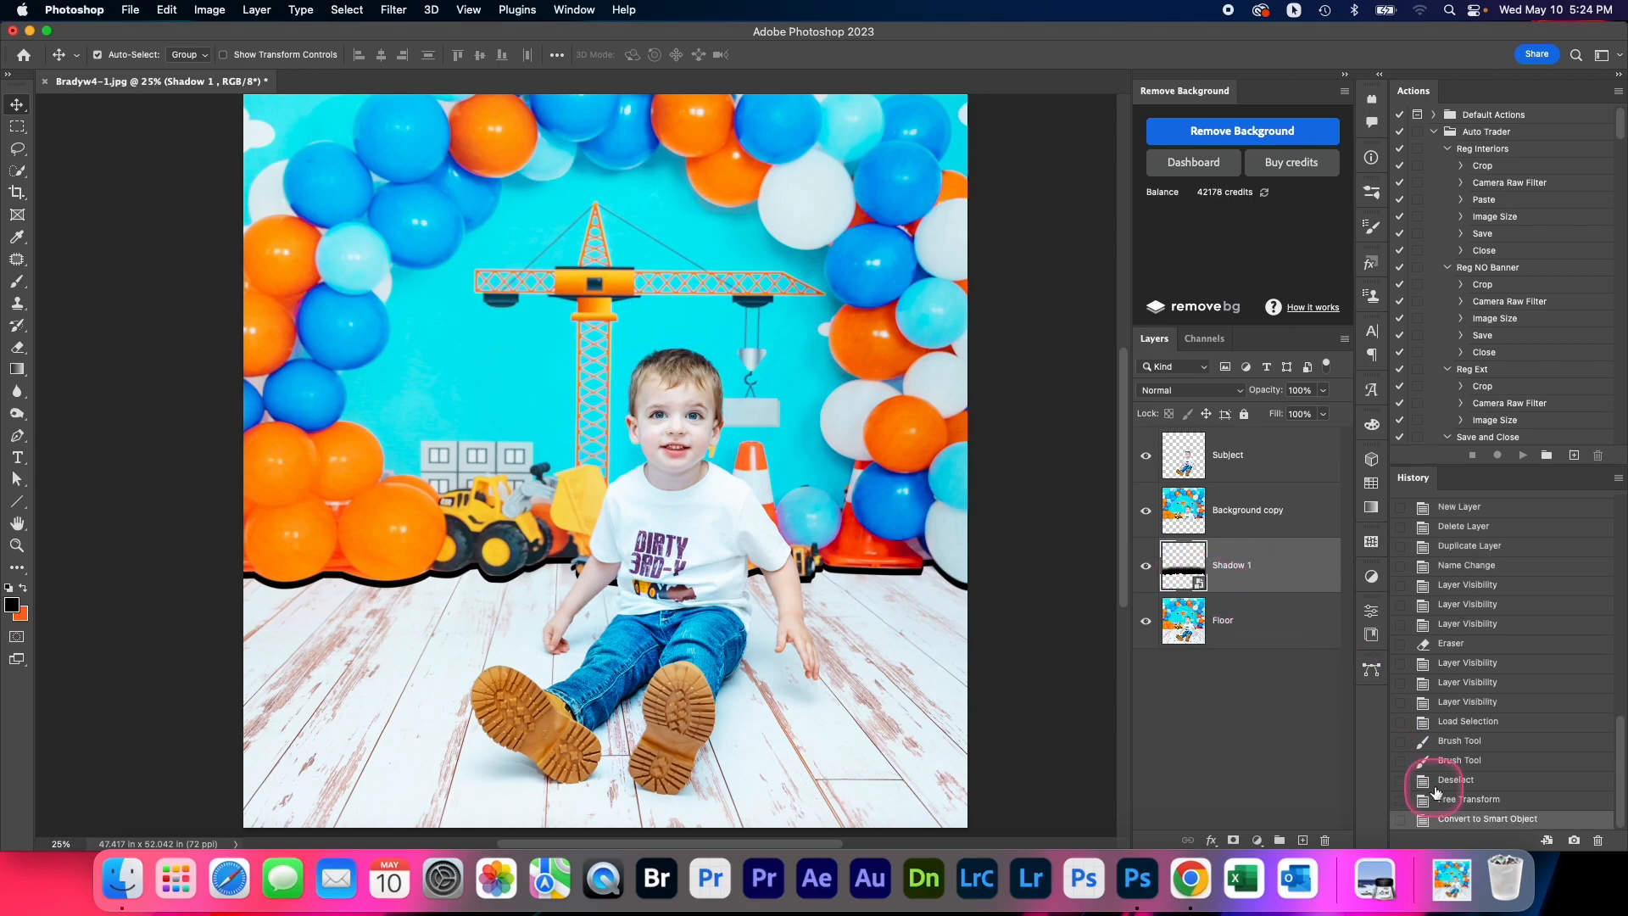
left_click(395, 10)
left_click(407, 28)
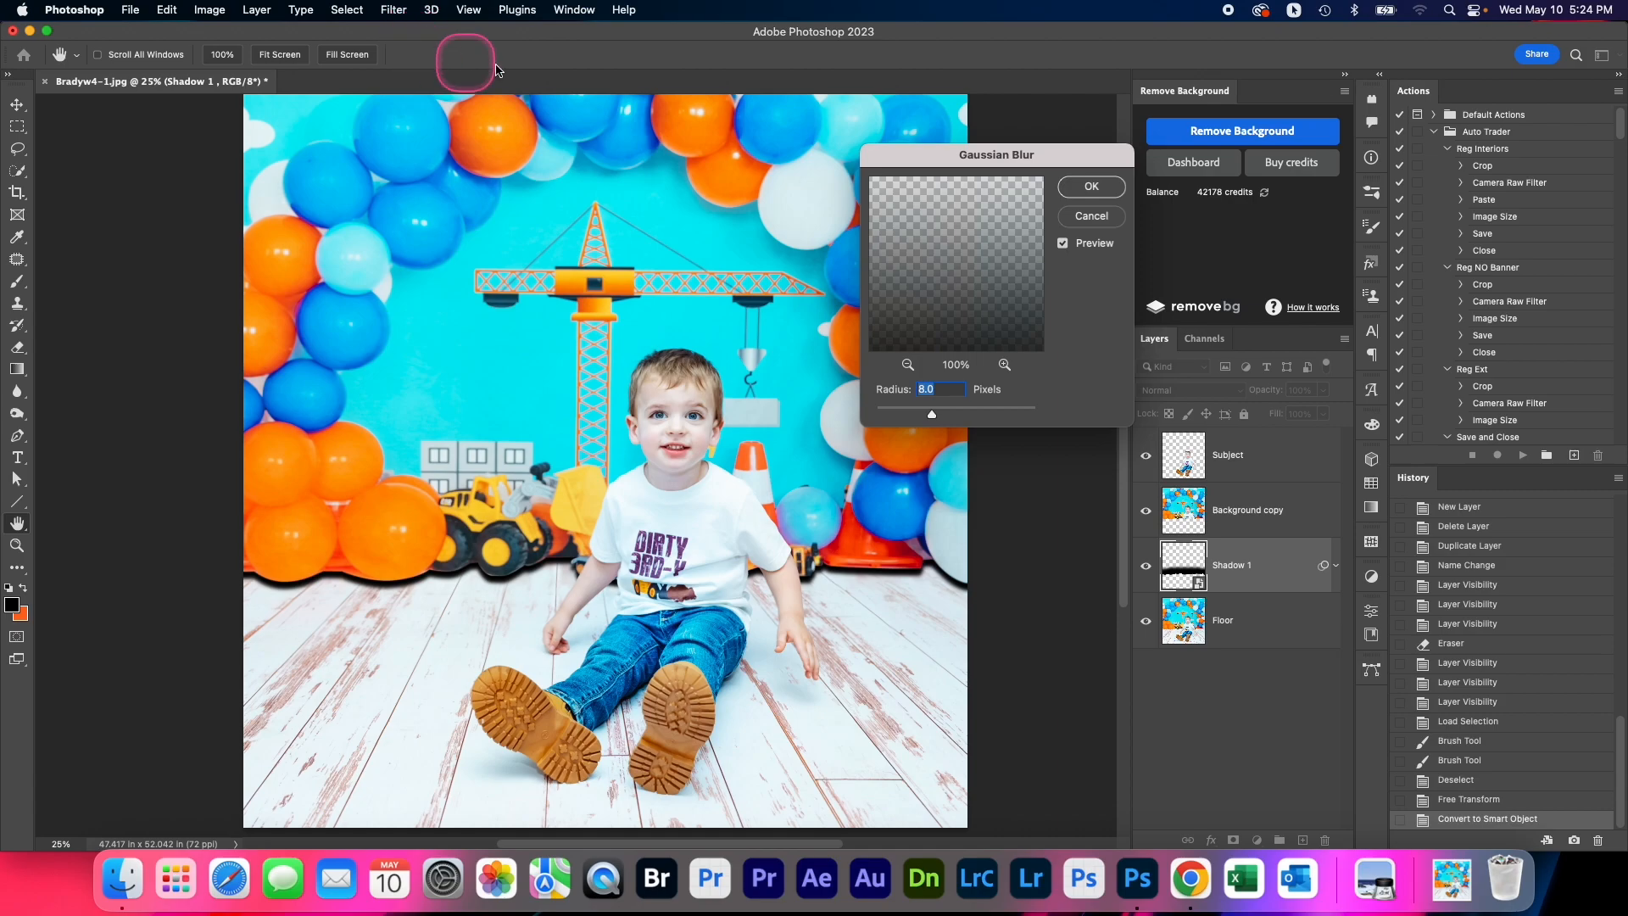
left_click(1091, 187)
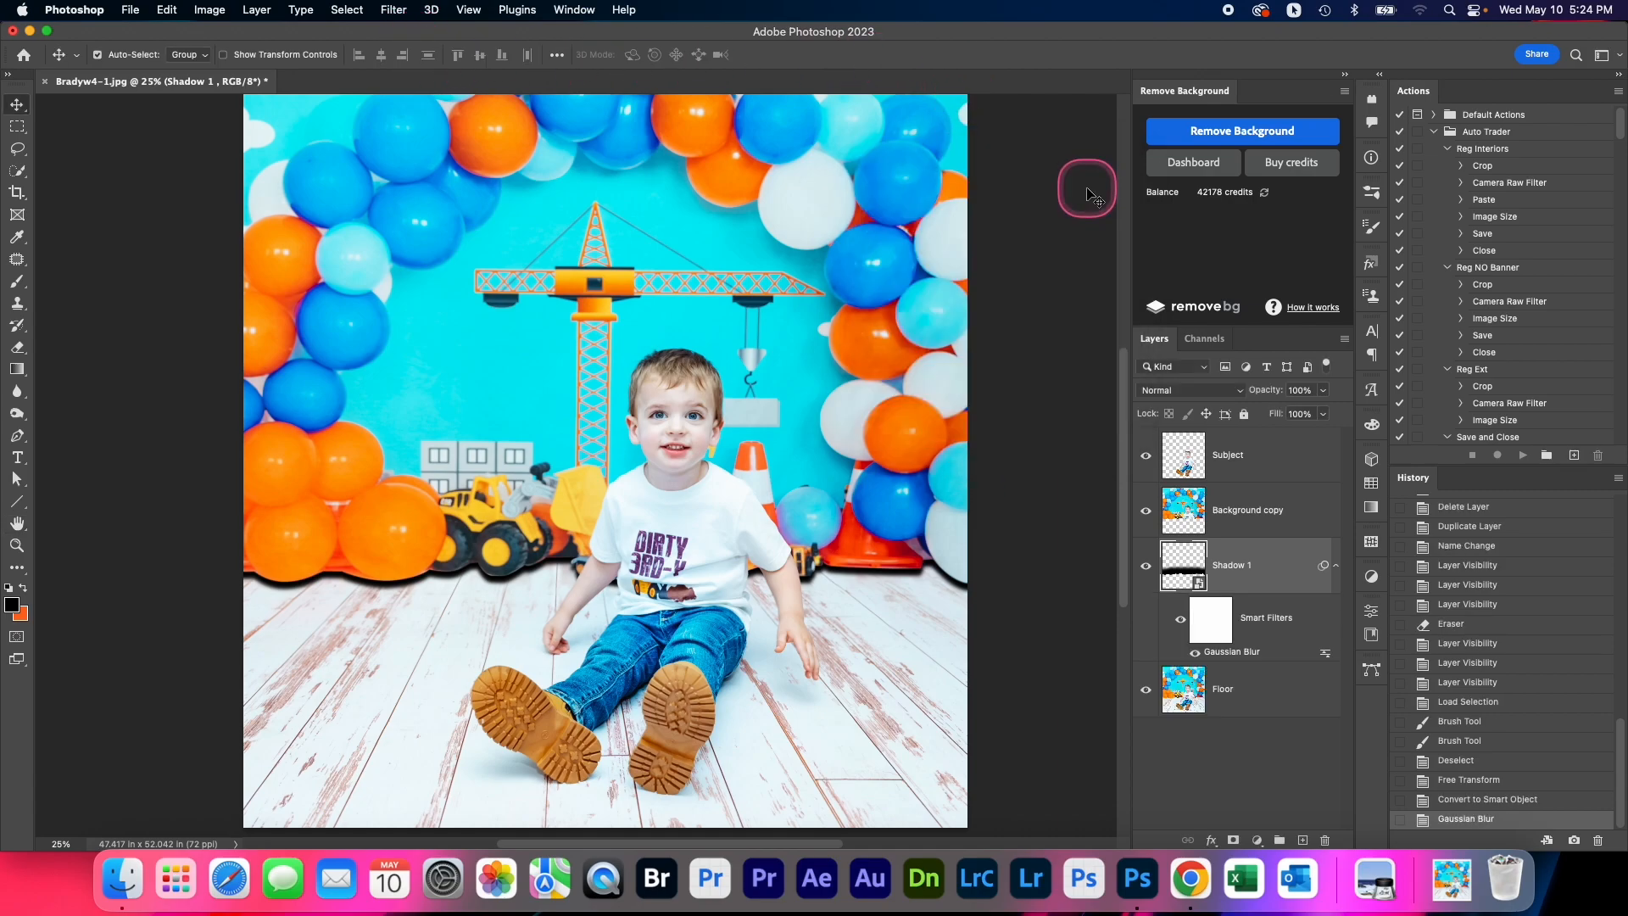
Set the radius of Shadow 1's Gaussian Blur smart filter to 34.6 pixels
double_click(1221, 633)
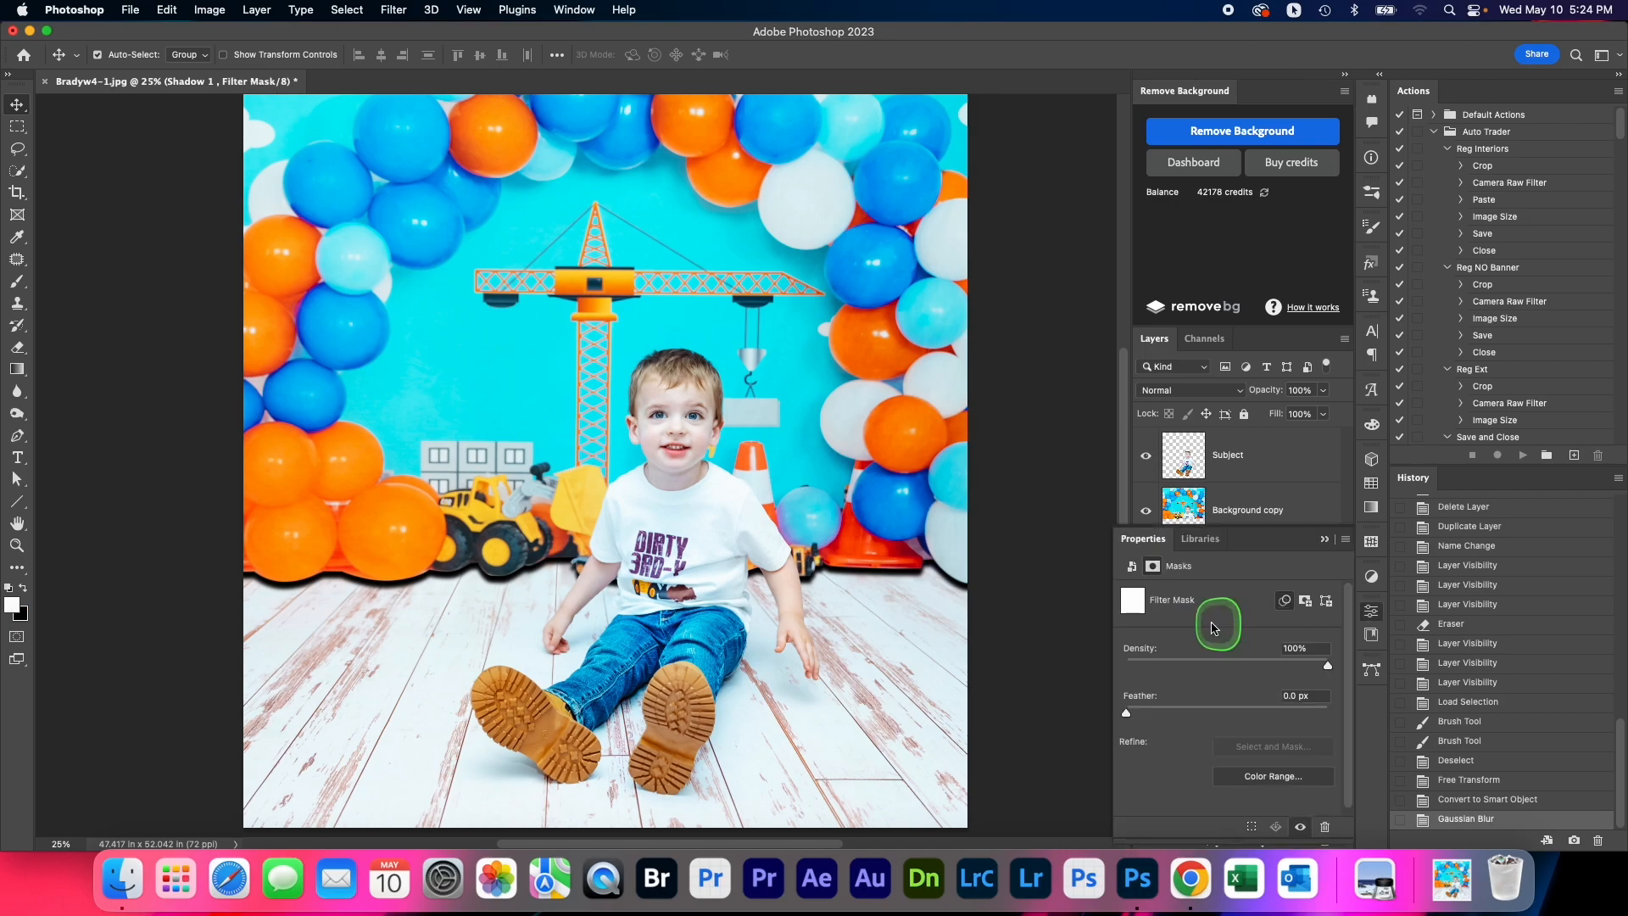
left_click(1325, 540)
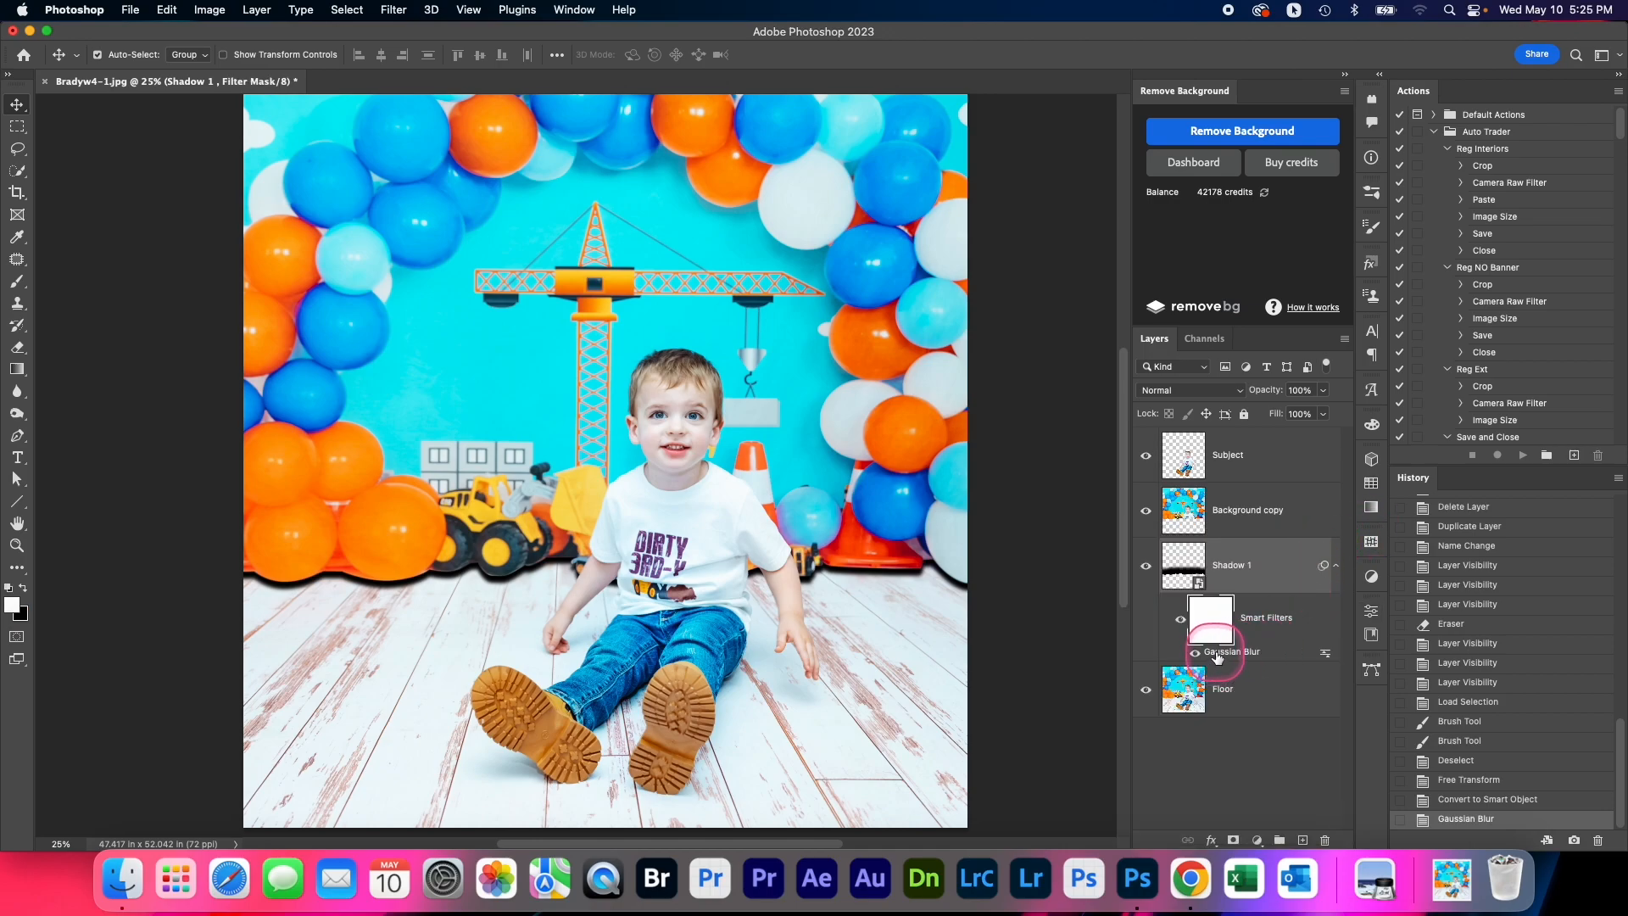
double_click(1229, 652)
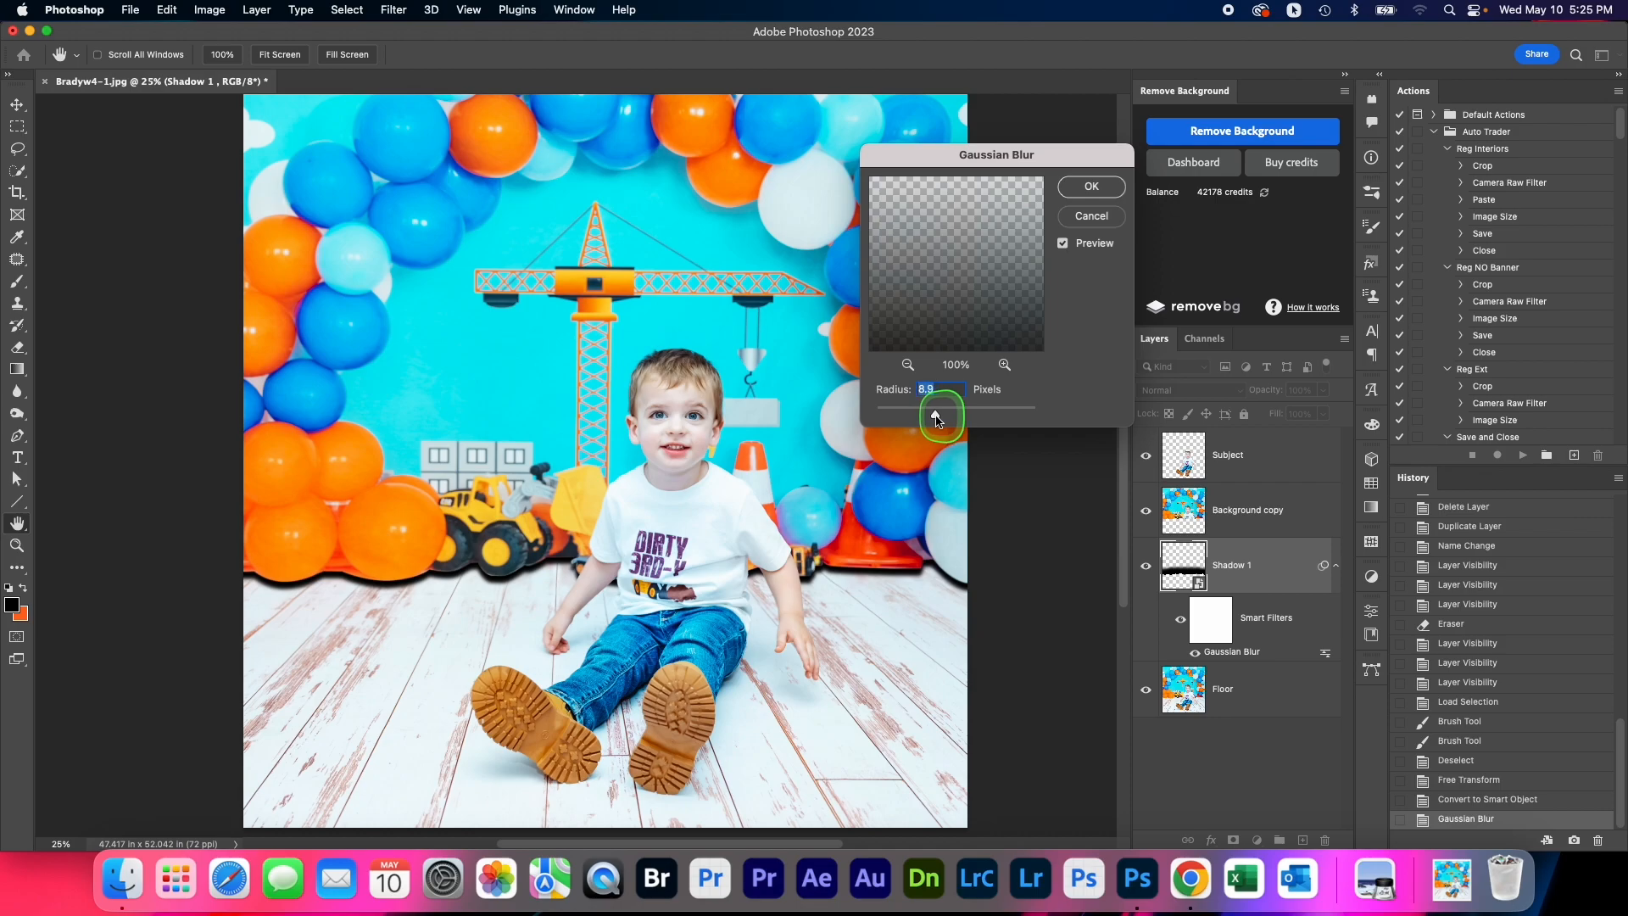
left_click_drag(938, 420, 948, 420)
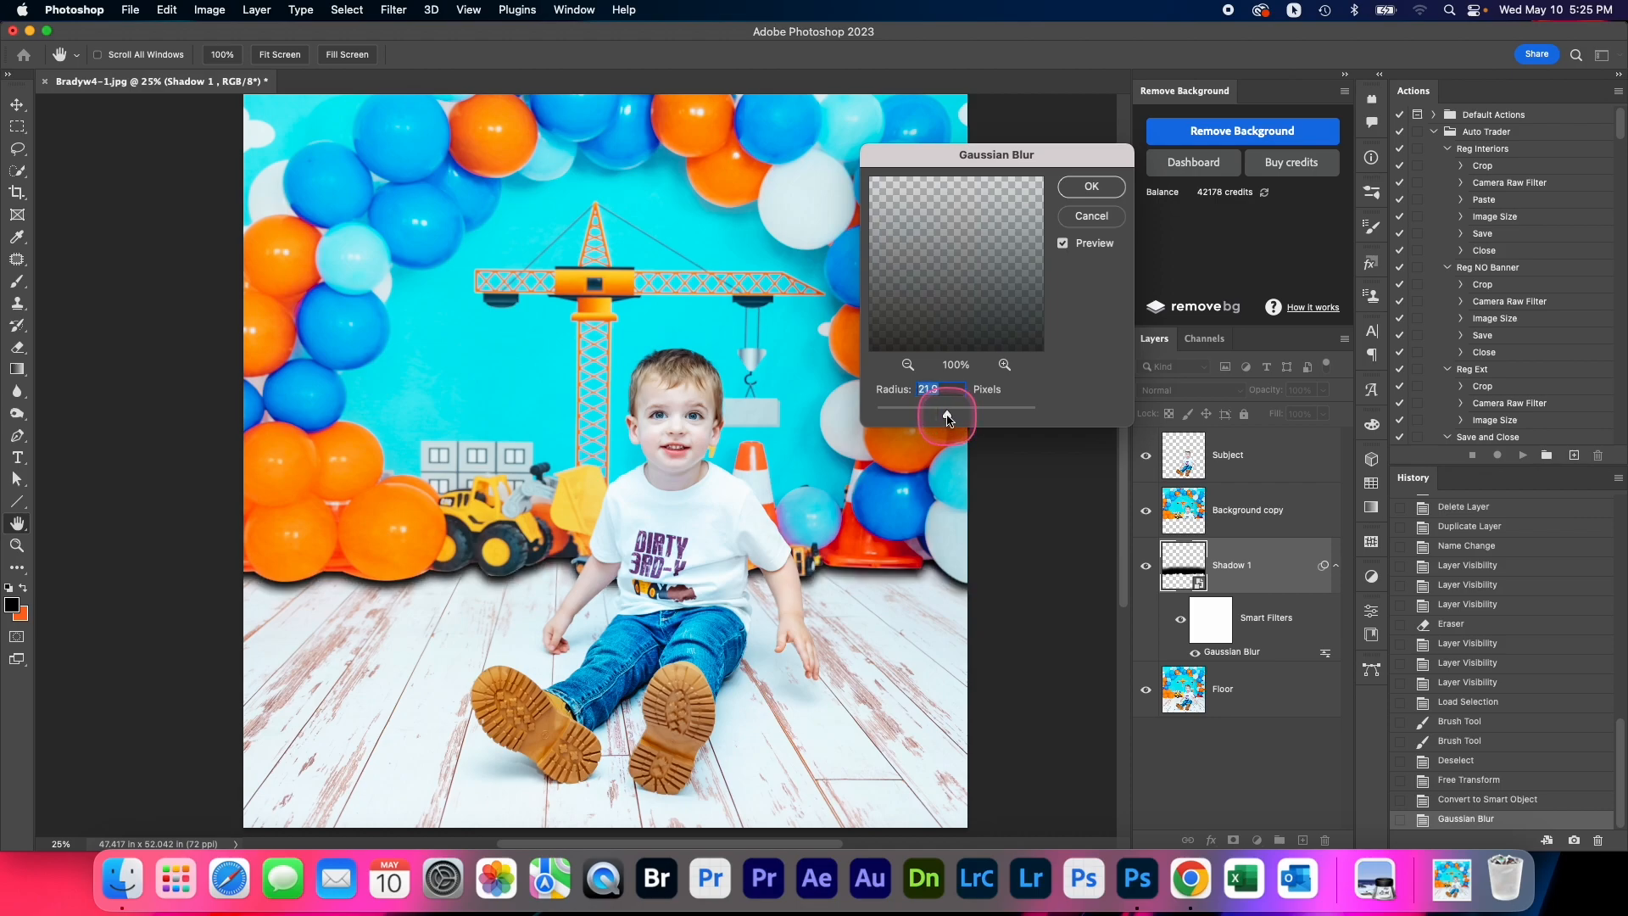
left_click_drag(953, 419, 951, 418)
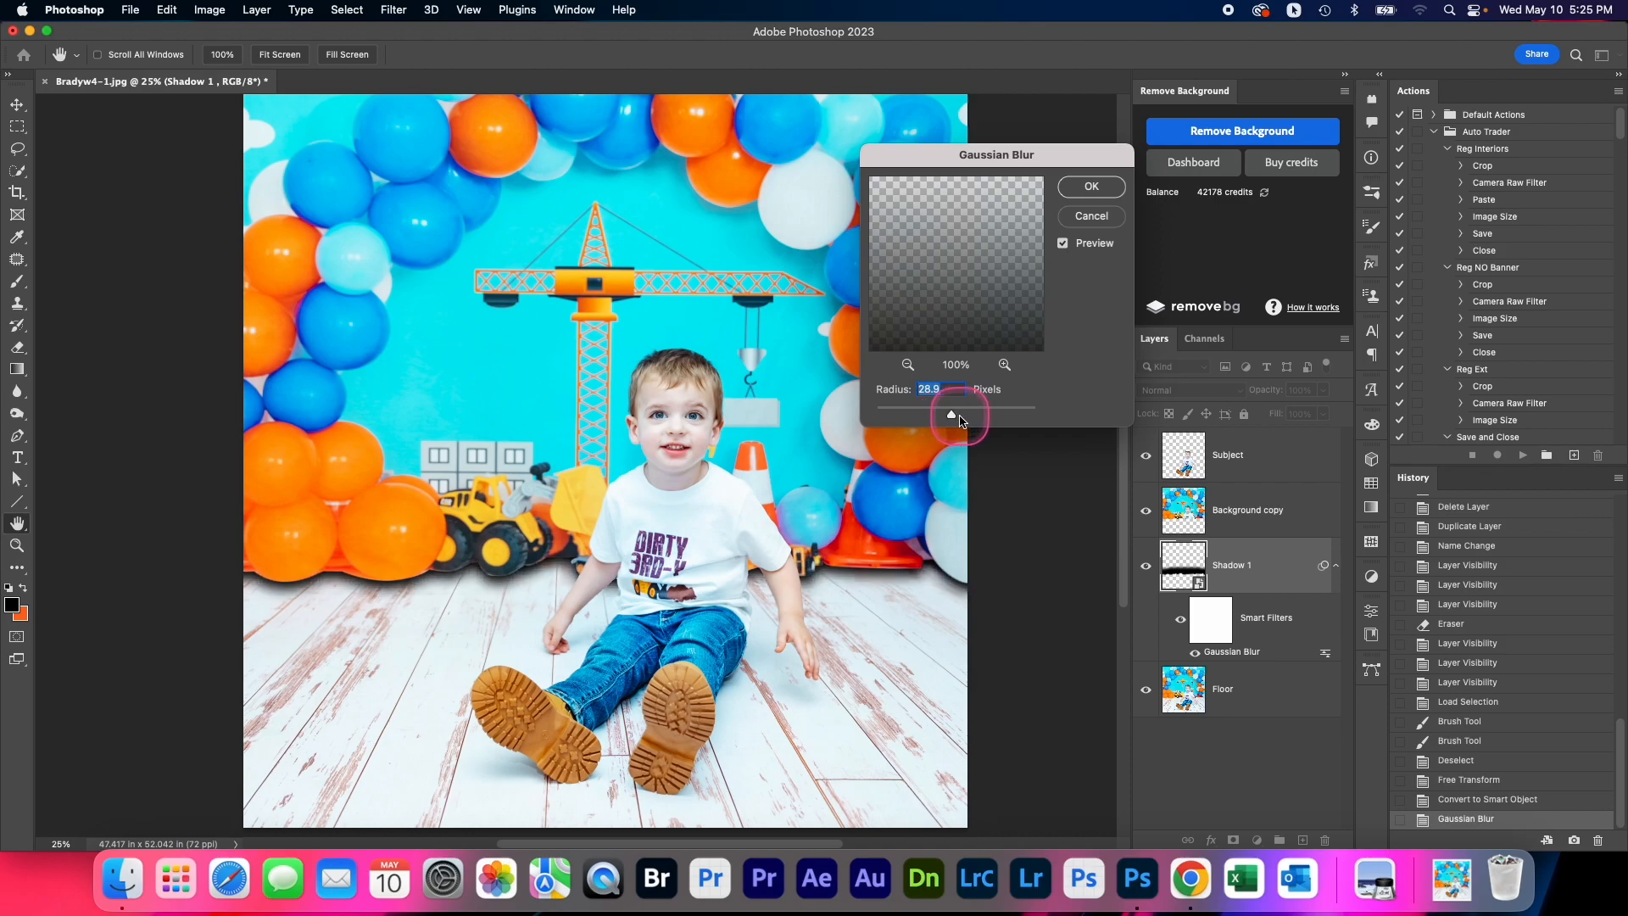
left_click(1098, 197)
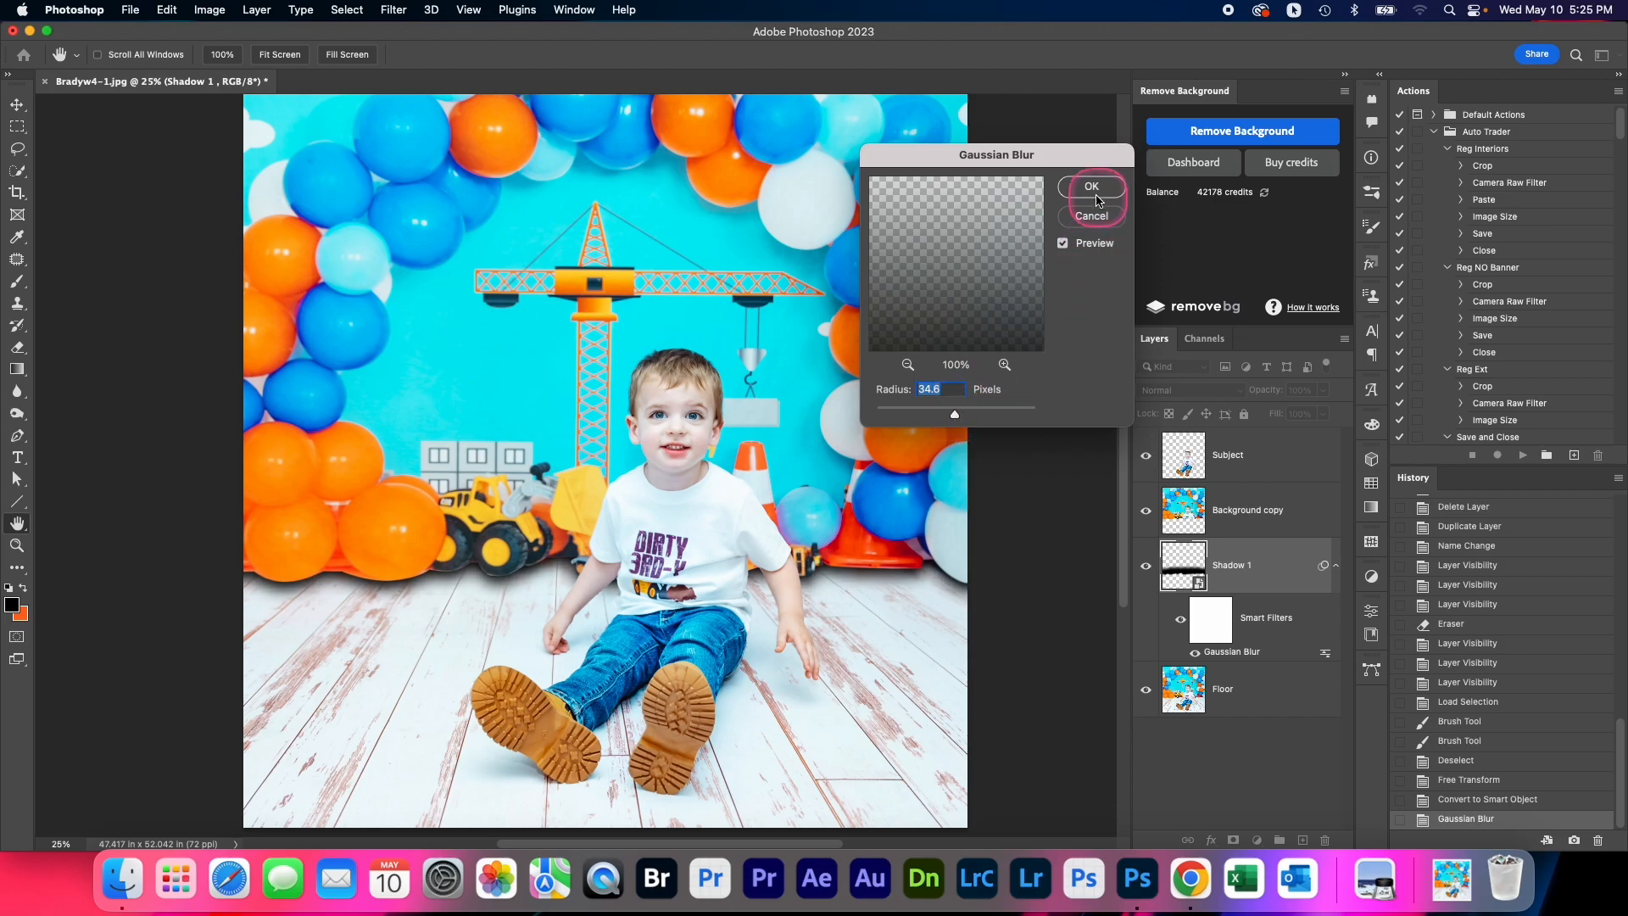
left_click(1089, 190)
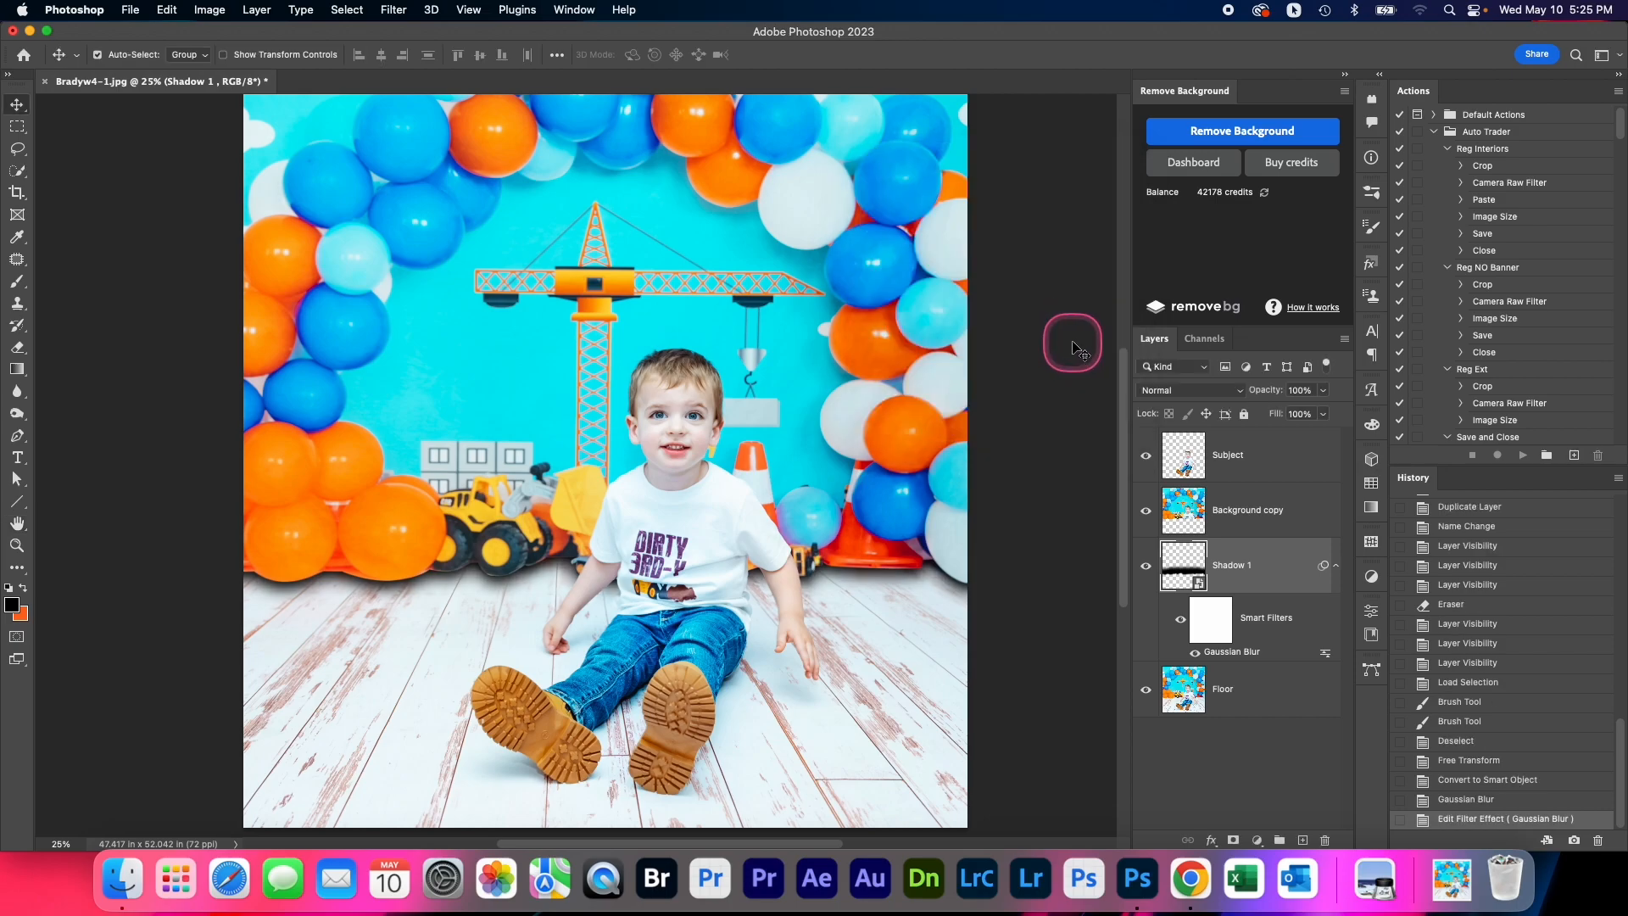
Lower the Shadow 1 layer's opacity to 53%
key("e")
mouse_move(1322, 390)
left_mouse_down()
mouse_move(1324, 409)
mouse_move(1292, 422)
left_mouse_up()
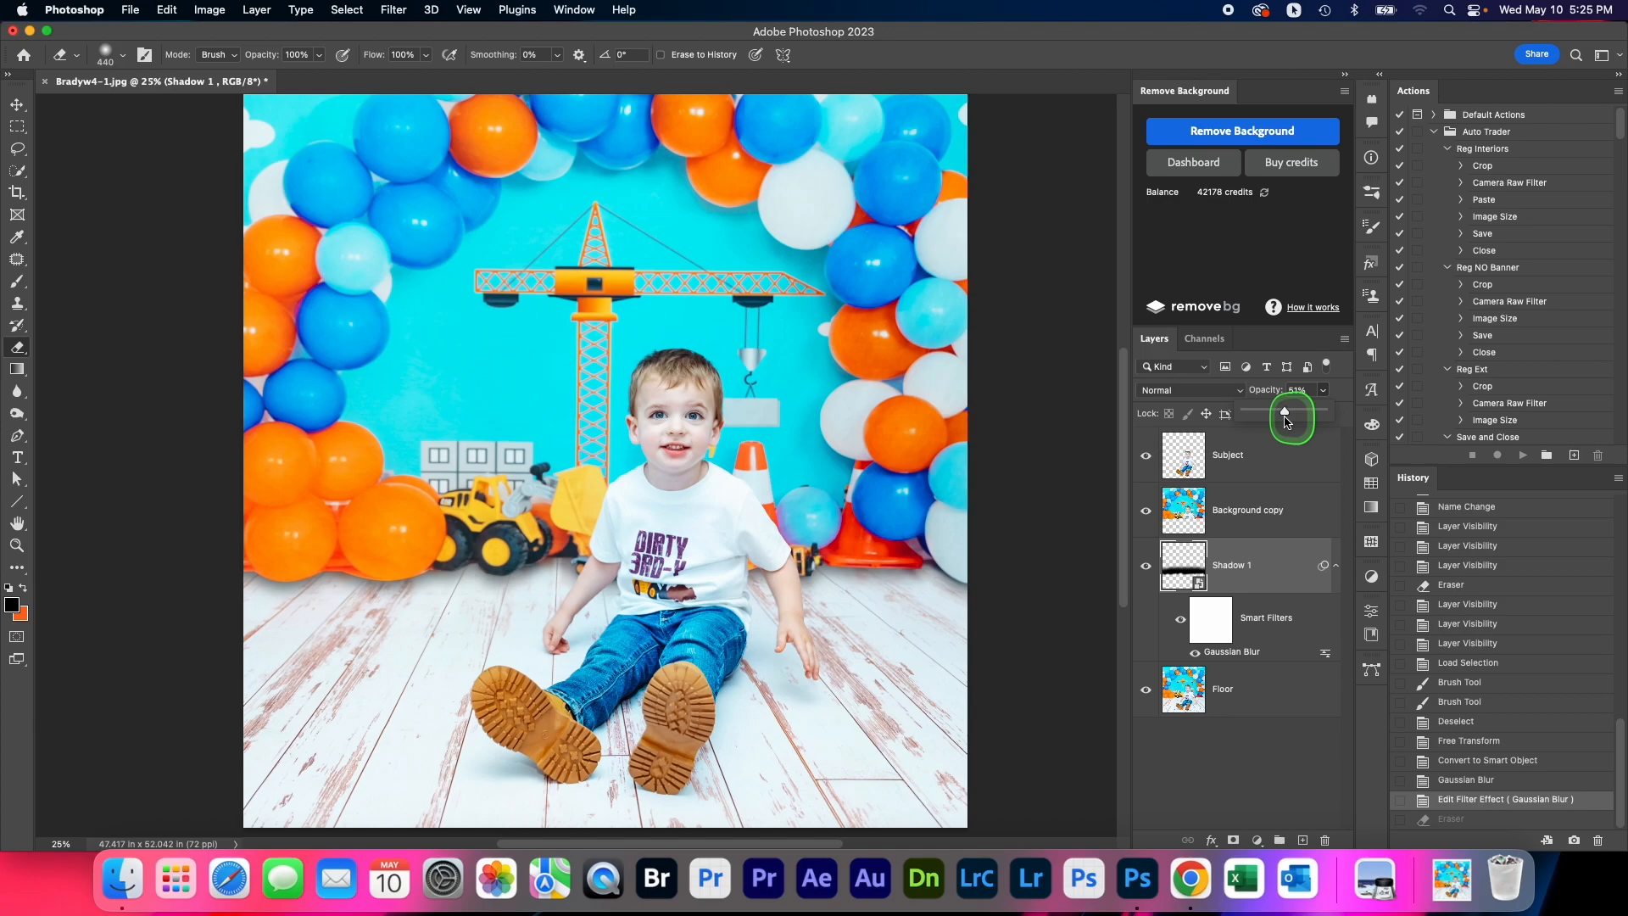
left_click_drag(1288, 422, 1284, 424)
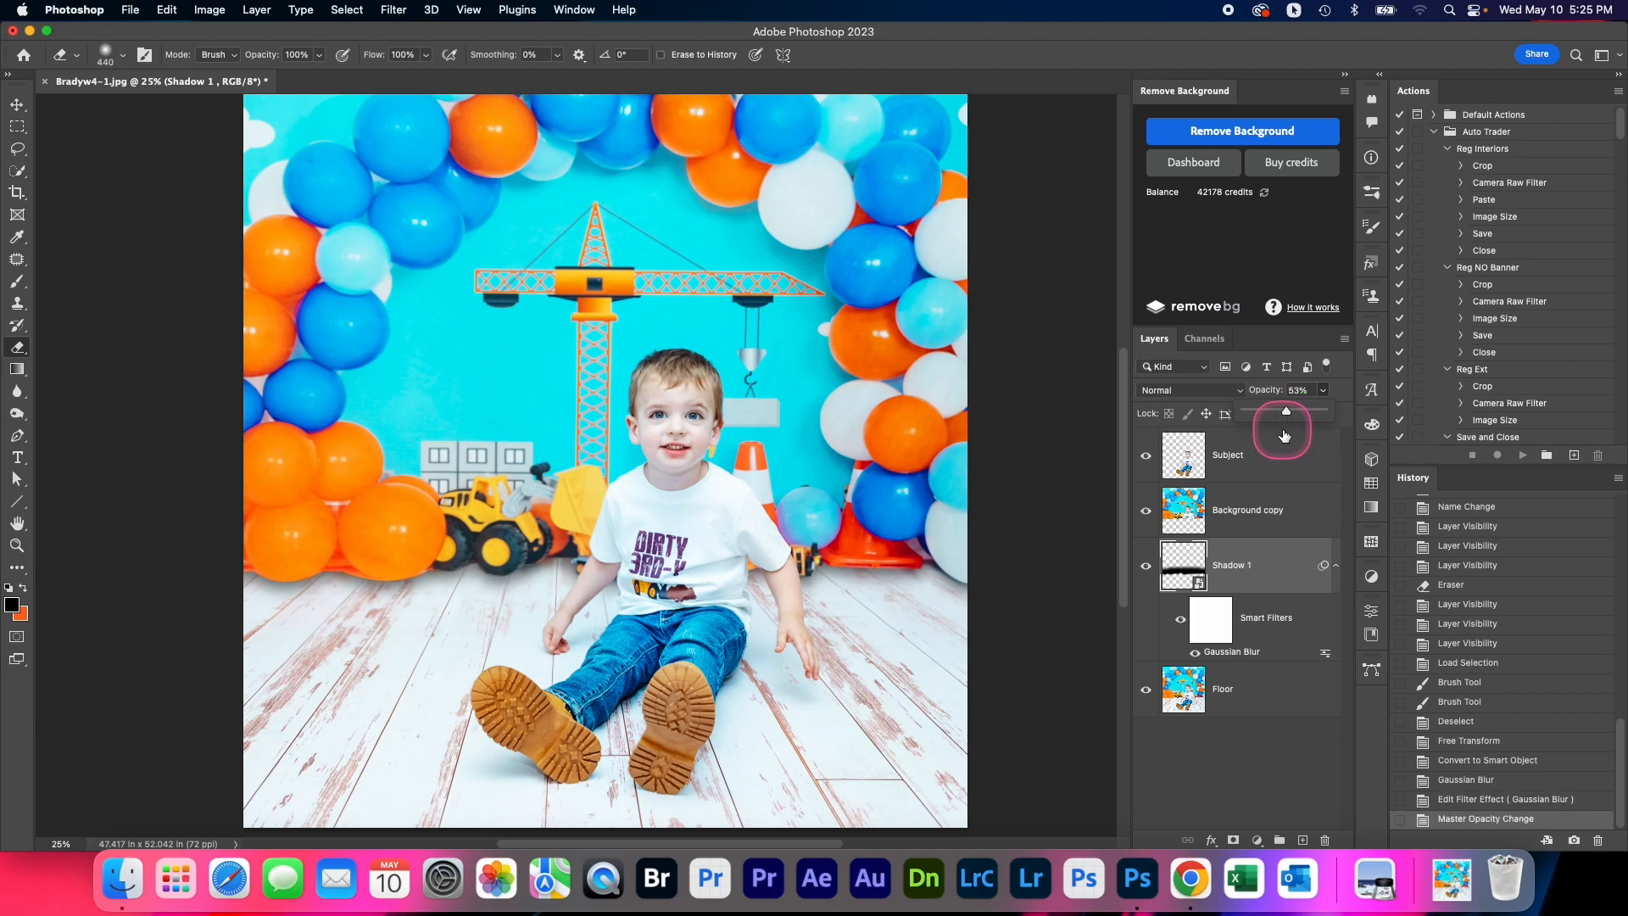
Duplicate the Background copy layer, placing the duplicate between Shadow 1 and Floor under the name Shadow 2
left_click(1264, 520)
right_click(1254, 518)
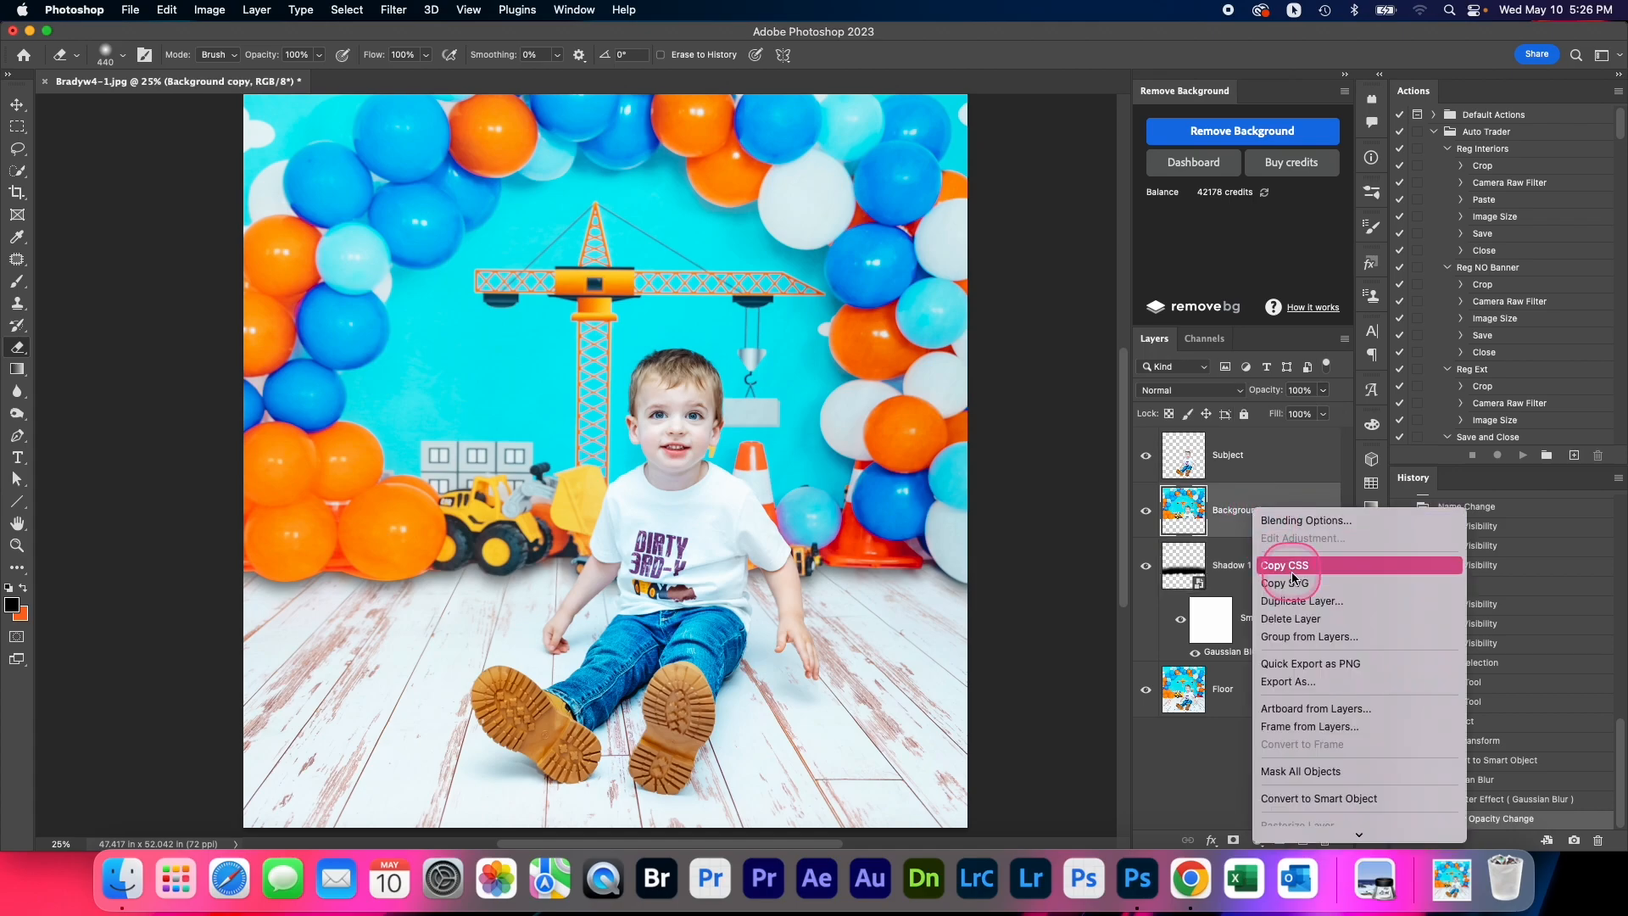
left_click(1325, 592)
left_click(946, 363)
left_click(1242, 519)
left_click_drag(1250, 528, 1243, 716)
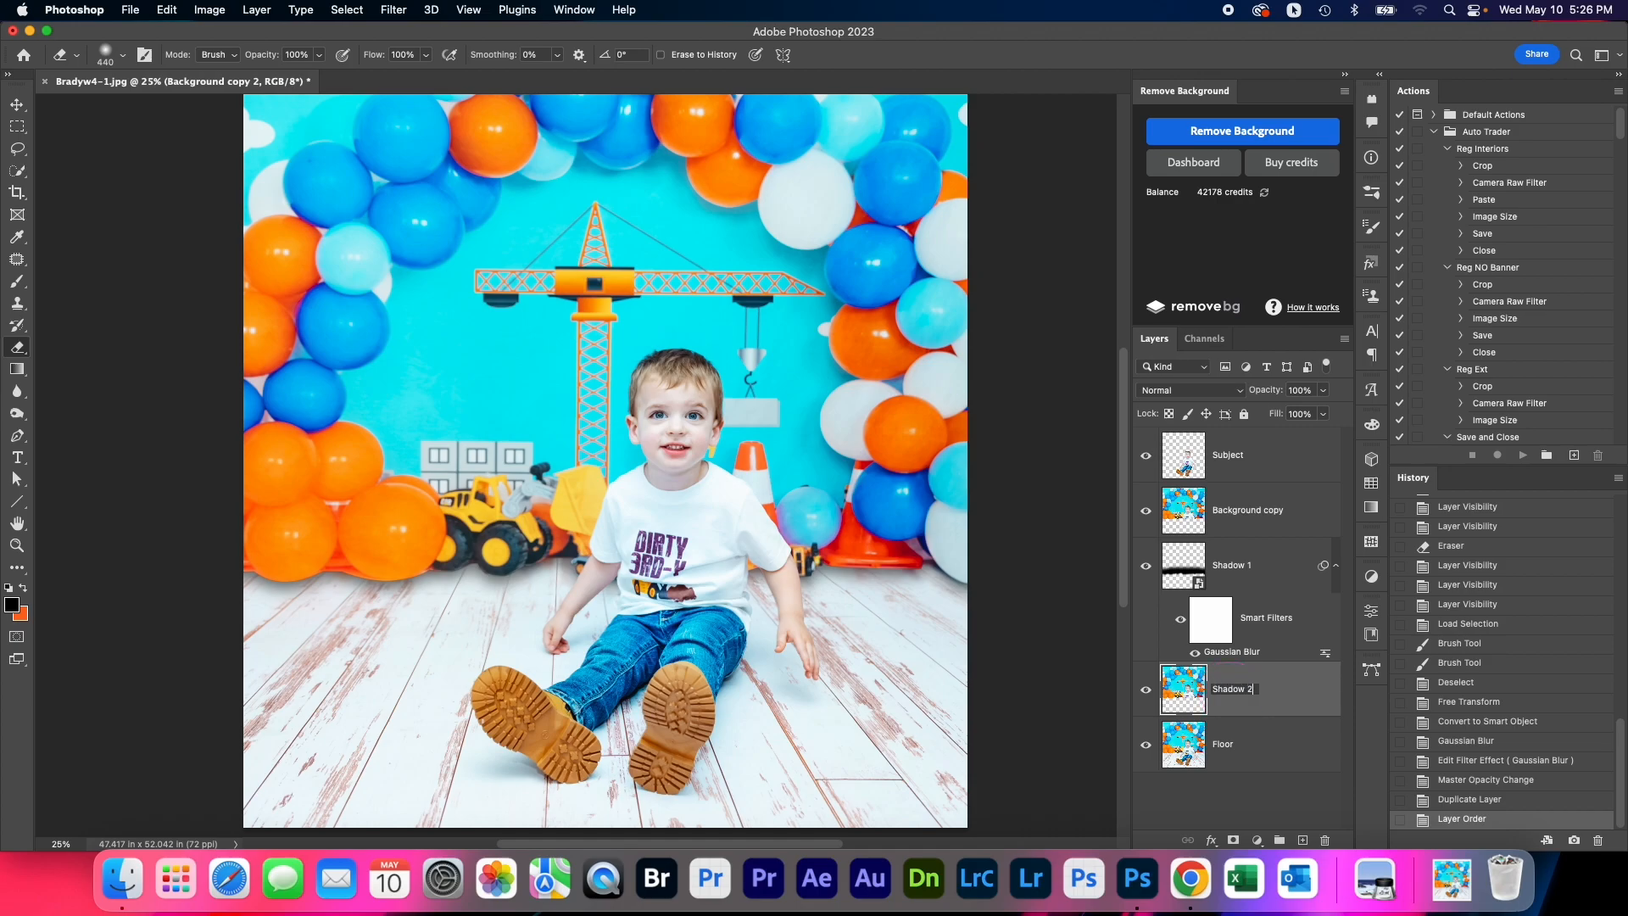
key("Return")
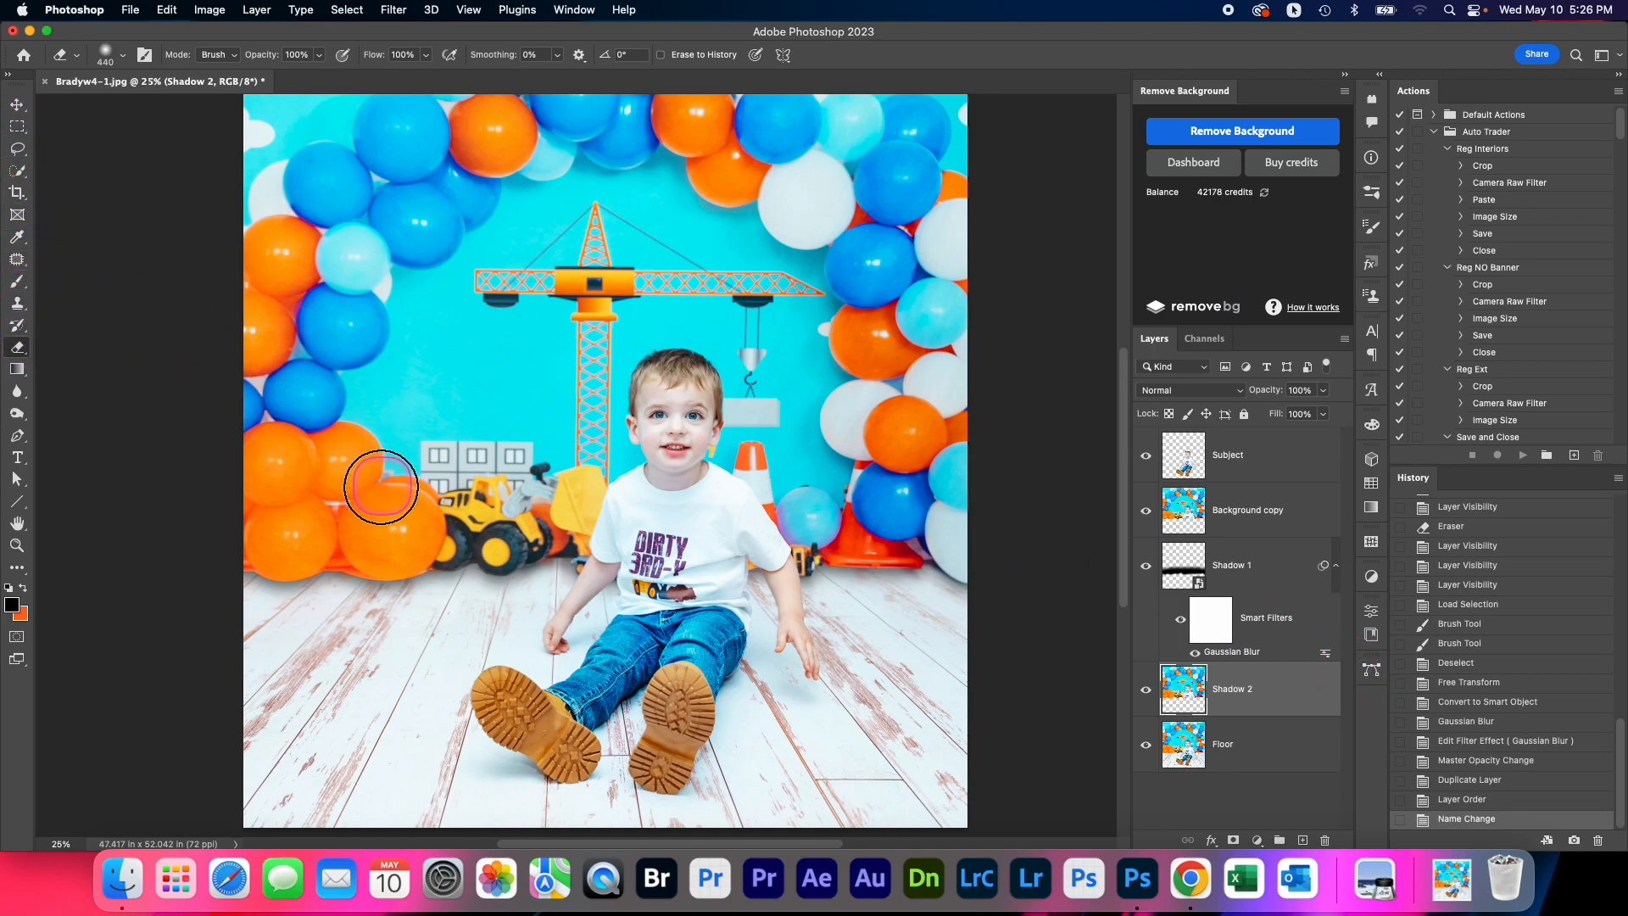
Erase the upper part of the Shadow 2 layer with a 761 px eraser and paint the selected remaining strip black with a 1902 px brush
left_click_drag(253, 215, 287, 215)
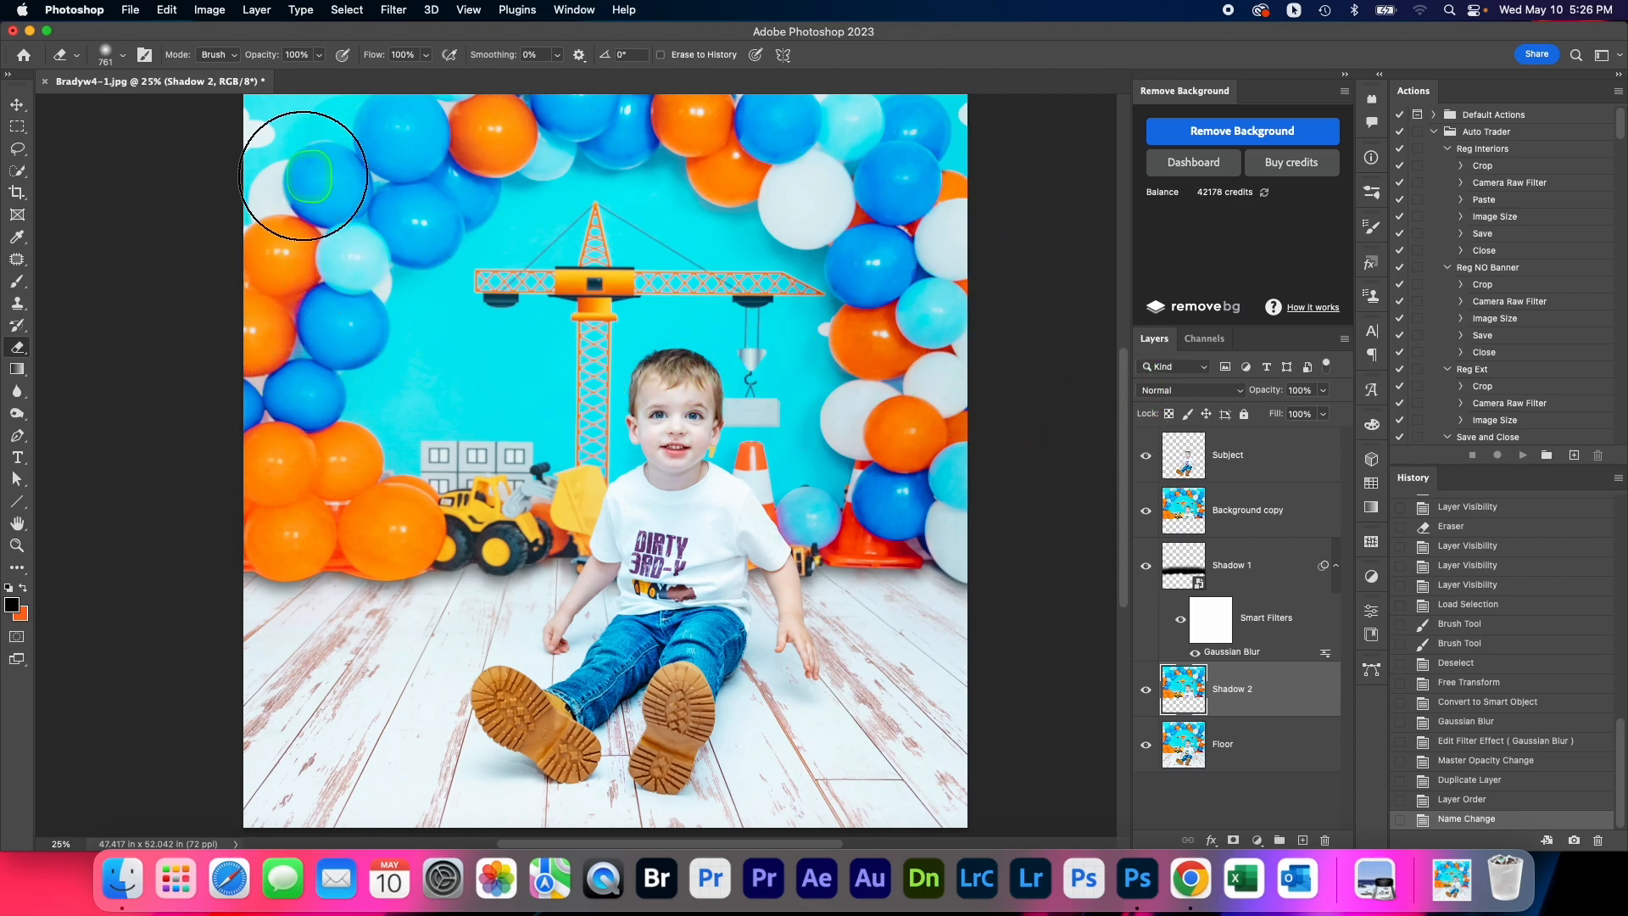
left_click_drag(341, 146, 947, 186)
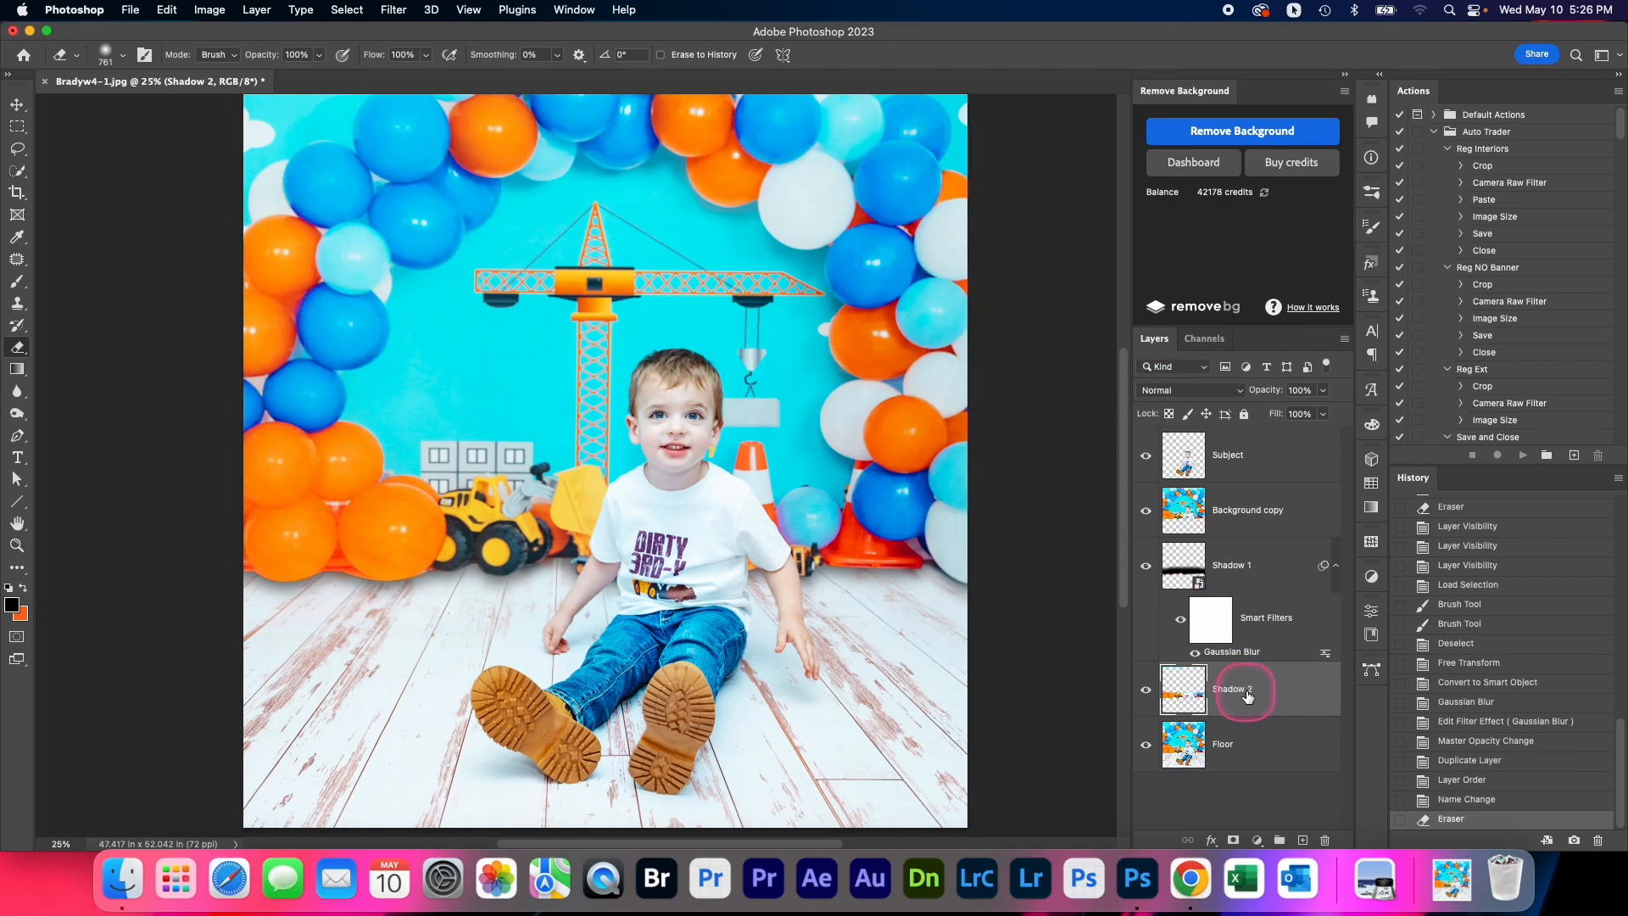
left_click(1184, 691, "super")
left_click(18, 284)
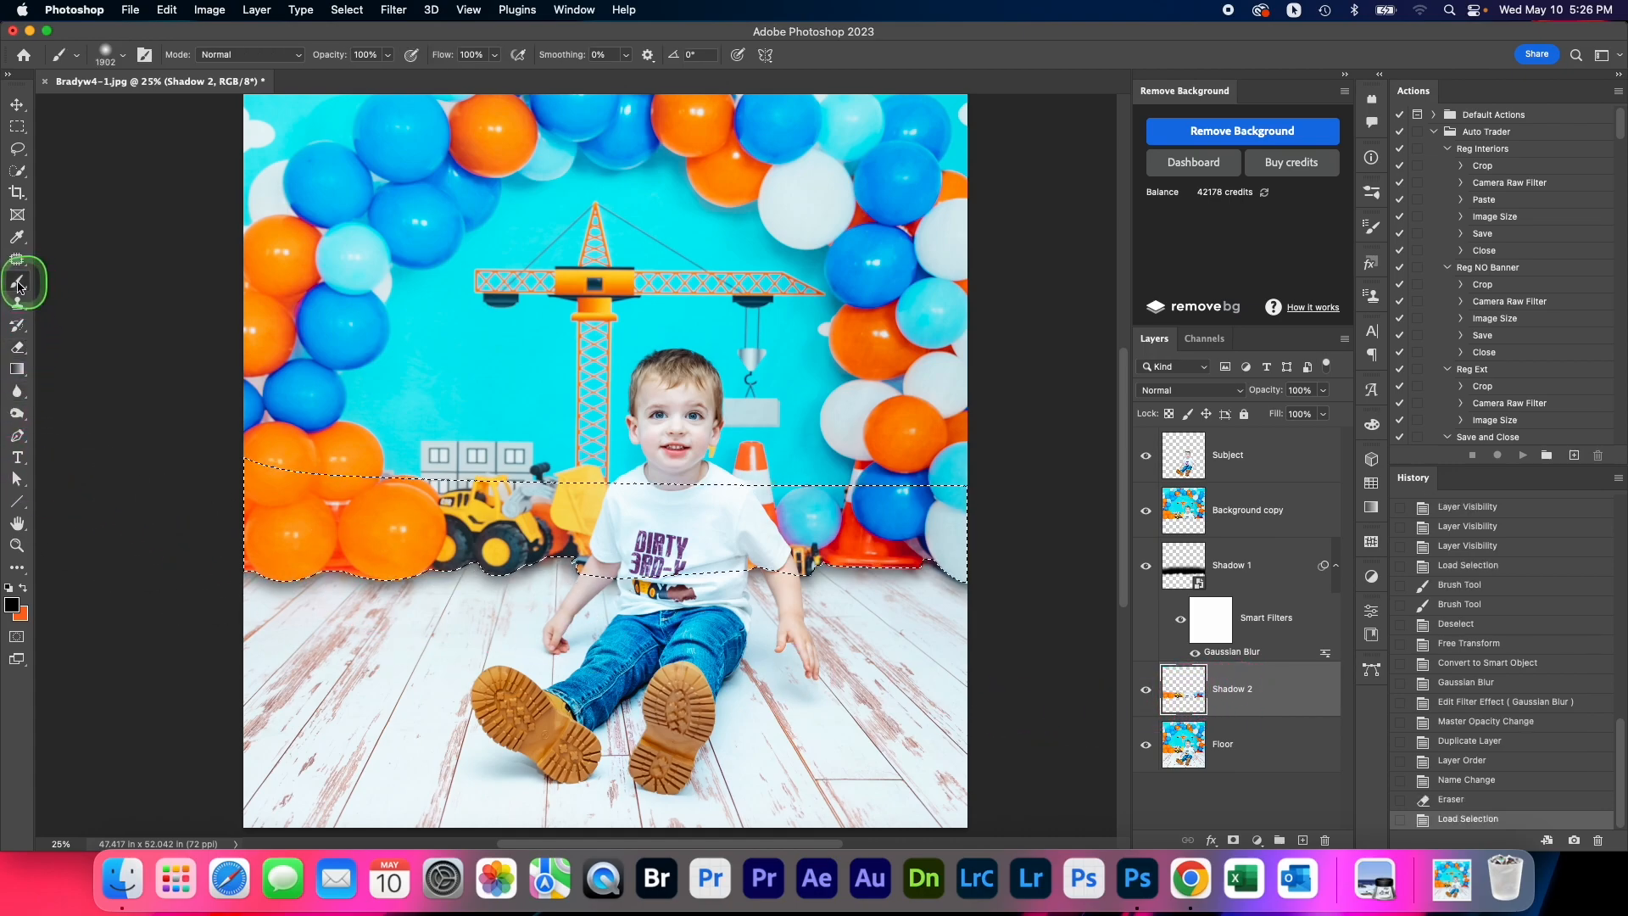
mouse_move(521, 469)
left_mouse_down()
mouse_move(800, 508)
mouse_move(600, 545)
left_mouse_up()
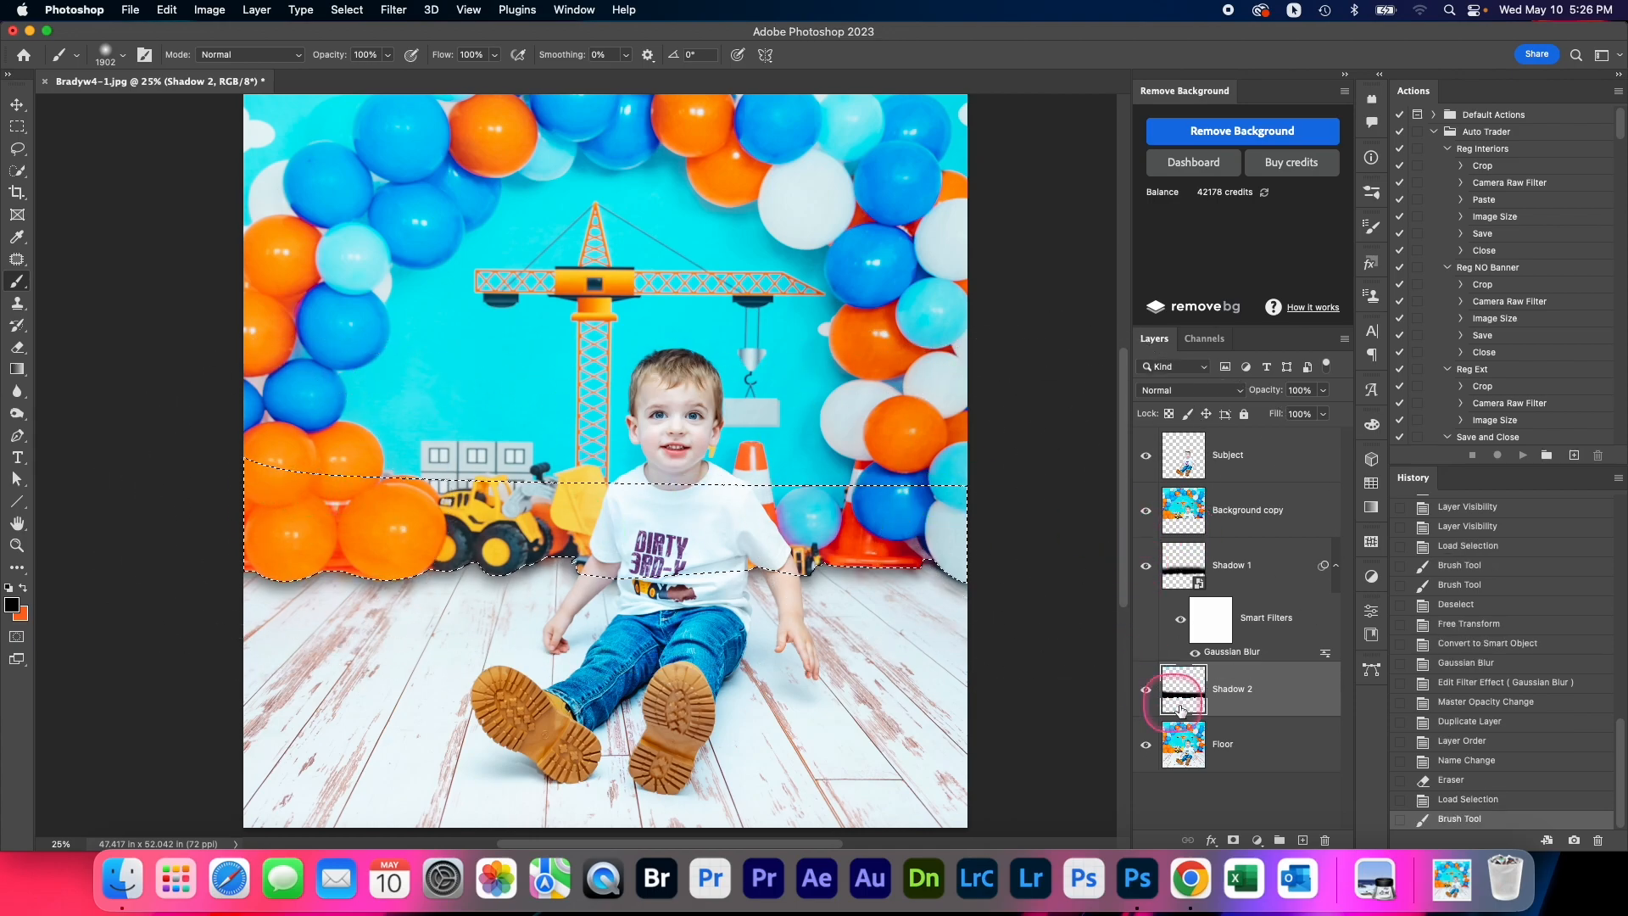
Convert the Shadow 2 layer to a smart object and clear the strip selection
key("super+t")
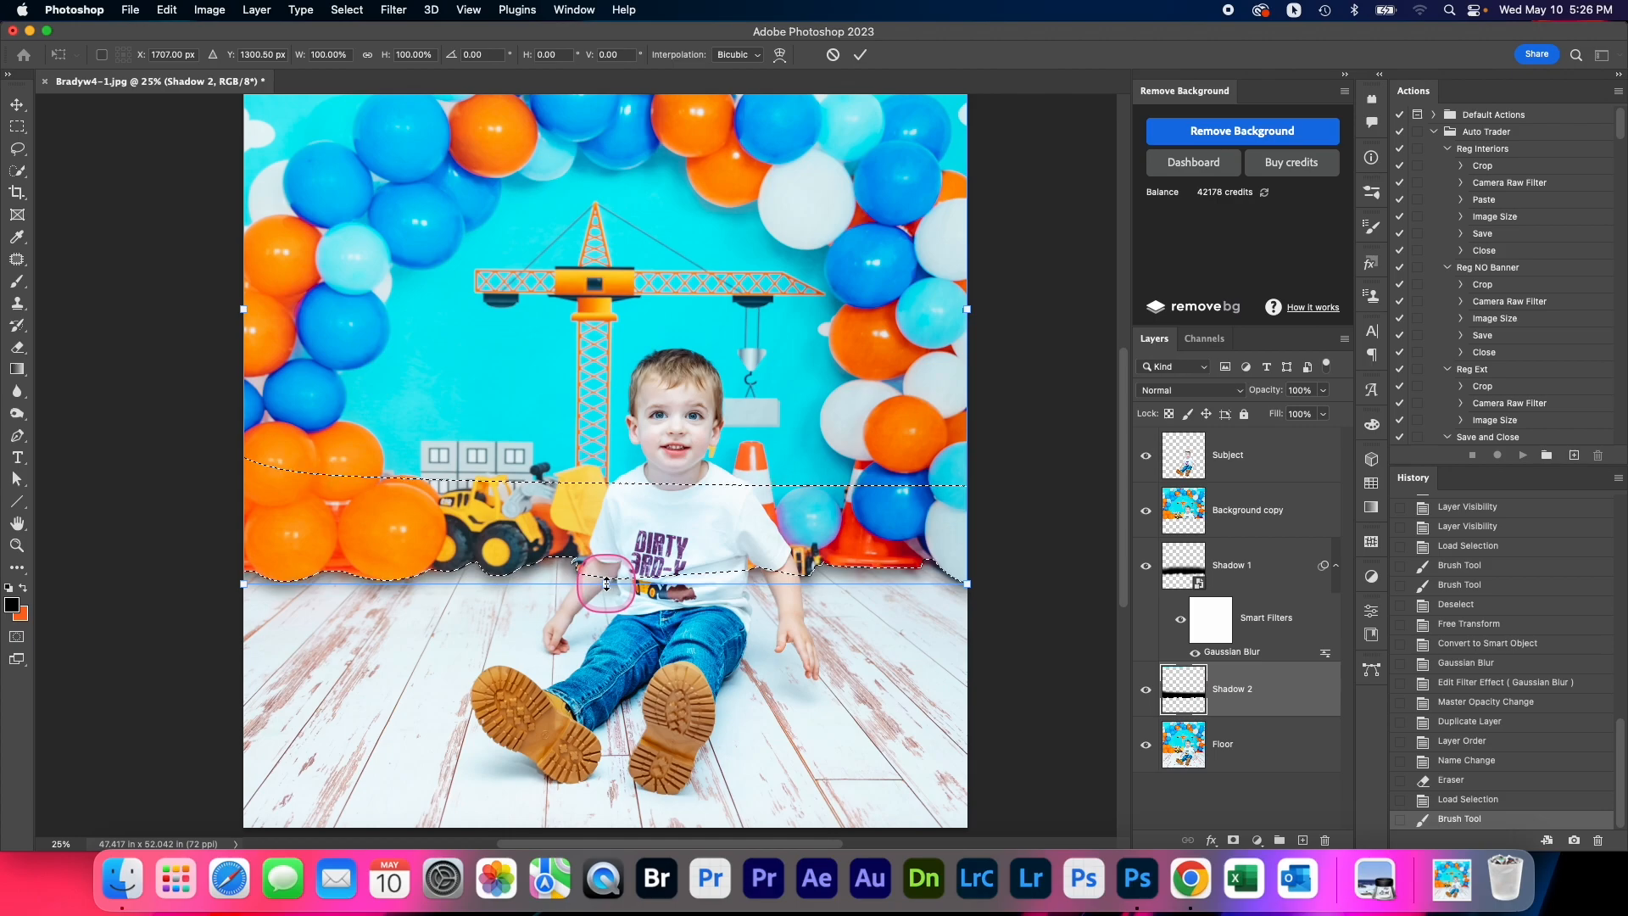
left_click(832, 54)
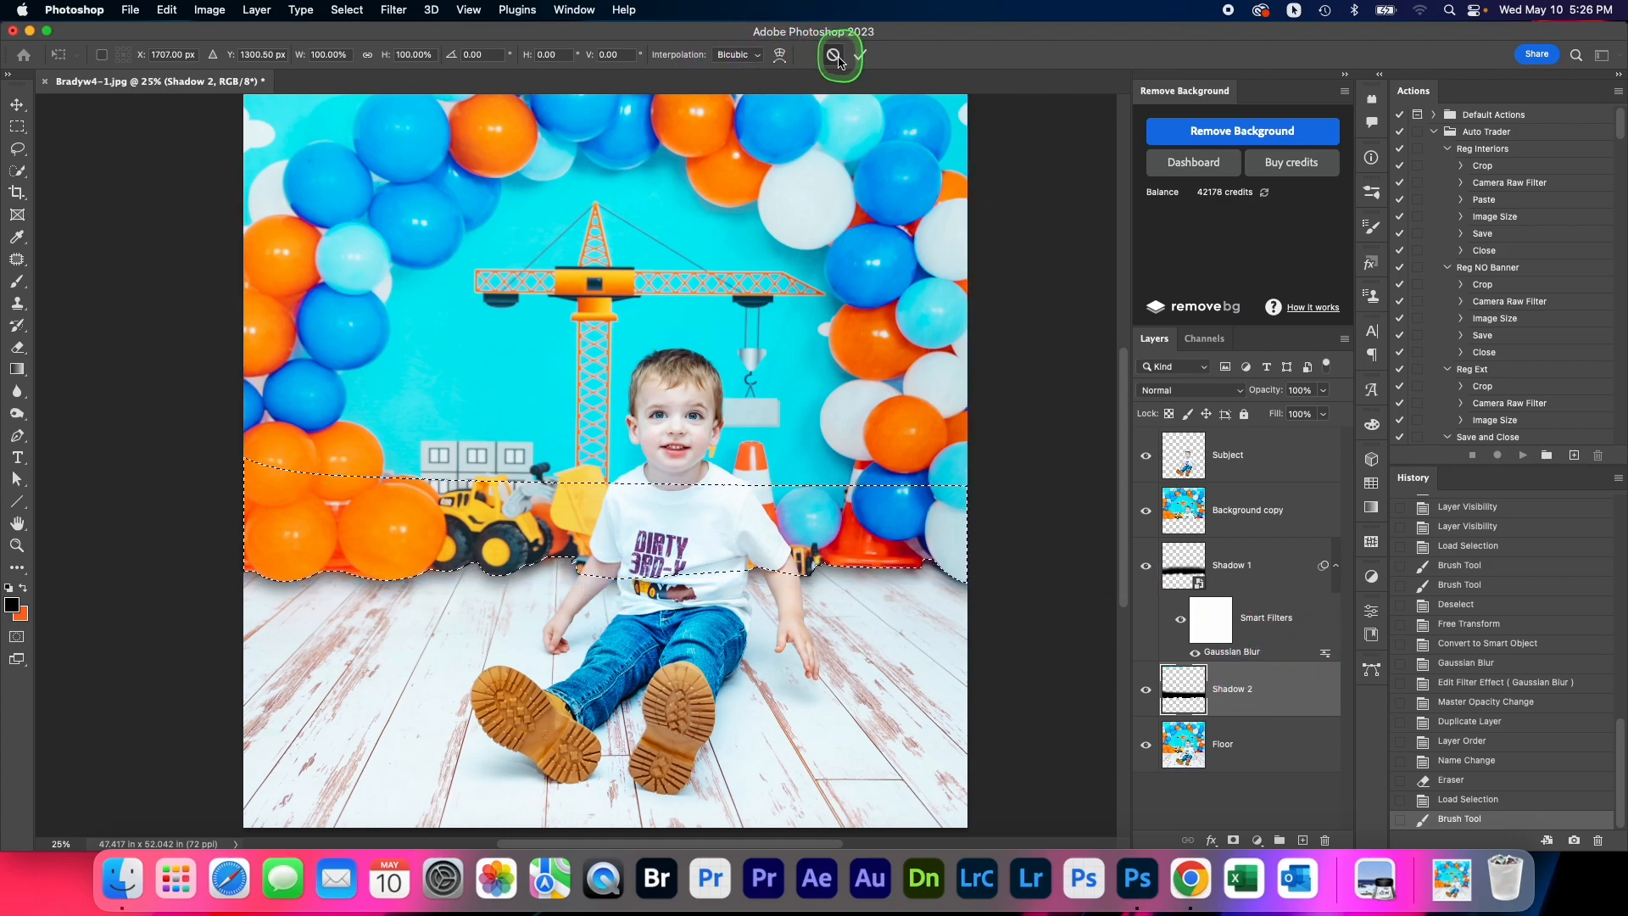
right_click(1217, 697)
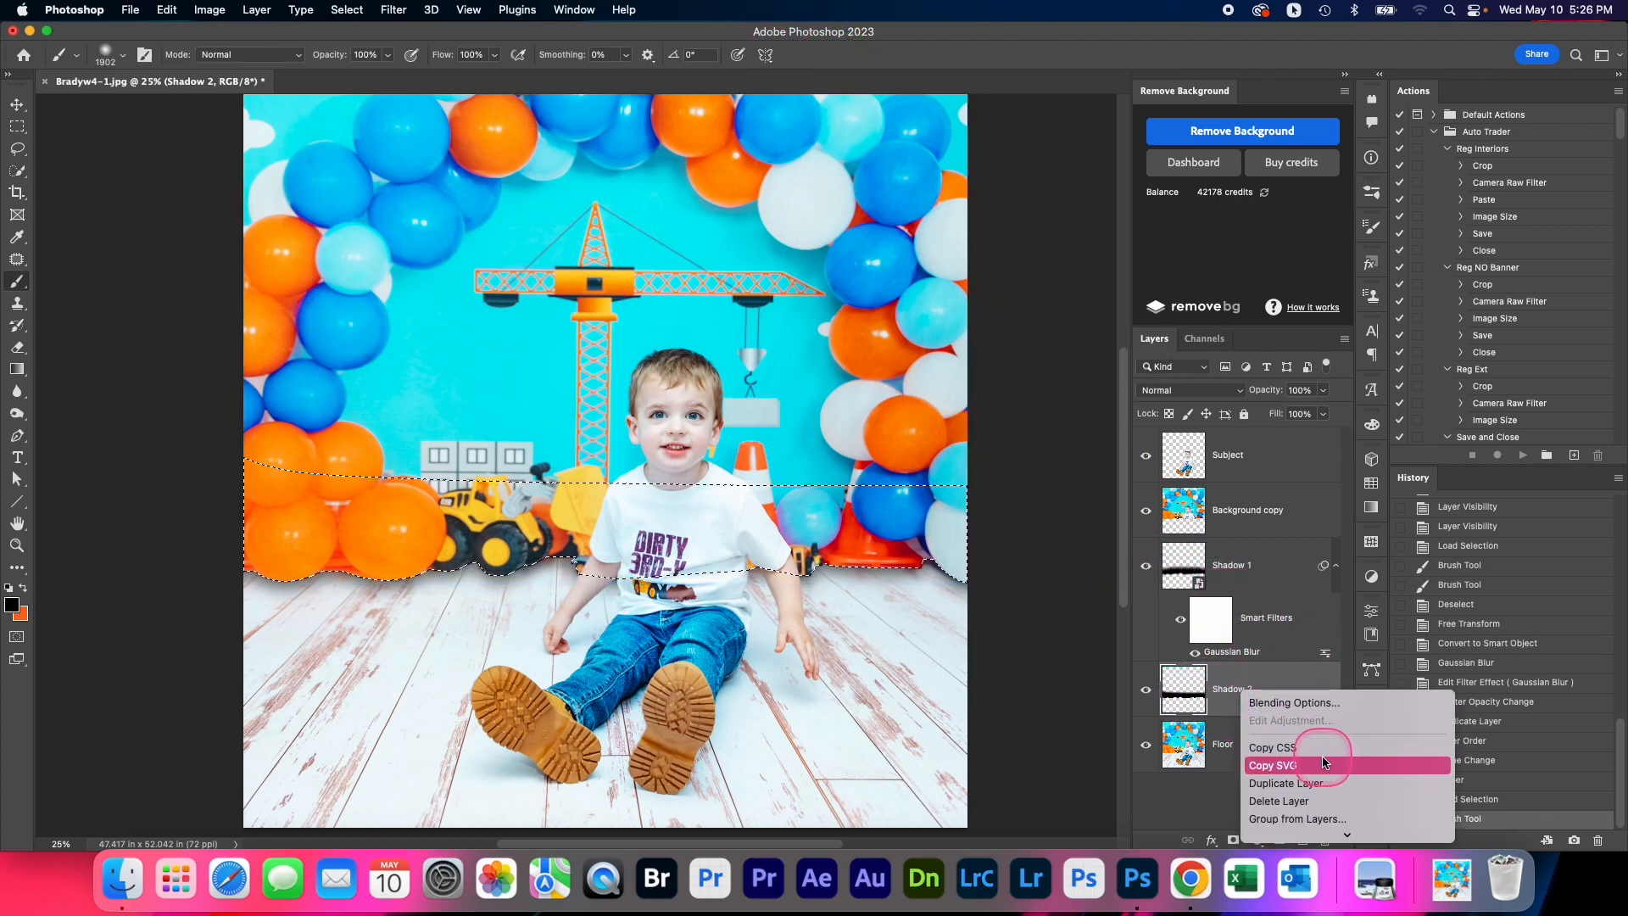
scroll(1327, 765, "down", 4)
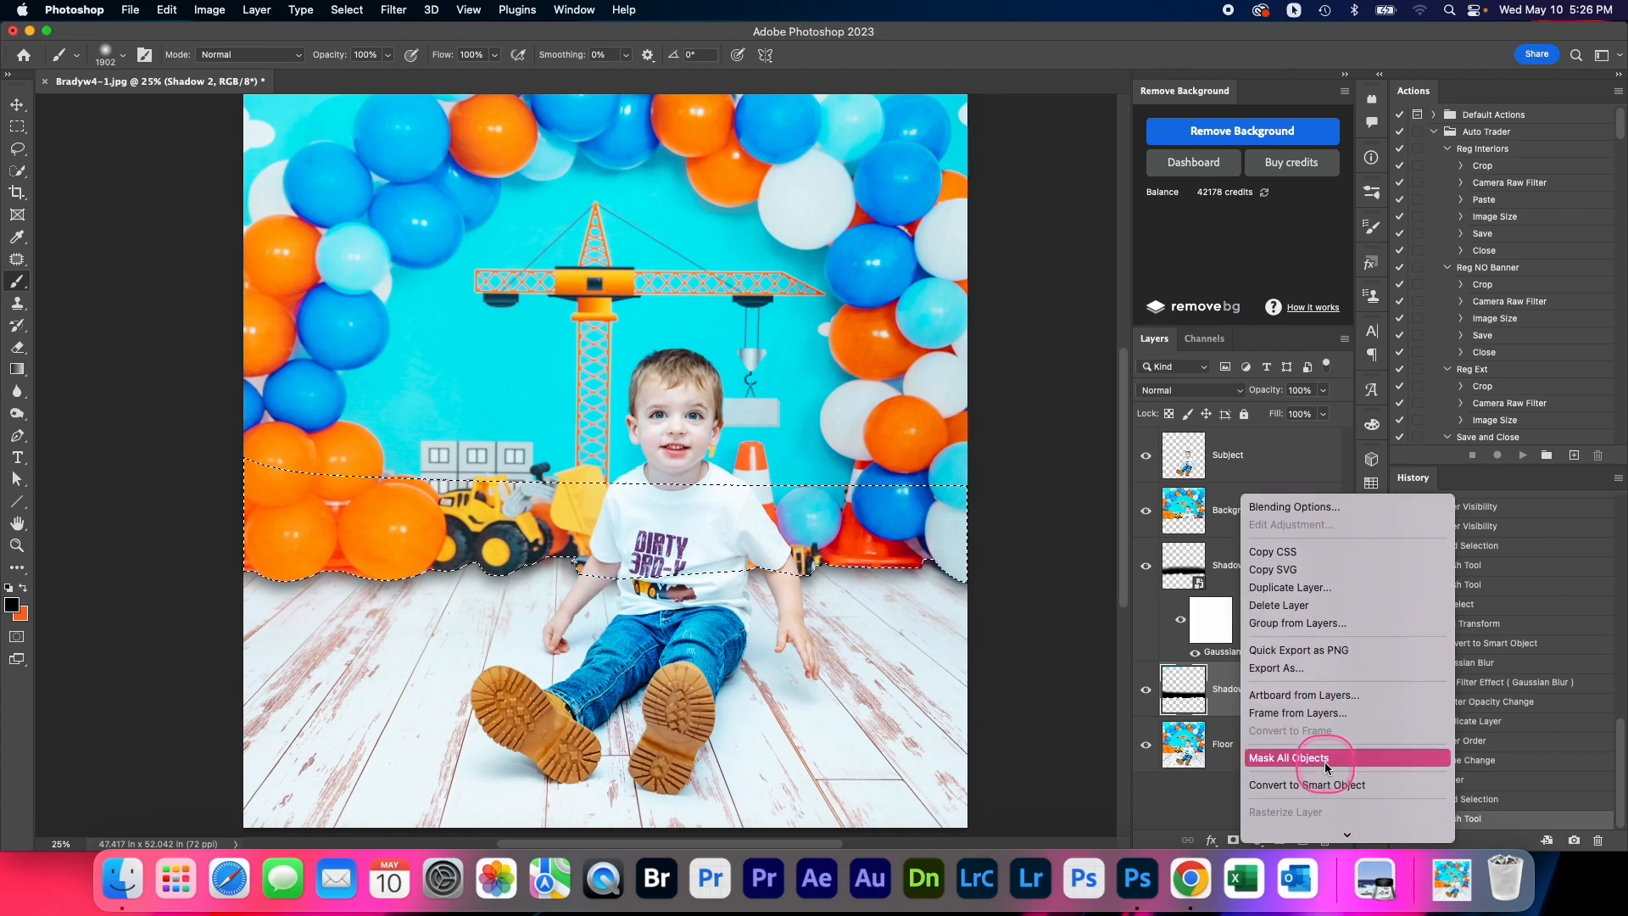
left_click(1330, 780)
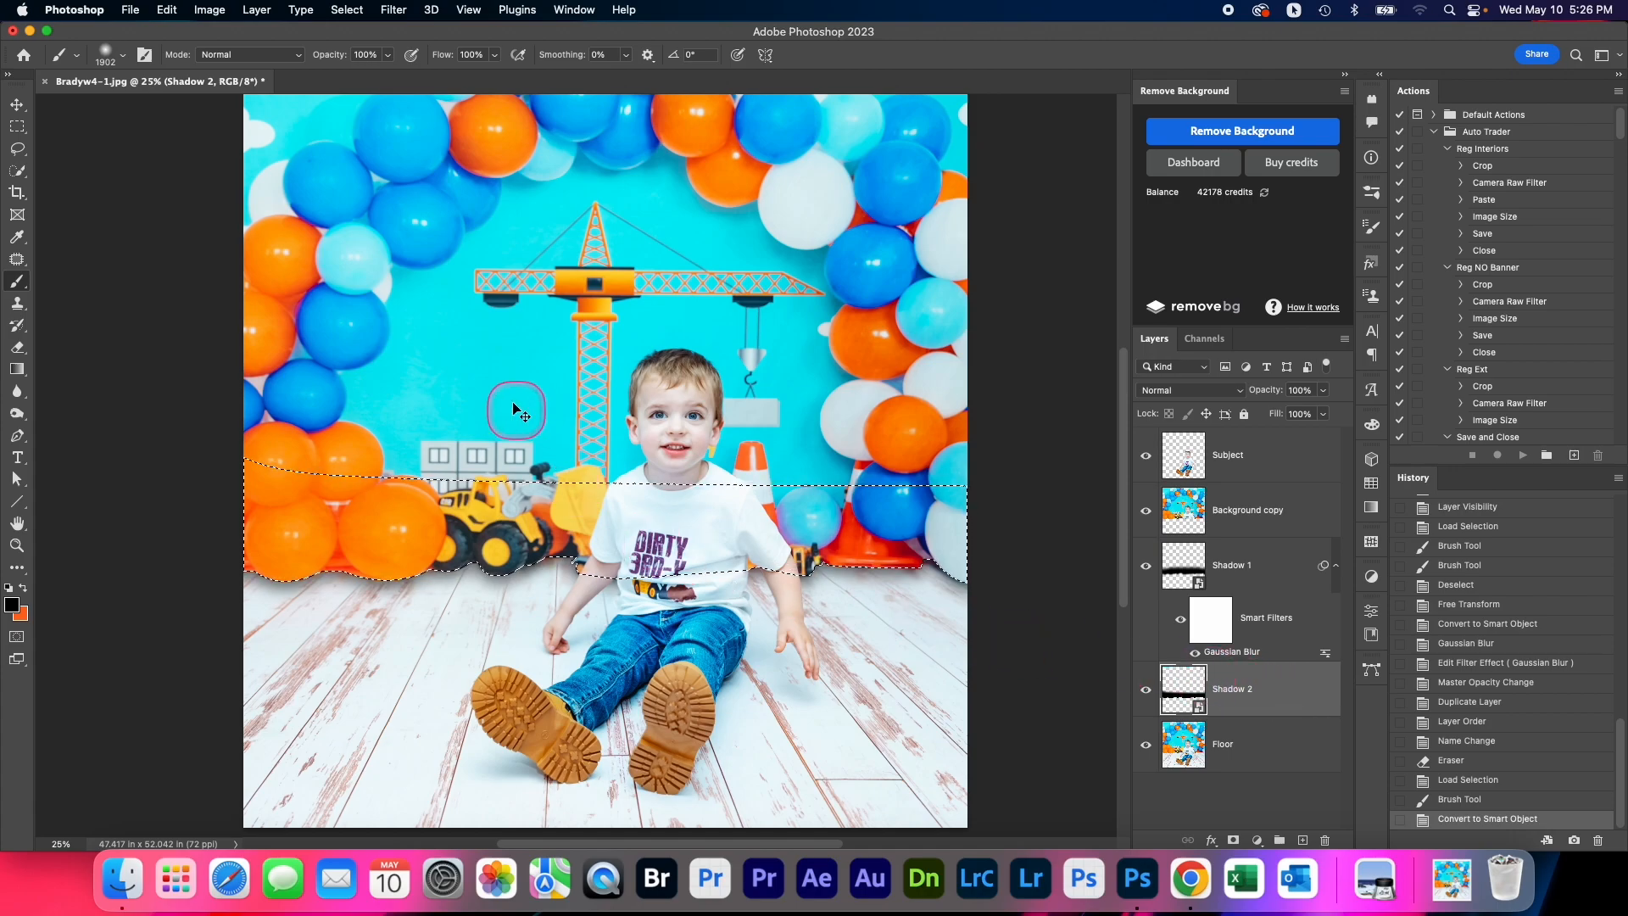
right_click(1249, 695)
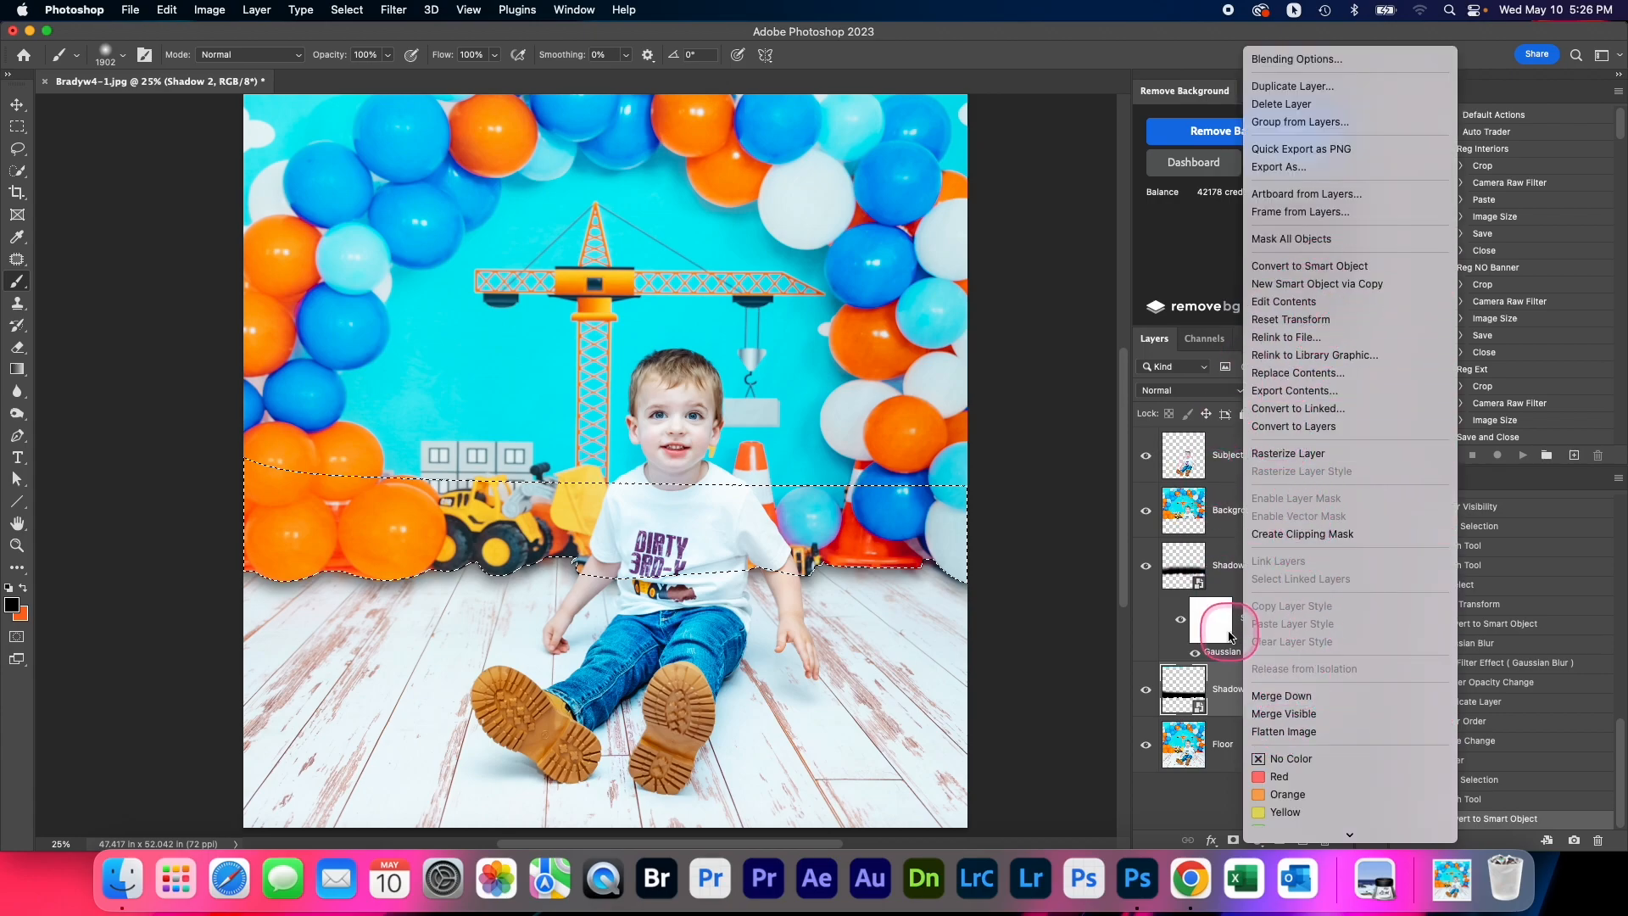
left_click(1160, 689)
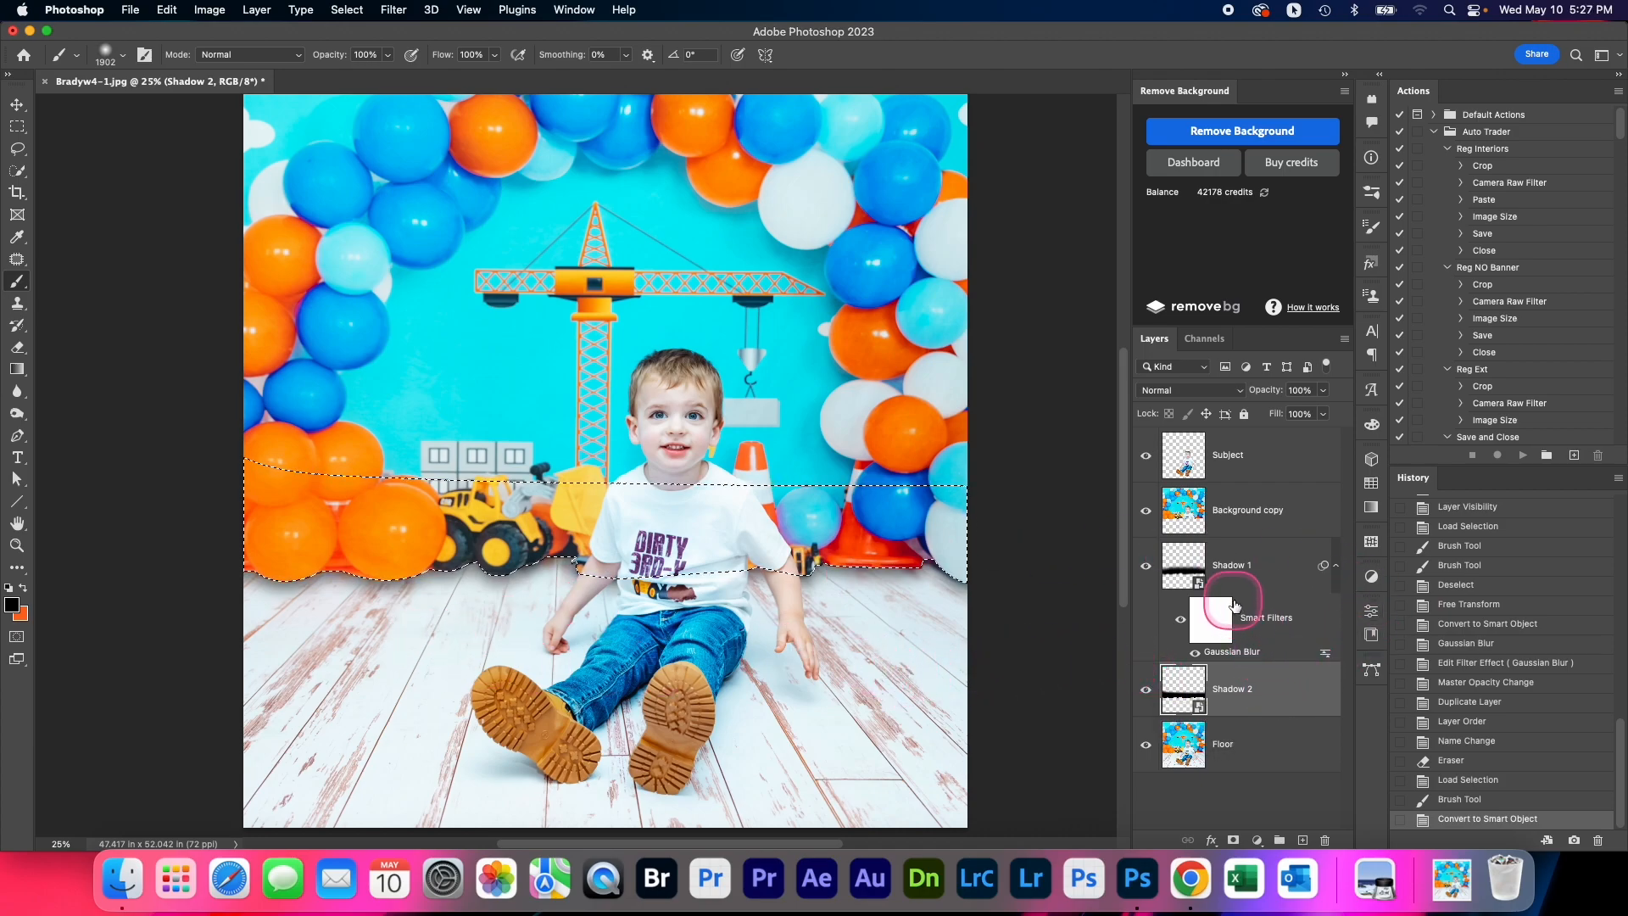
key("super+d")
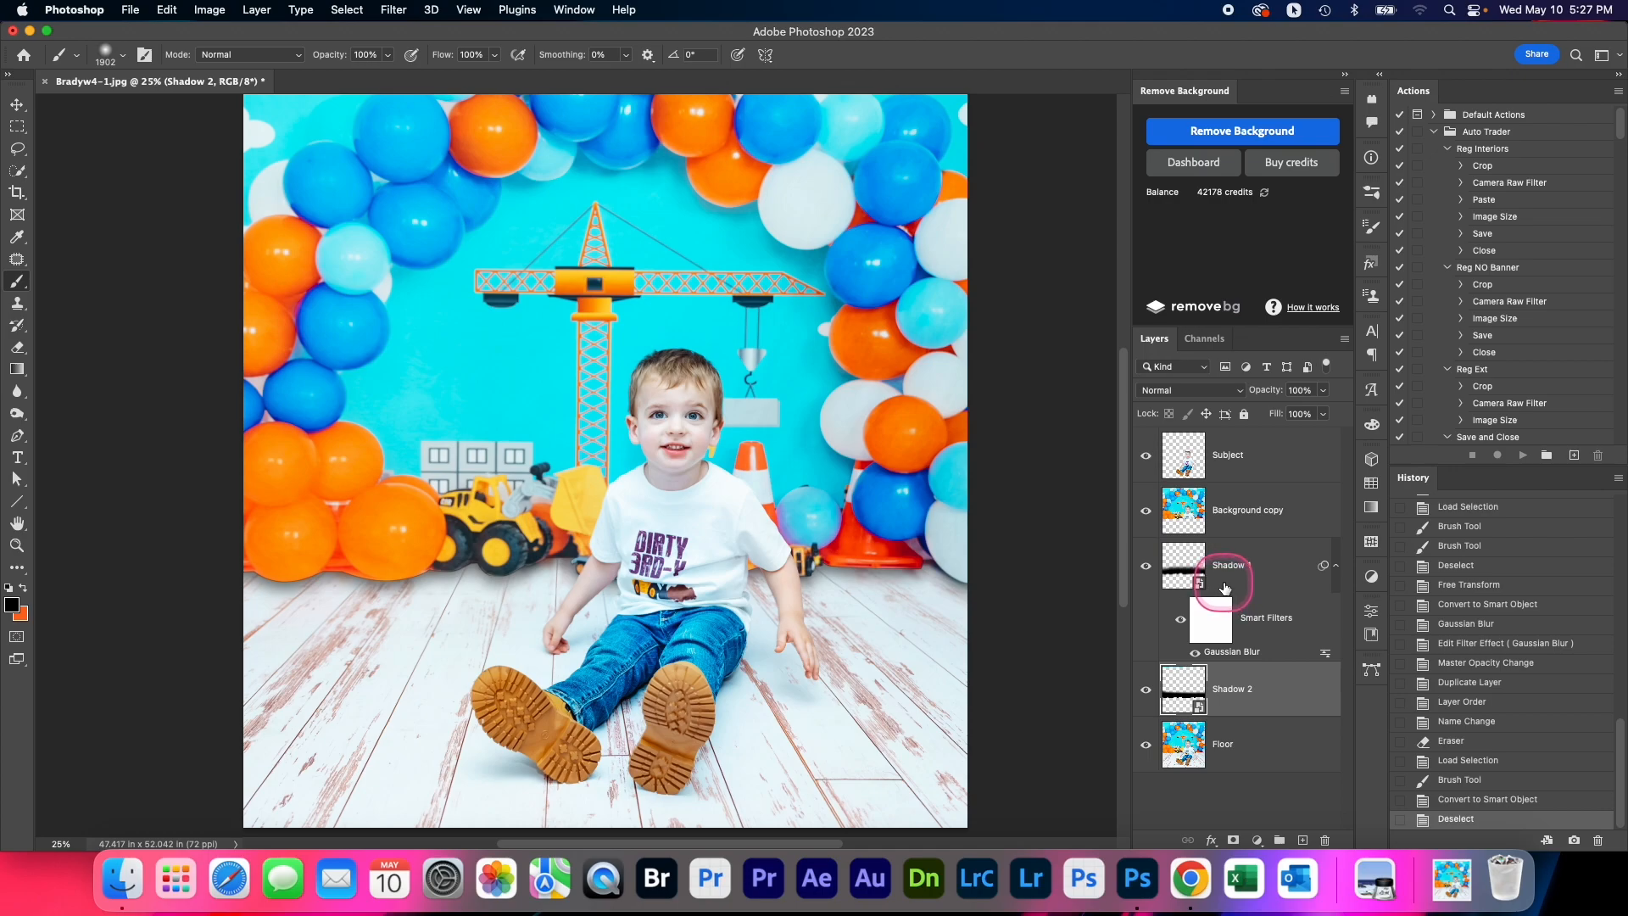
Stretch the Shadow 2 strip downward to about 104.5% height with Free Transform, reaching further onto the floor than Shadow 1
key("super+t")
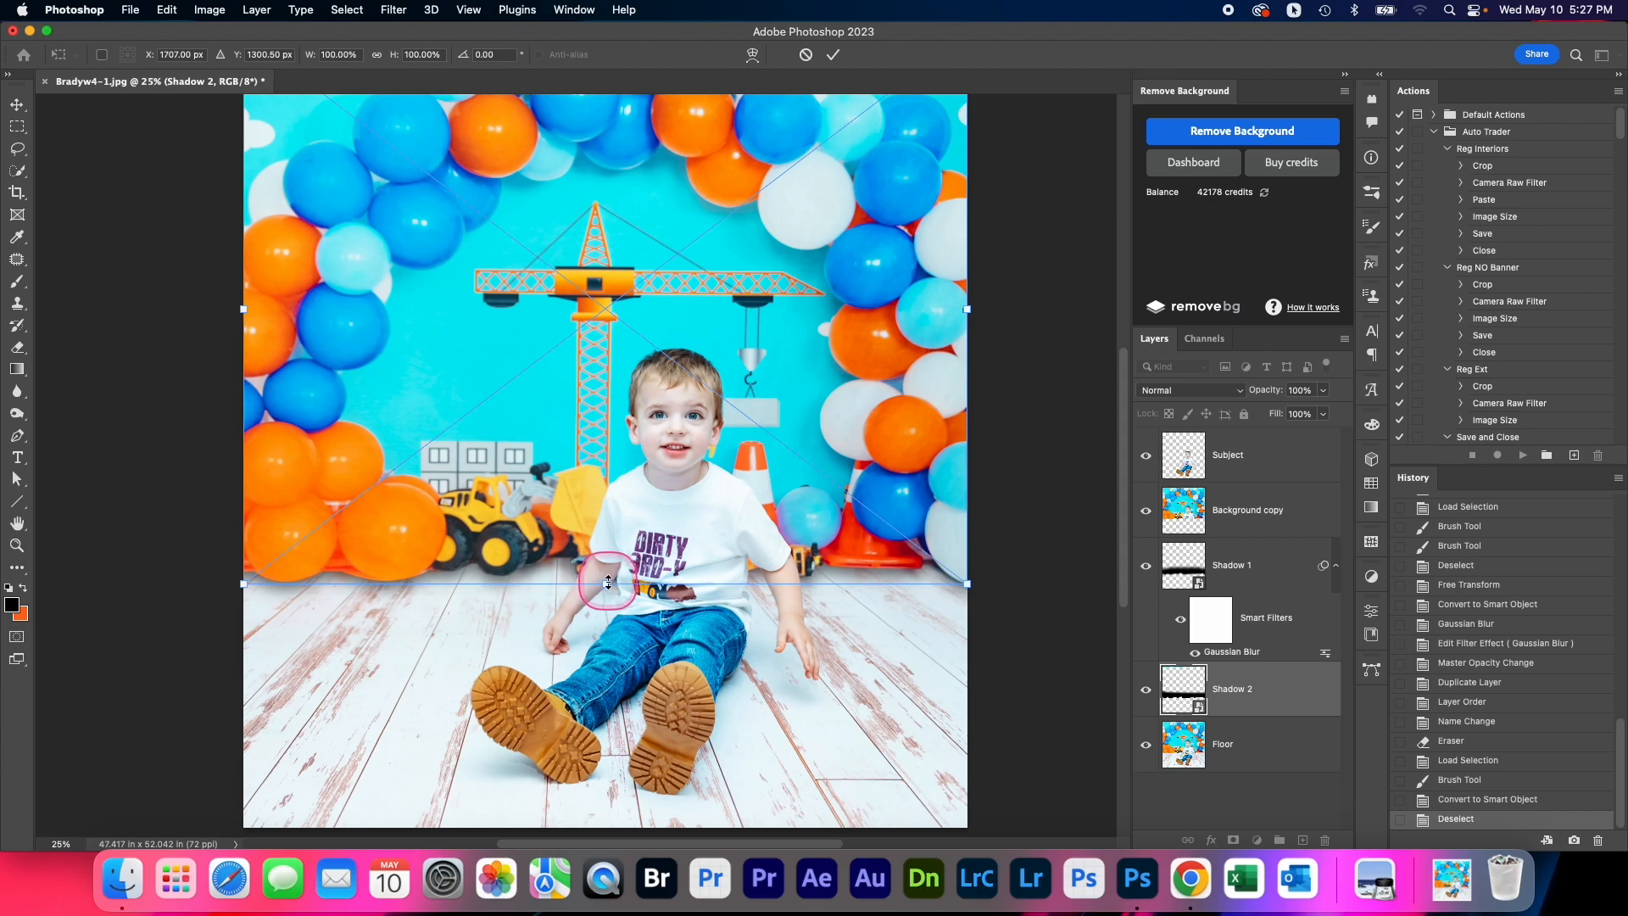
left_click_drag(607, 583, 608, 608)
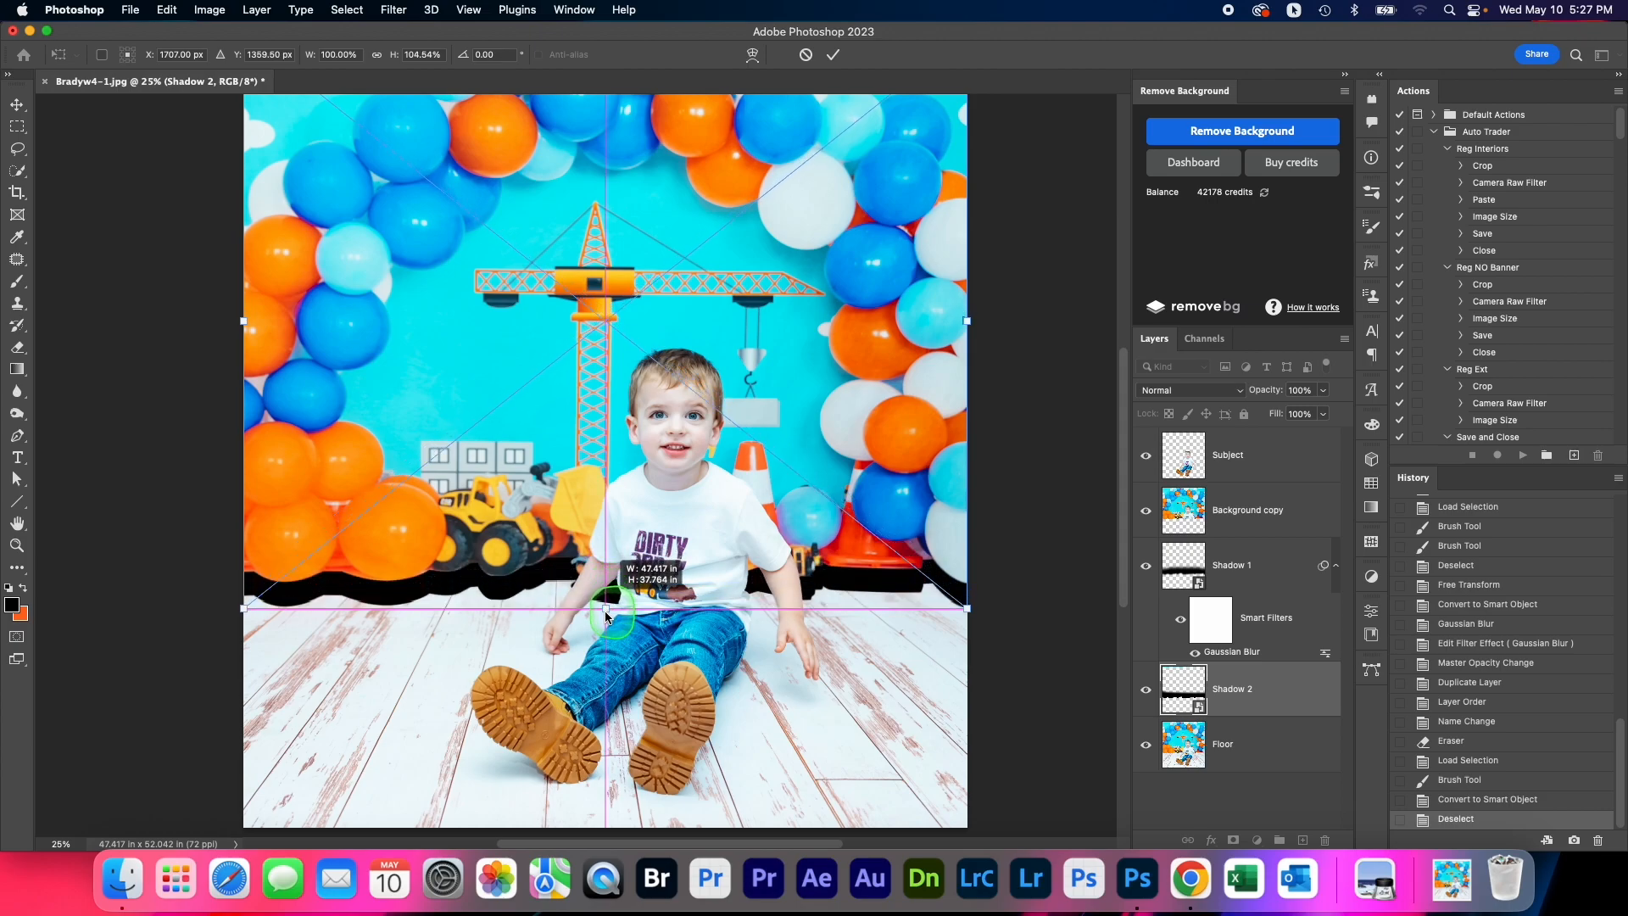
left_click_drag(607, 617, 607, 617)
left_click(832, 61)
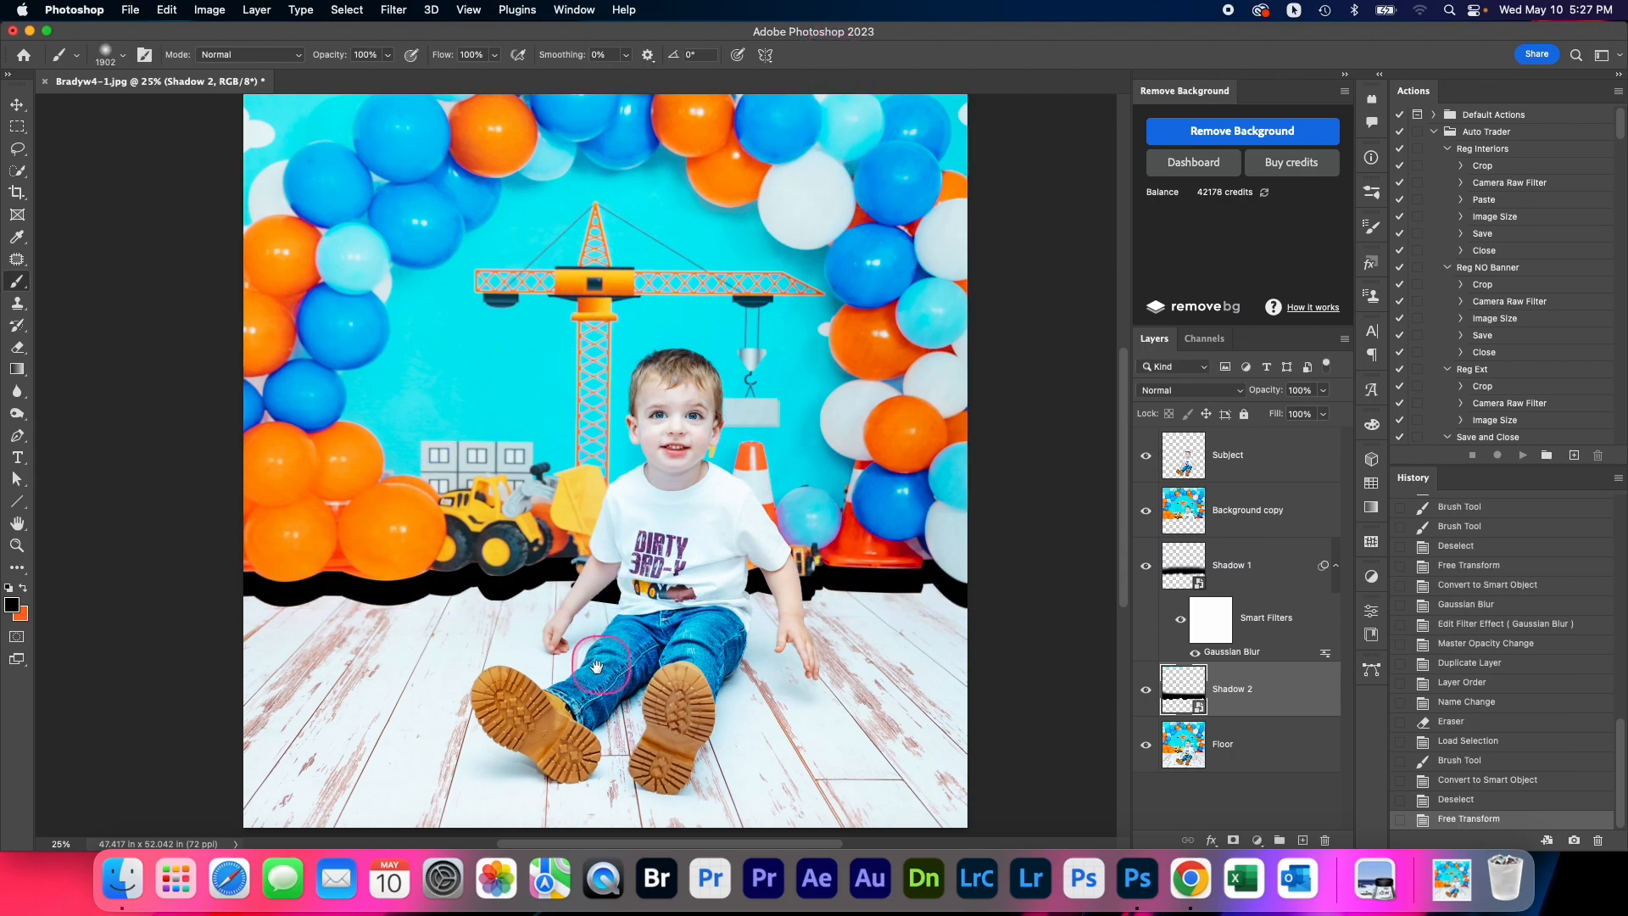
Apply a Gaussian Blur with a 120.7 pixel radius to the Shadow 2 layer and lower its opacity to 33%
key("super+minus")
left_click(395, 11)
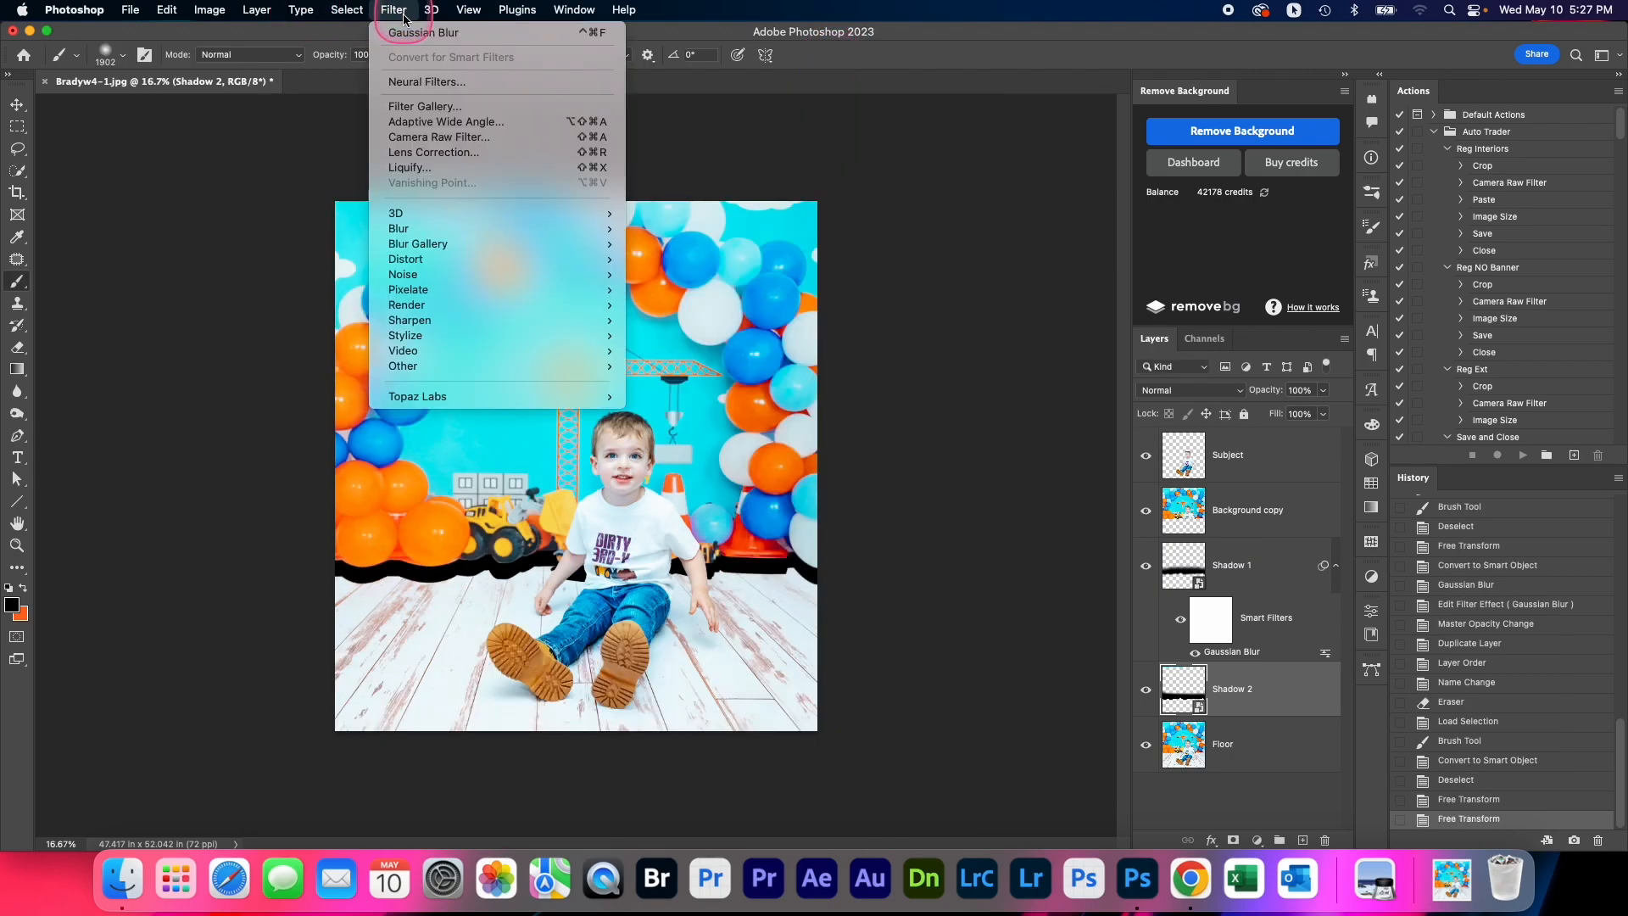
left_click(431, 228)
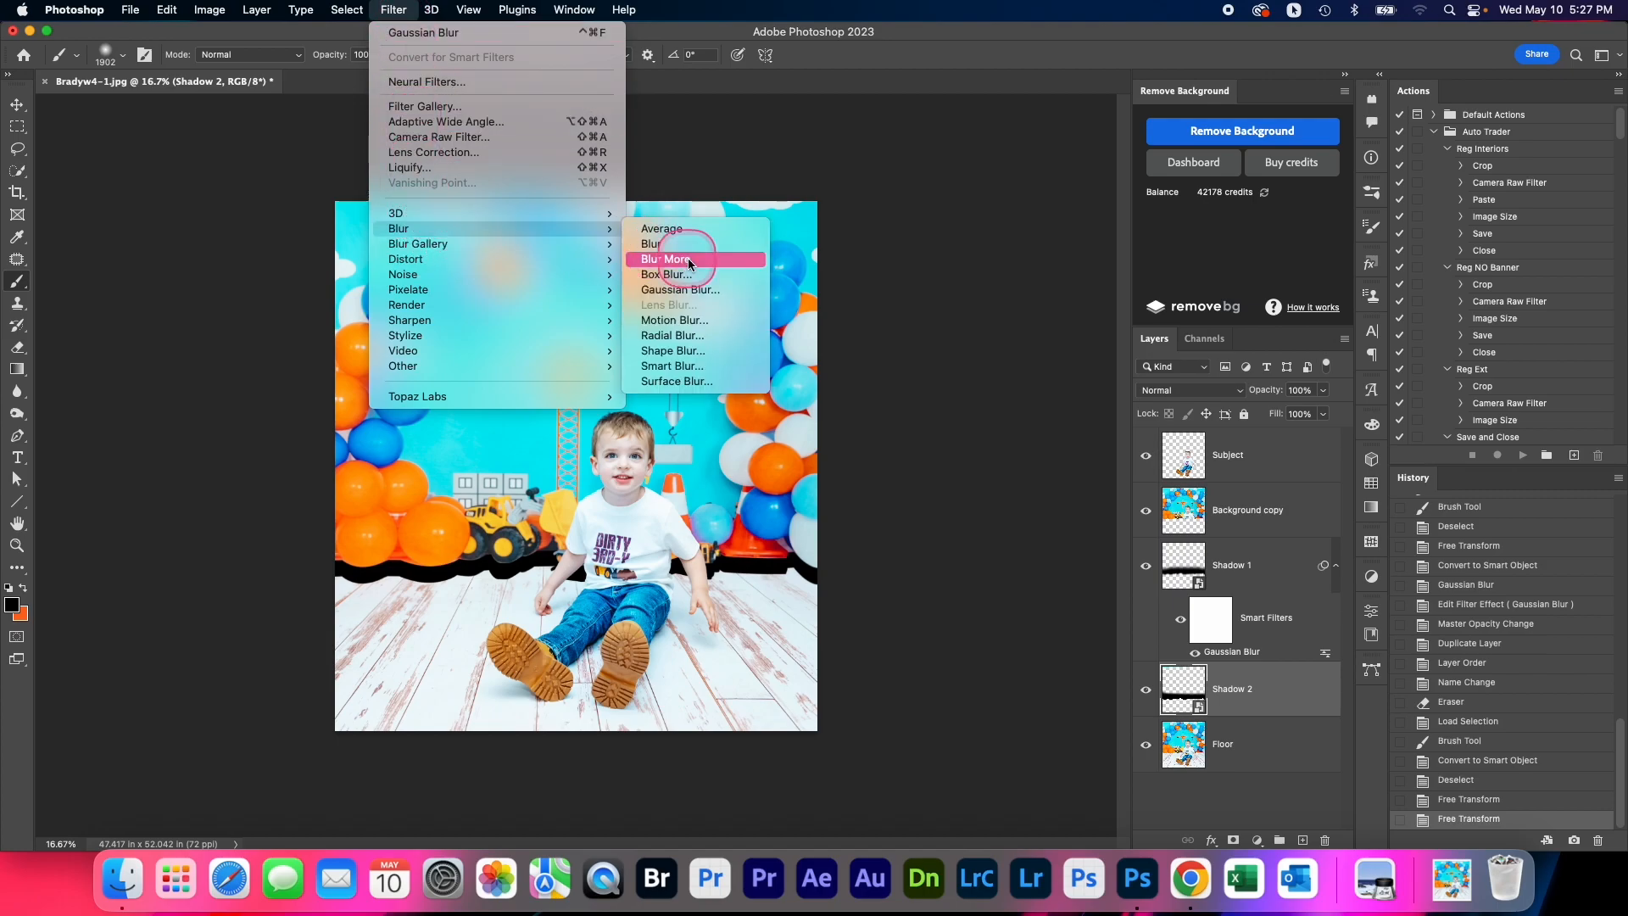
left_click(688, 289)
left_click_drag(955, 418, 993, 414)
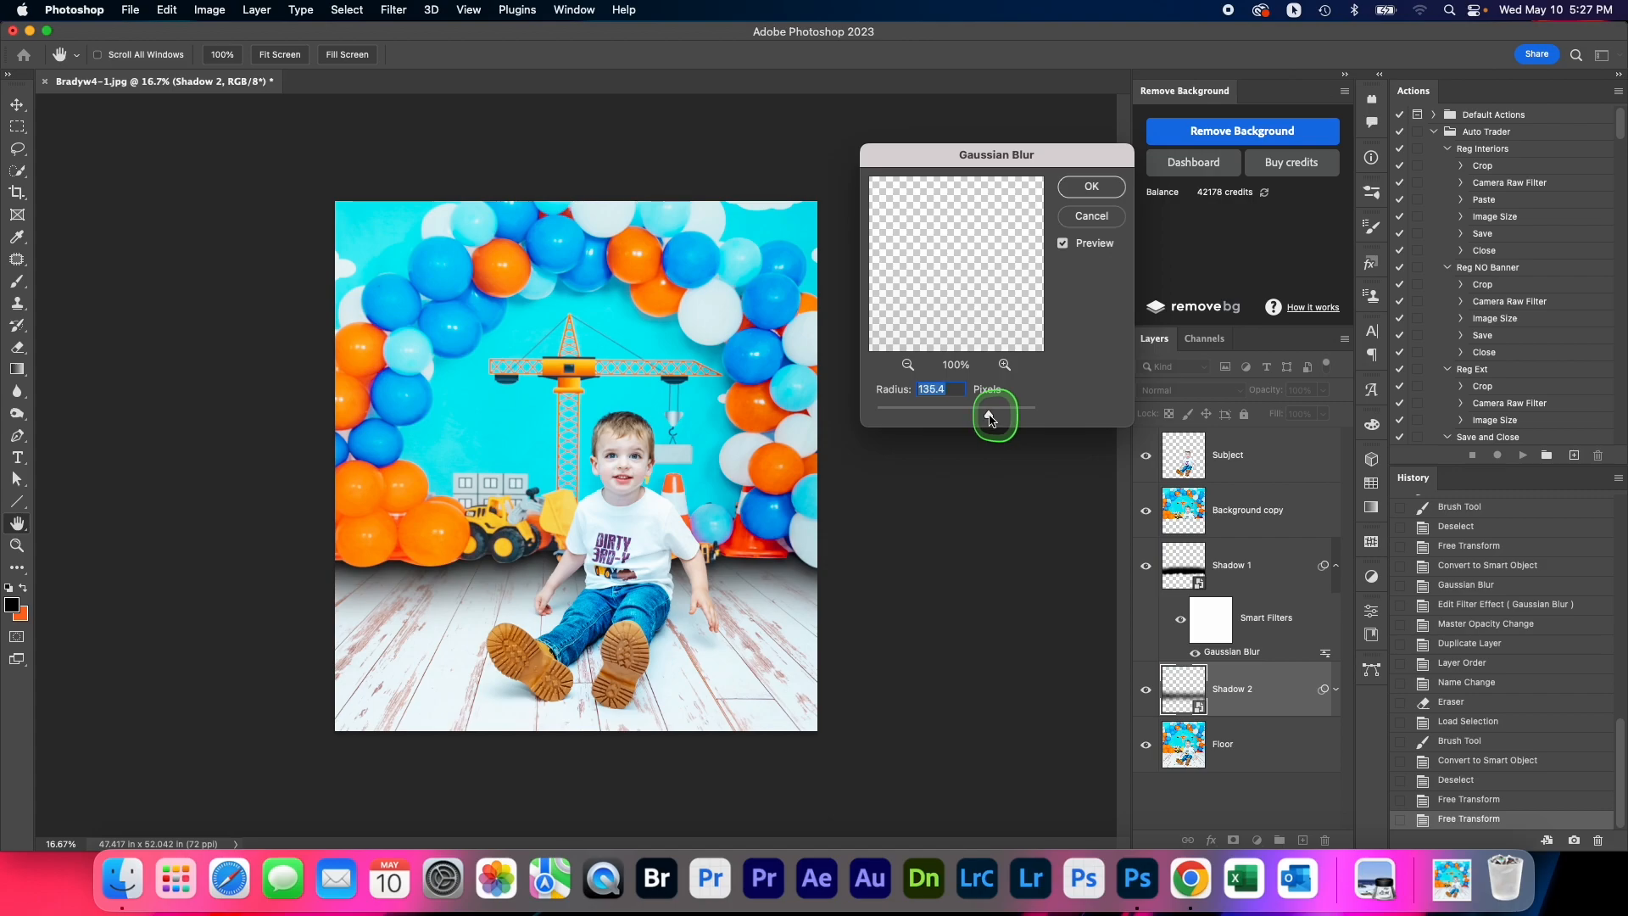
left_click(1105, 188)
left_click(1321, 394)
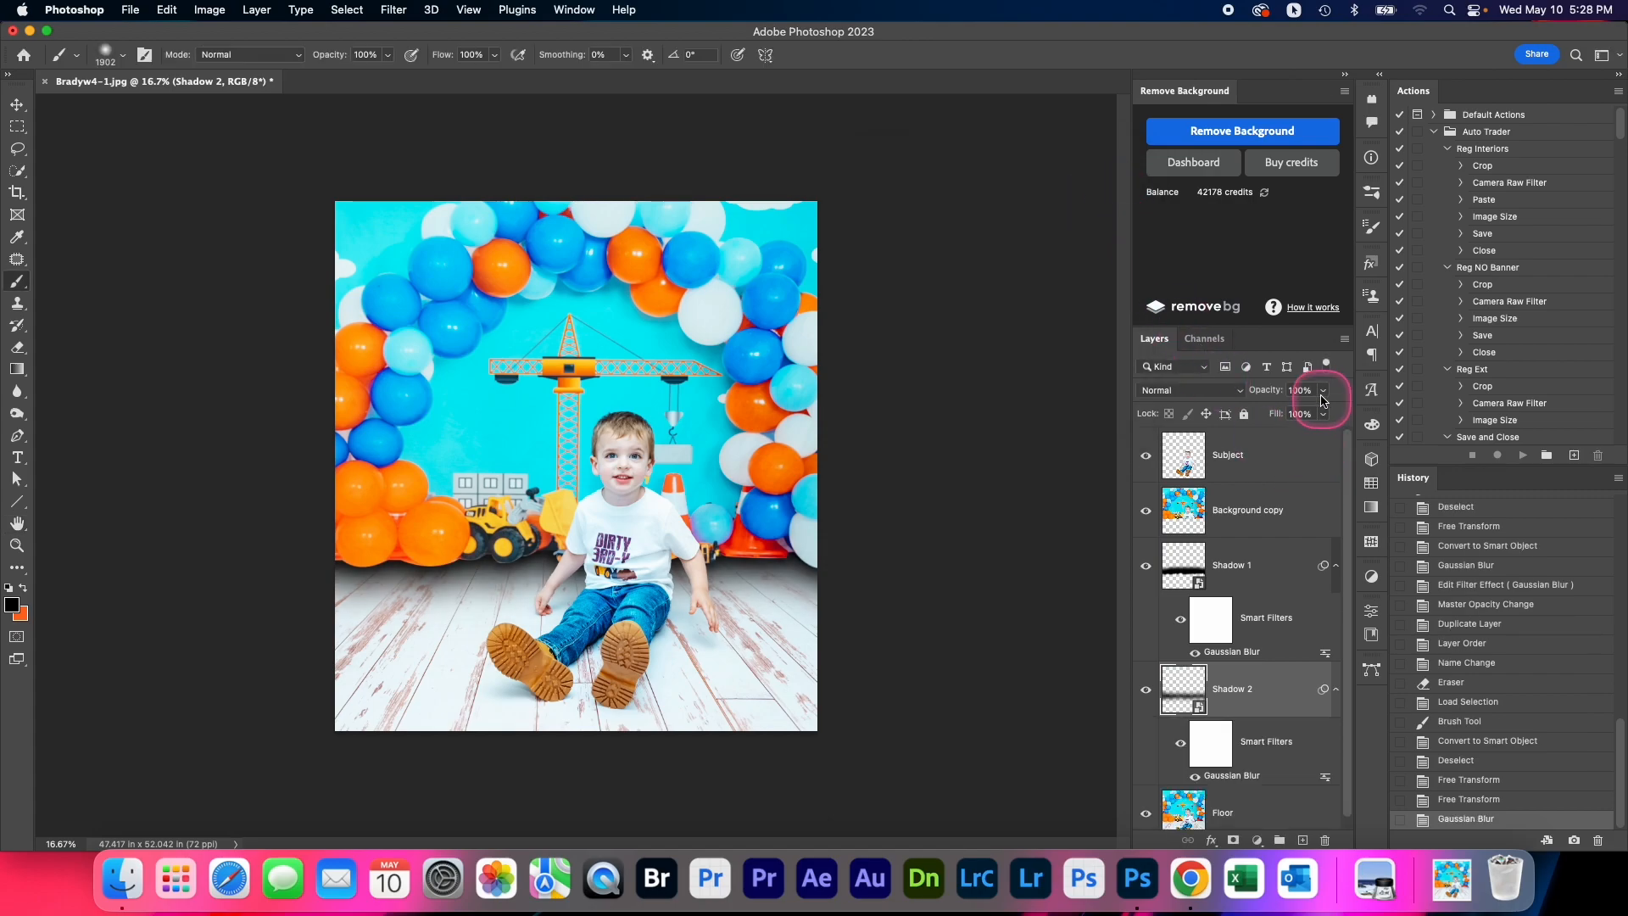
left_click_drag(1321, 407, 1262, 417)
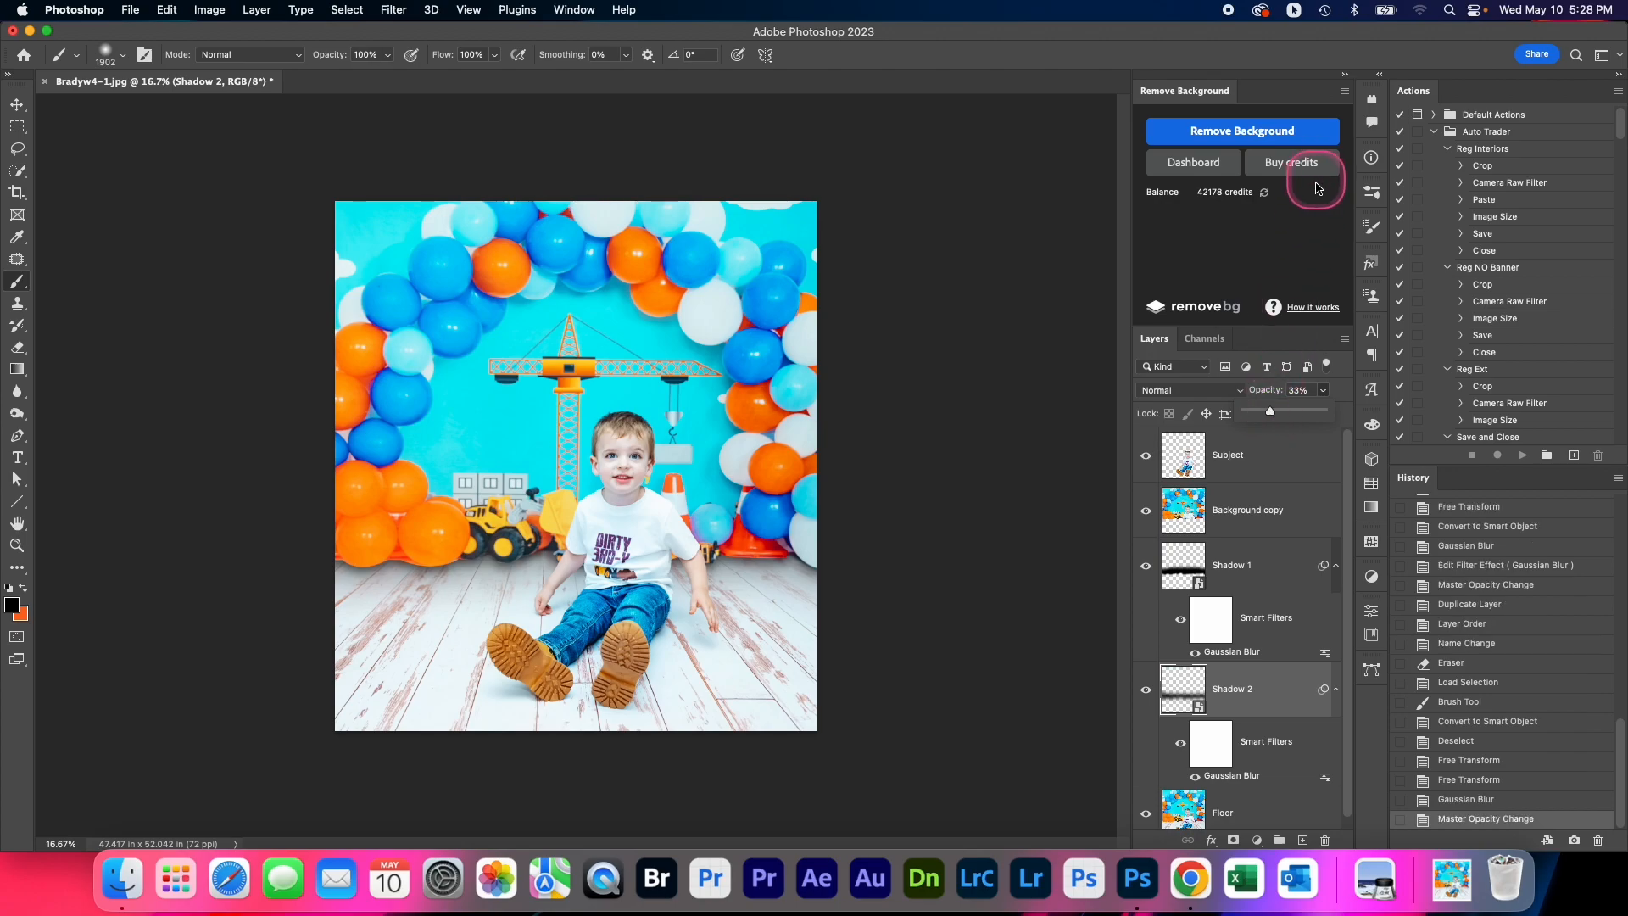
left_click(1324, 390)
Soften a short stretch of the Floor layer beneath the orange balloons using the Blur tool at 140 px
scroll(1247, 619, "down", 1)
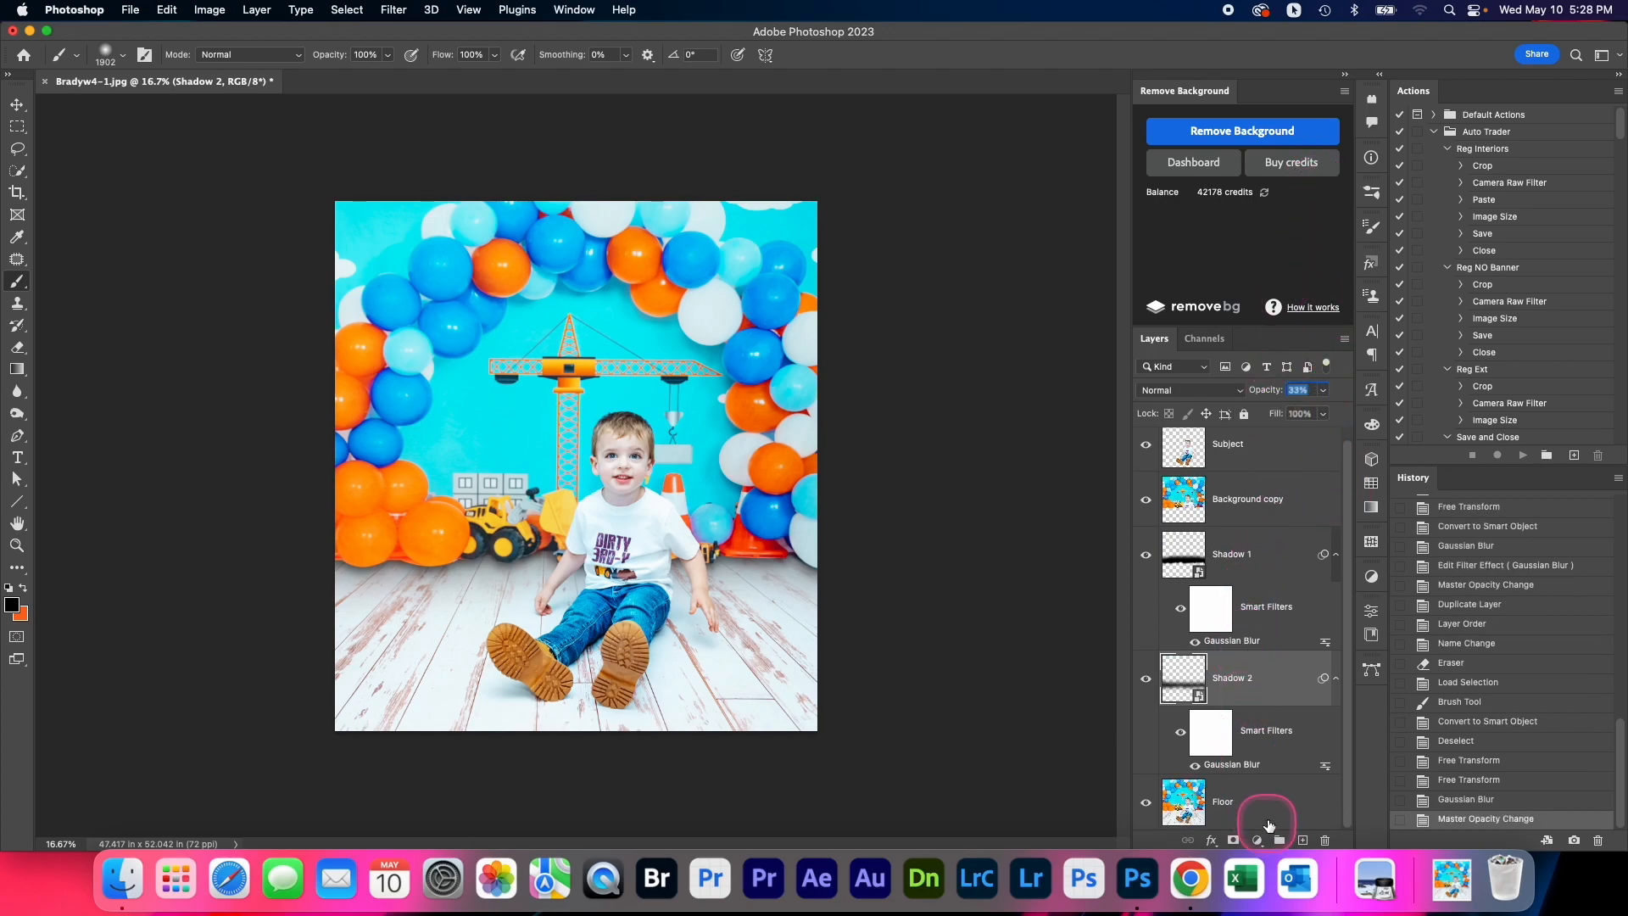
left_click(1280, 801)
left_click(15, 403)
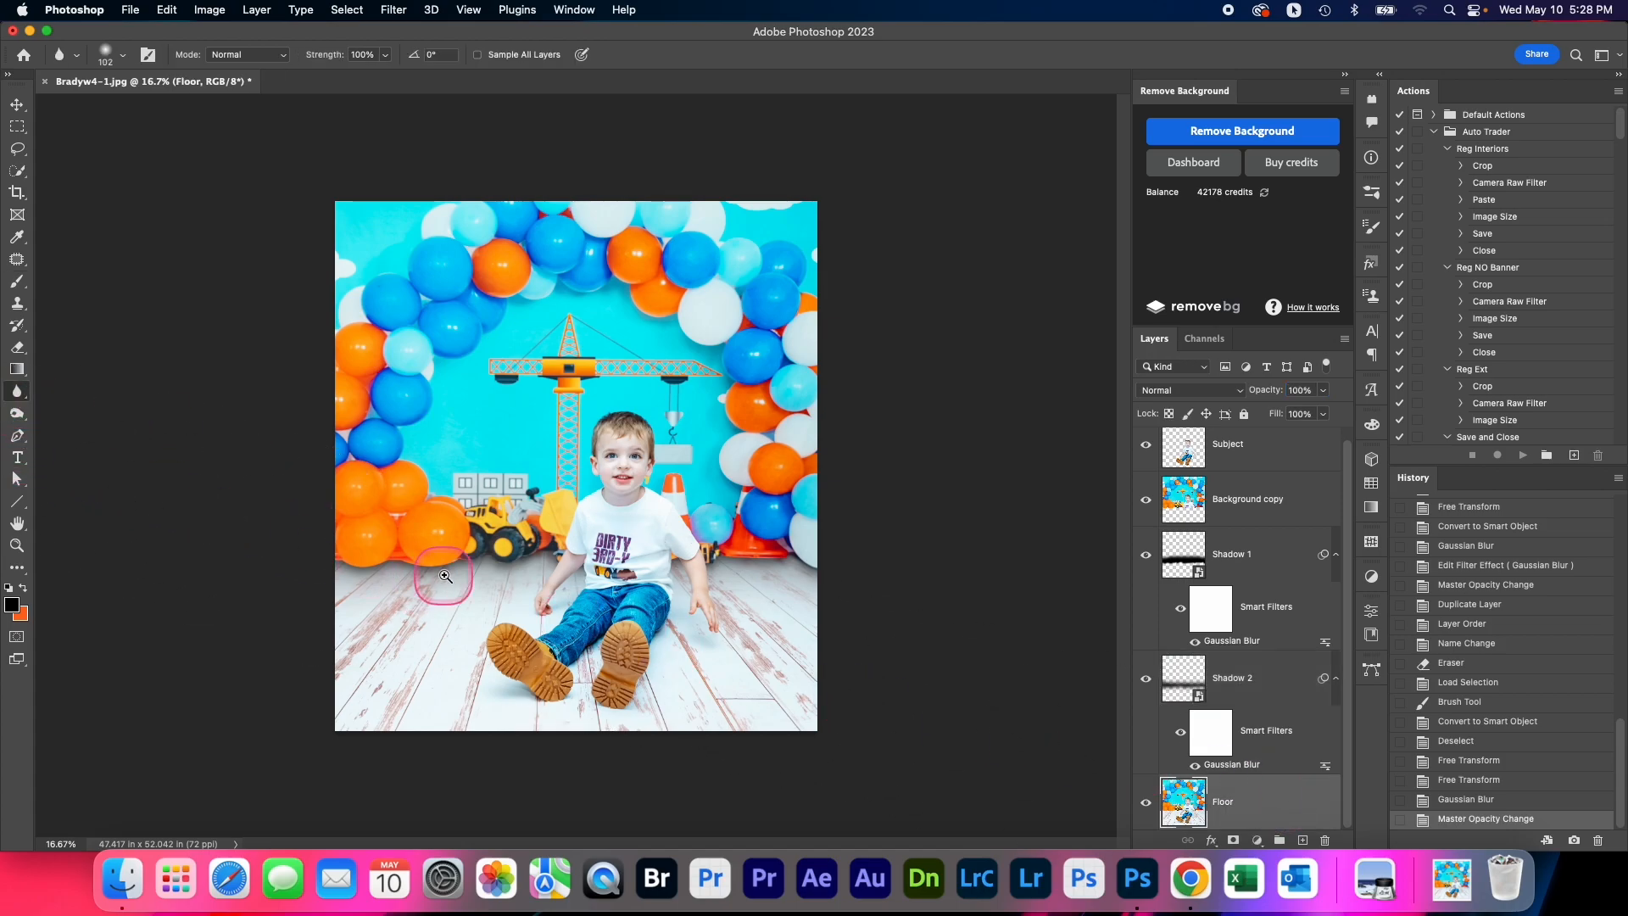
scroll(434, 551, "up", 3)
mouse_move(435, 544)
left_mouse_down()
mouse_move(484, 539)
mouse_move(429, 552)
left_mouse_up()
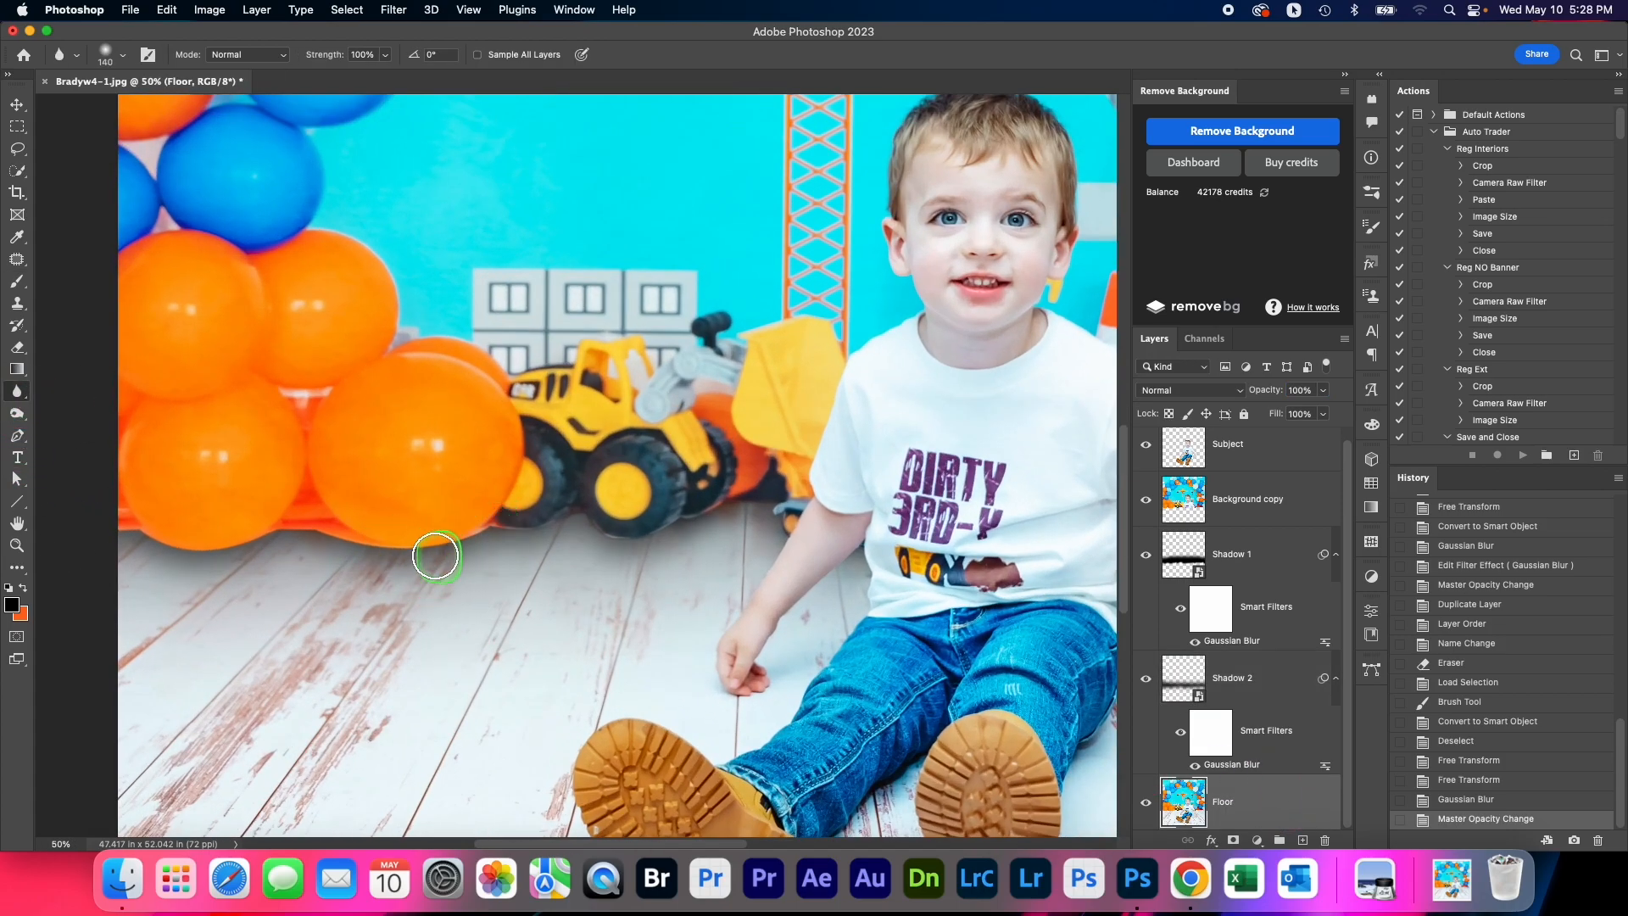
Soften the lower edge of the Background copy layer beneath the orange balloons and yellow loader using the 140 px Blur tool
left_click(1235, 508)
mouse_move(649, 524)
left_mouse_down()
mouse_move(493, 519)
mouse_move(421, 531)
left_mouse_up()
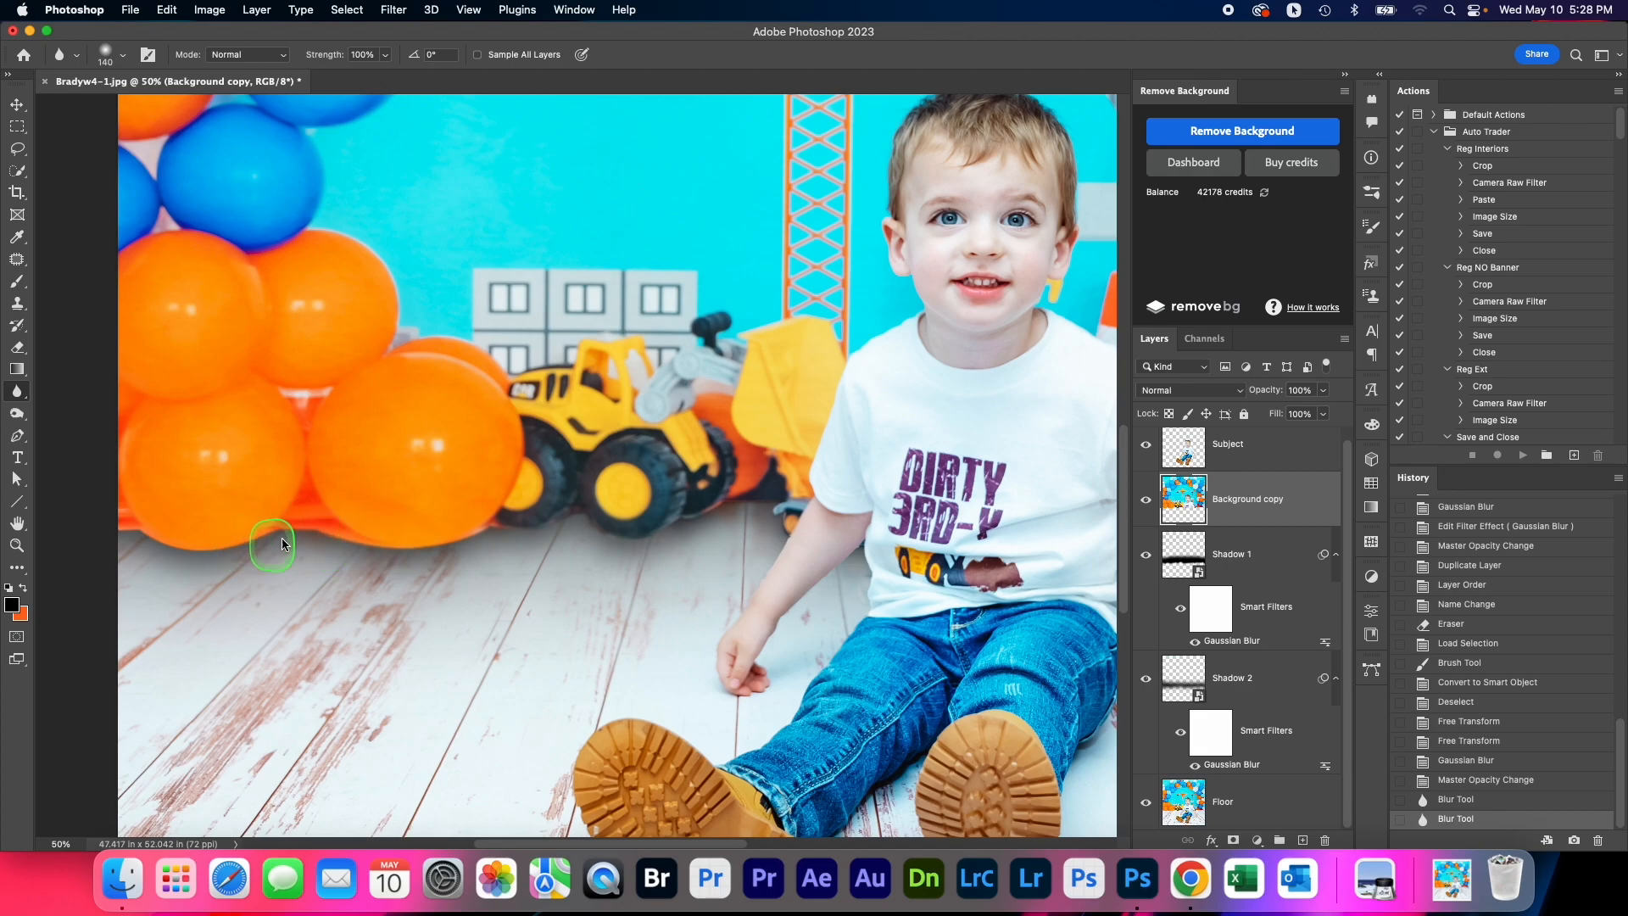
mouse_move(200, 541)
left_mouse_down()
mouse_move(123, 522)
mouse_move(256, 540)
mouse_move(302, 512)
mouse_move(582, 537)
left_mouse_up()
left_click(168, 543, "super")
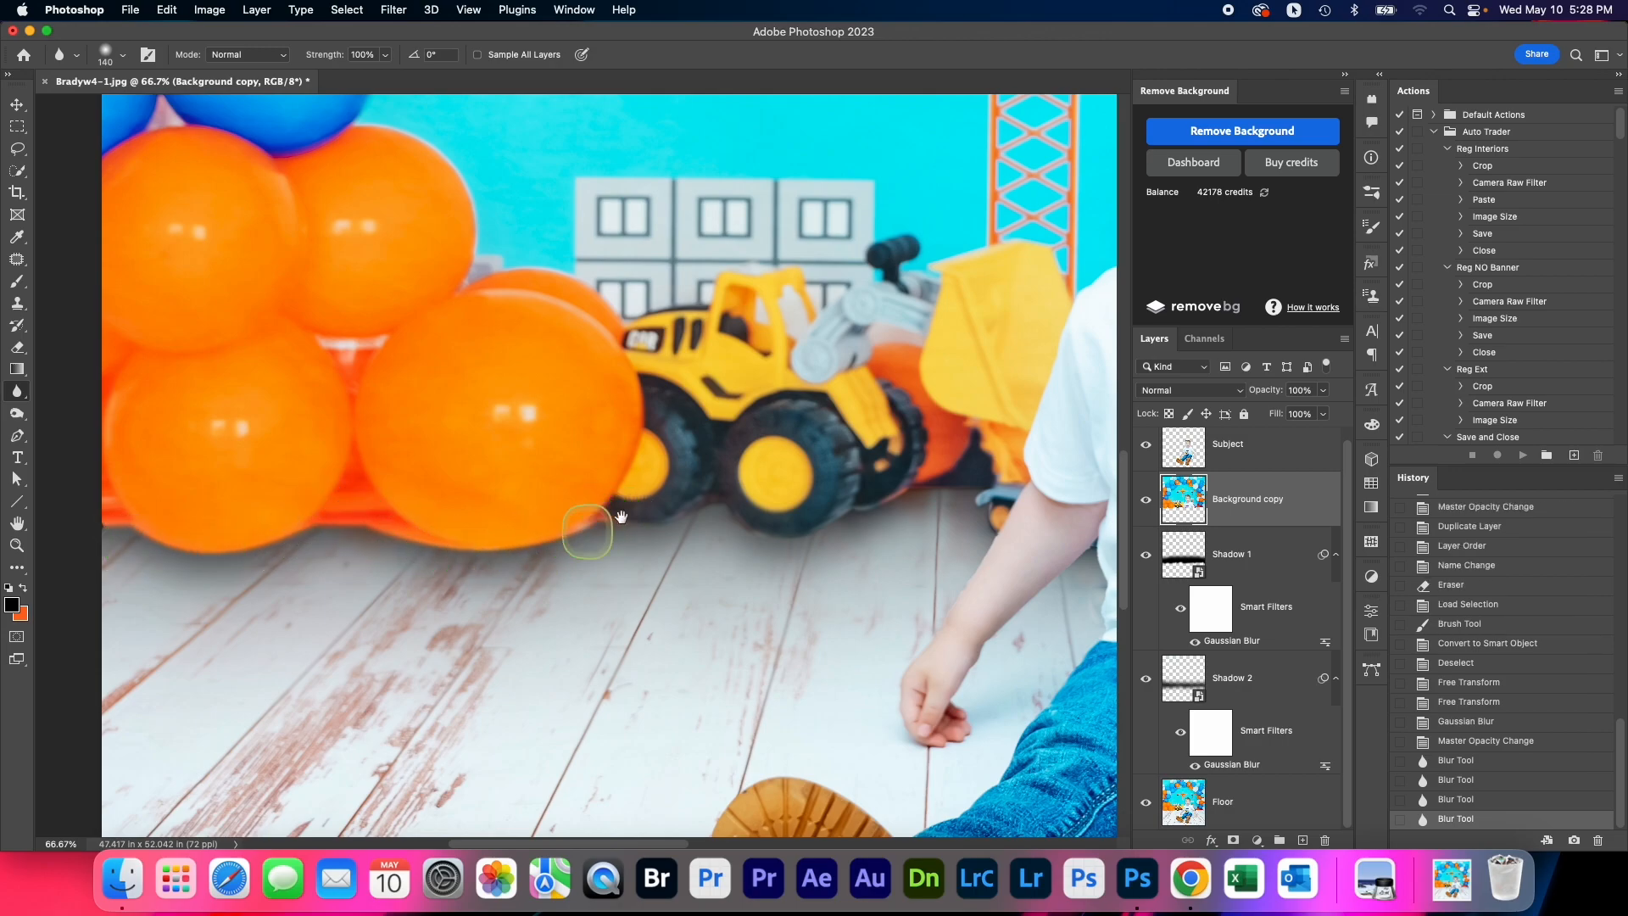
scroll(552, 525, "right", 5)
mouse_move(414, 506)
left_mouse_down()
mouse_move(509, 538)
mouse_move(628, 498)
mouse_move(730, 571)
left_mouse_up()
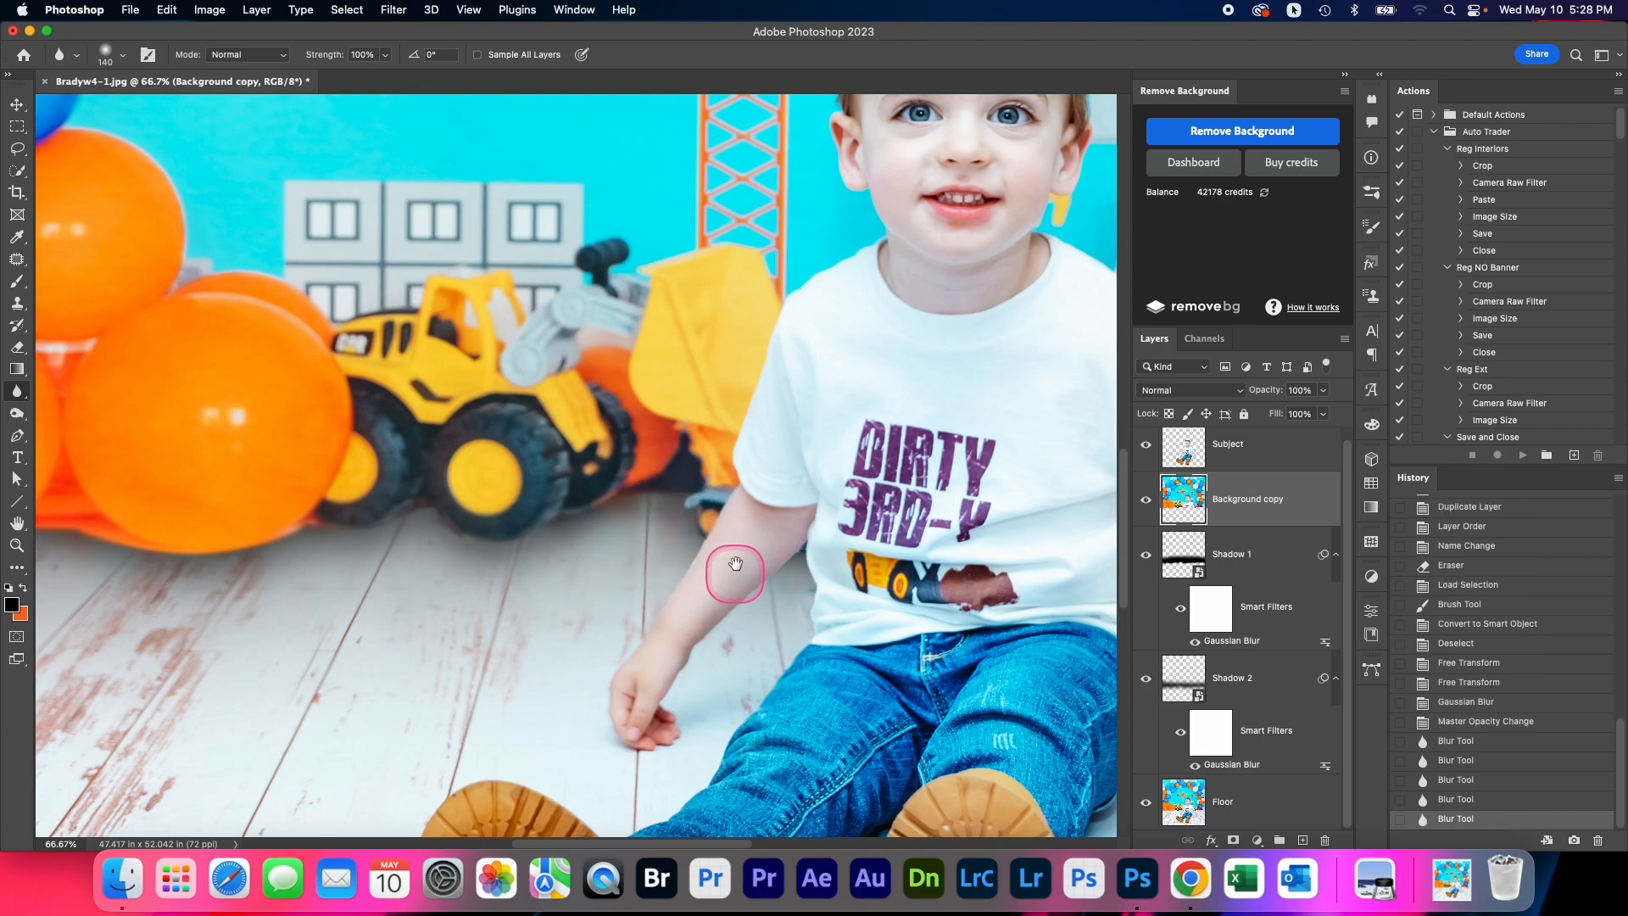
Continue softening the Background copy layer's lower edge across the remaining toys and balloons toward the photo's right side
scroll(730, 571, "right", 10)
scroll(647, 443, "down", 3)
left_click_drag(647, 443, 620, 459)
mouse_move(478, 433)
left_mouse_down()
mouse_move(466, 446)
mouse_move(511, 449)
left_mouse_up()
mouse_move(645, 431)
left_mouse_down()
mouse_move(711, 439)
mouse_move(656, 433)
mouse_move(674, 424)
mouse_move(962, 419)
mouse_move(803, 429)
mouse_move(941, 408)
left_mouse_up()
left_click_drag(779, 403, 727, 393)
scroll(635, 511, "down", 4)
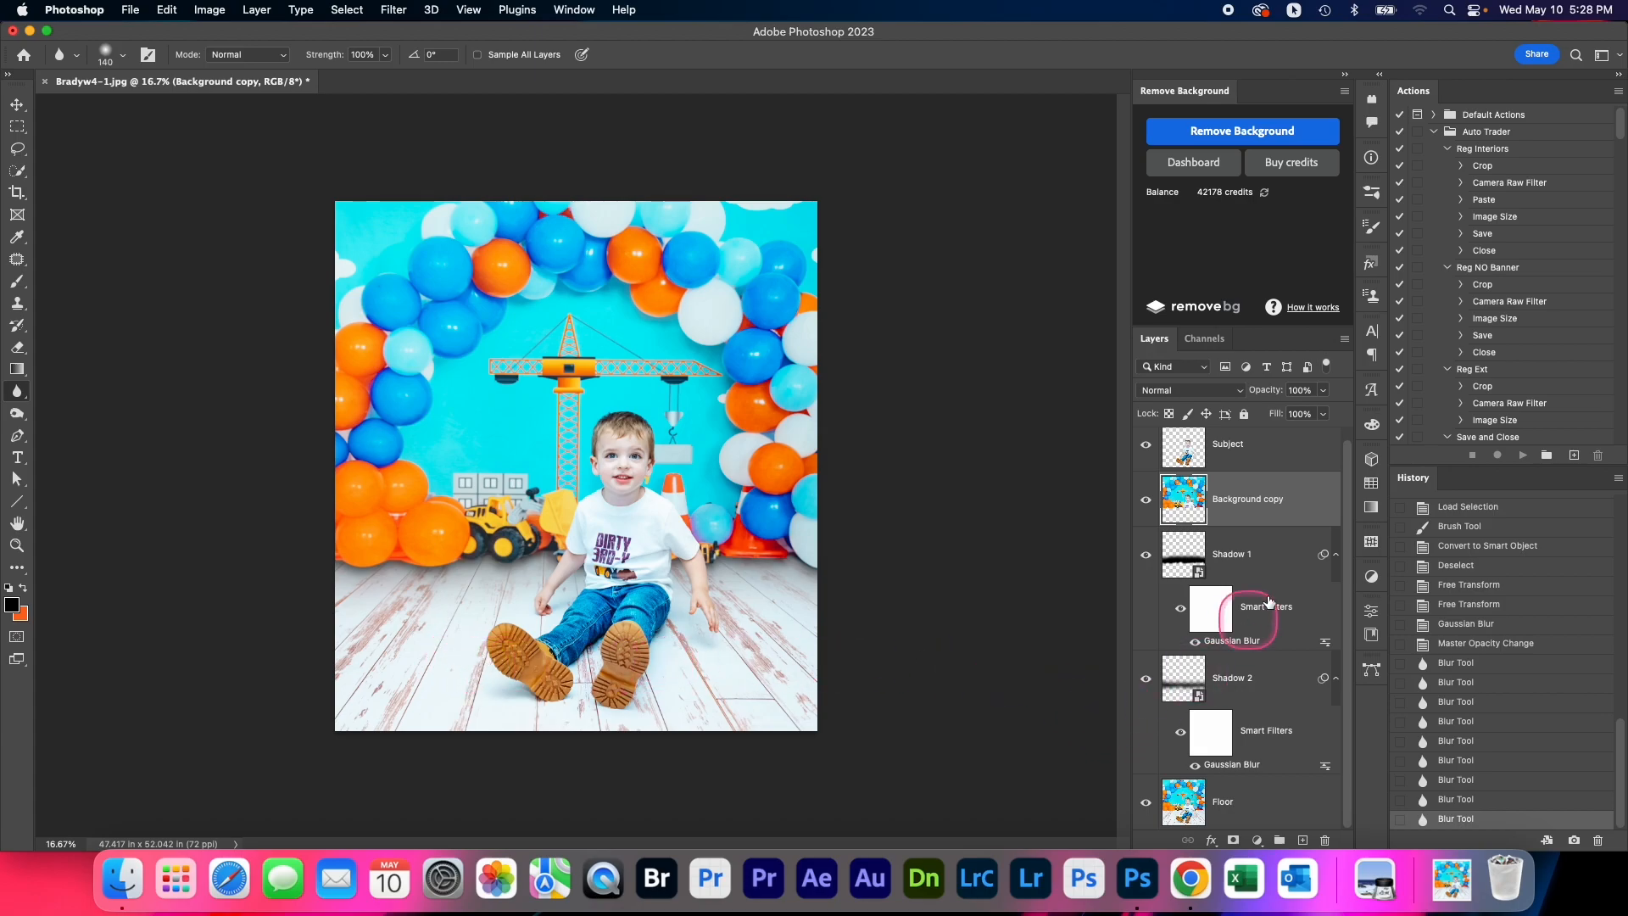
left_click(1266, 694)
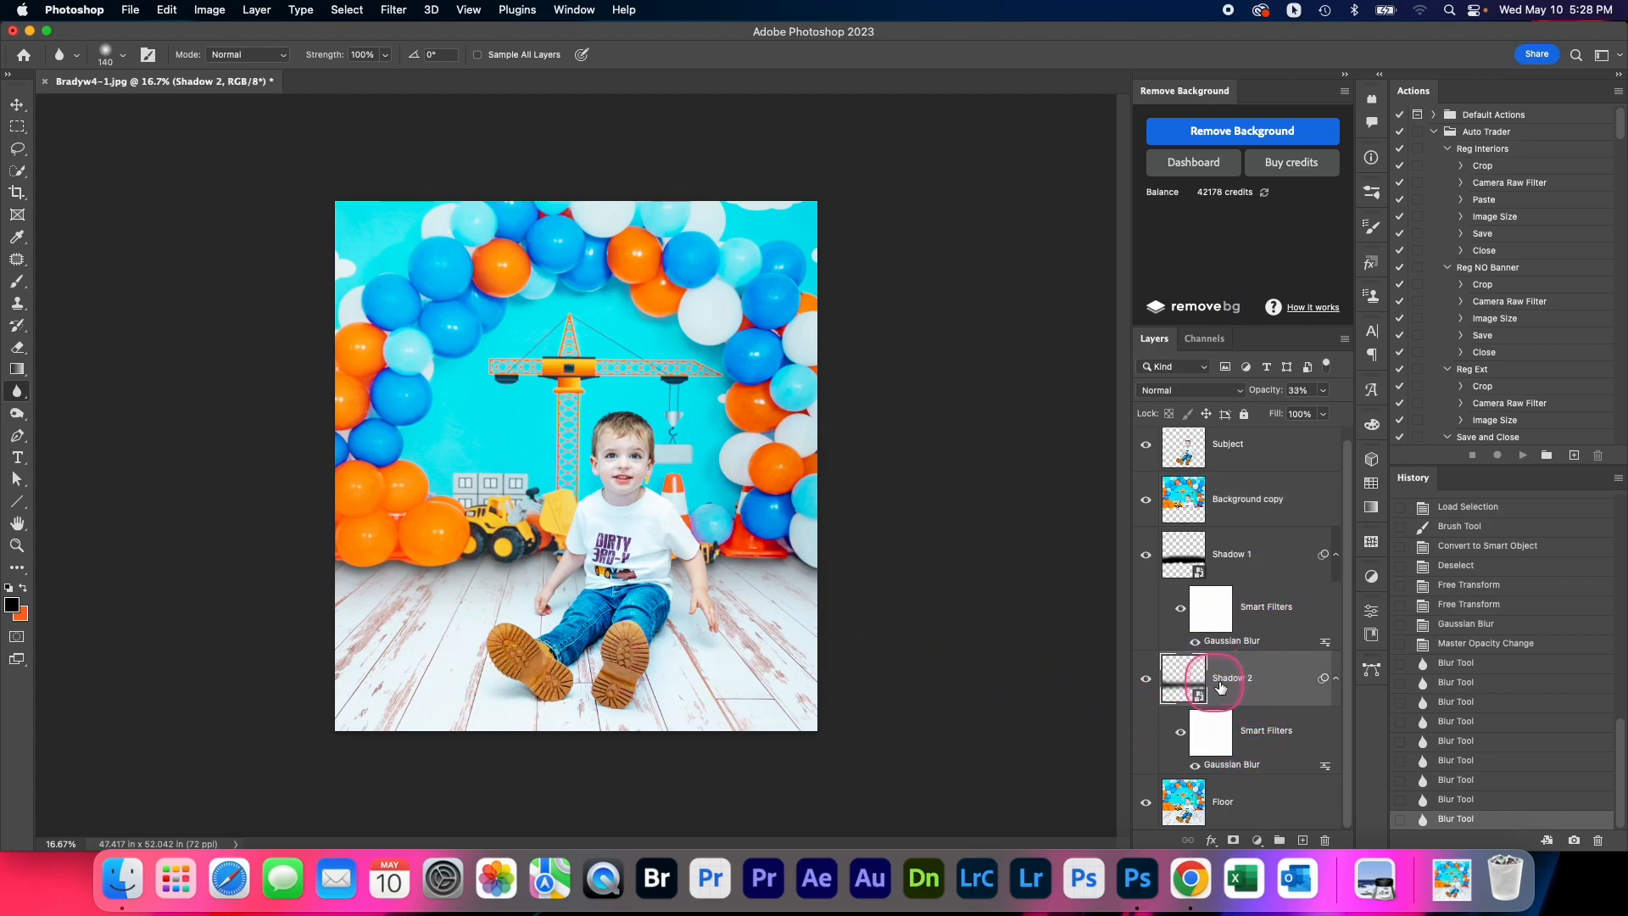
left_click(17, 280)
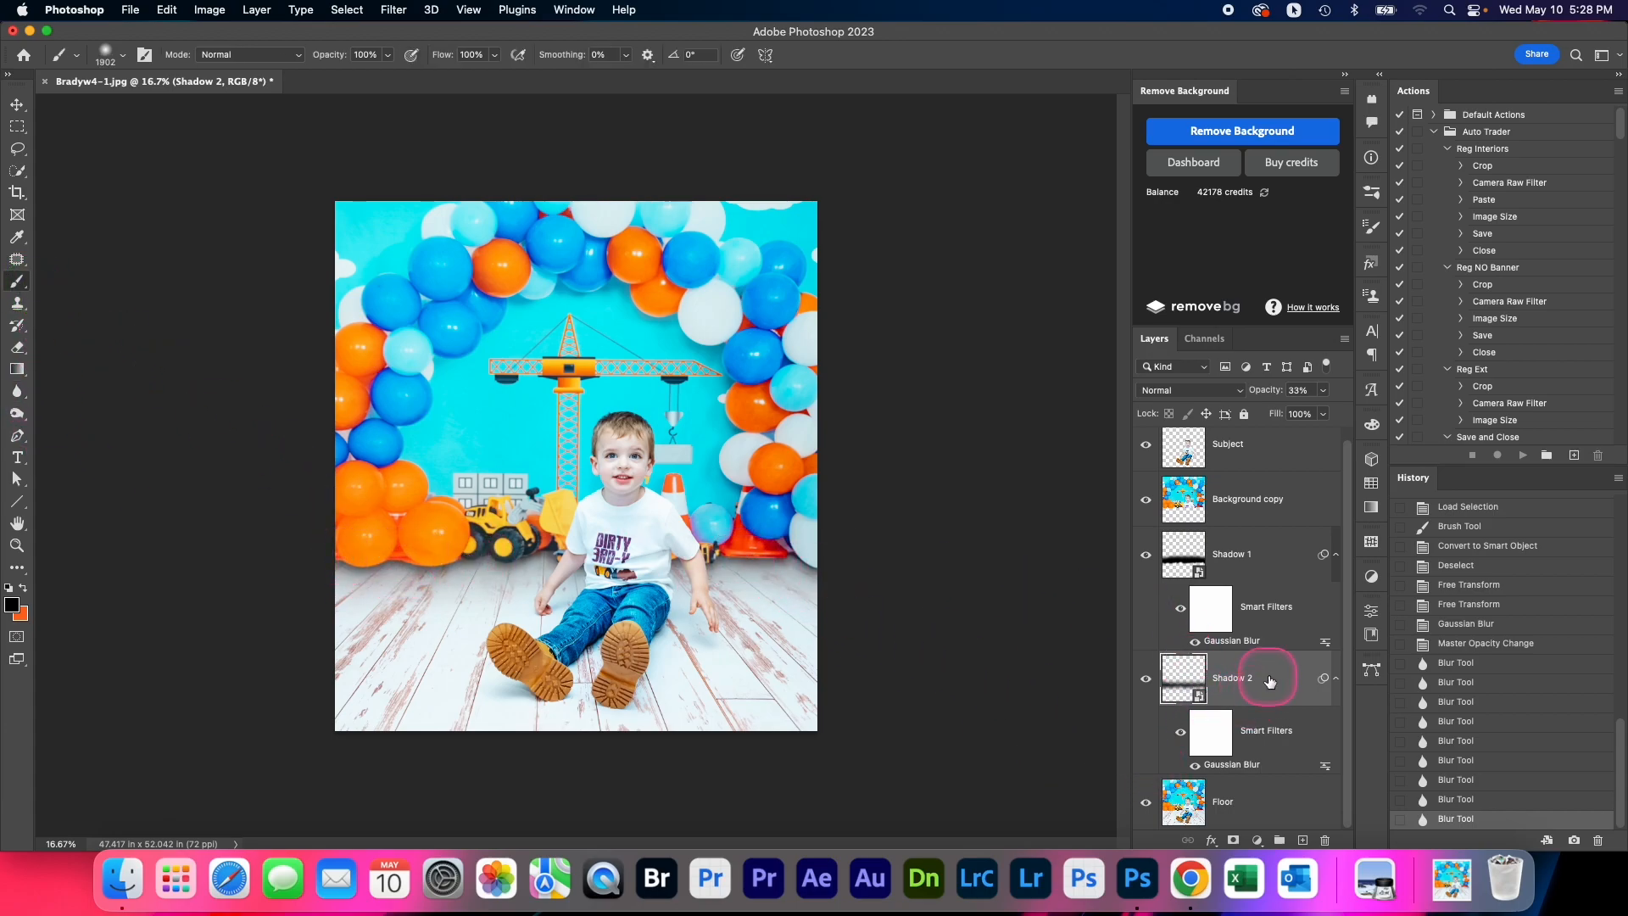
left_click(1215, 738)
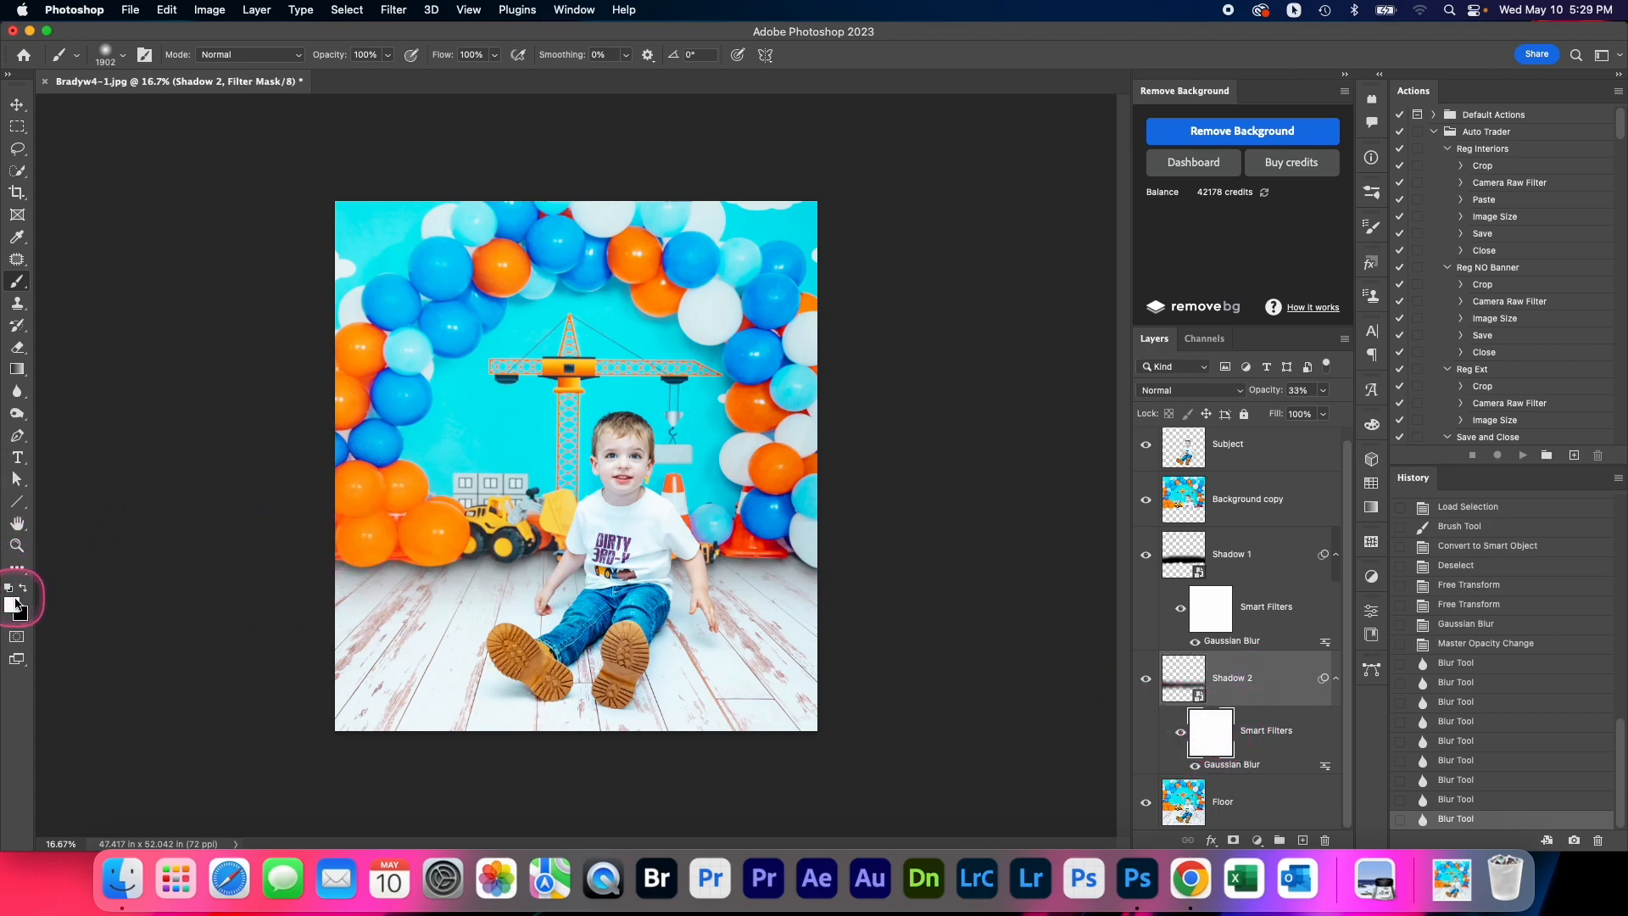
left_click(1183, 678)
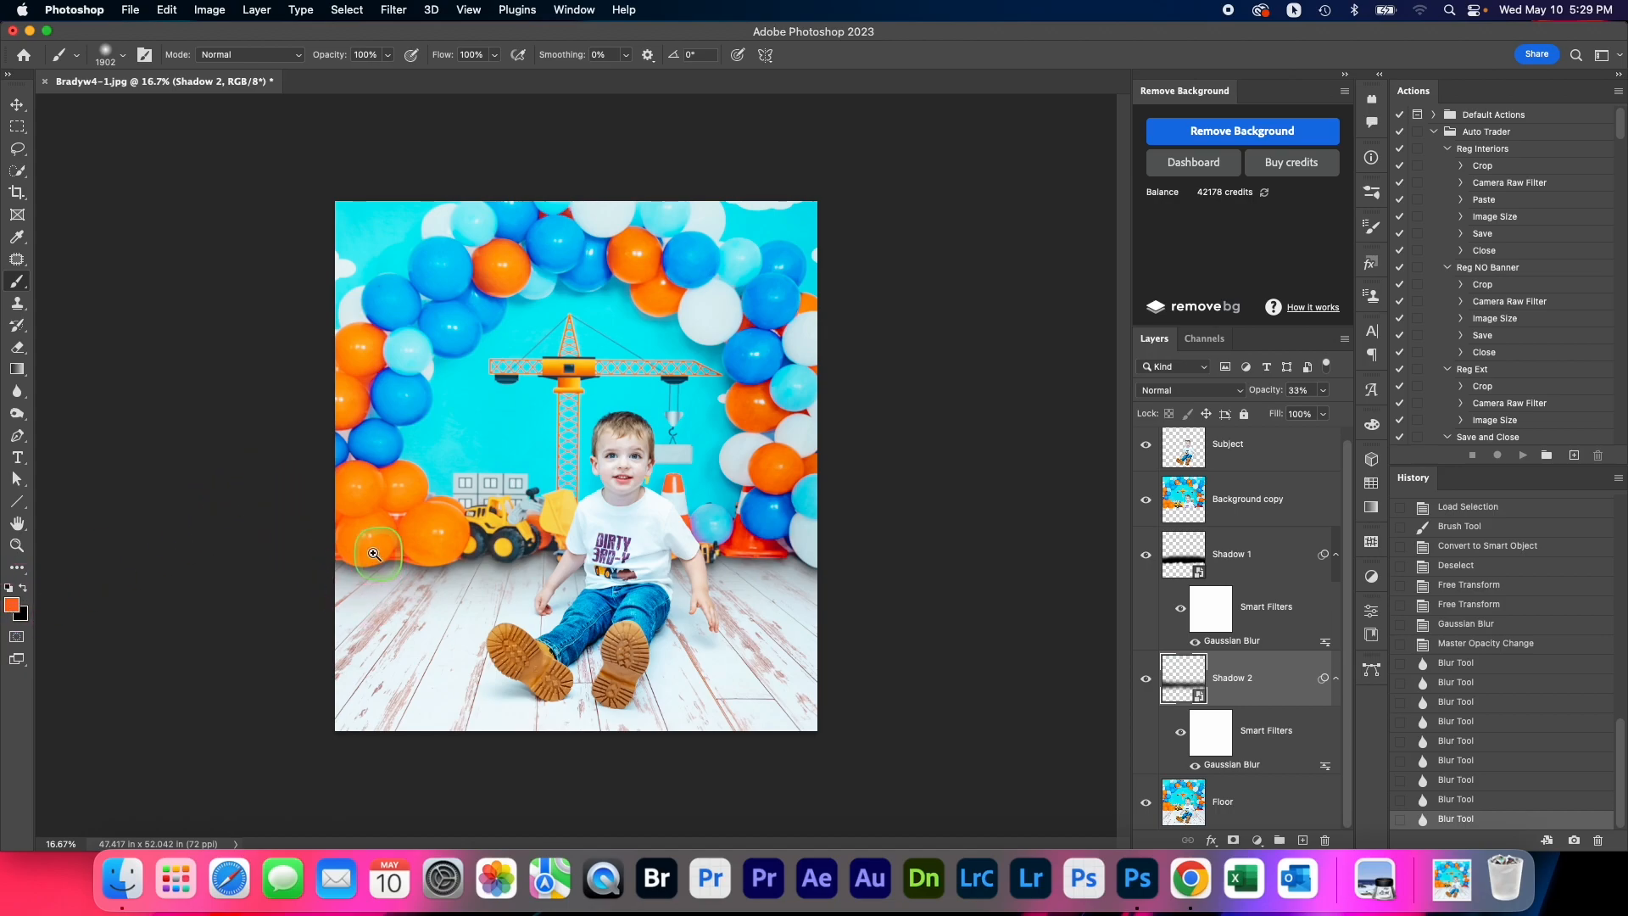
scroll(348, 559, "up", 2)
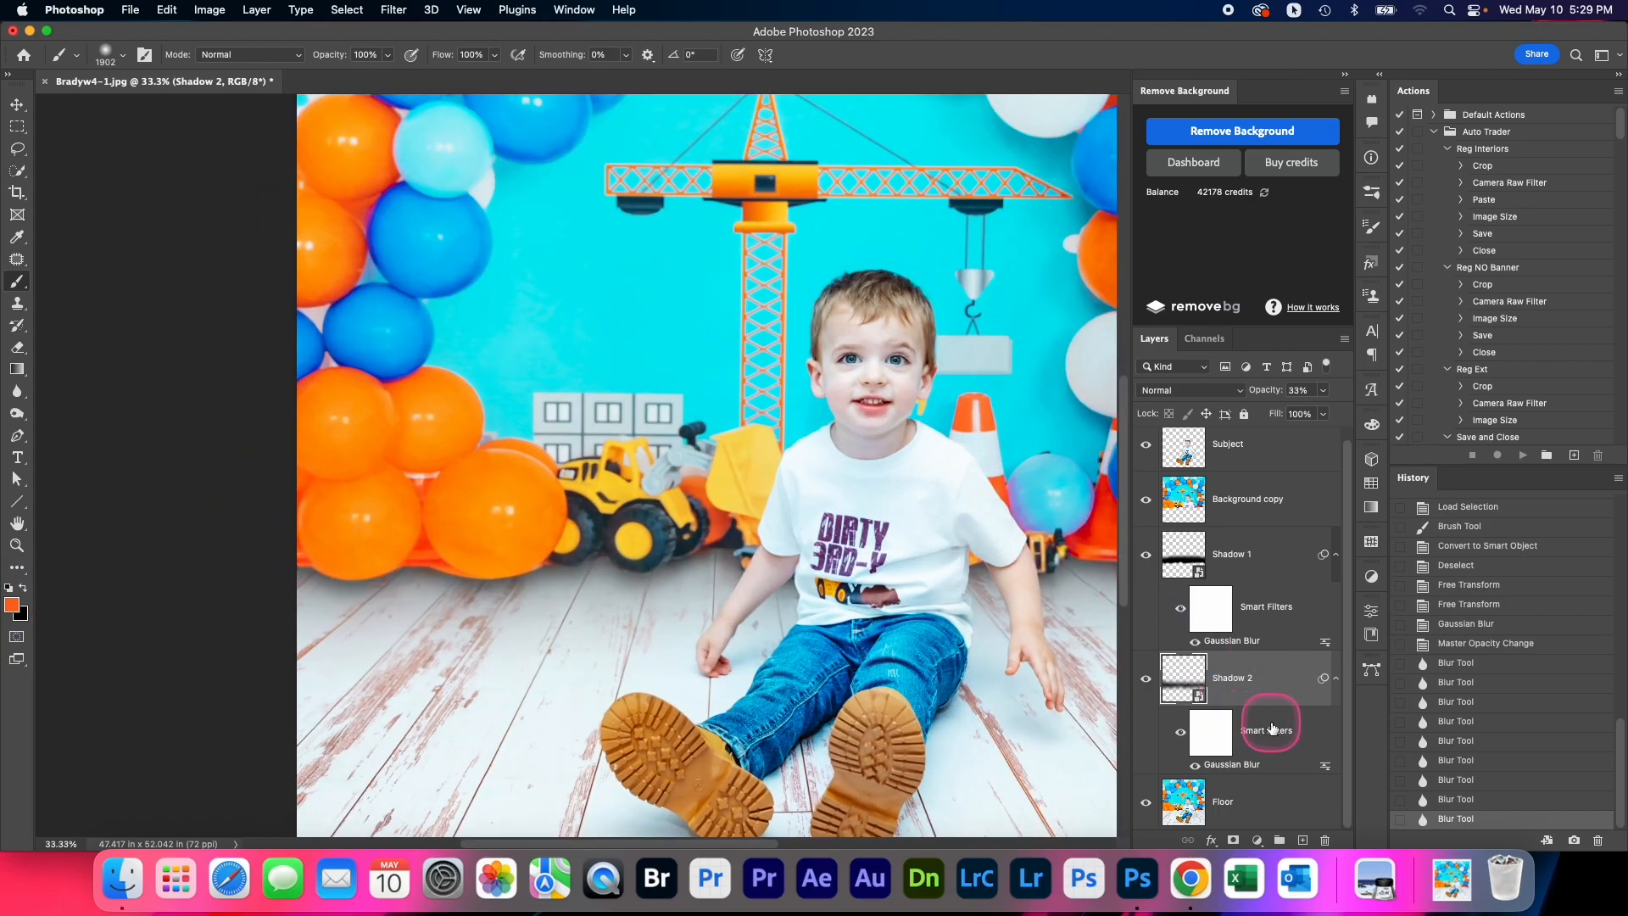
left_click(1334, 679)
left_click(1334, 690)
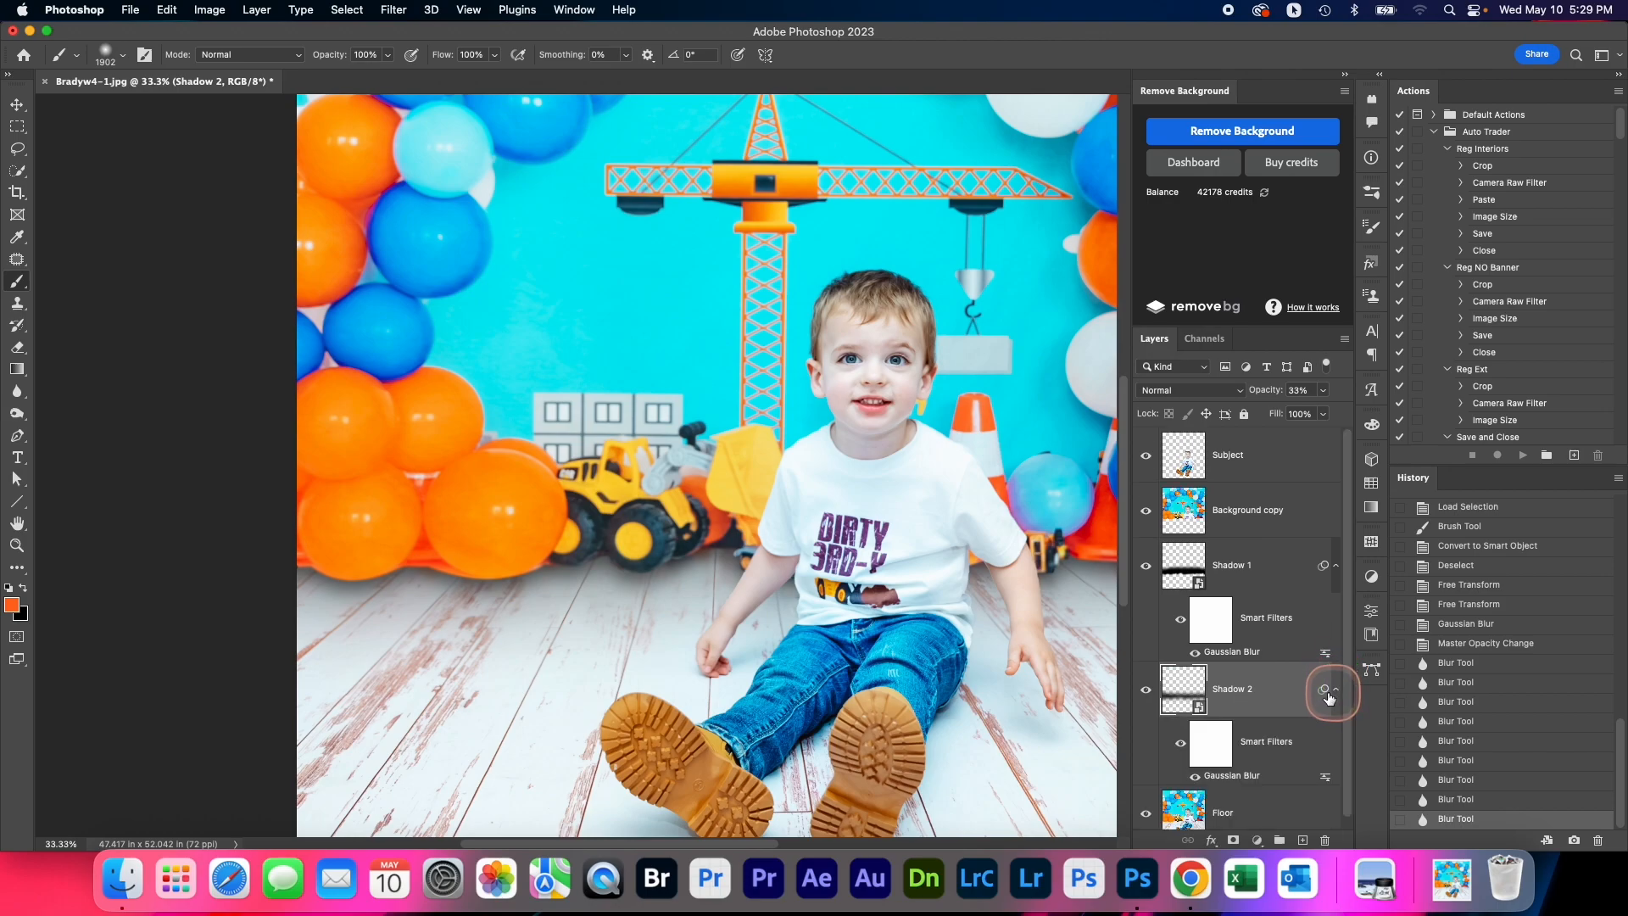
left_click(1213, 748)
mouse_move(382, 566)
left_mouse_down()
mouse_move(225, 574)
mouse_move(350, 562)
mouse_move(306, 564)
left_mouse_up()
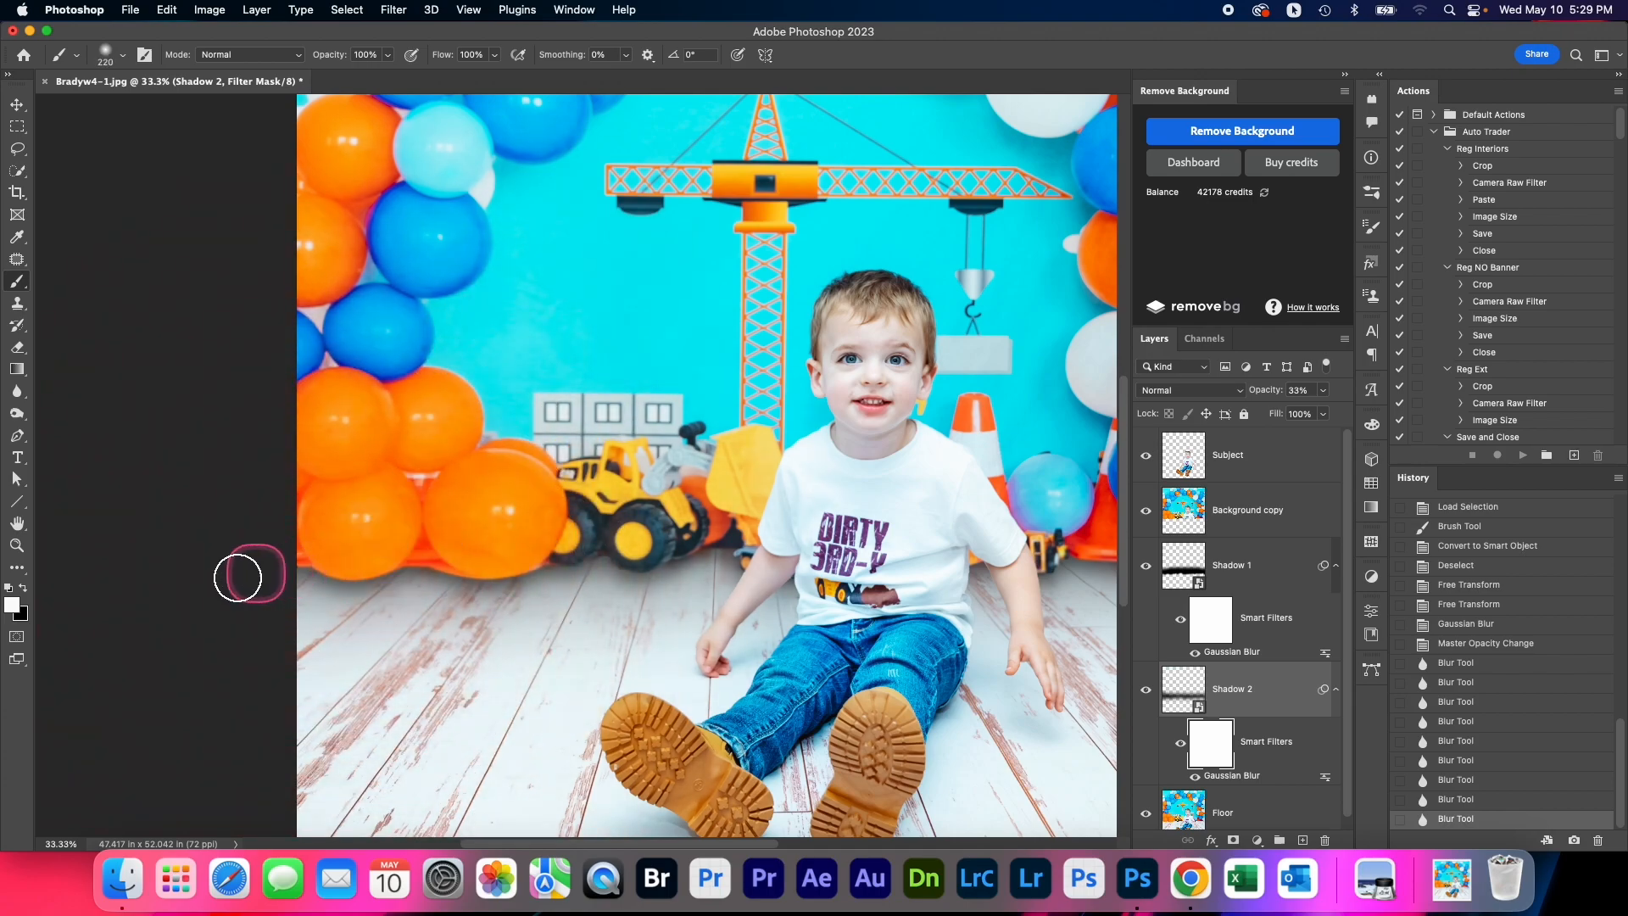
left_click(12, 604)
left_click(1484, 212)
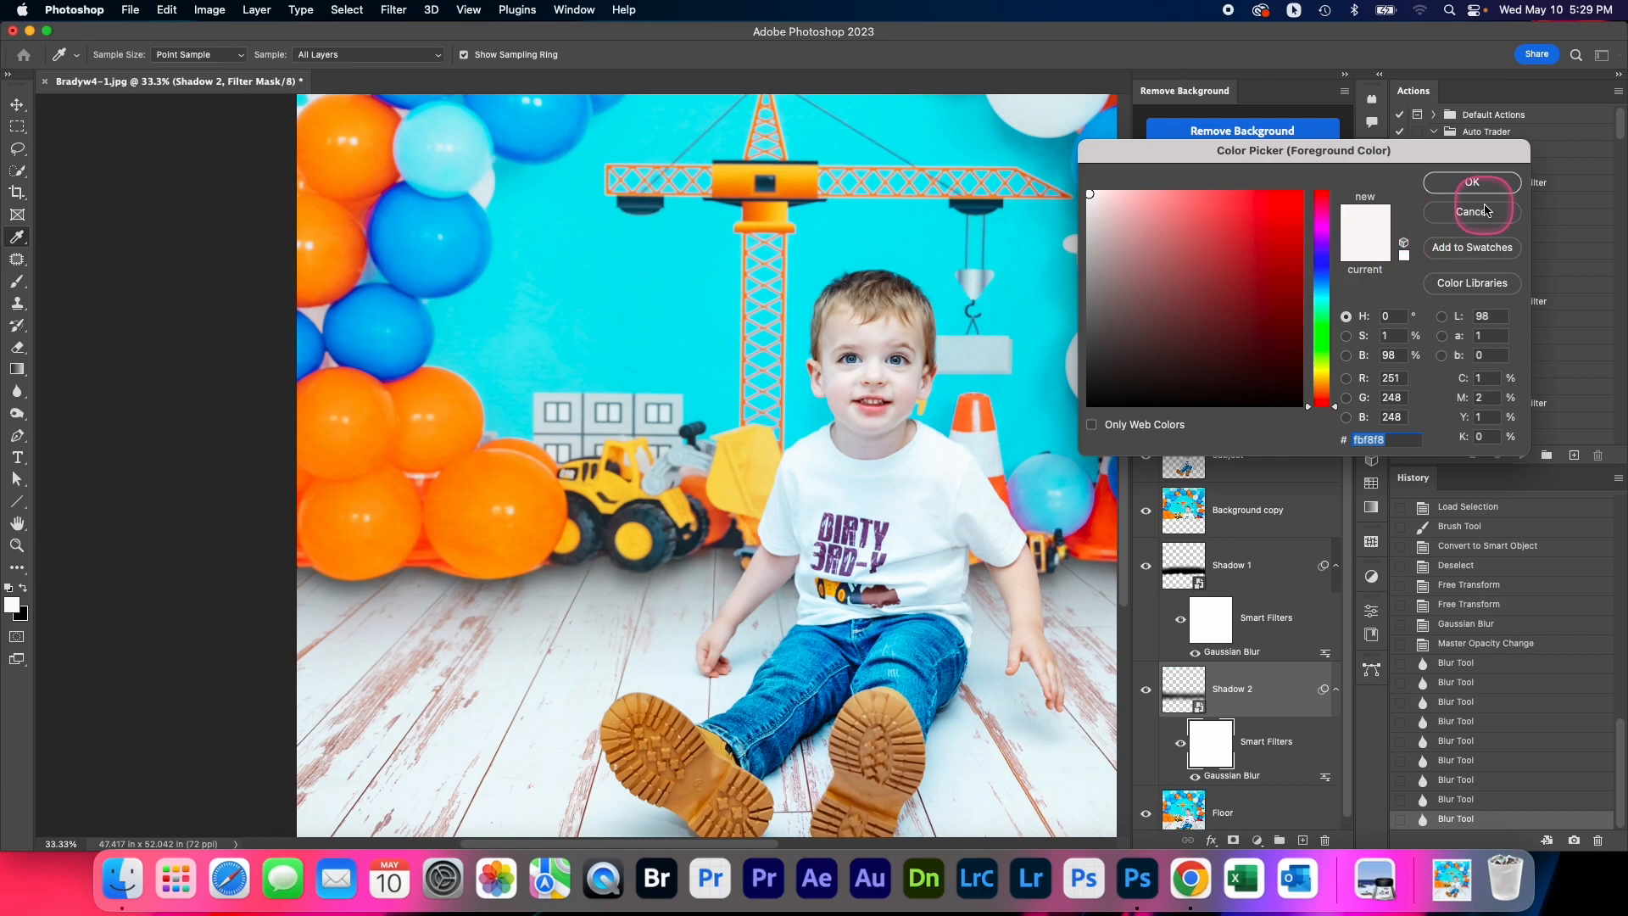
Switch to the Brush tool and rasterize the Shadow 2 layer
key("b")
left_click(1246, 687)
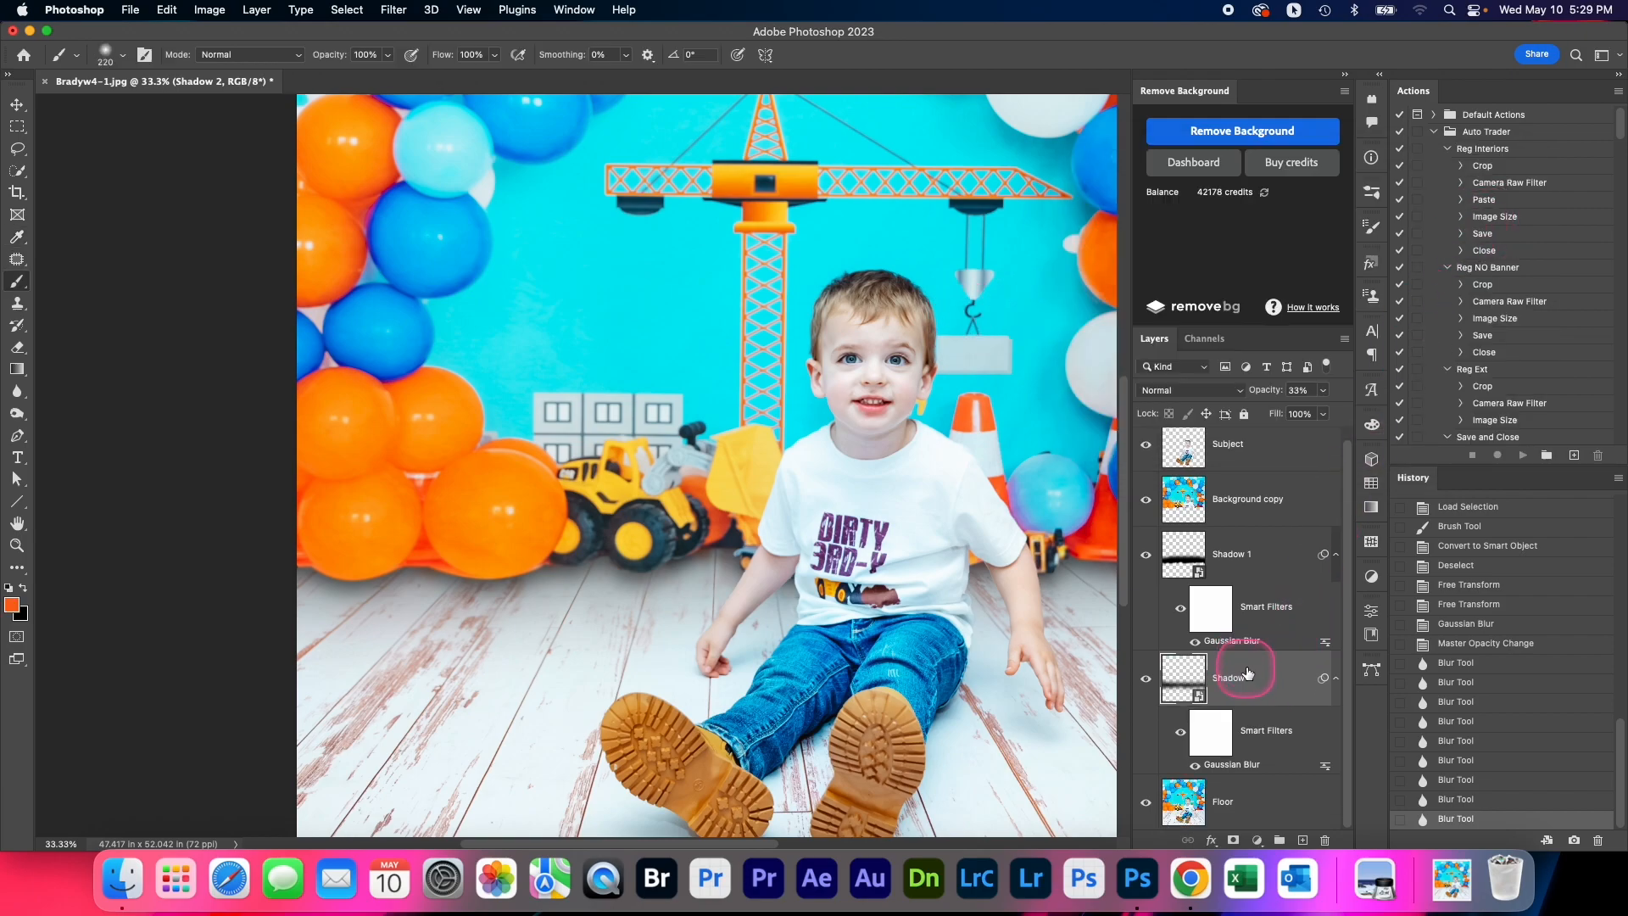
key("super+minus")
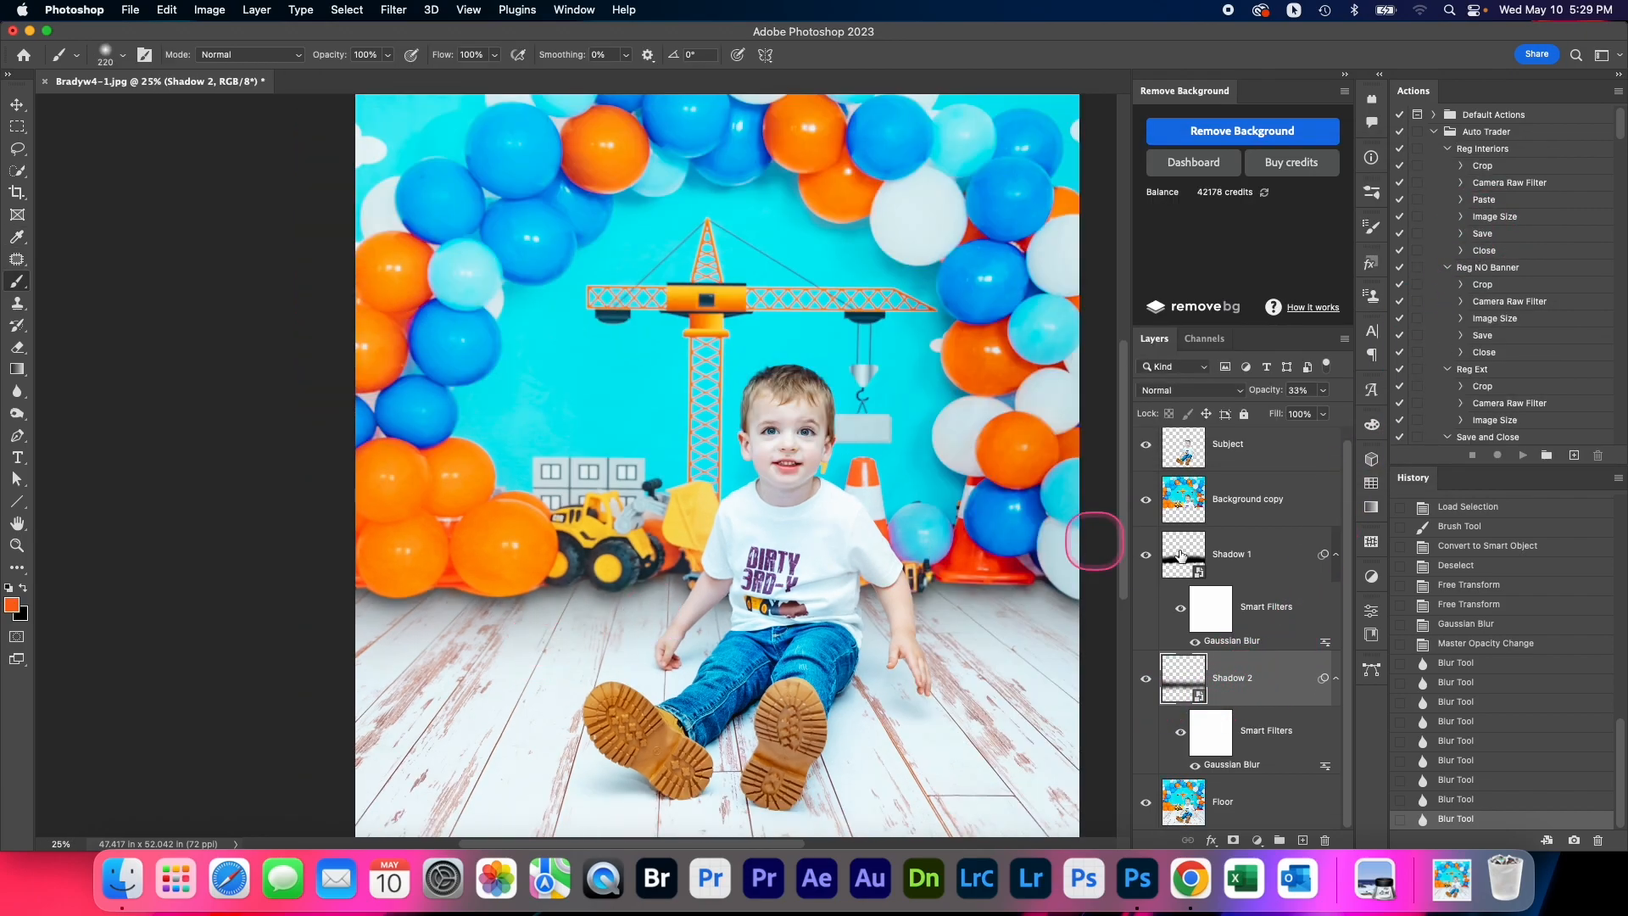
right_click(1247, 691)
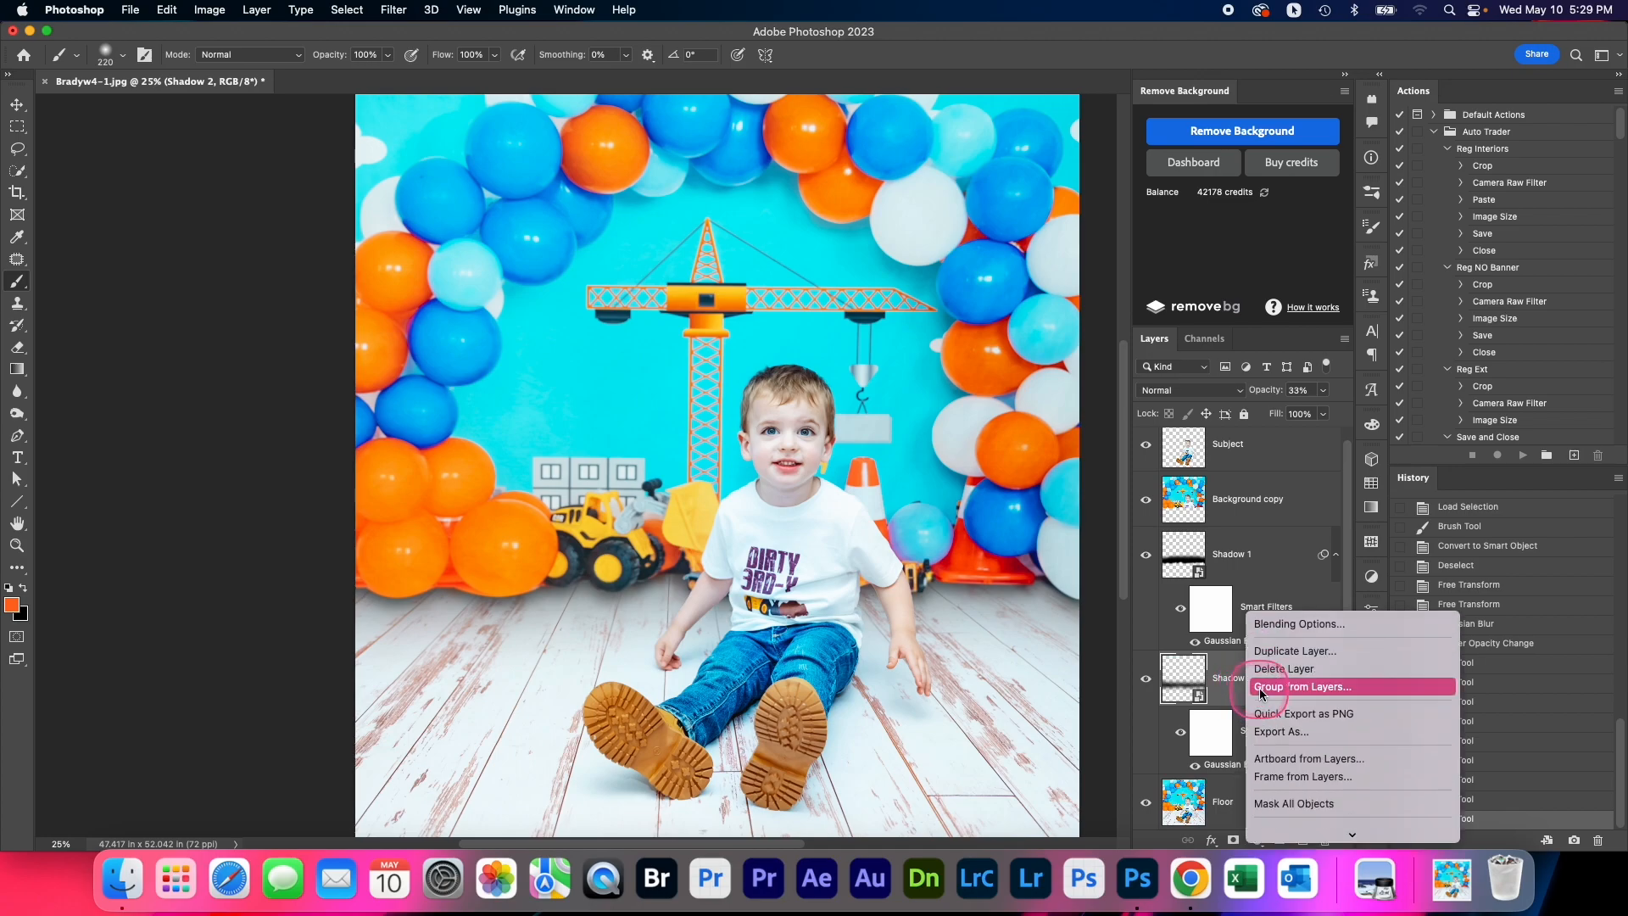
scroll(1275, 697, "down", 3)
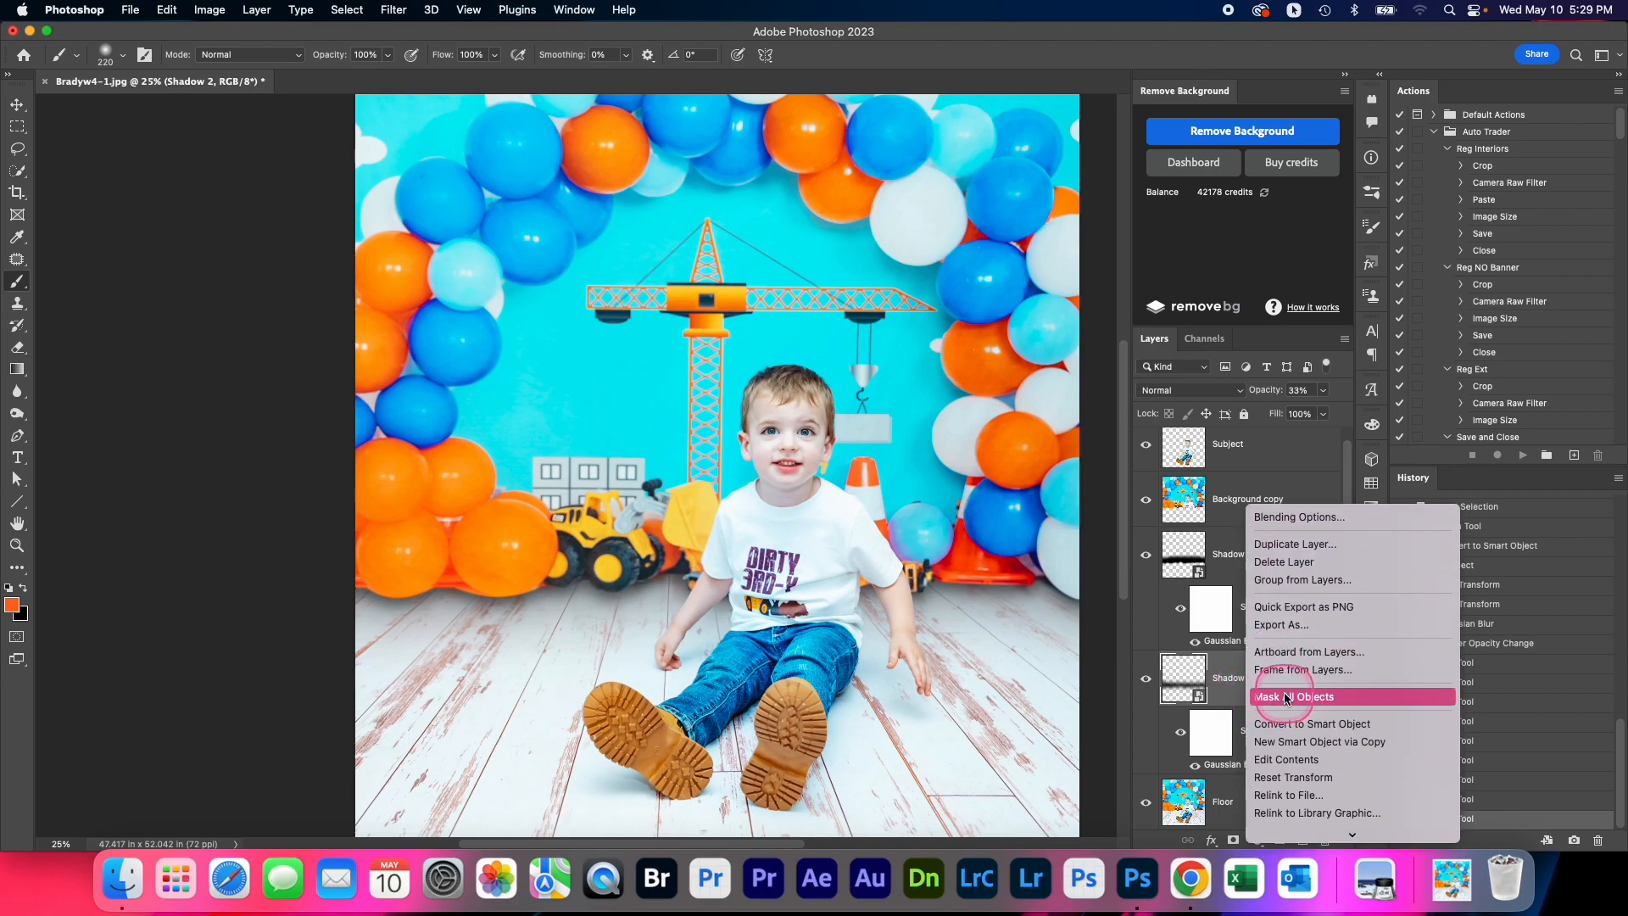
scroll(1287, 697, "down", 6)
left_click(1321, 804)
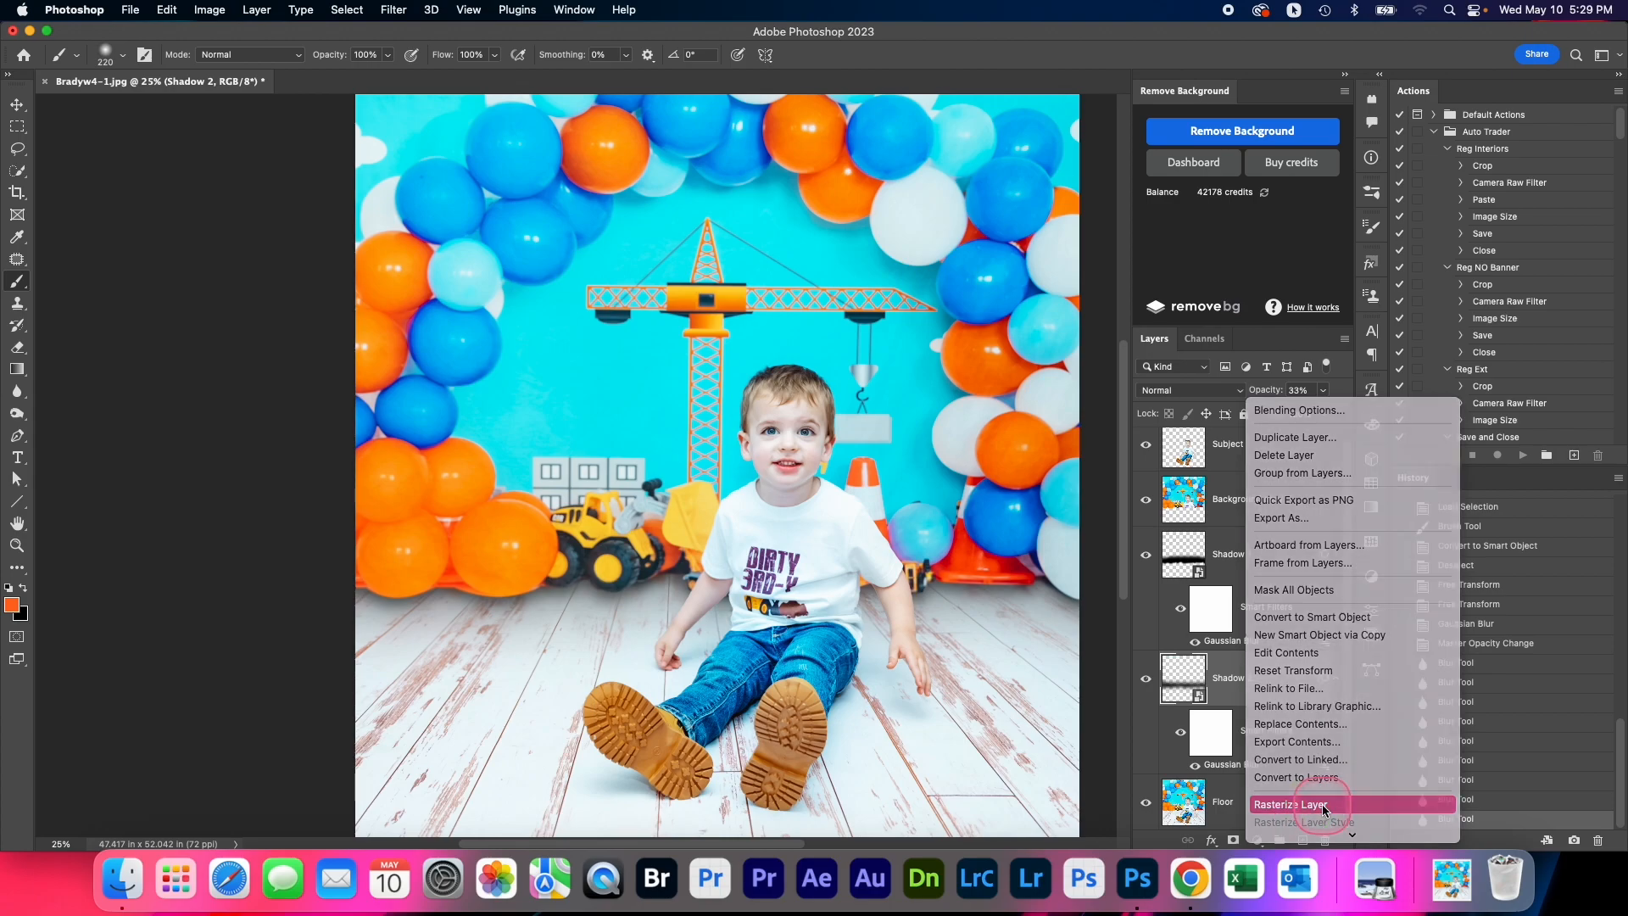
Load the Shadow 2 strip as a selection and paint orange onto it beneath the balloons with a 315 px brush
left_click_drag(379, 591, 377, 581)
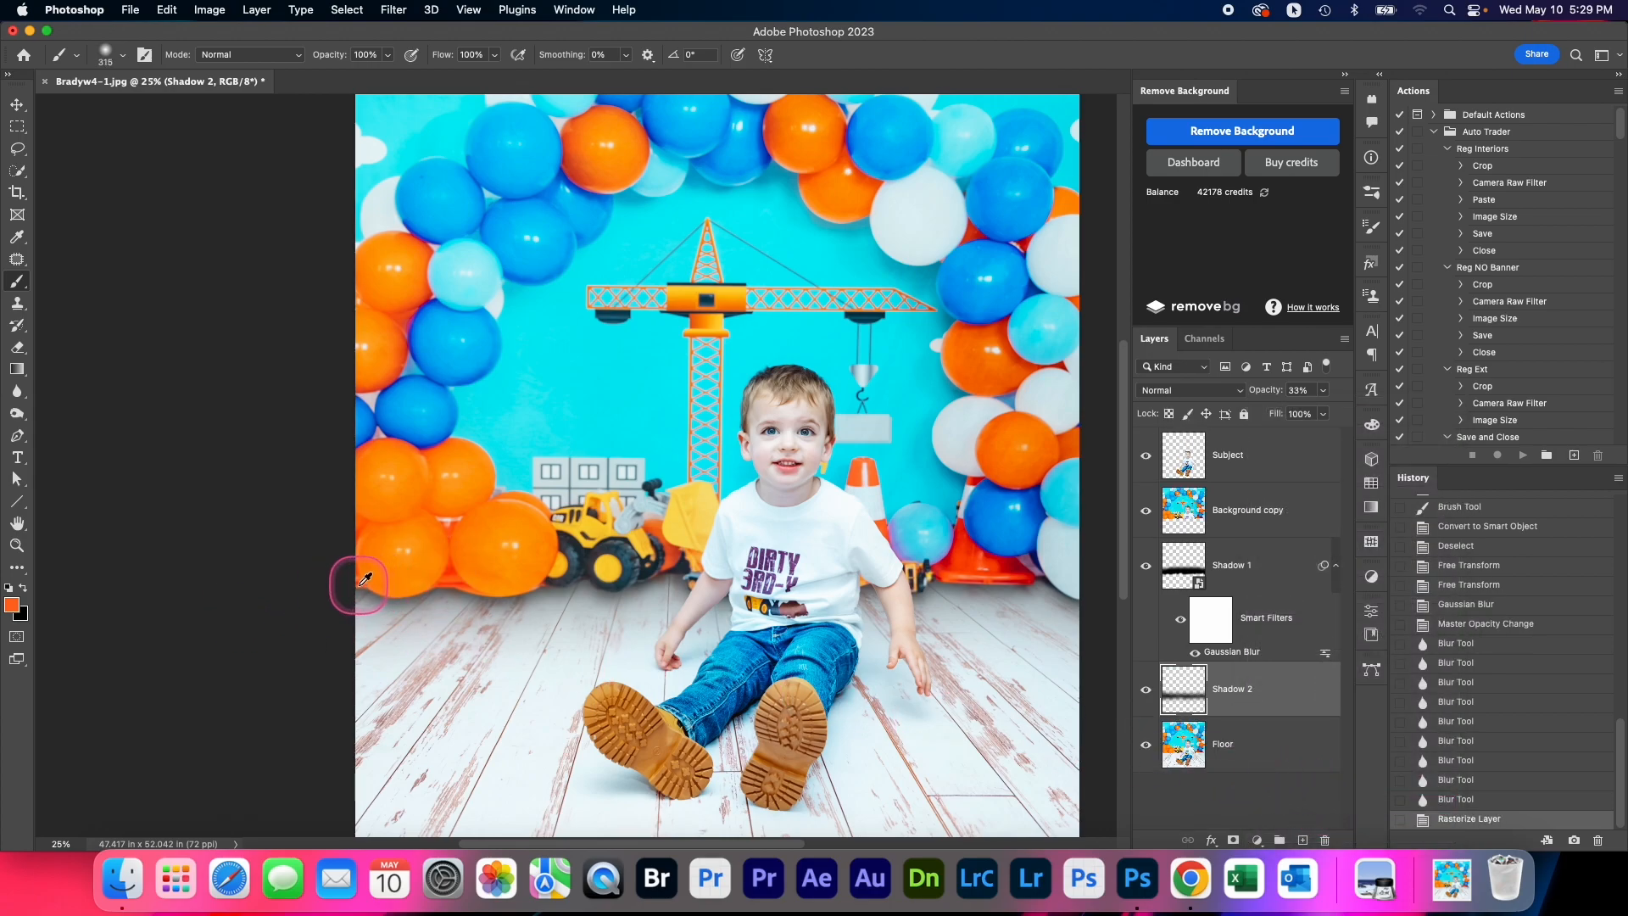
scroll(365, 579, "up", 1)
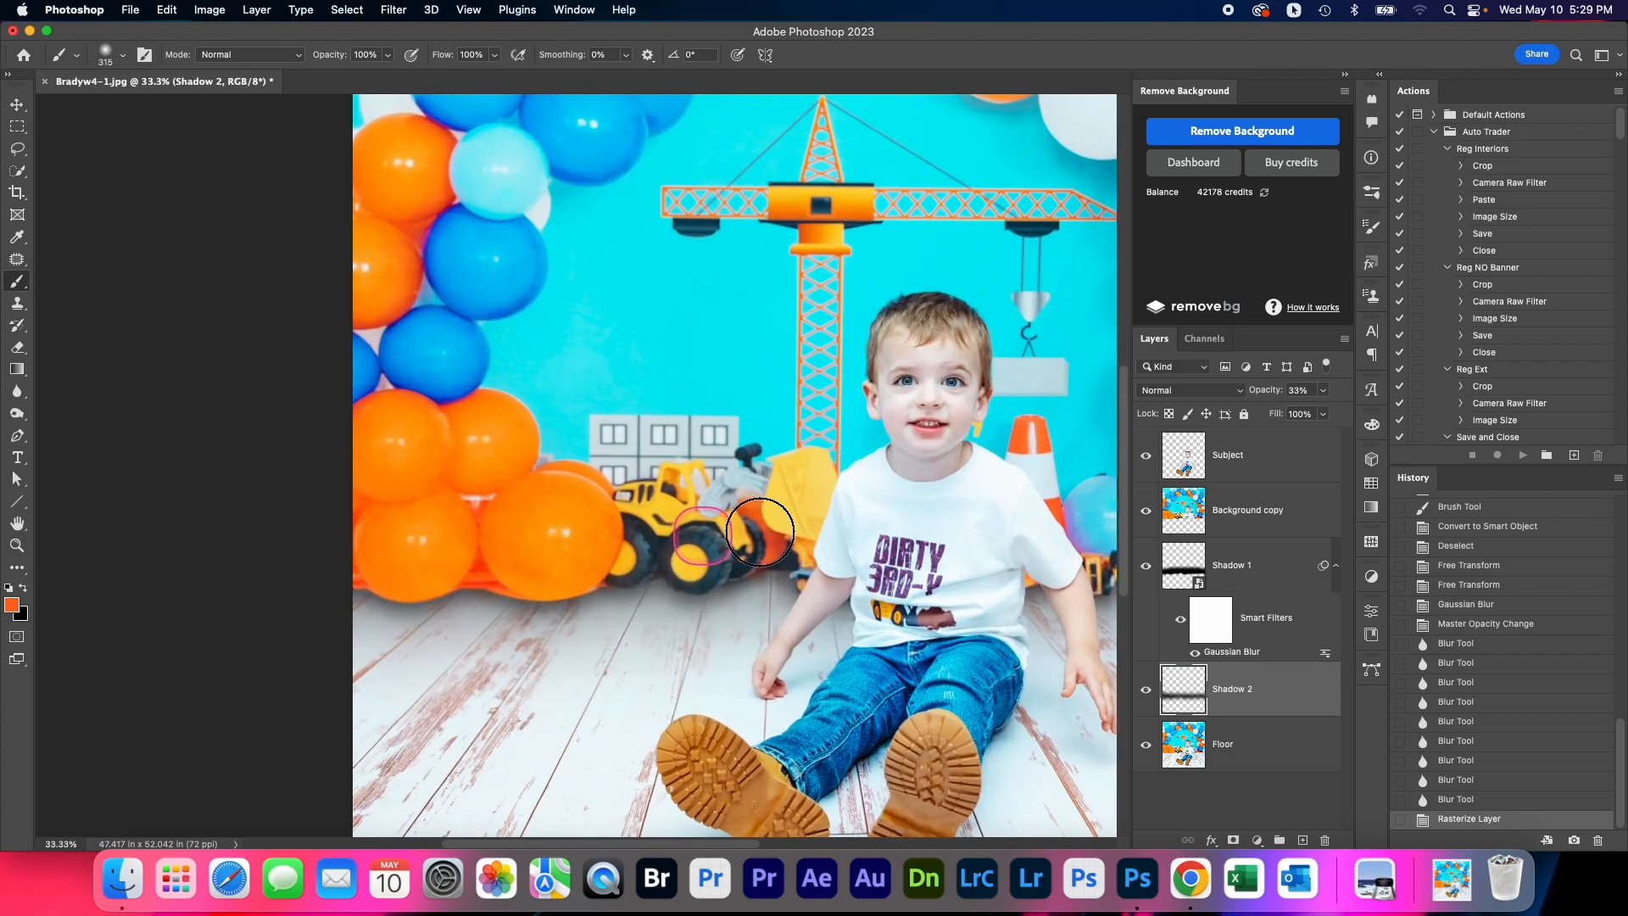
left_click(1185, 697, "super")
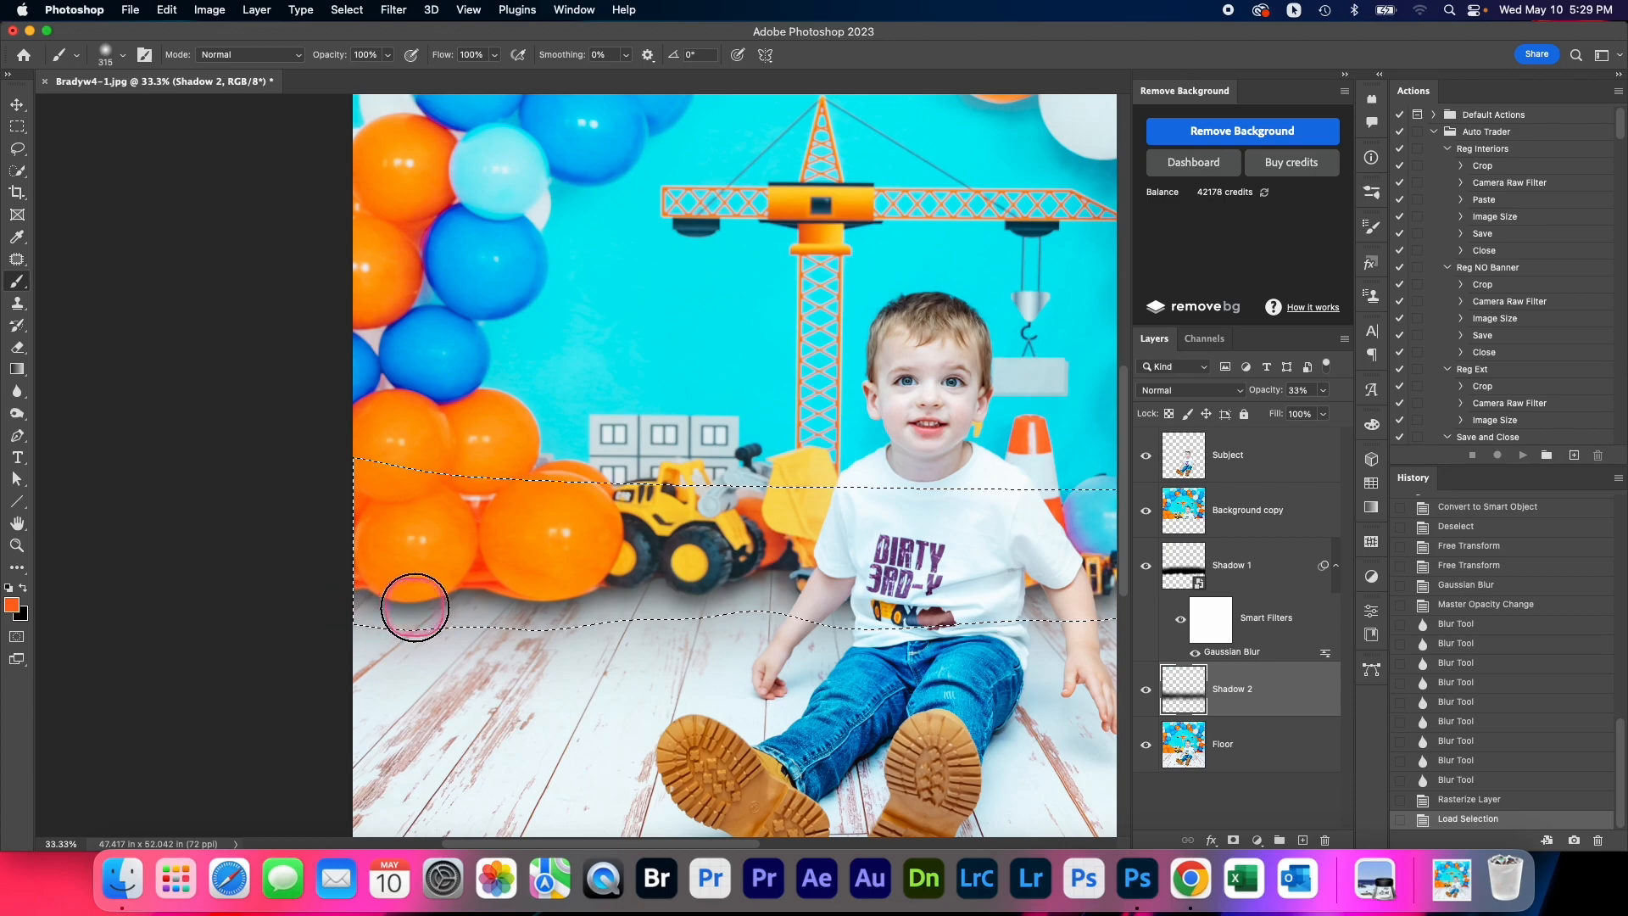
mouse_move(412, 605)
left_mouse_down()
mouse_move(574, 583)
mouse_move(389, 618)
mouse_move(453, 622)
left_mouse_up()
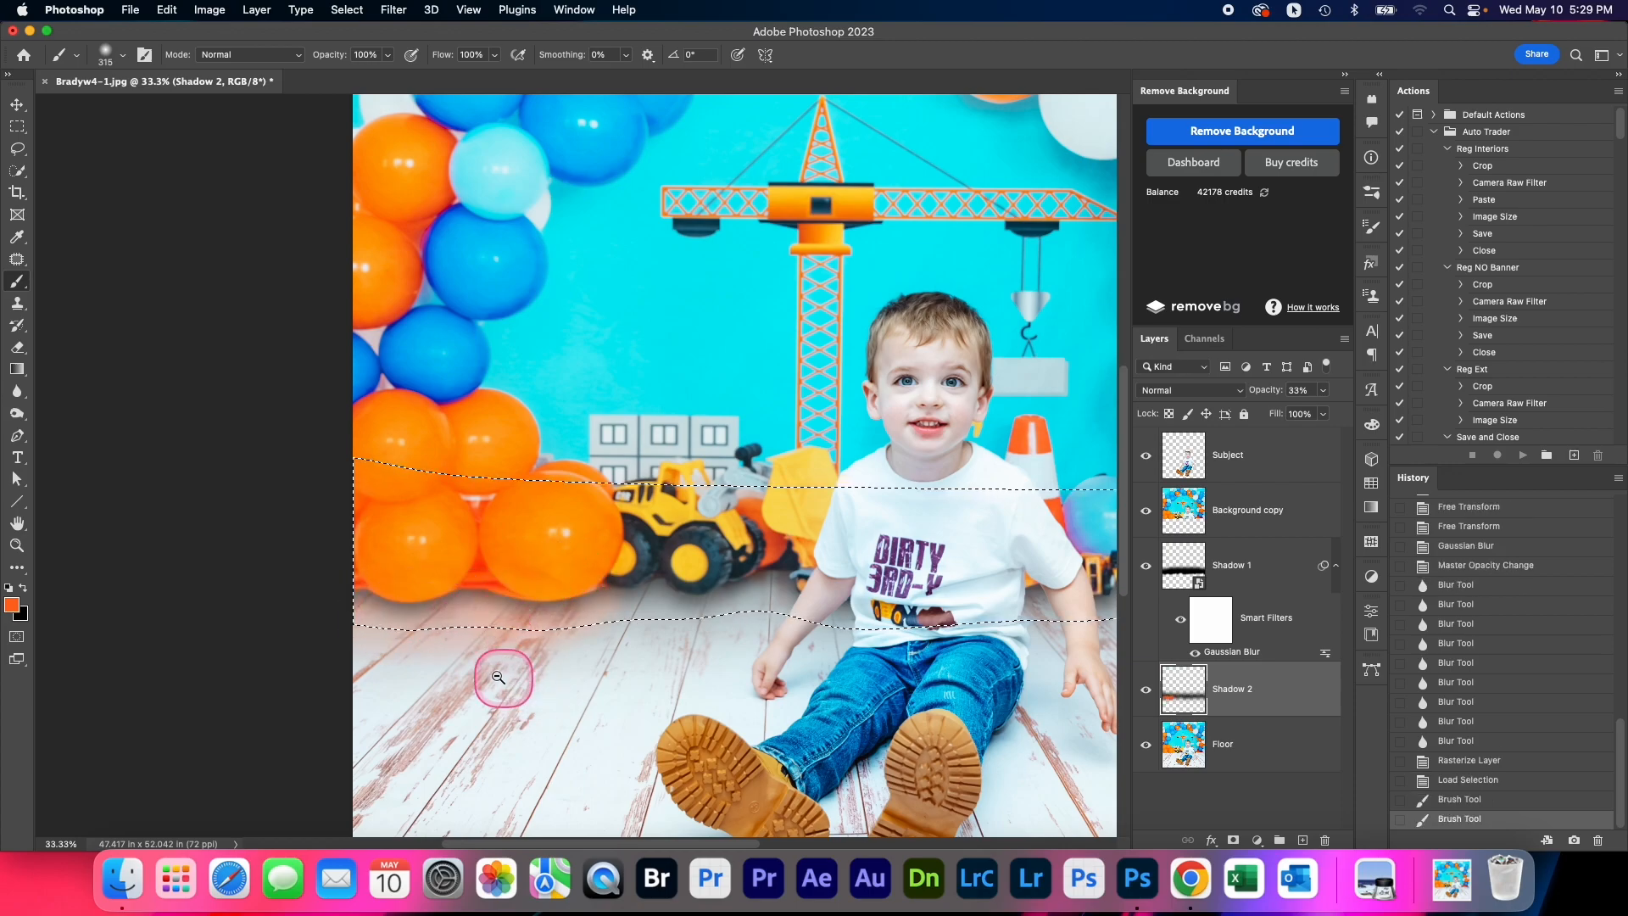
scroll(496, 677, "down", 1)
scroll(701, 597, "up", 1)
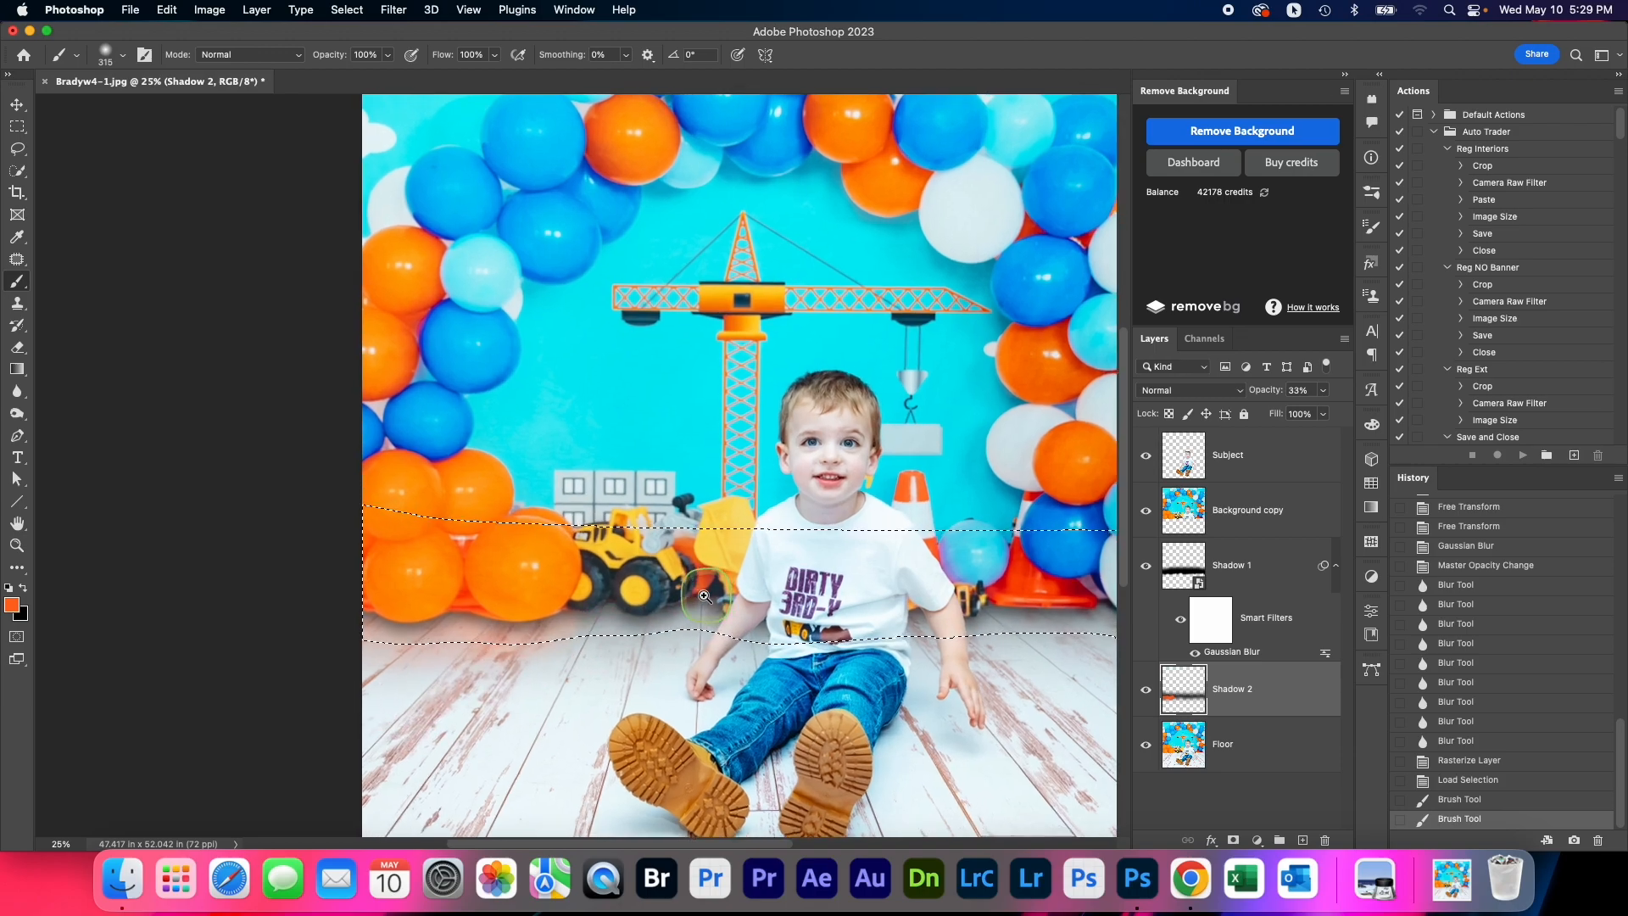
Add orange dabs to the selected Shadow 2 strip beside the boy and beneath the traffic cones with a 150 px brush
mouse_move(702, 594)
left_mouse_down()
mouse_move(686, 596)
mouse_move(723, 612)
left_mouse_up()
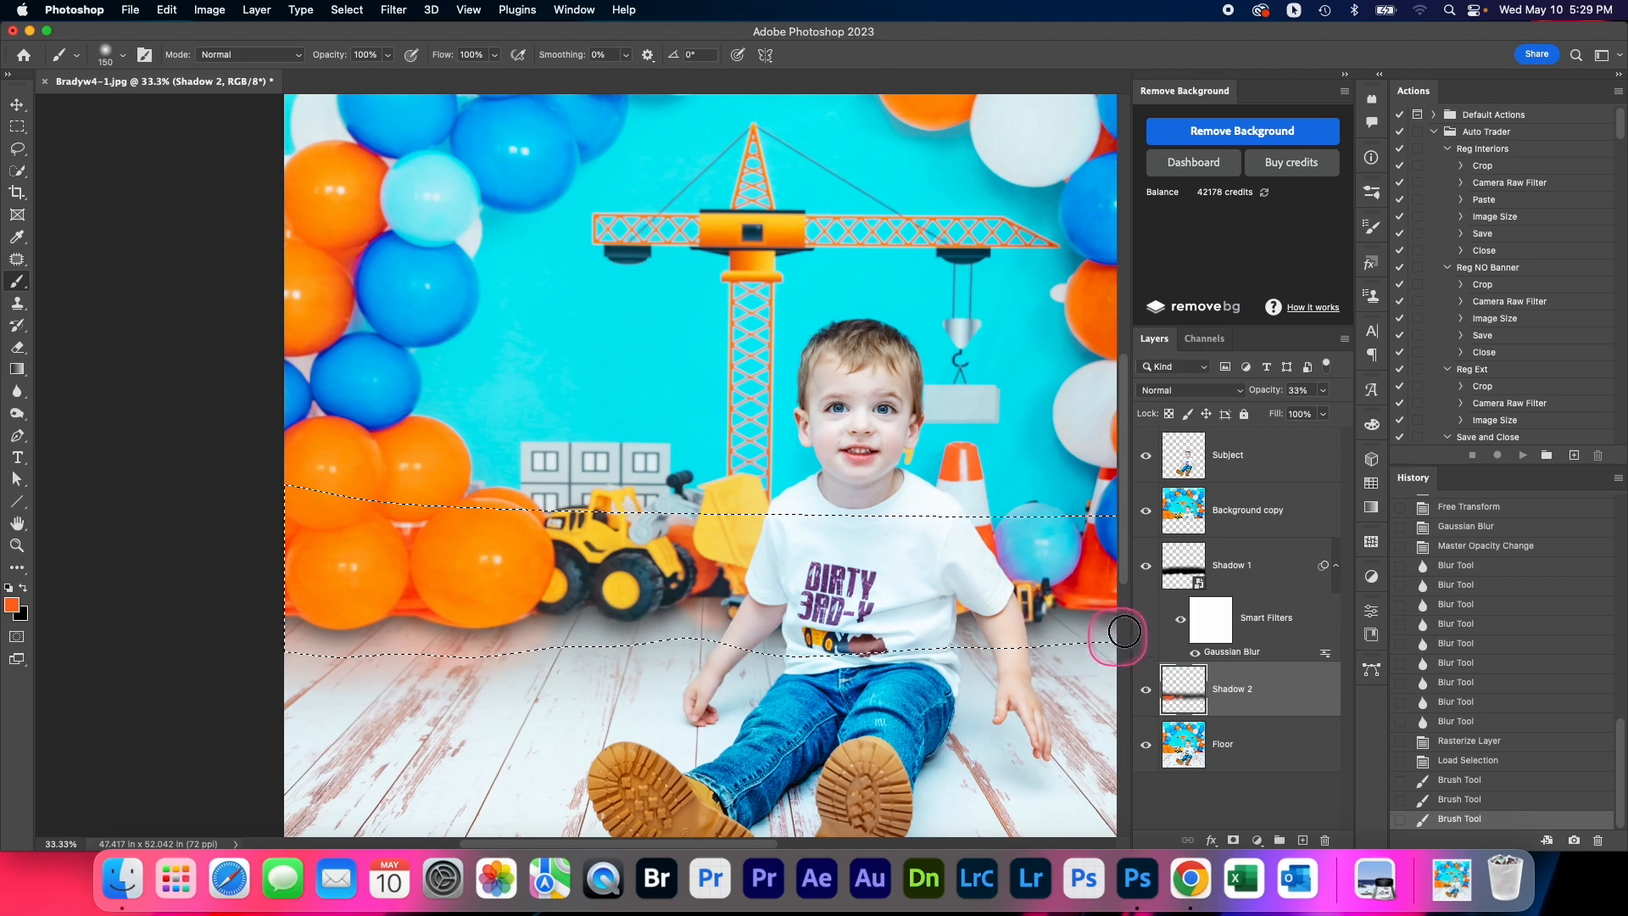
left_click_drag(1075, 609, 1117, 616)
mouse_move(1085, 629)
left_mouse_down()
mouse_move(1072, 632)
mouse_move(1085, 635)
left_mouse_up()
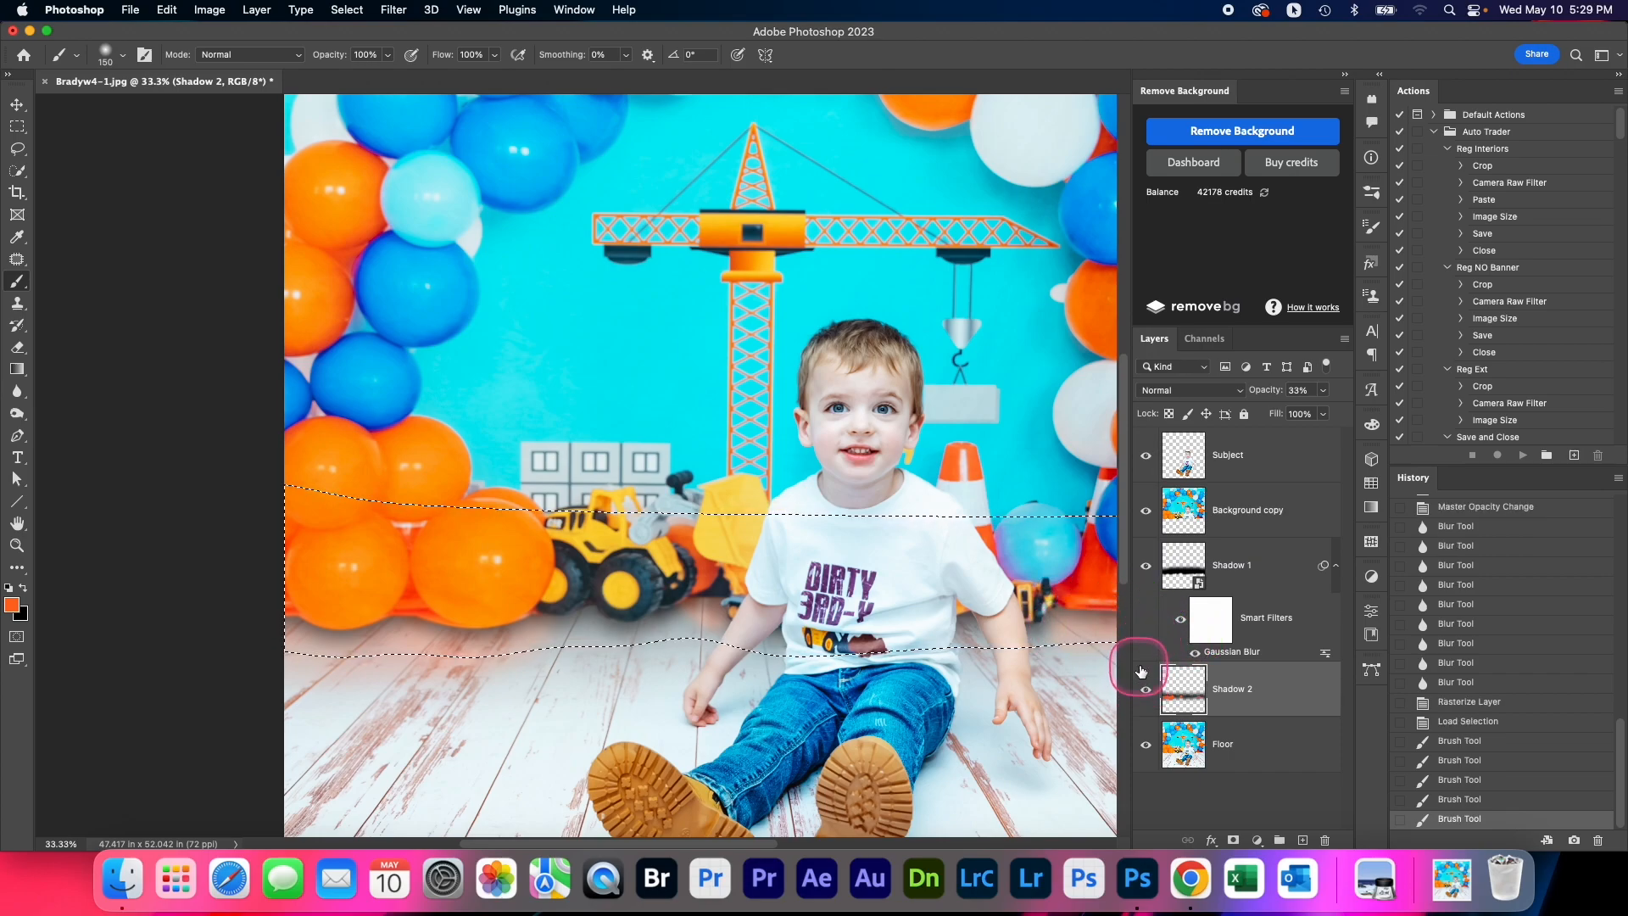
left_click(971, 617)
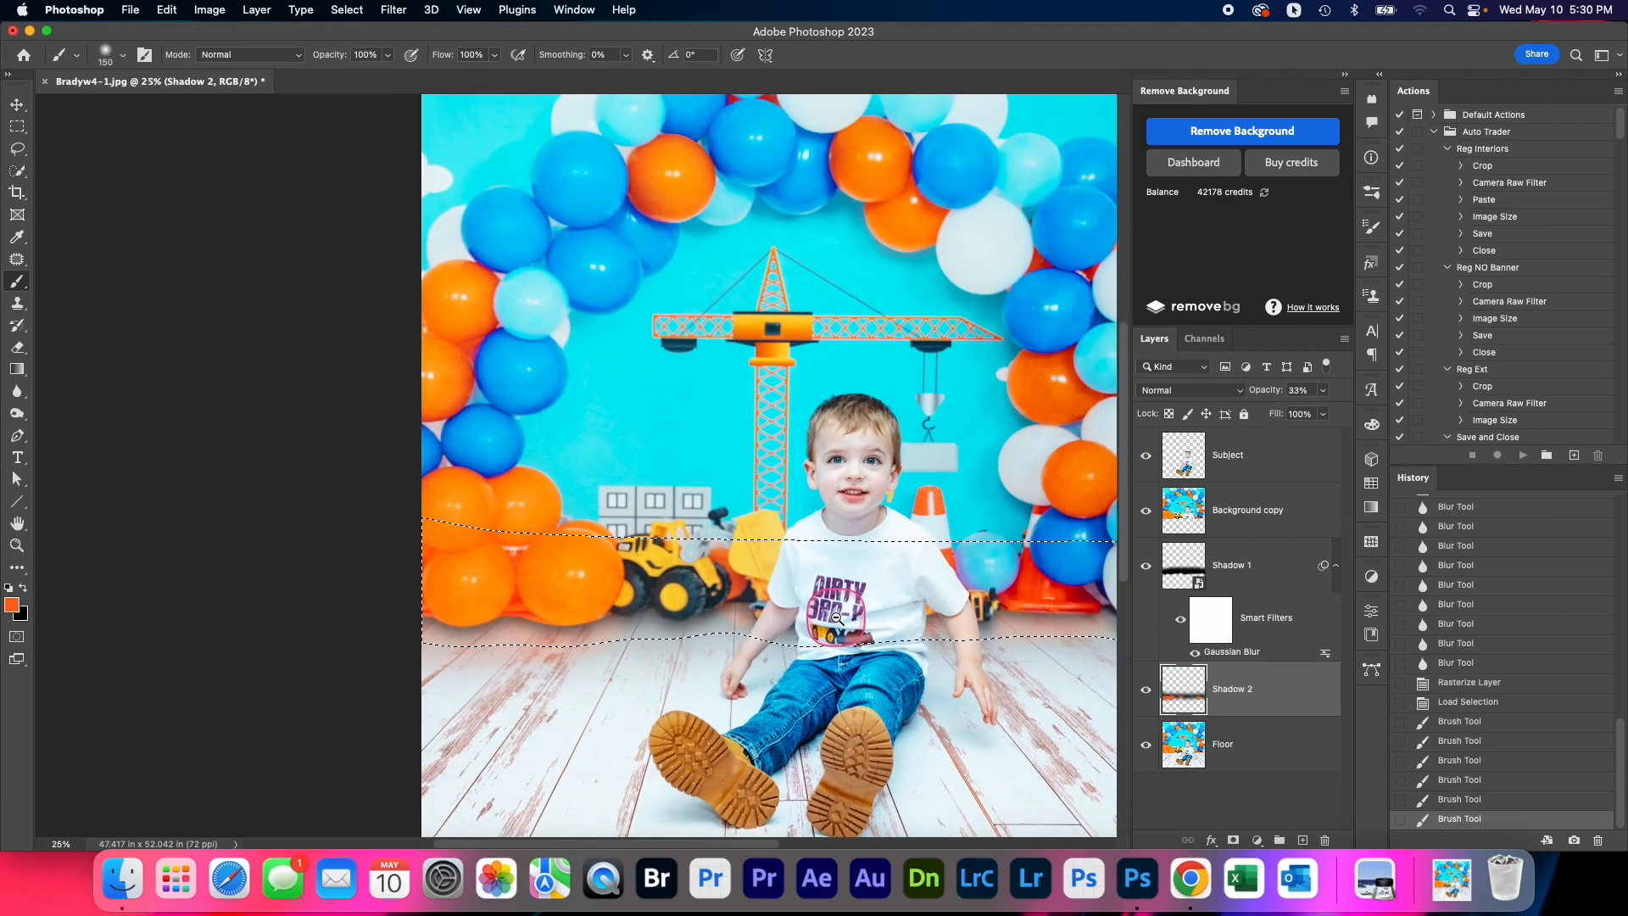
left_click(844, 615, "alt")
Set the opacity of the color-tinted Shadow 2 layer to 32%
left_click(1325, 392)
left_click_drag(1291, 413, 1289, 415)
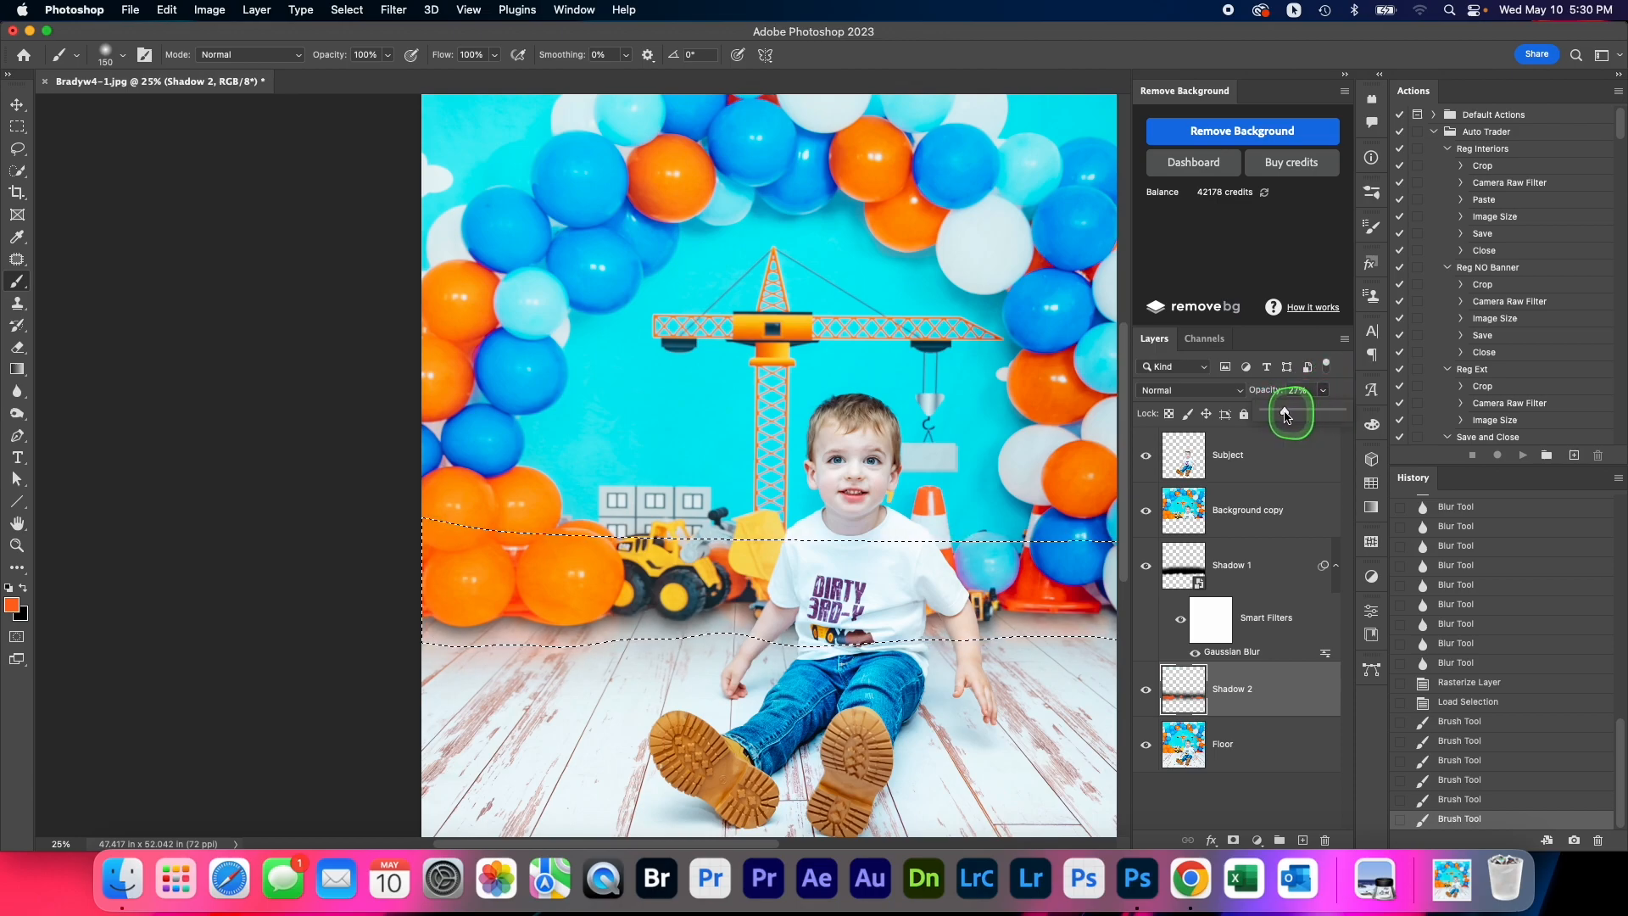
left_click_drag(1289, 416, 1274, 412)
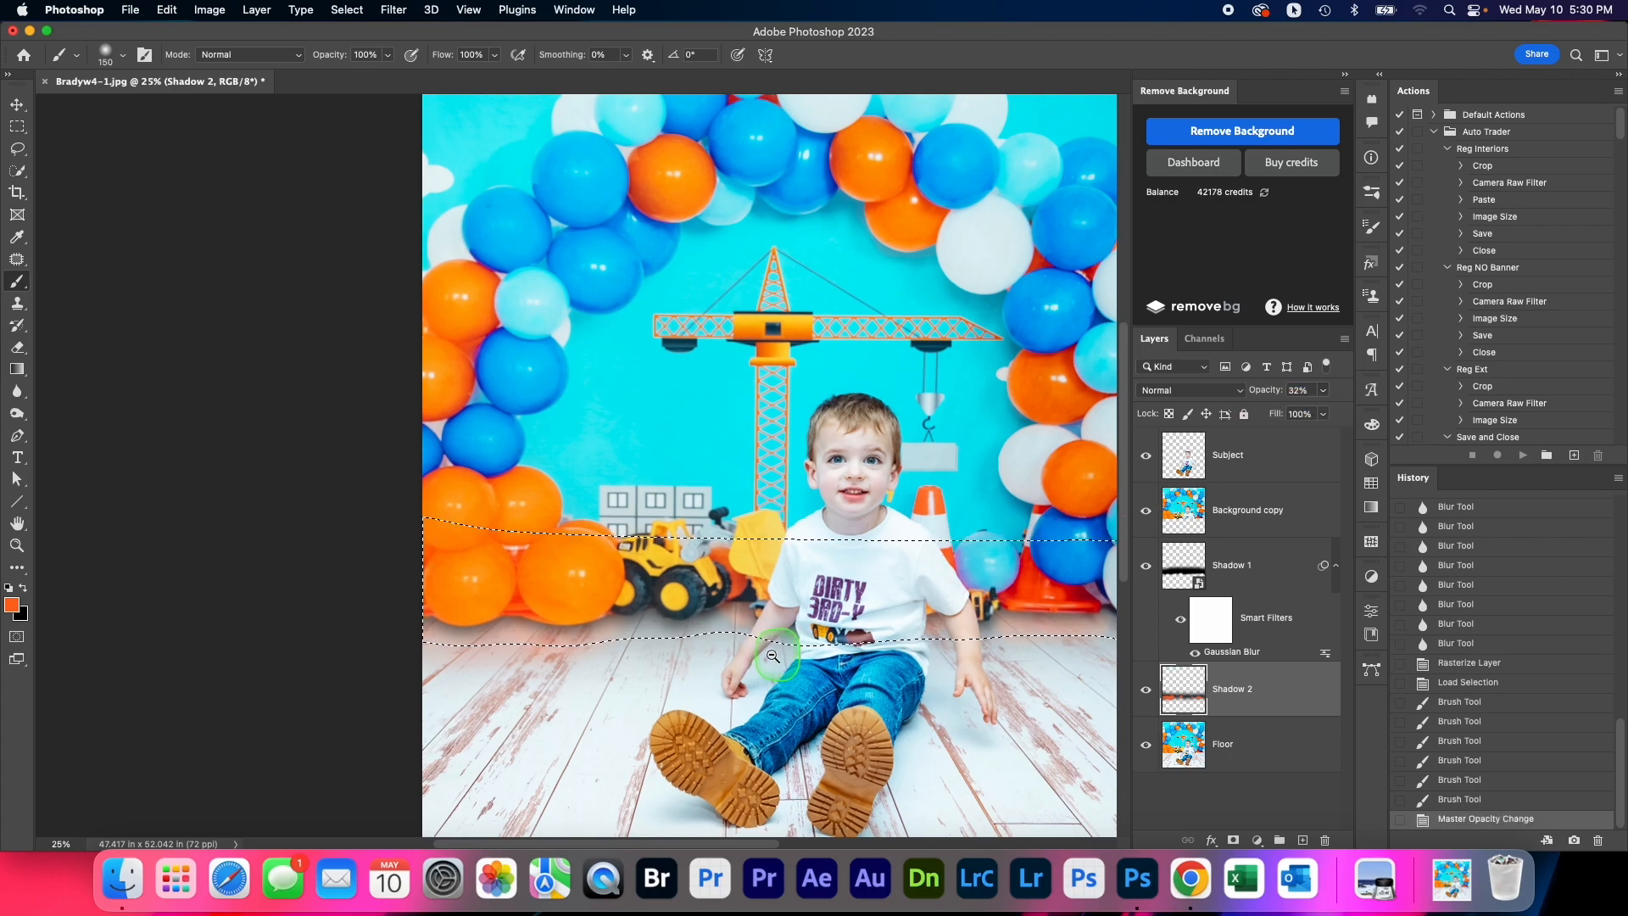
Deselect the Shadow 2 strip and set the opacity of the Shadow 1 layer to 52%
key("super+minus")
key("super+d")
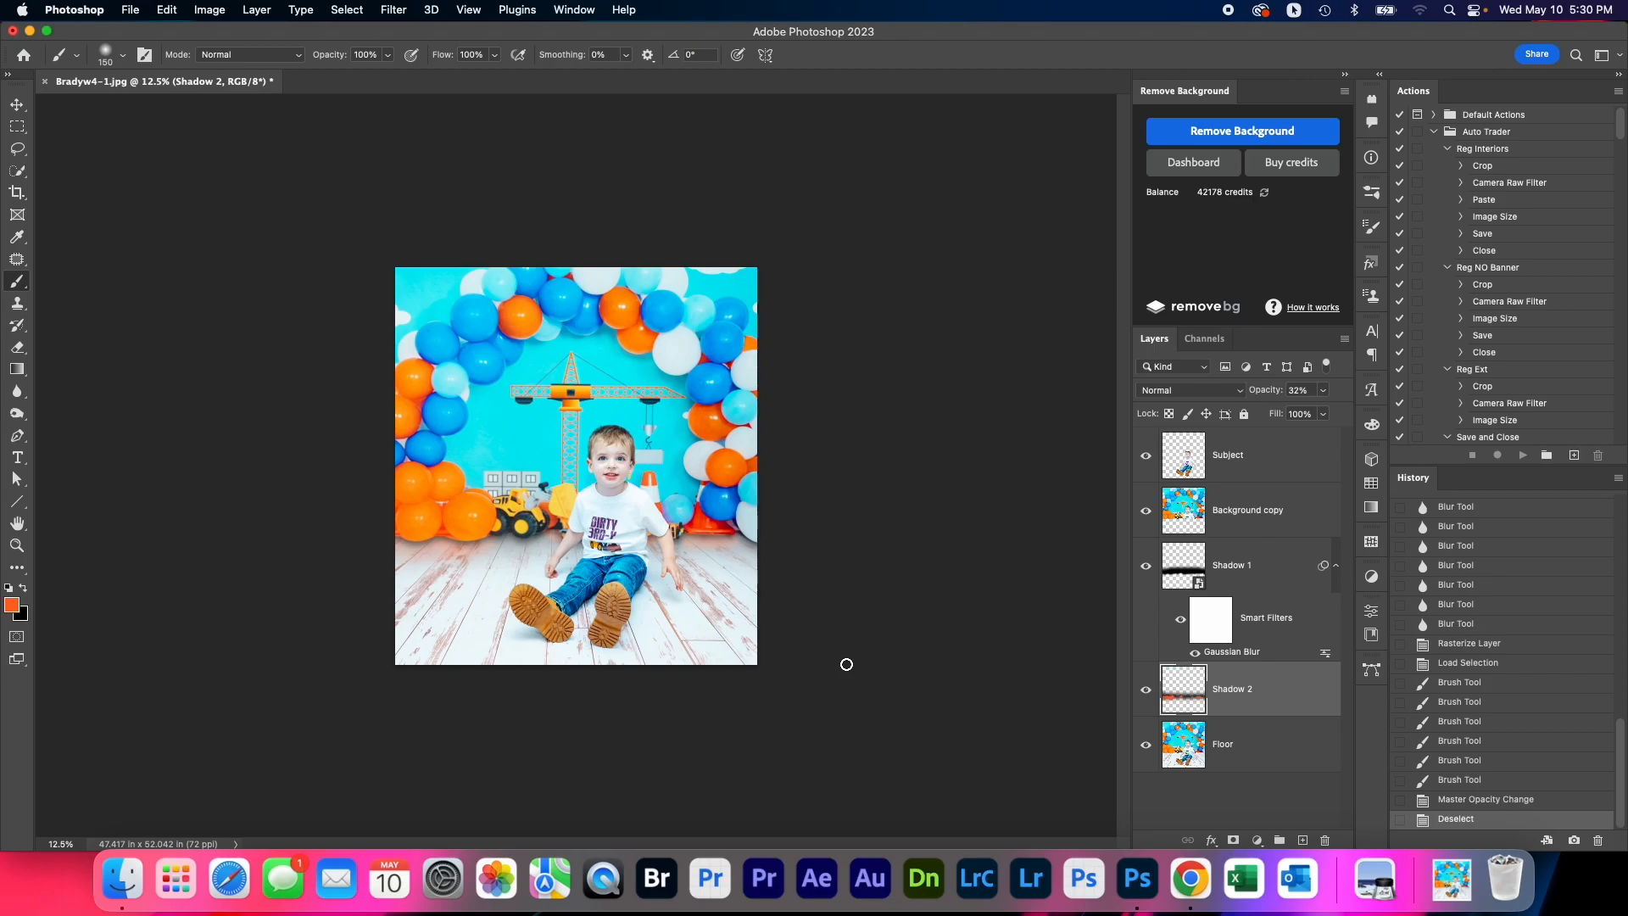
left_click(1264, 566)
left_click(1322, 390)
left_click_drag(1306, 412, 1301, 418)
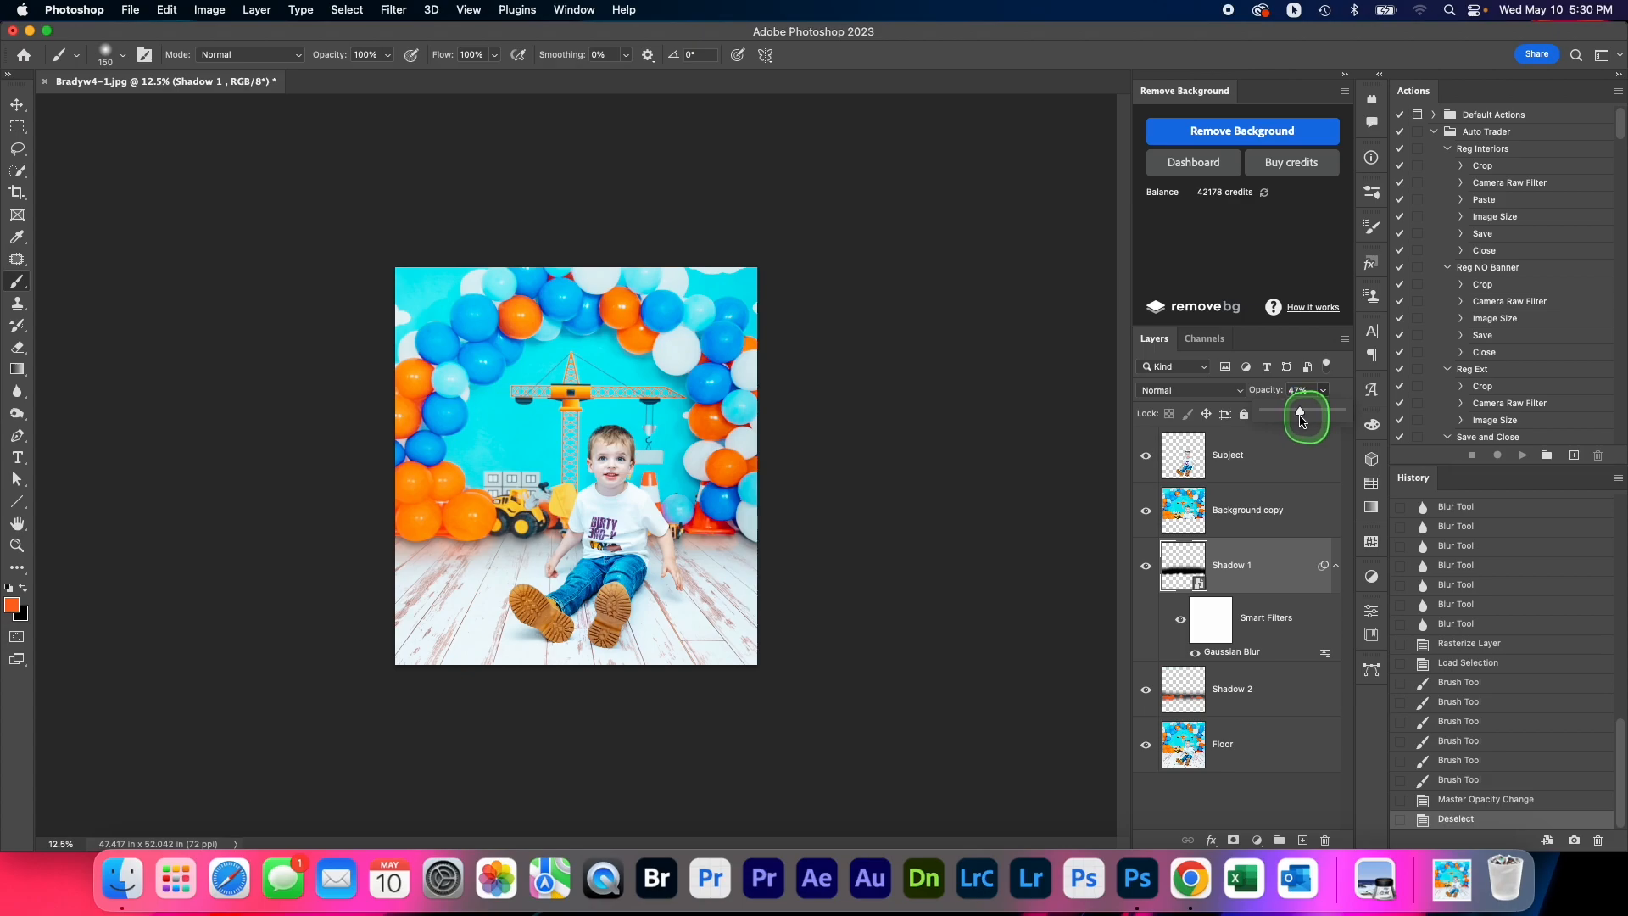
left_click_drag(1303, 420, 1307, 438)
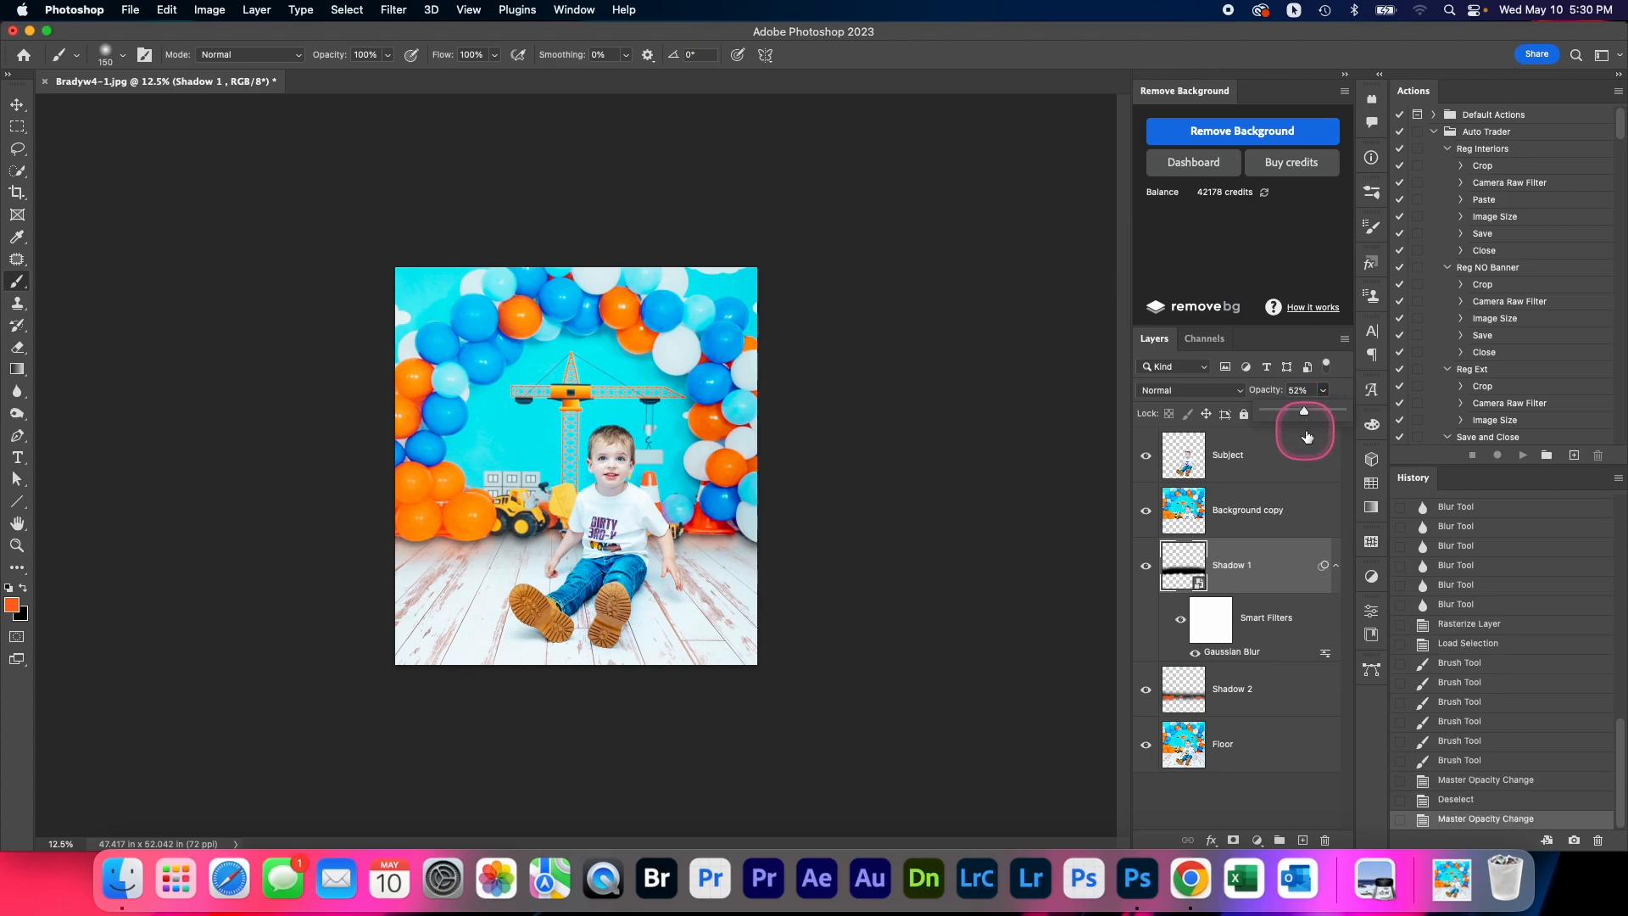
Soften the lower edge of the orange balloons on the Background copy layer with the Blur tool
left_click(1248, 532)
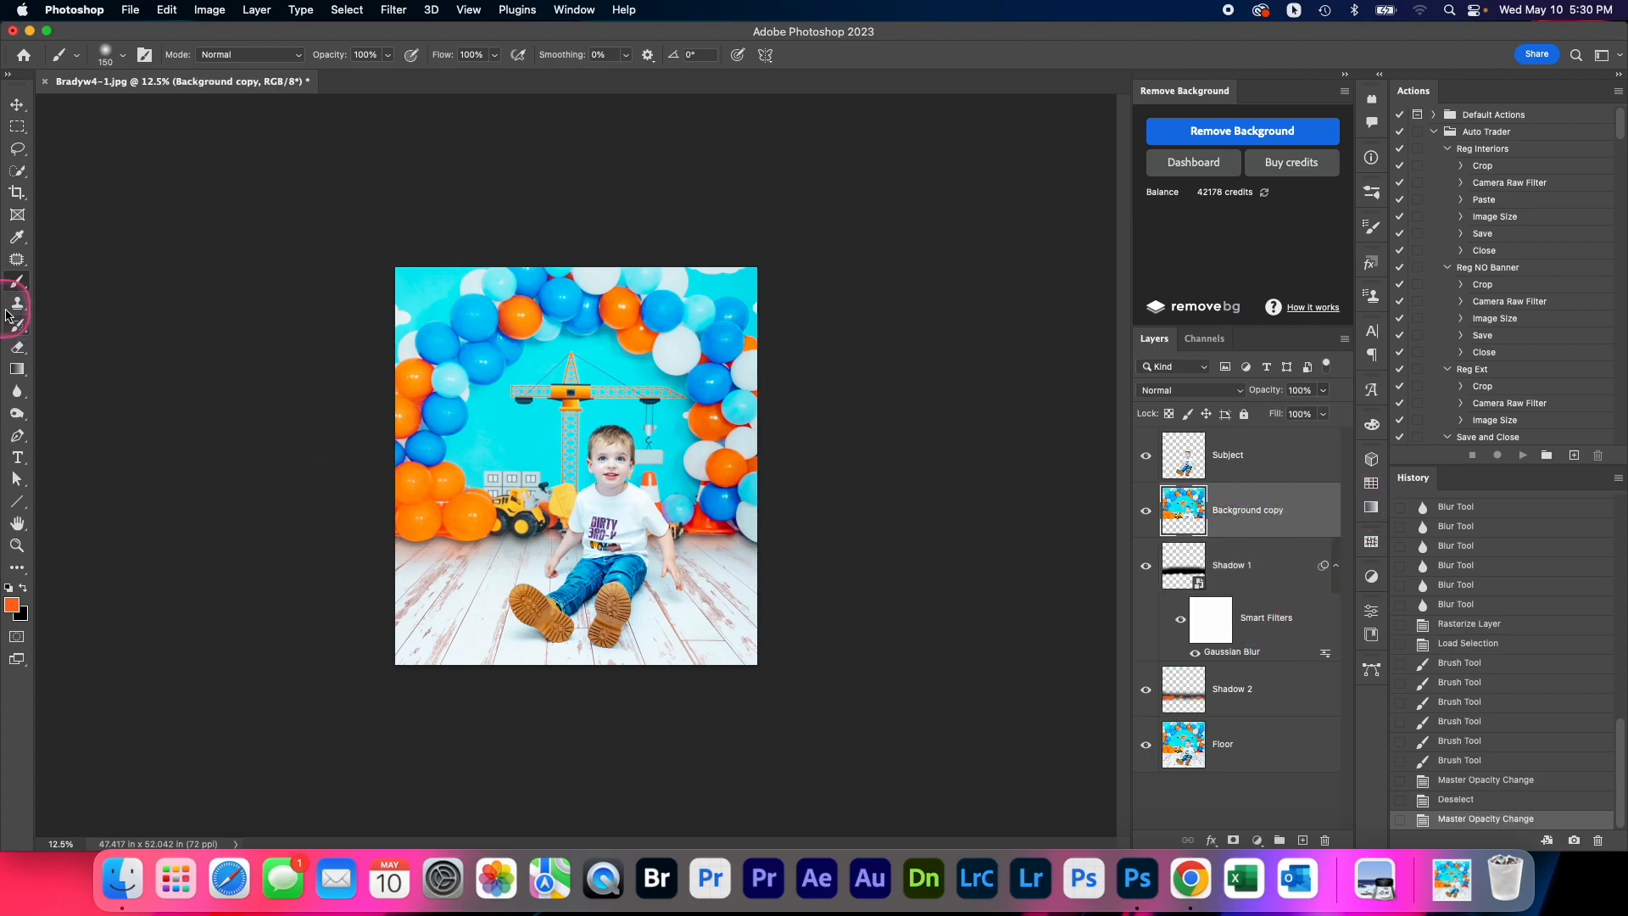
left_click(12, 395)
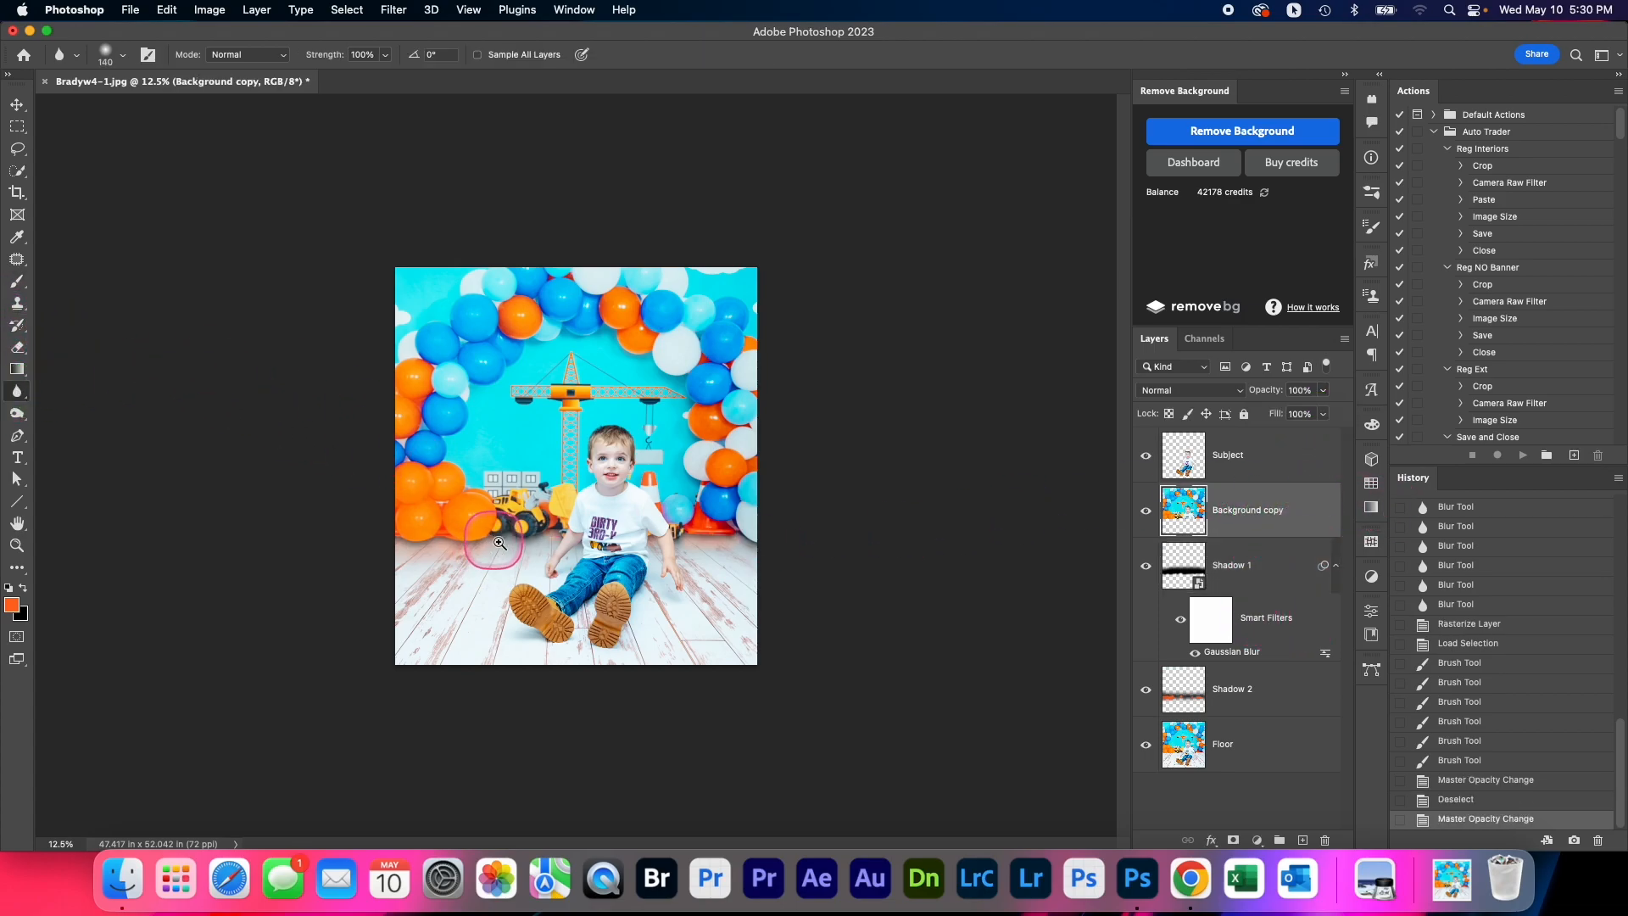
key("super+equal")
left_click(532, 536, "super")
left_click(533, 535, "super")
left_click_drag(344, 561, 568, 468)
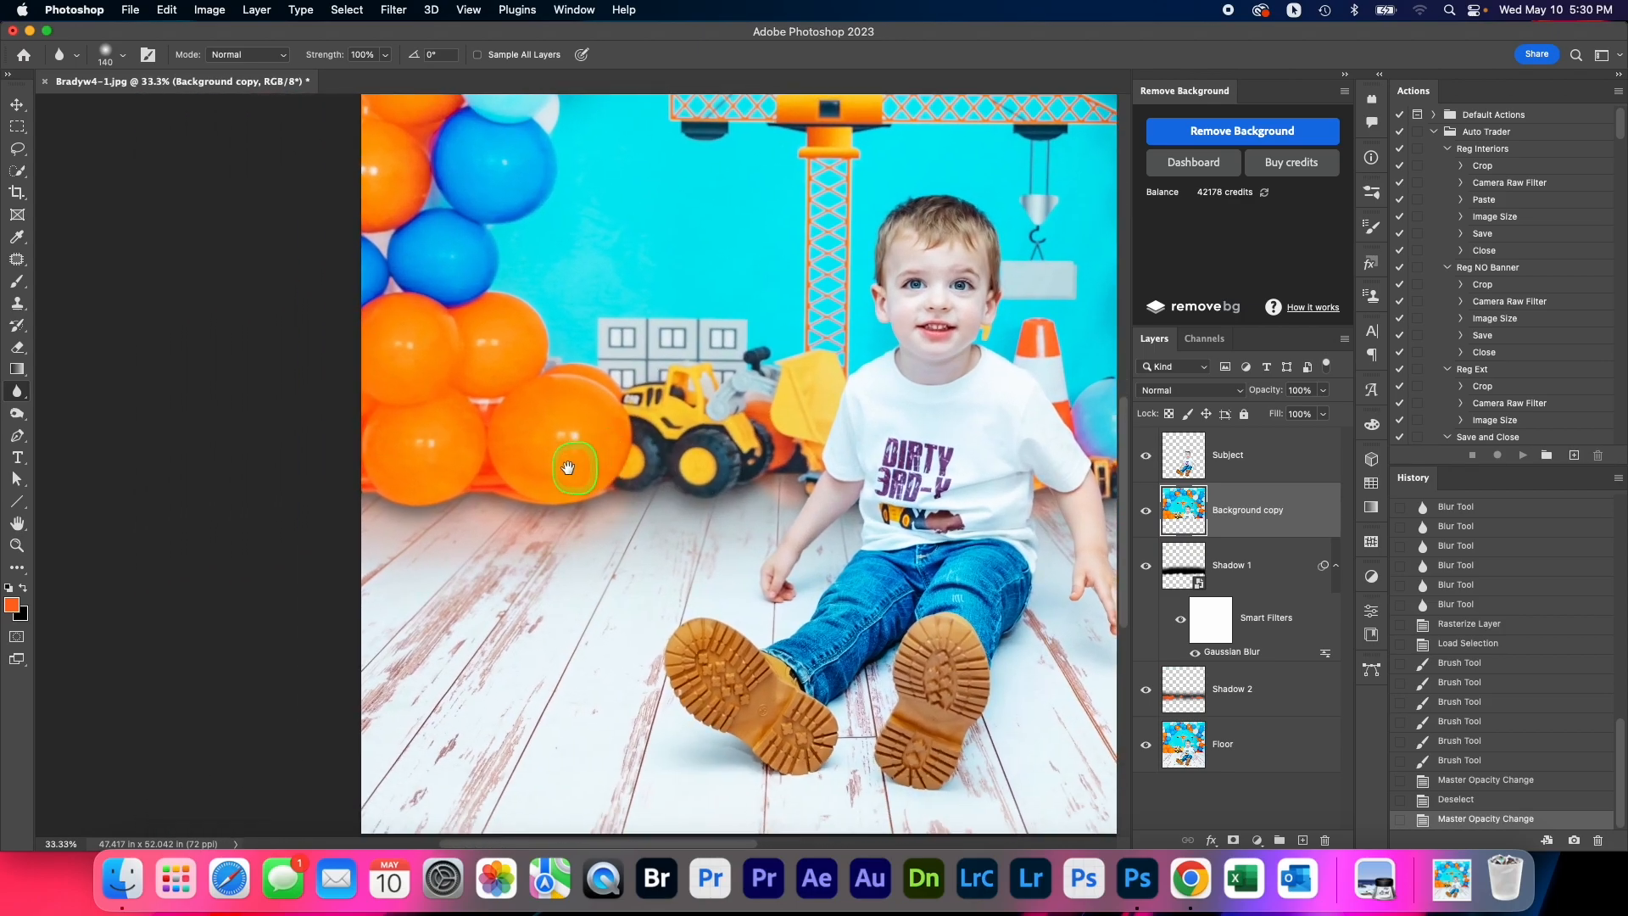
left_click(563, 483, "super")
left_click_drag(346, 508, 377, 511)
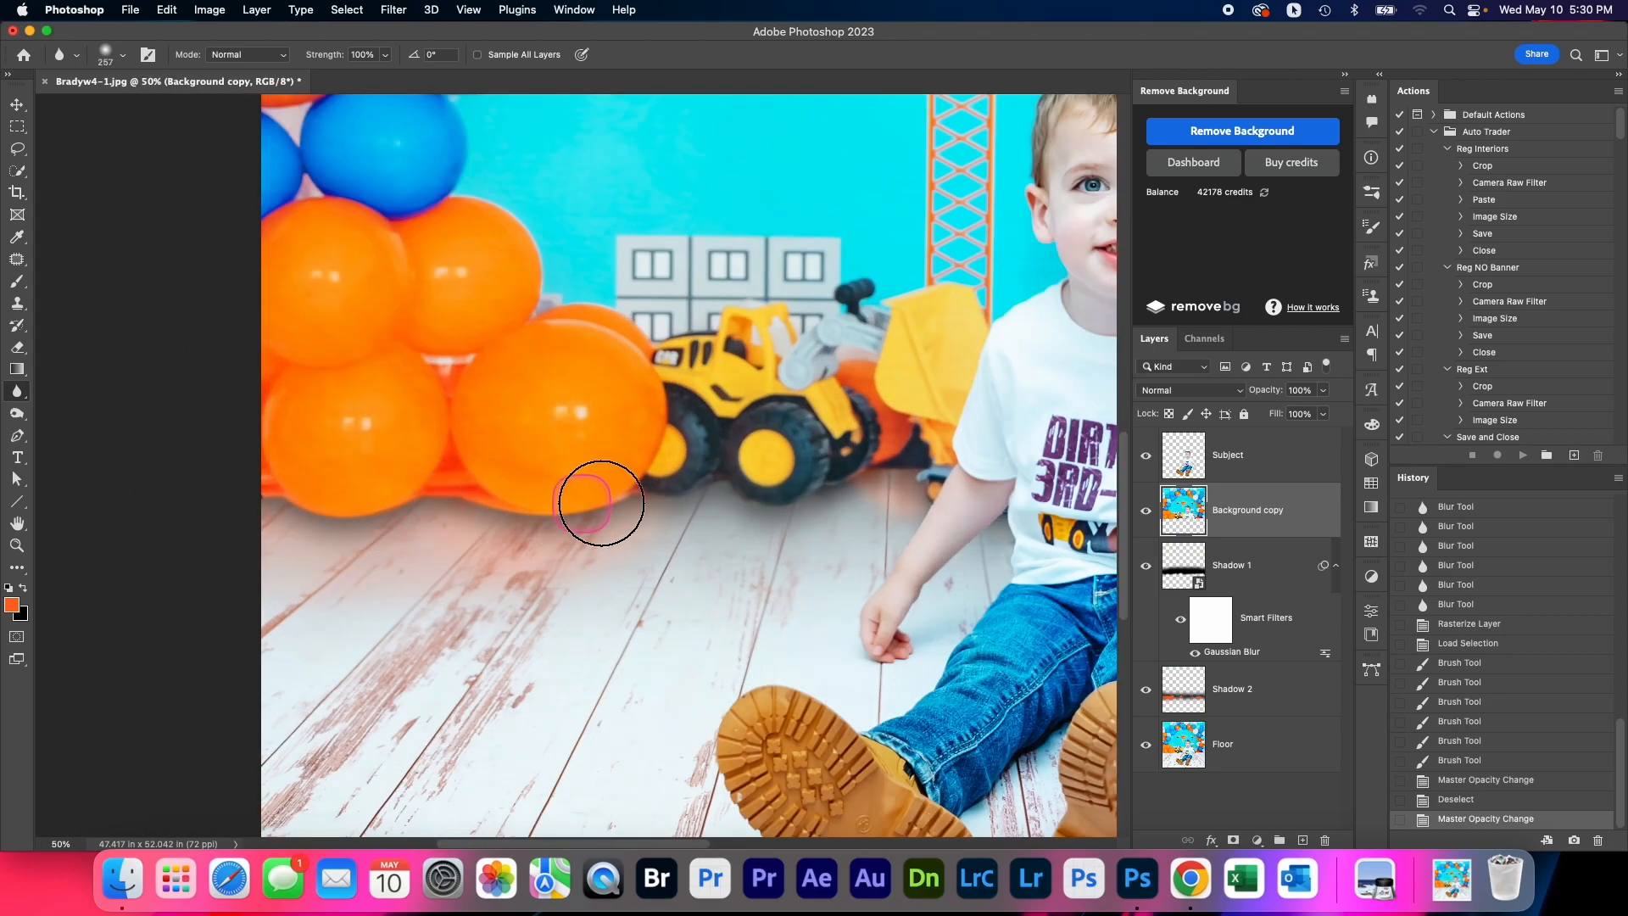
left_click(613, 507)
mouse_move(595, 491)
left_mouse_down()
mouse_move(559, 491)
mouse_move(625, 490)
mouse_move(588, 512)
mouse_move(491, 488)
mouse_move(352, 516)
mouse_move(247, 498)
mouse_move(237, 516)
left_mouse_up()
left_click(646, 497)
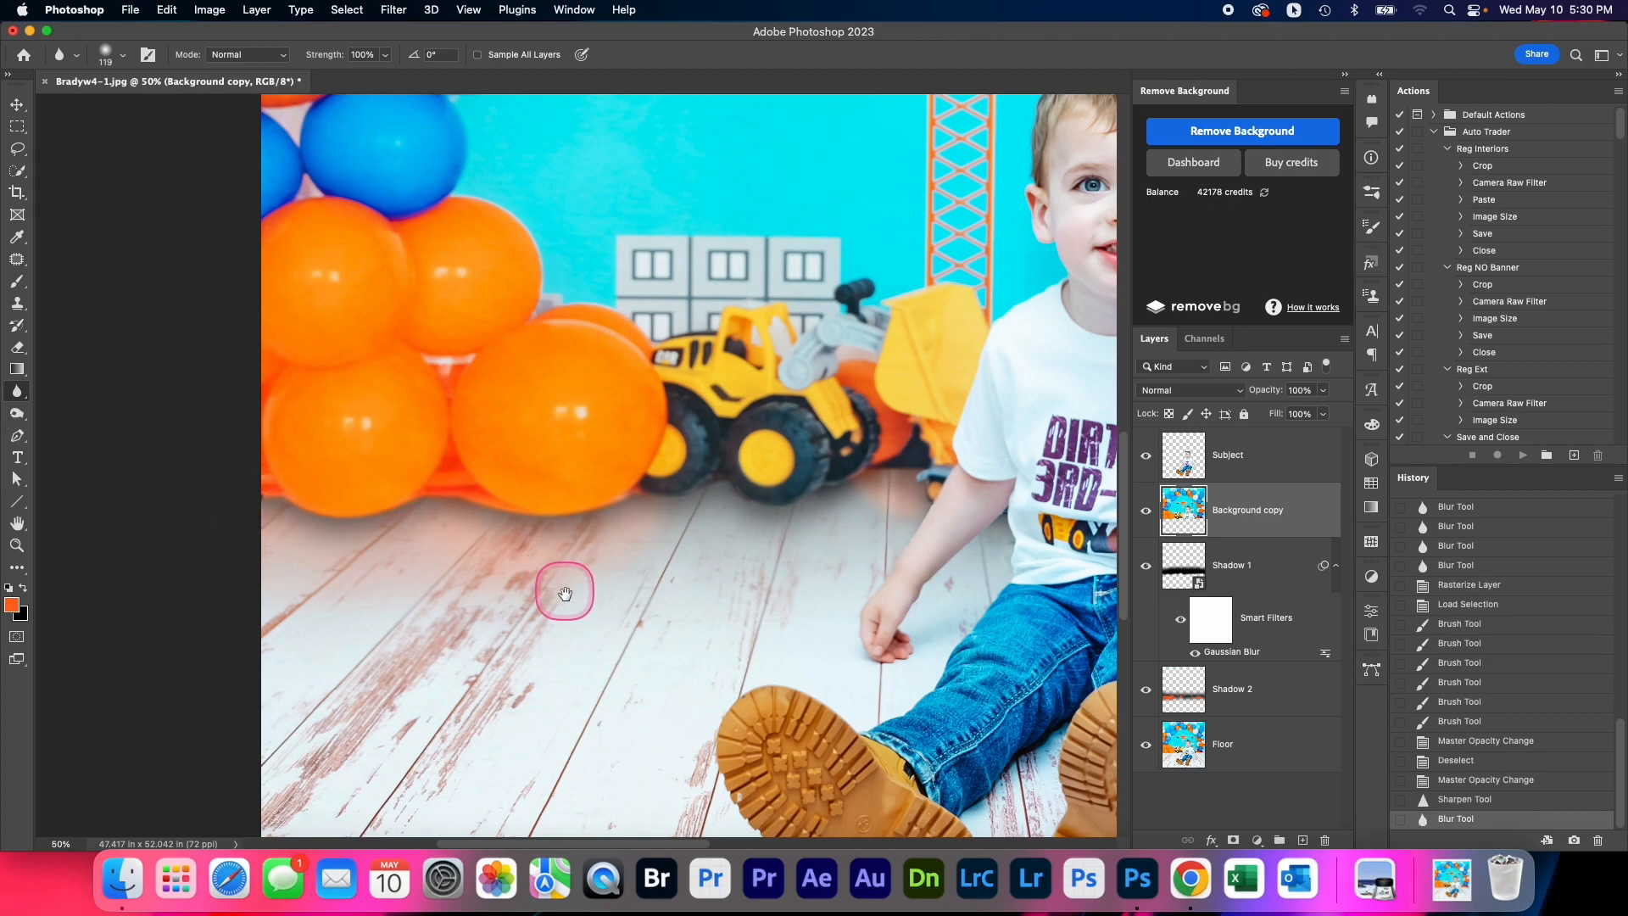
left_click(566, 600, "alt")
left_click(566, 600, "alt")
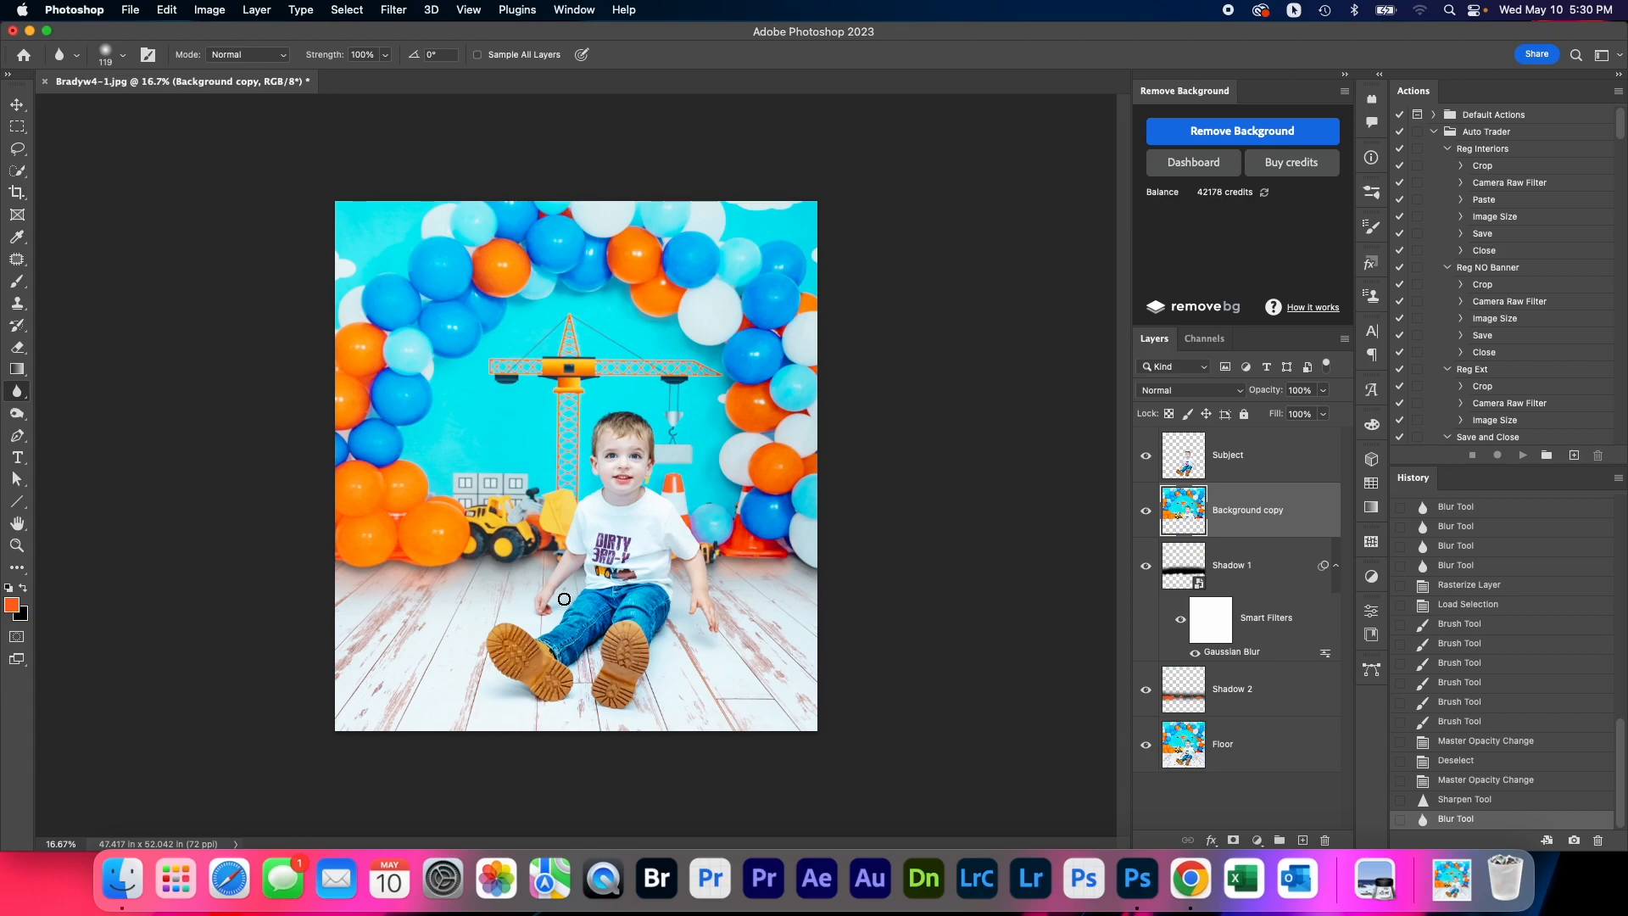
Warp the Shadow 1 layer, pulling its lower-left corner outward and its lower edge slightly down beneath the balloons
left_click(1282, 567)
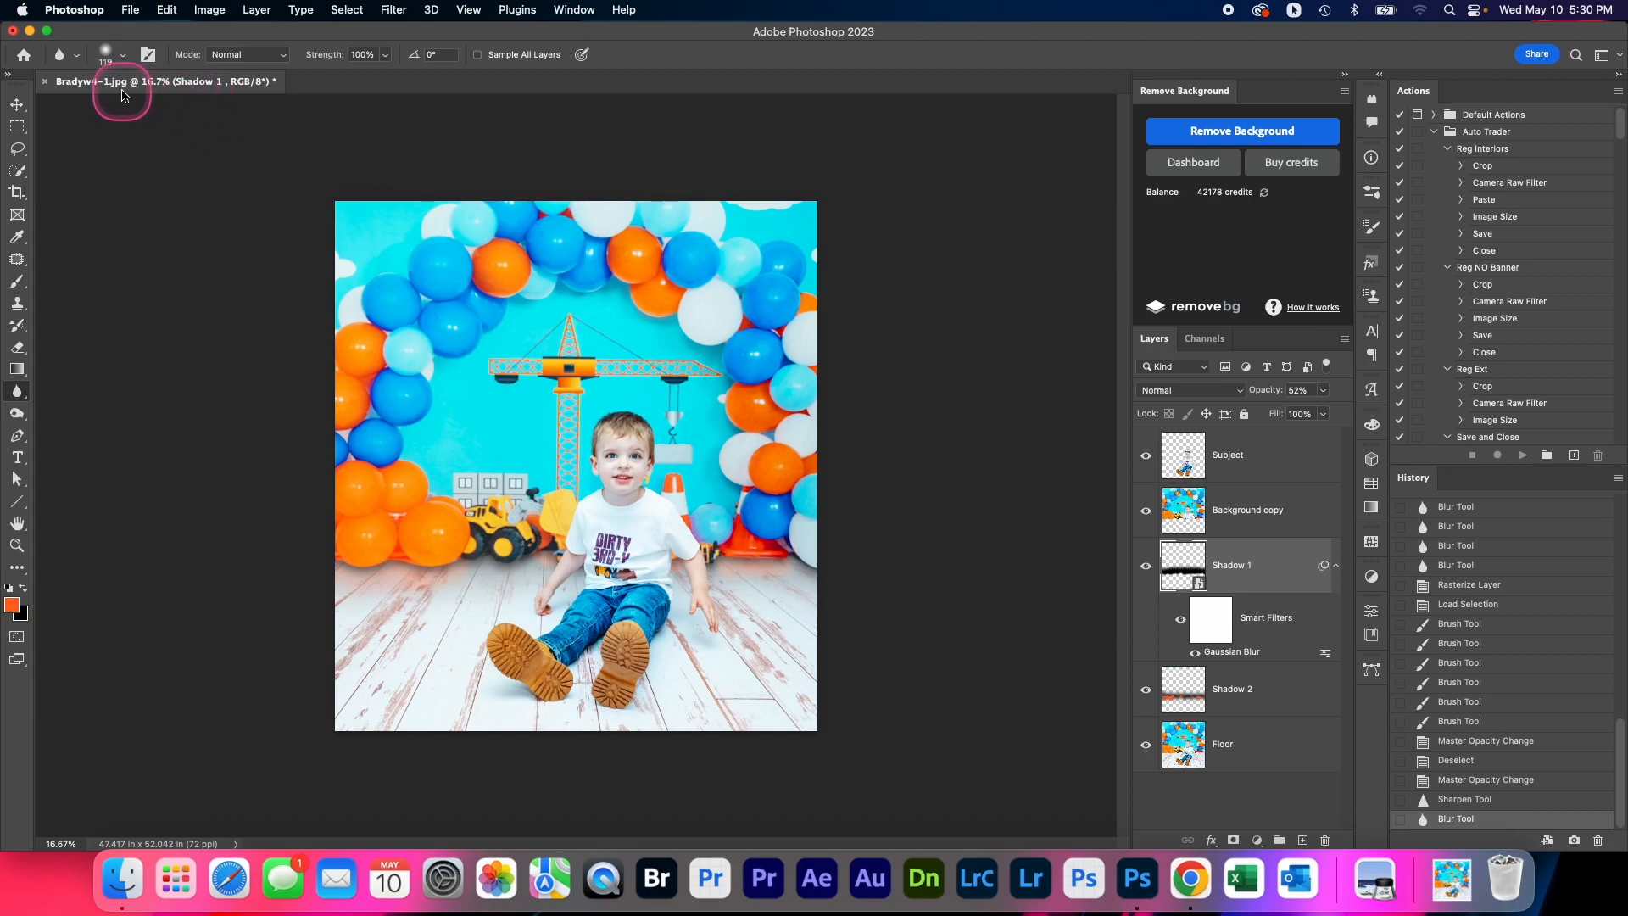
left_click(166, 10)
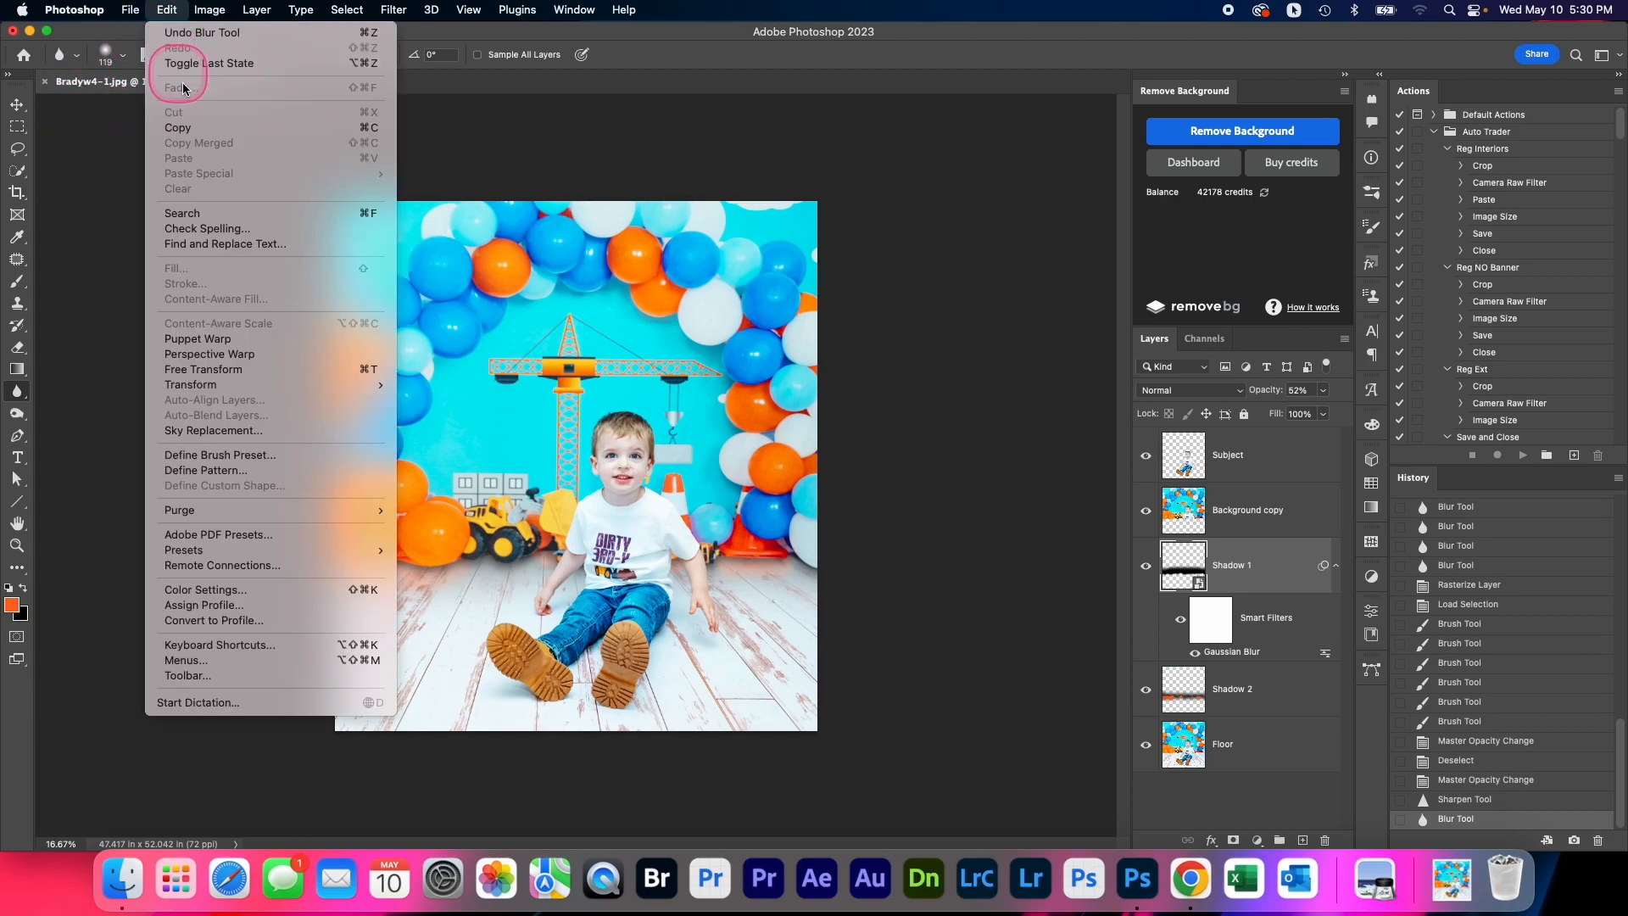
mouse_move(226, 384)
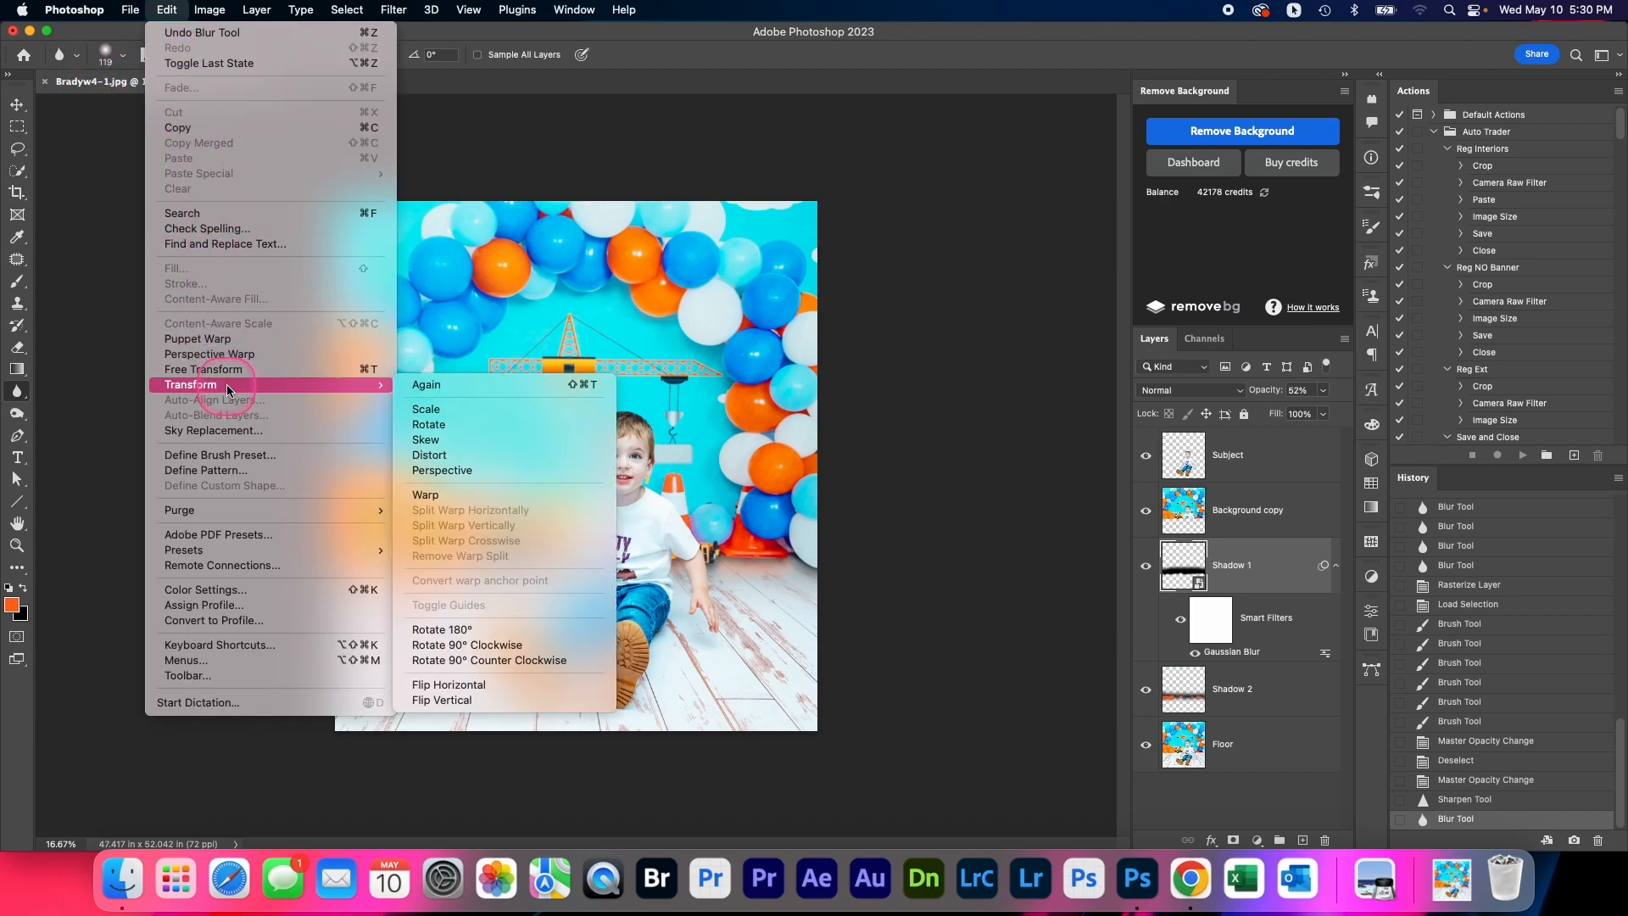
left_click(430, 488)
left_click_drag(334, 573, 325, 571)
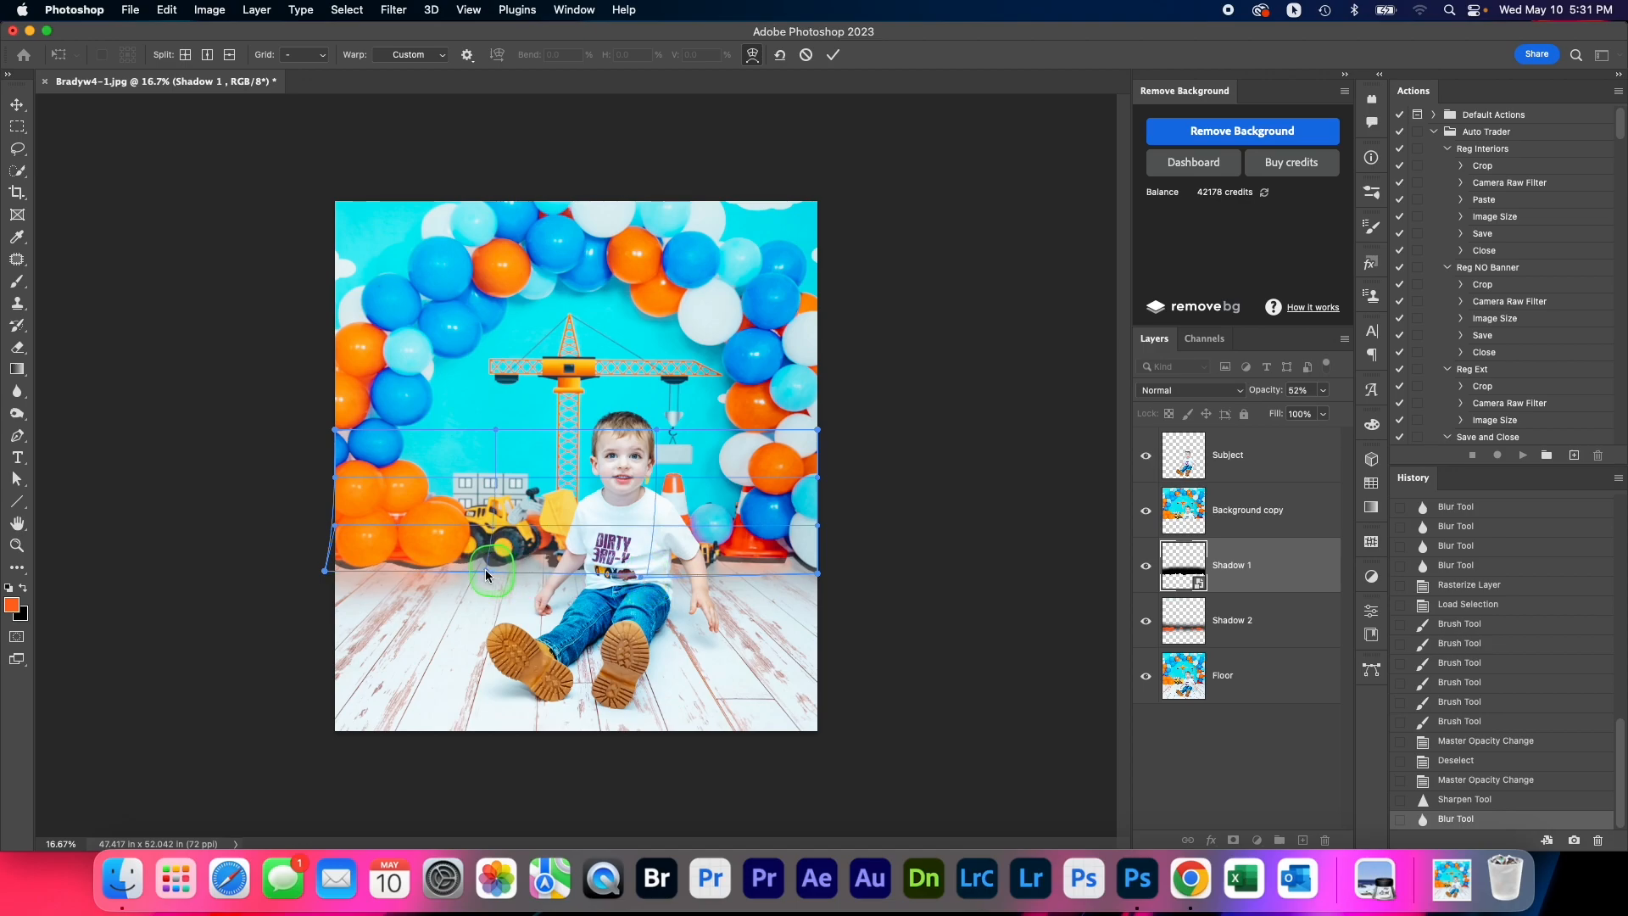
left_click_drag(488, 571, 493, 578)
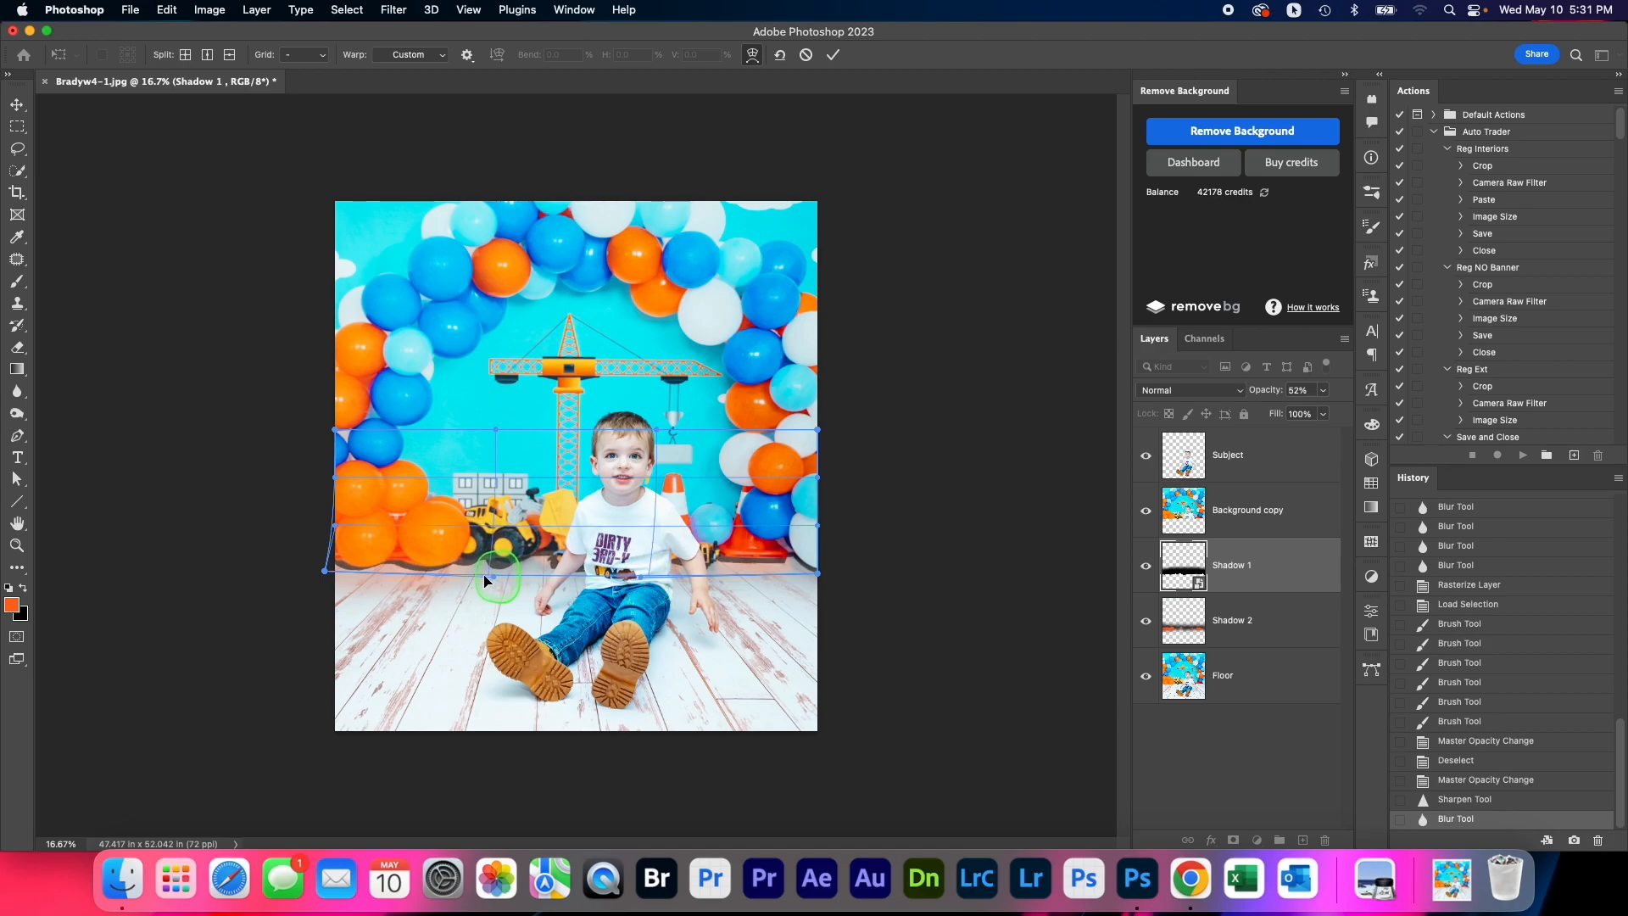
left_click_drag(323, 567, 321, 574)
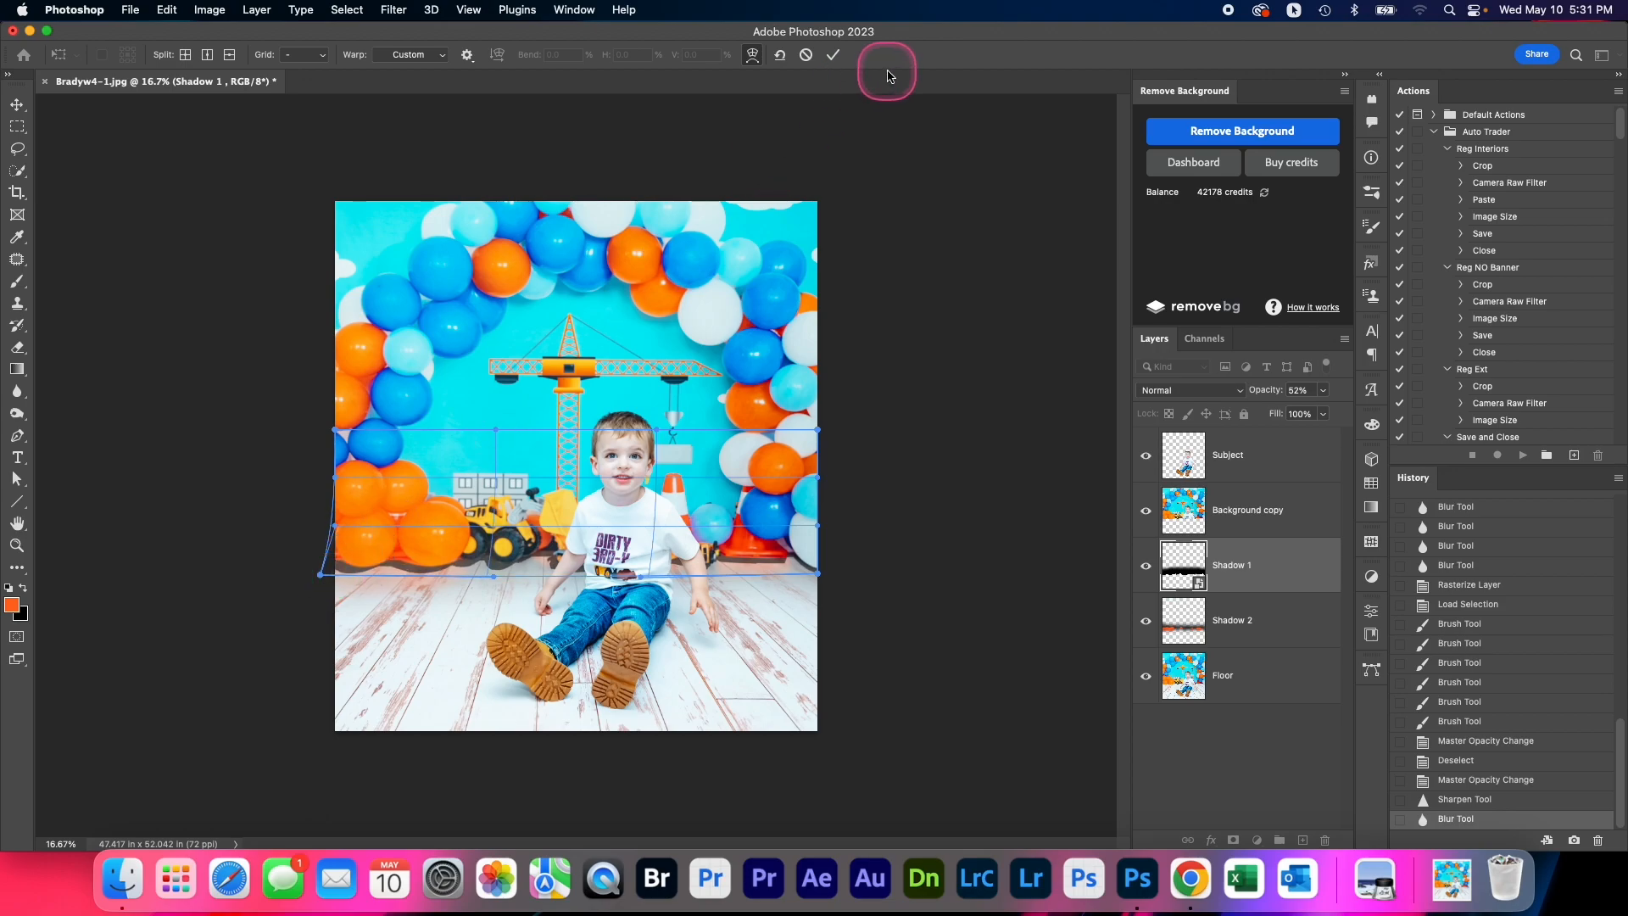
left_click(835, 56)
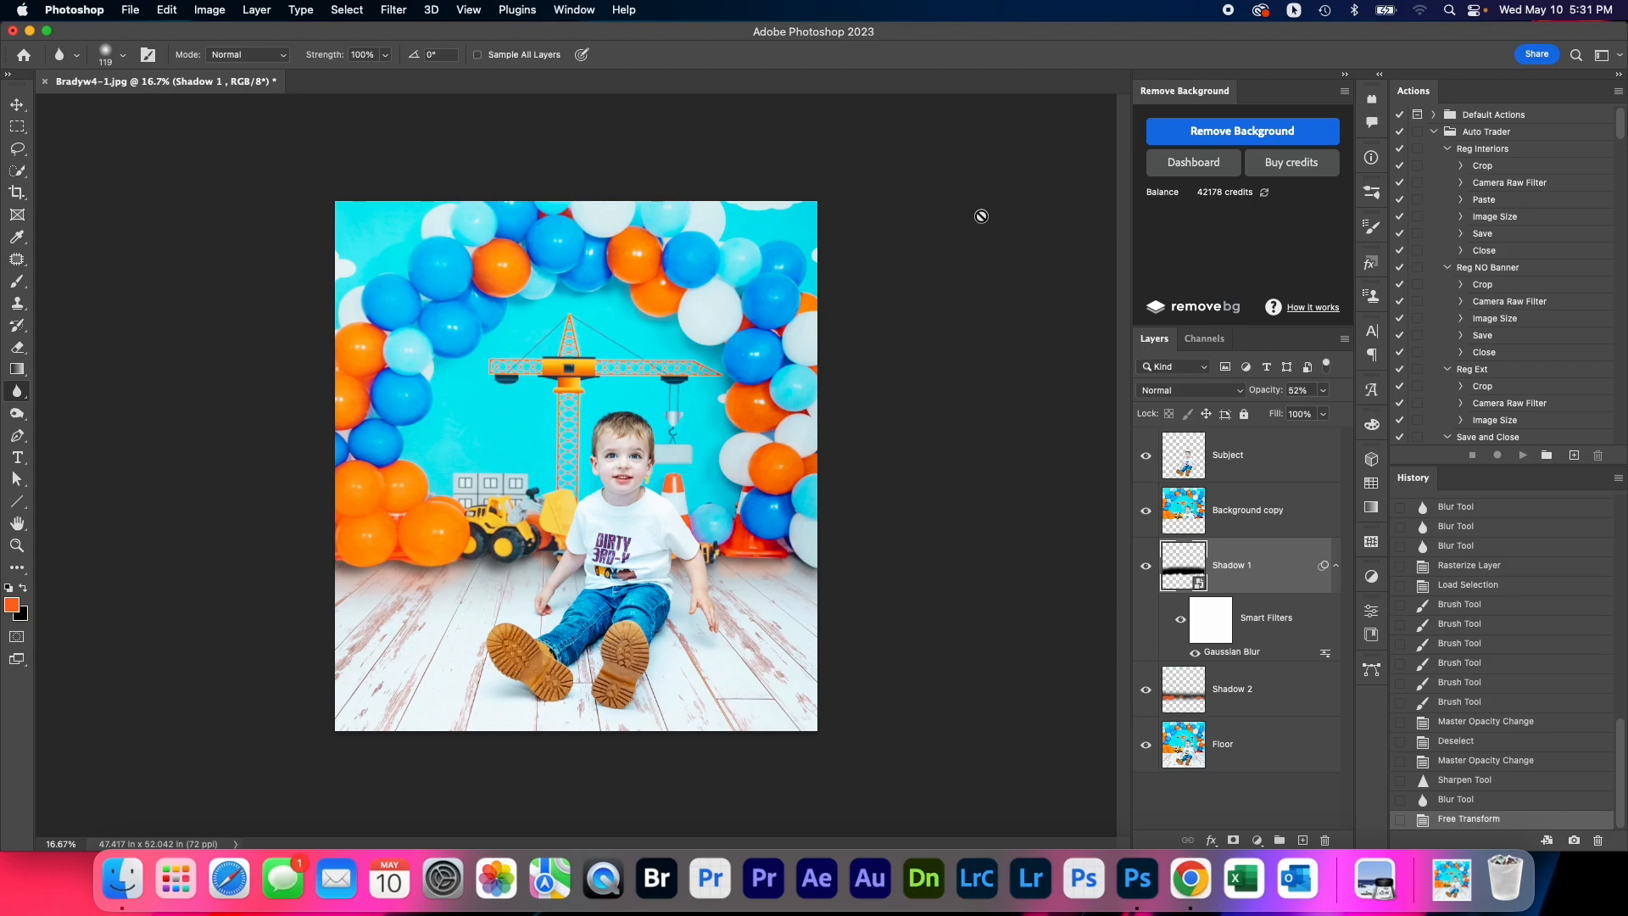
Free-transform the Shadow 1 layer to raise its bottom edge slightly along the floor line
left_click(1271, 576)
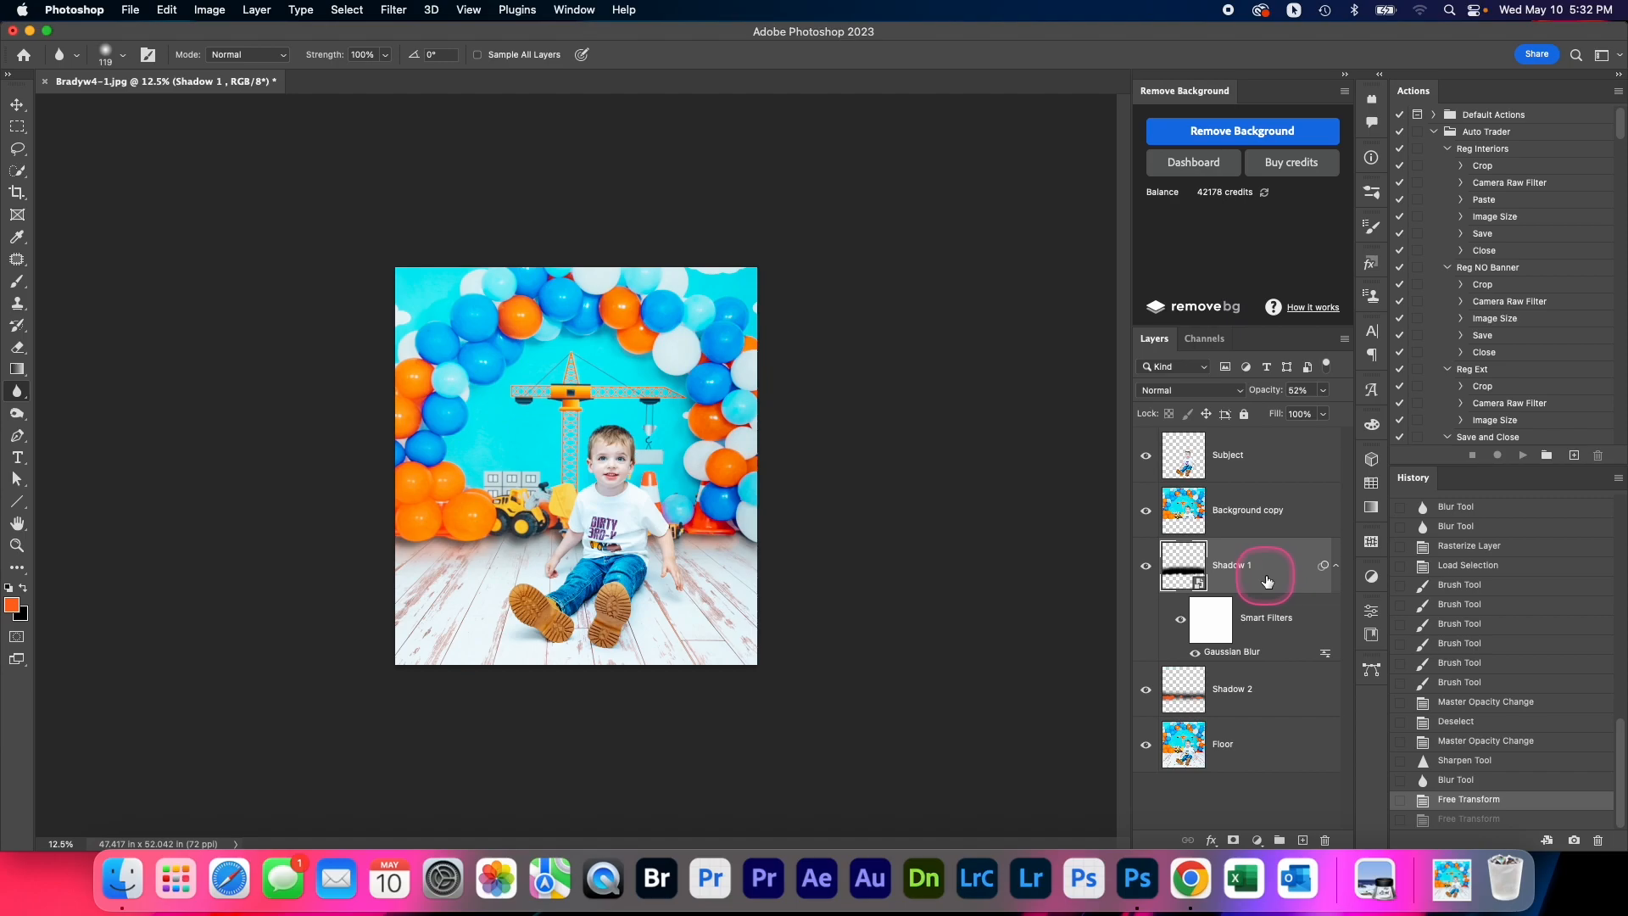
key("super+t")
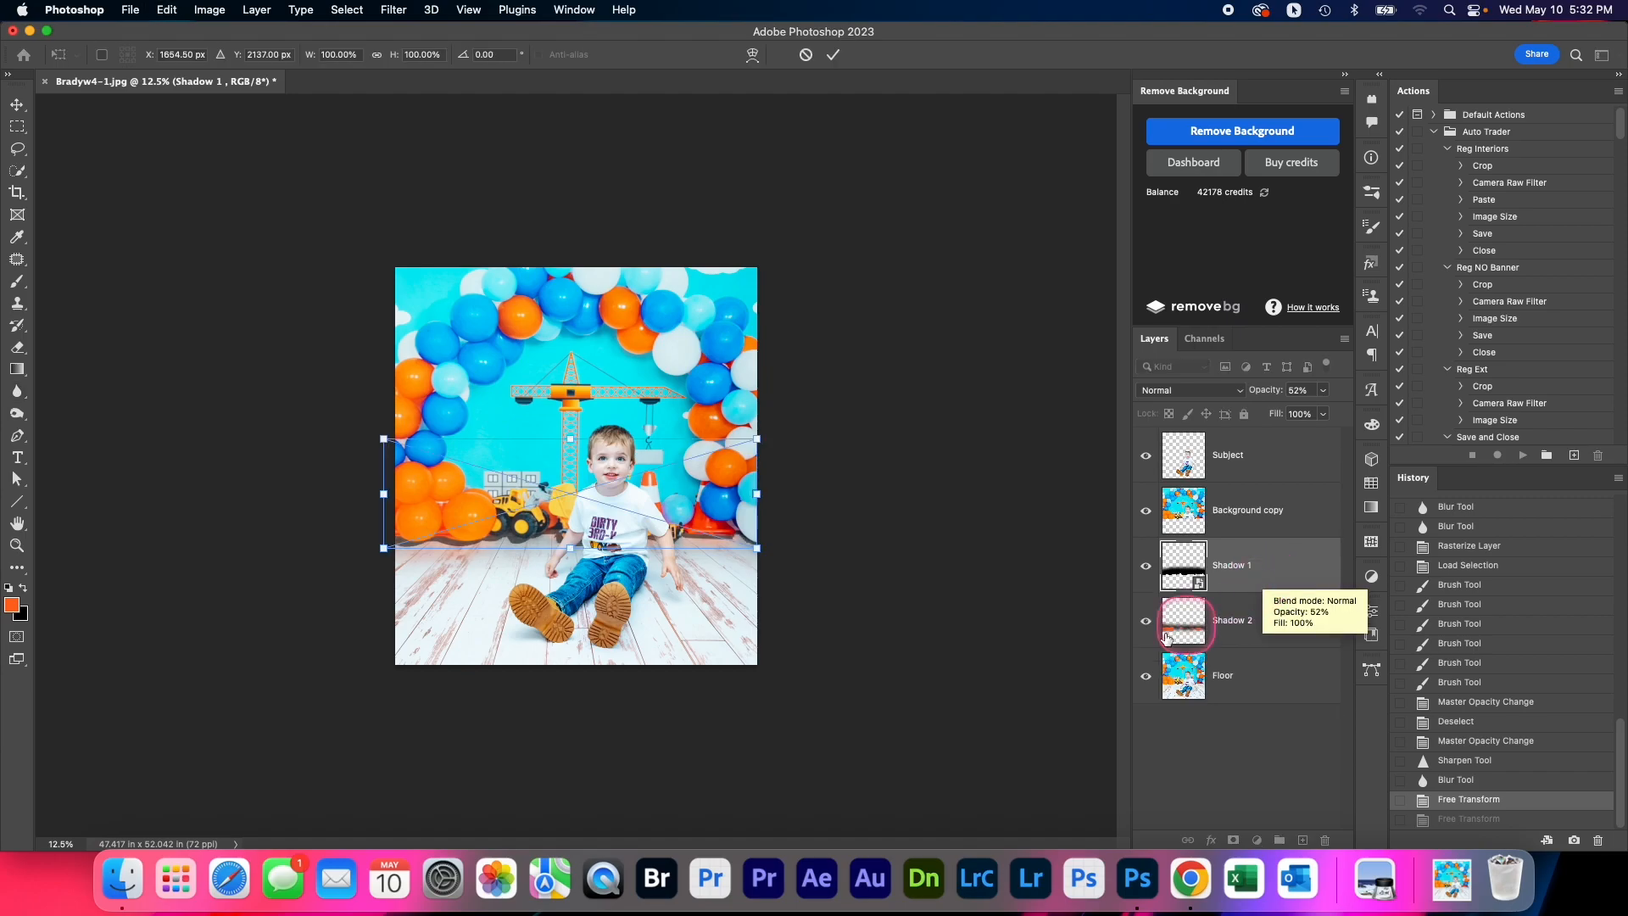
left_click(442, 579)
left_click(438, 560)
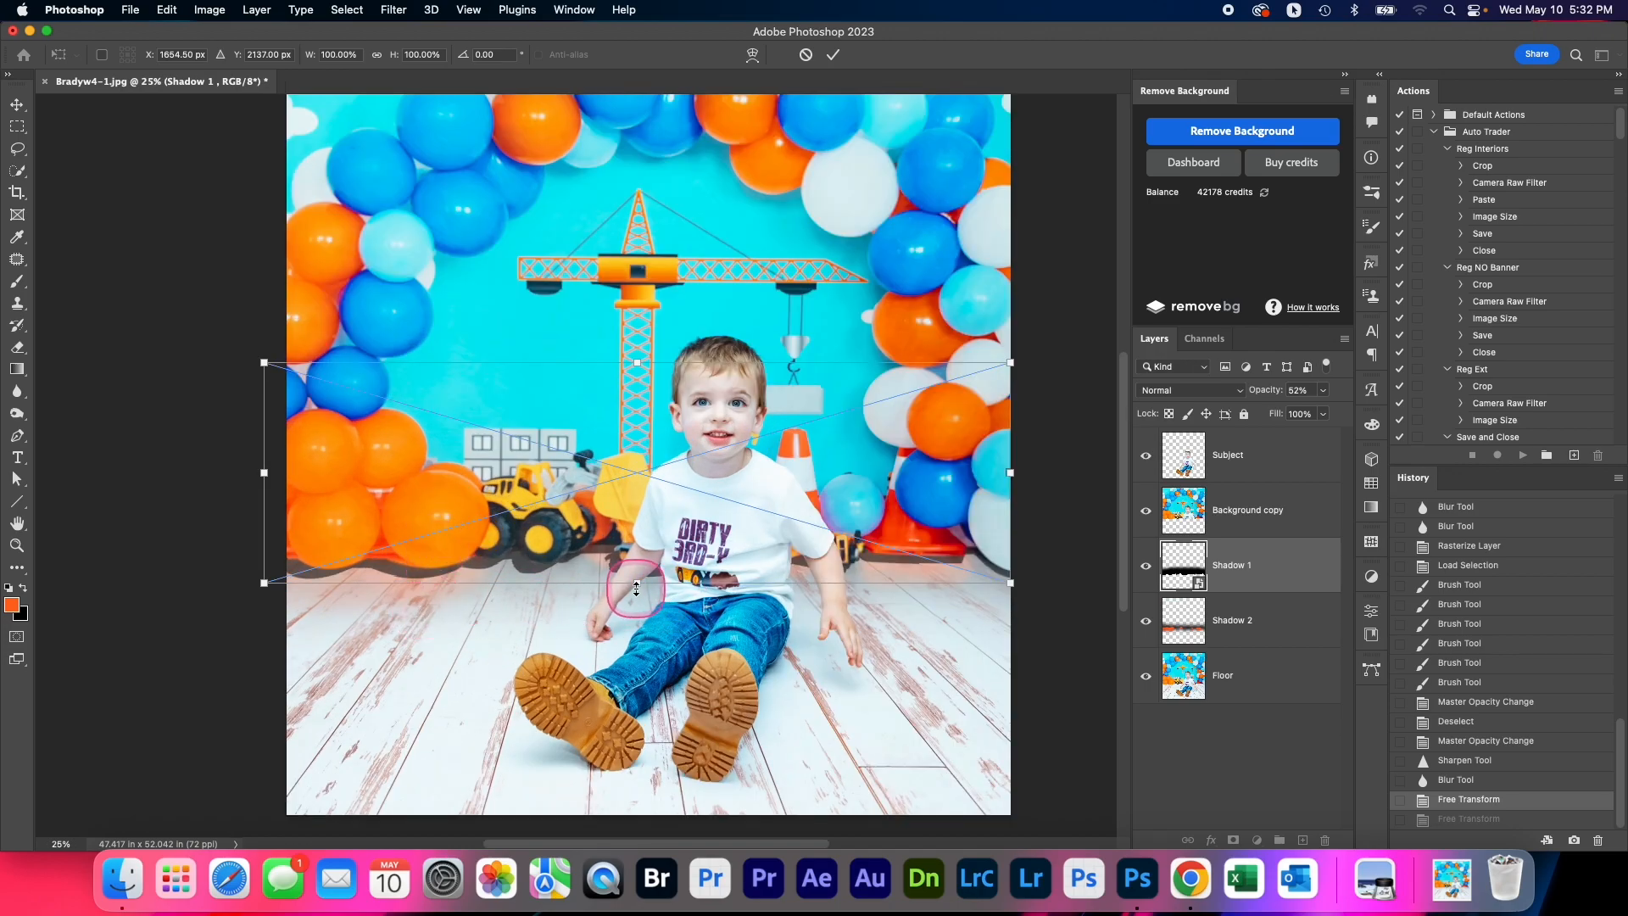
left_click_drag(638, 585, 638, 580)
left_click(833, 54)
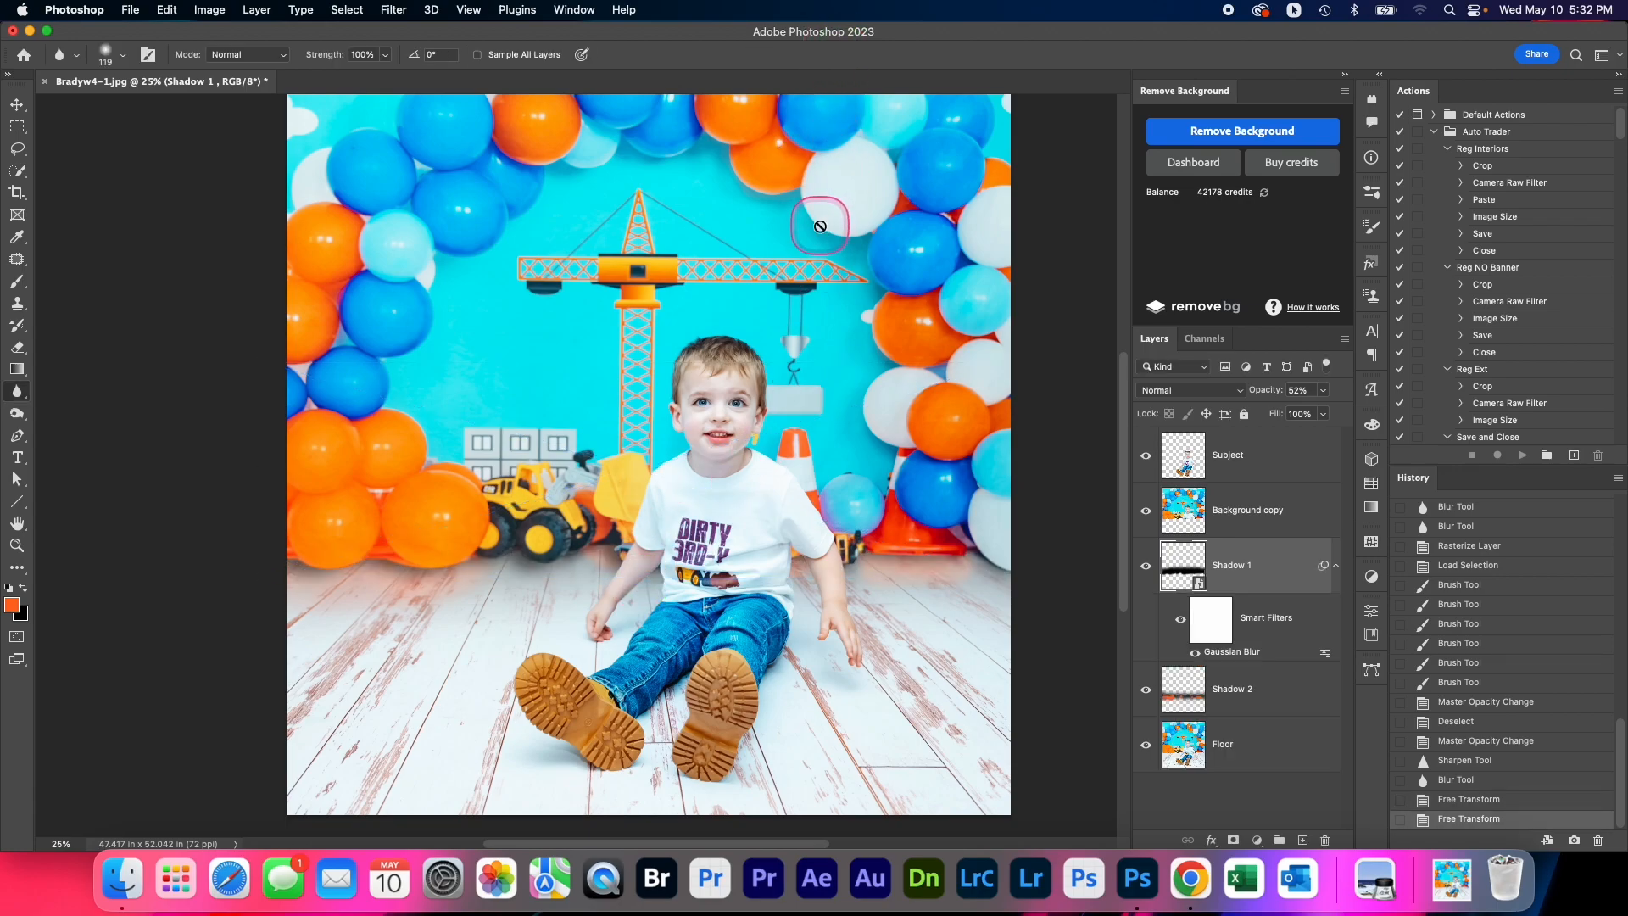
key("super+minus")
key("super+minus")
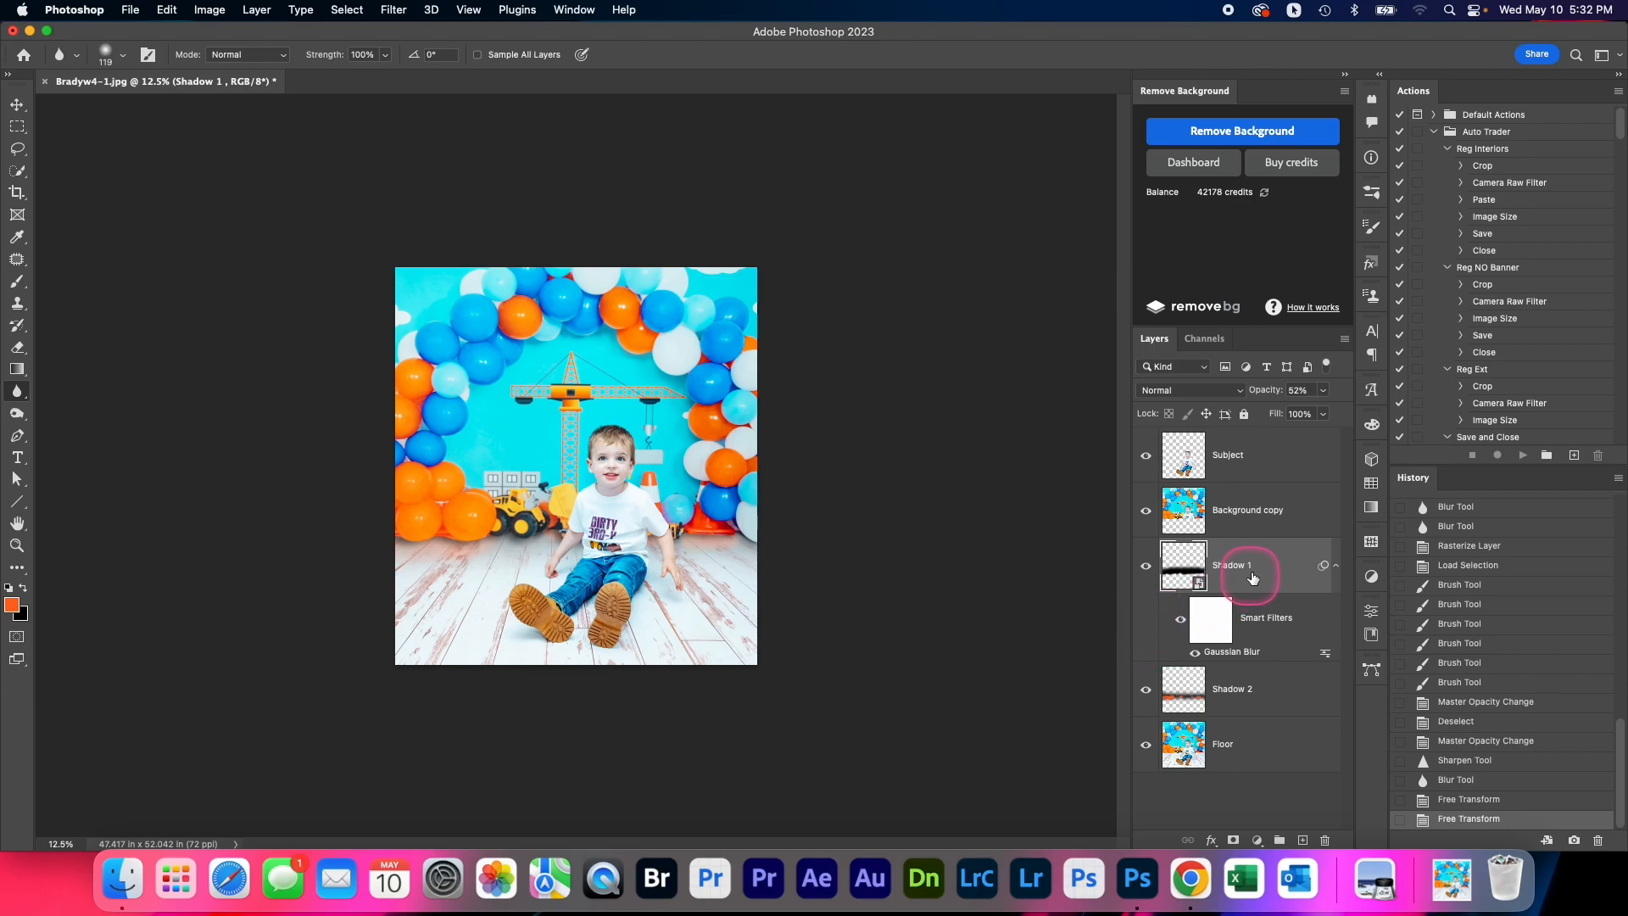
Switch to the Brush tool and rasterize the Shadow 1 layer
key("b")
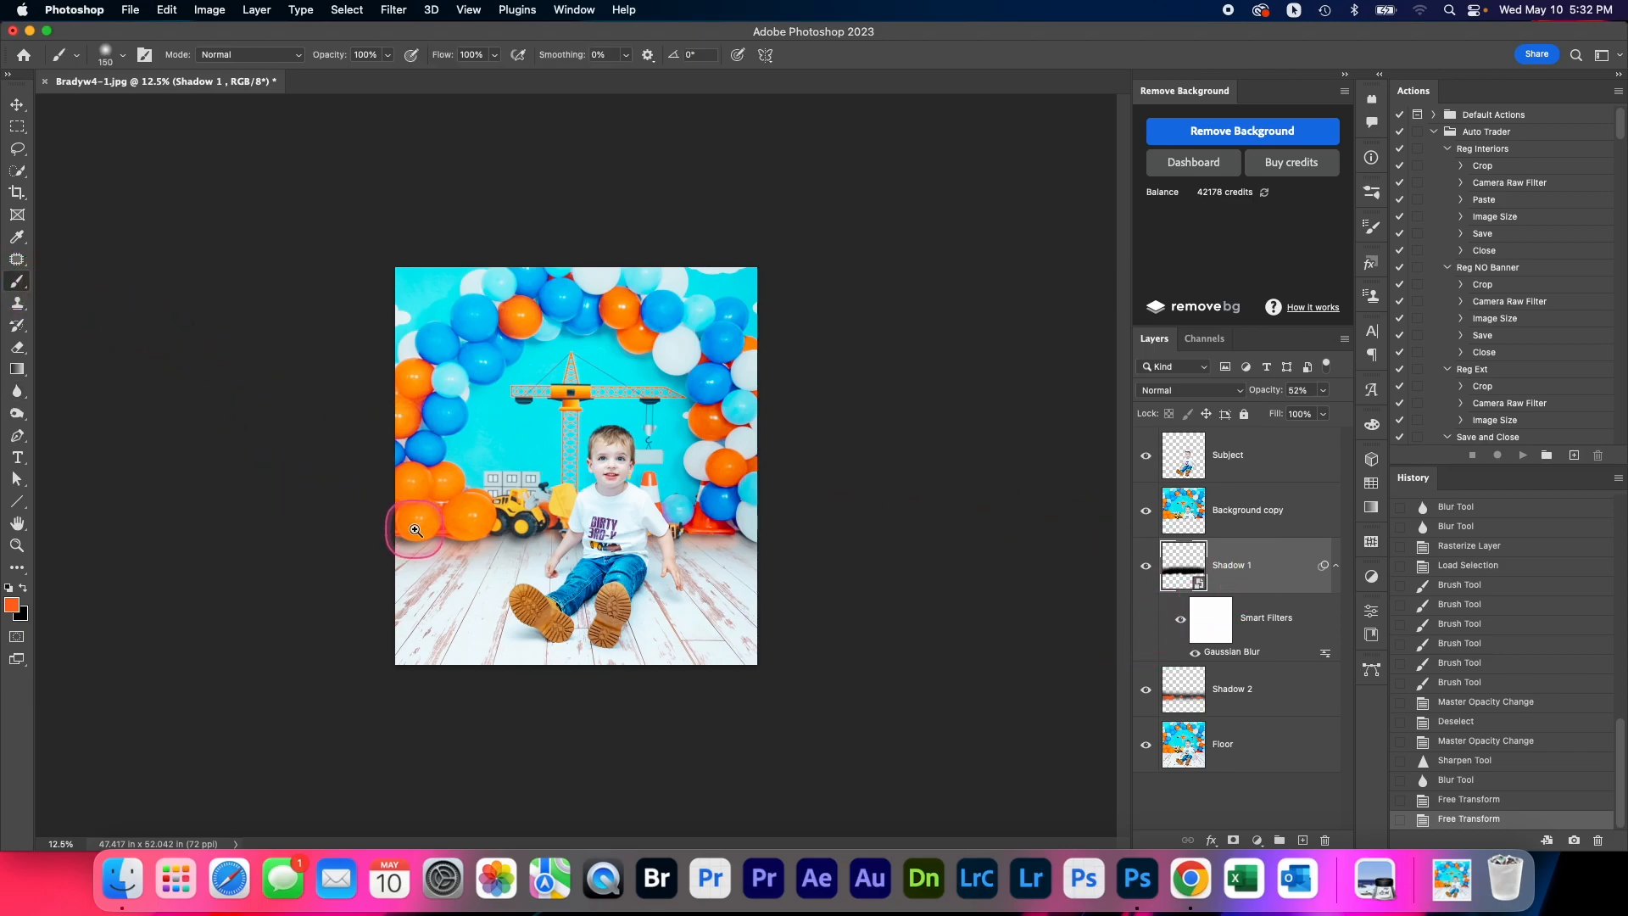
key("super+equal")
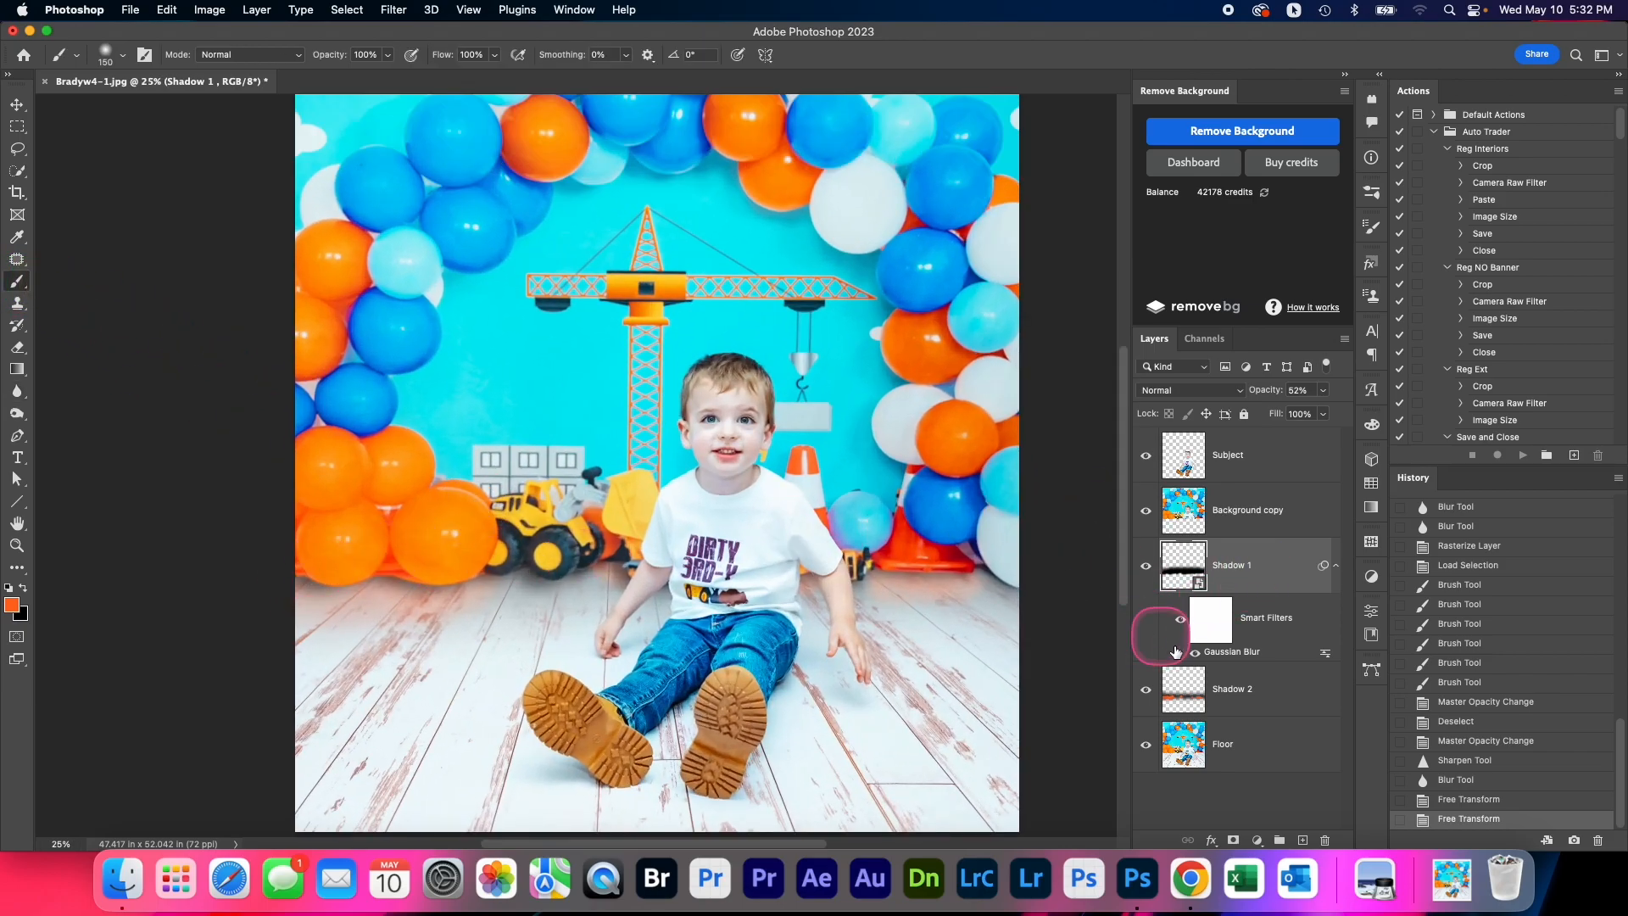
right_click(1235, 565)
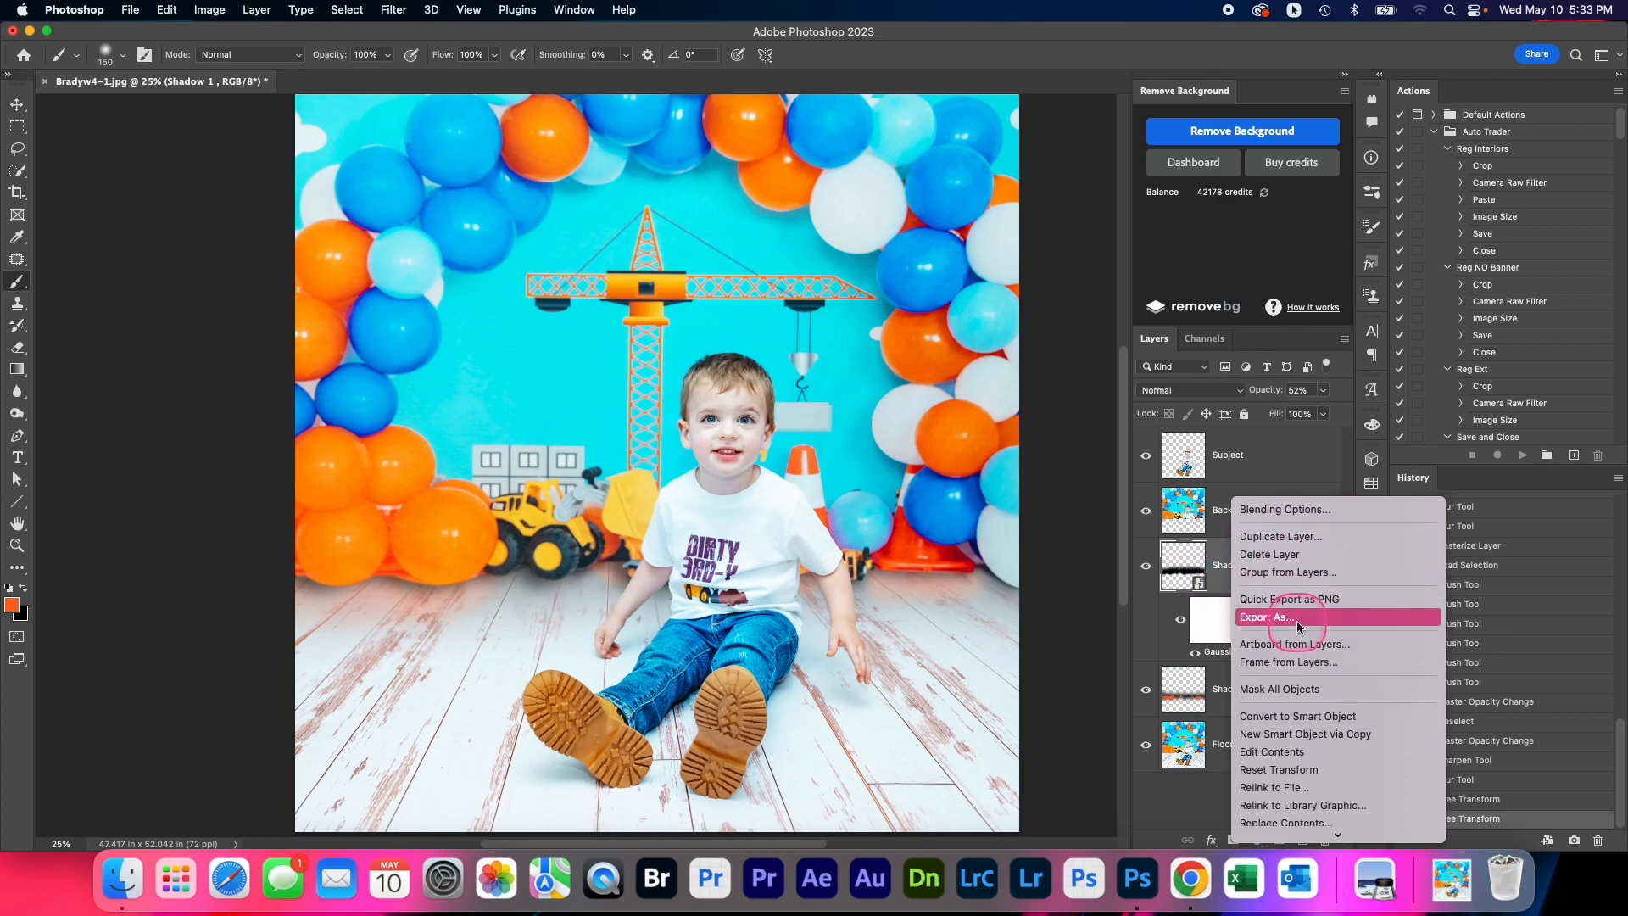
scroll(1295, 621, "down", 5)
left_click(1280, 723)
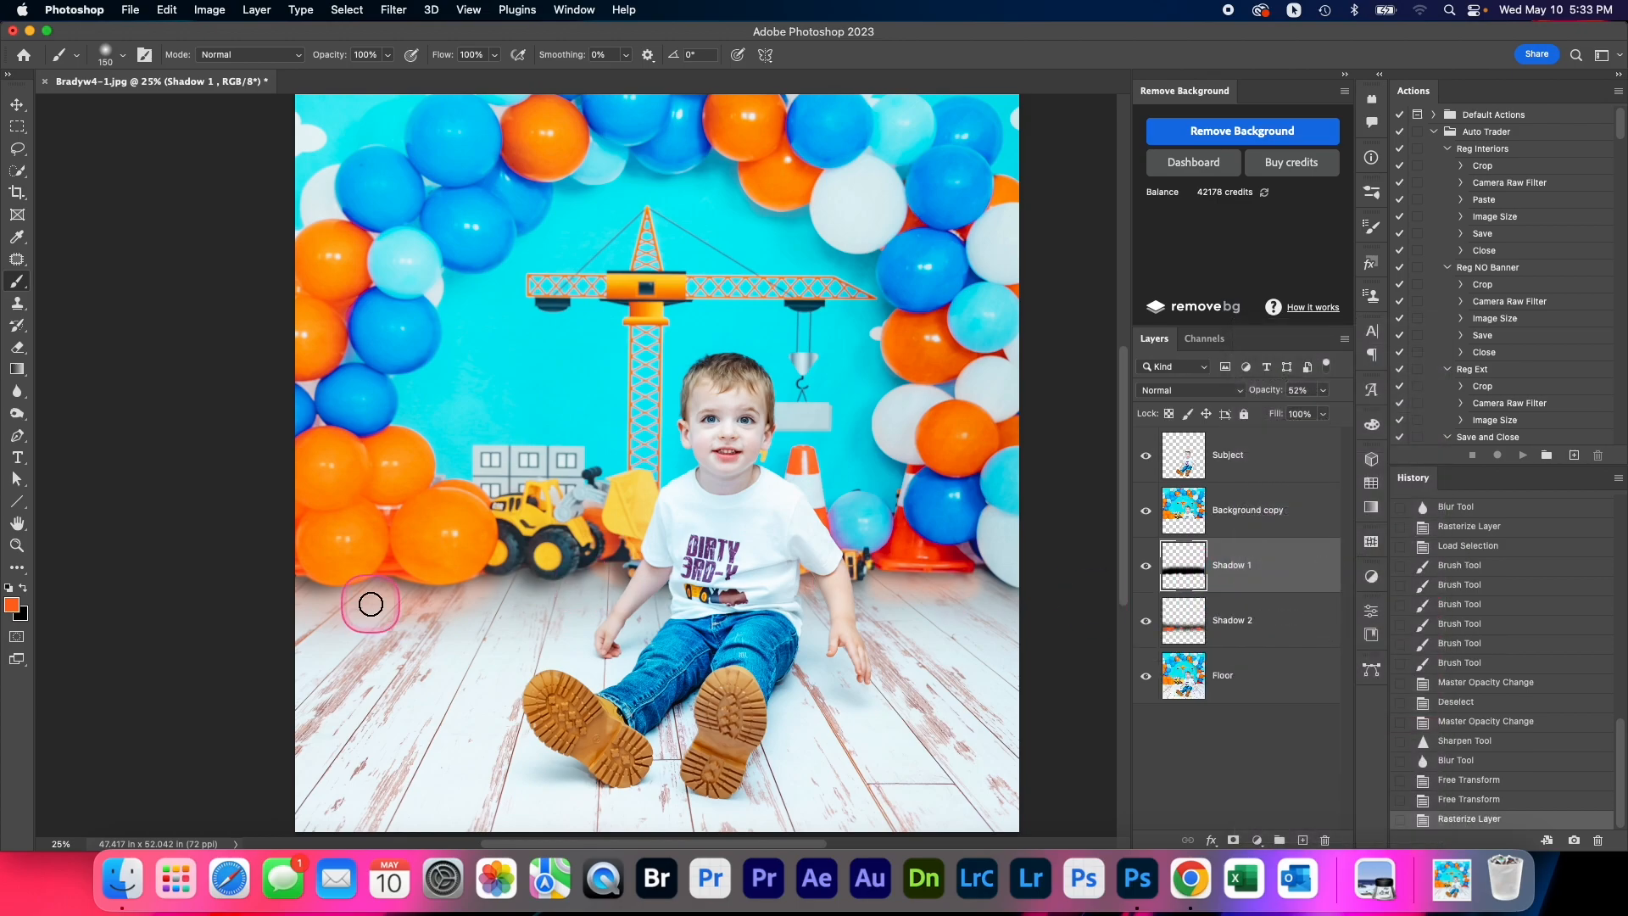
Load the Shadow 1 strip as a selection, paint red-orange beneath the balloons with a 150 px brush, and deselect
scroll(327, 505, "up", 1)
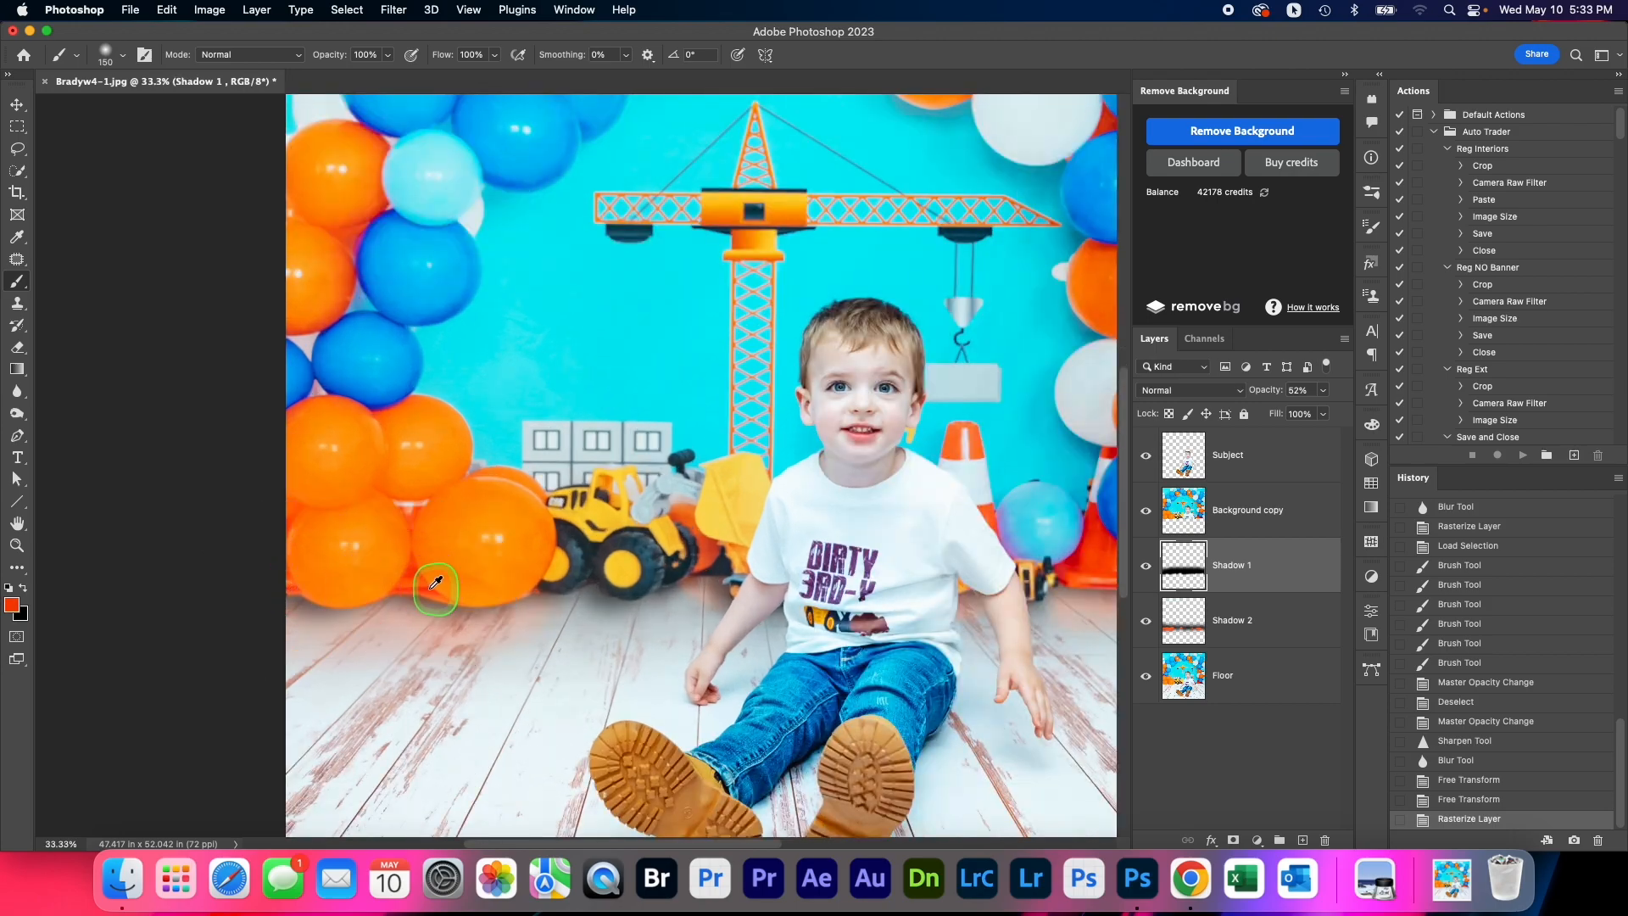
left_click(1185, 575, "super")
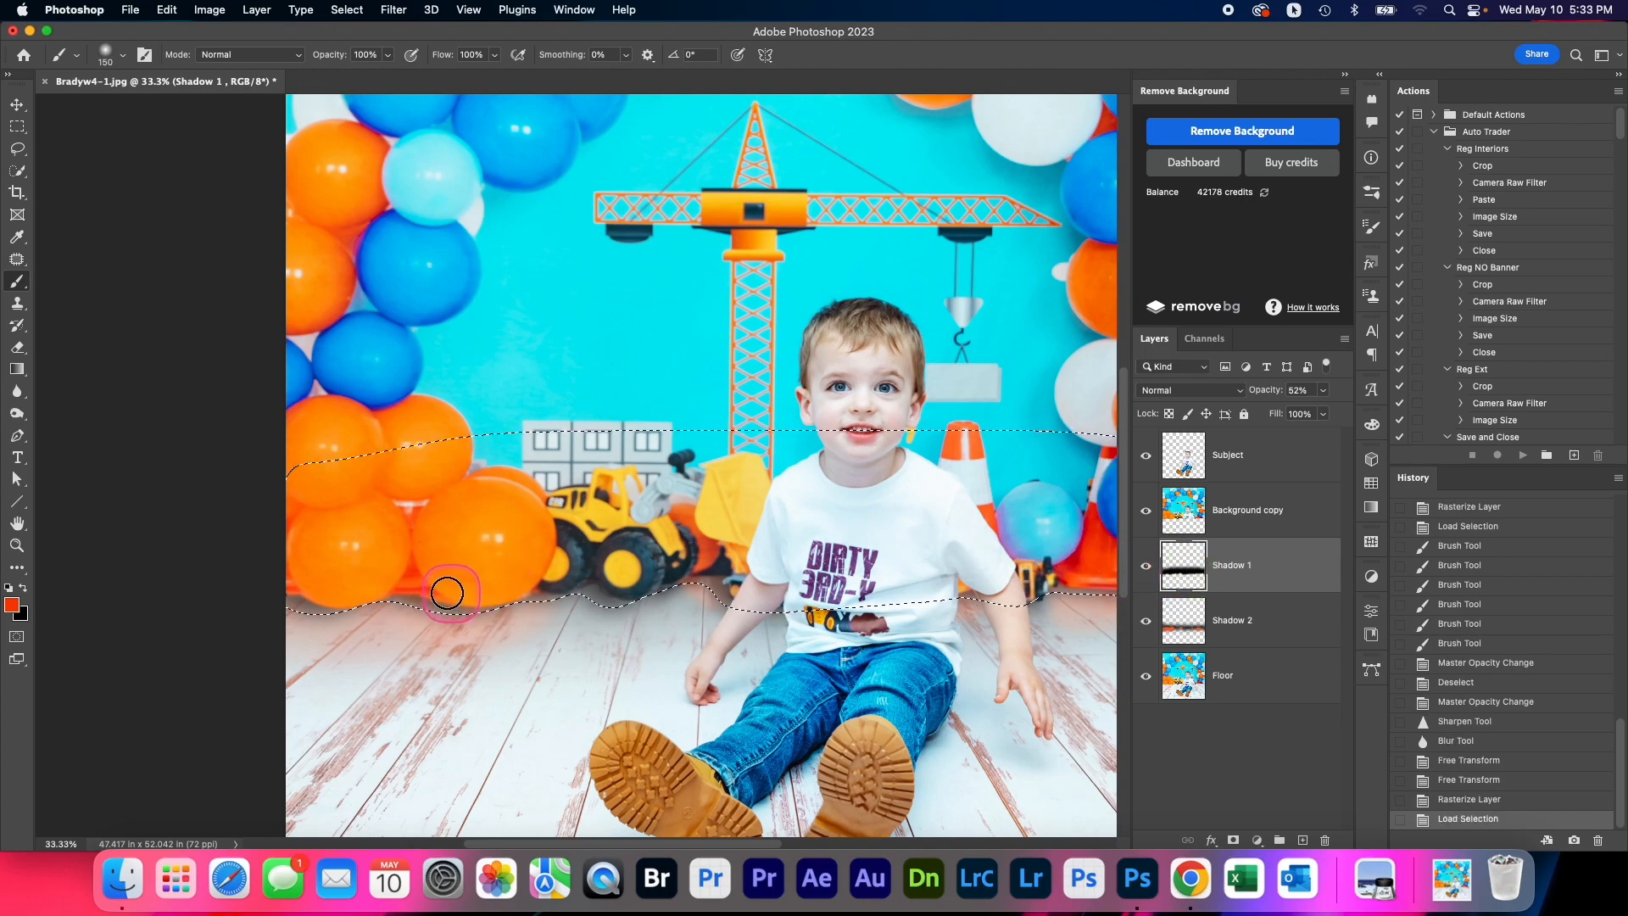
mouse_move(497, 591)
left_mouse_down()
mouse_move(305, 588)
mouse_move(247, 639)
left_mouse_up()
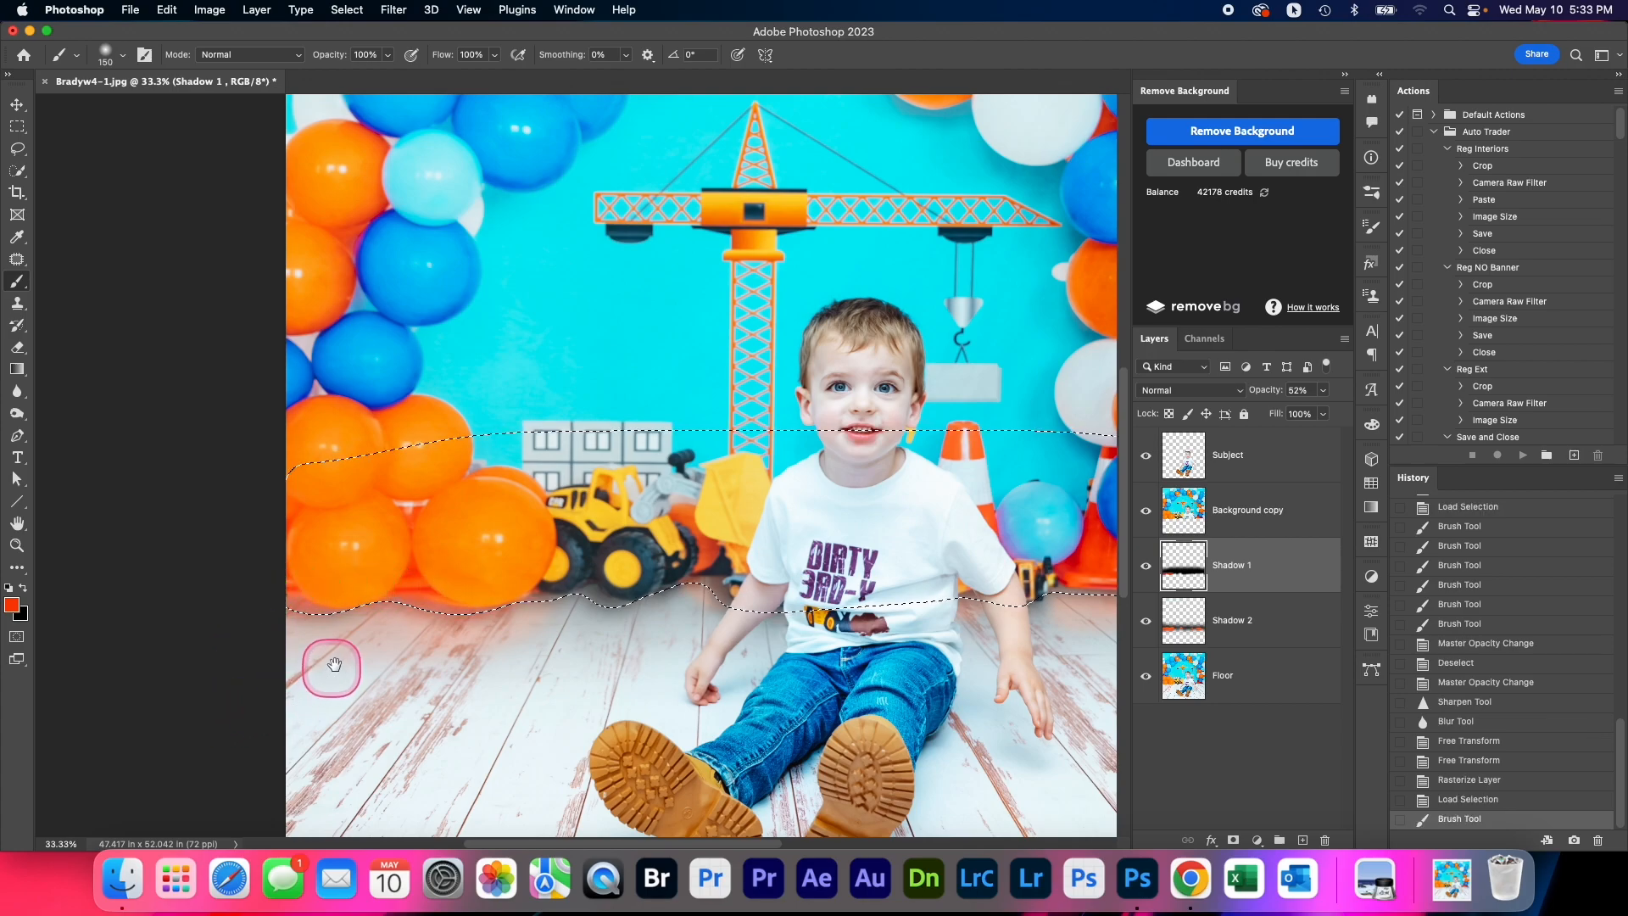
mouse_move(374, 647)
left_mouse_down()
mouse_move(518, 594)
mouse_move(352, 657)
left_mouse_up()
key("super+d")
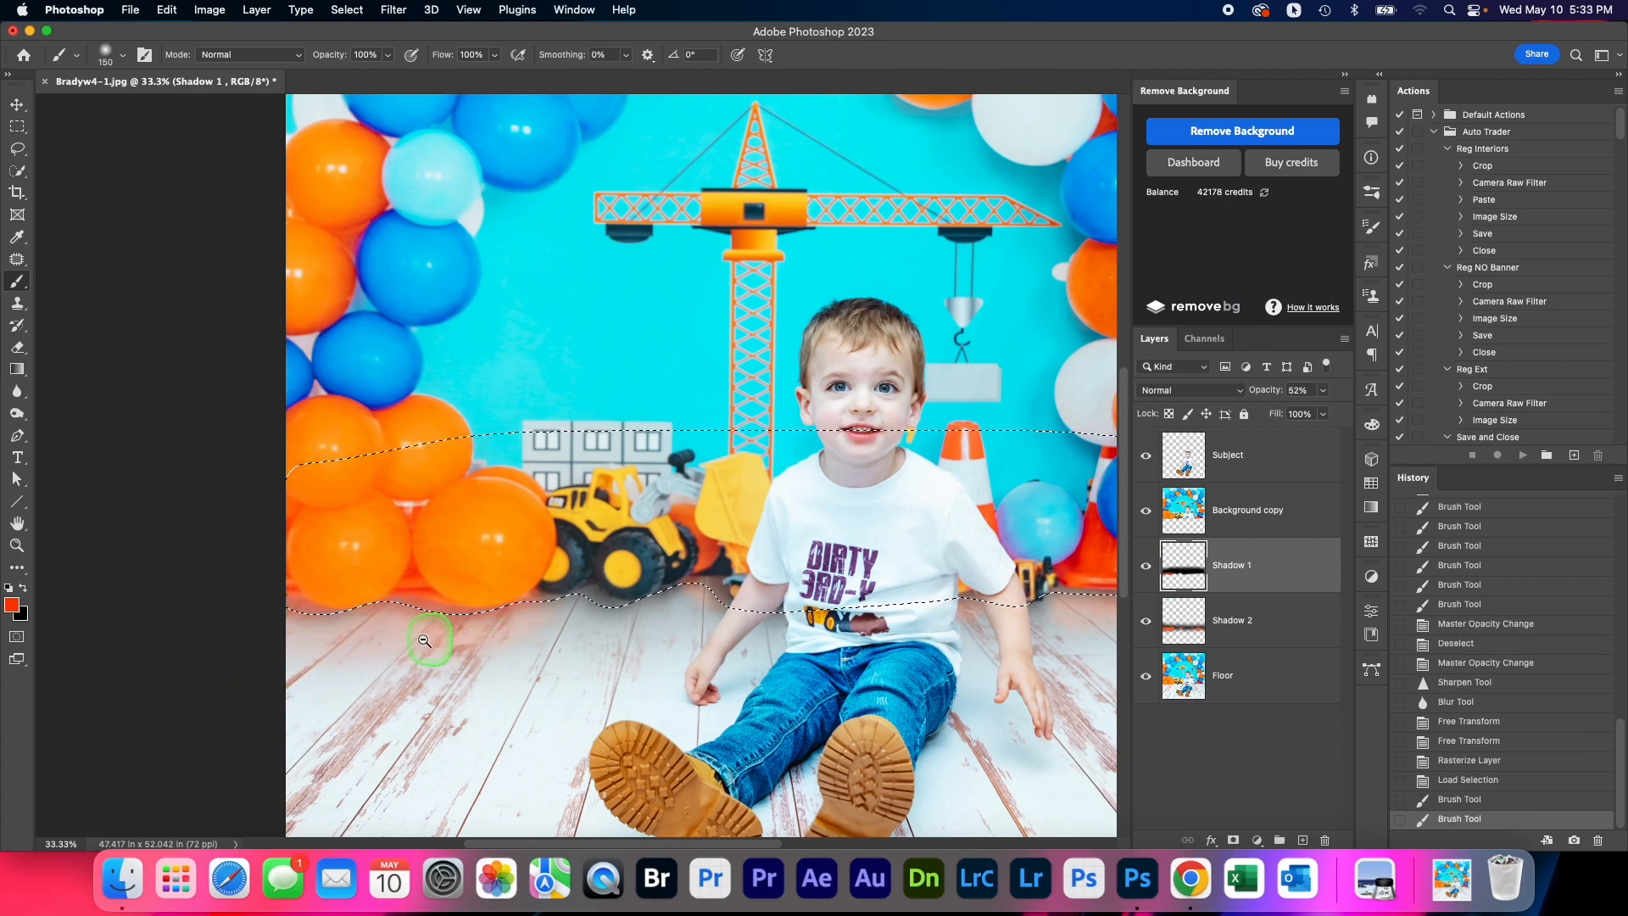
key("super+minus")
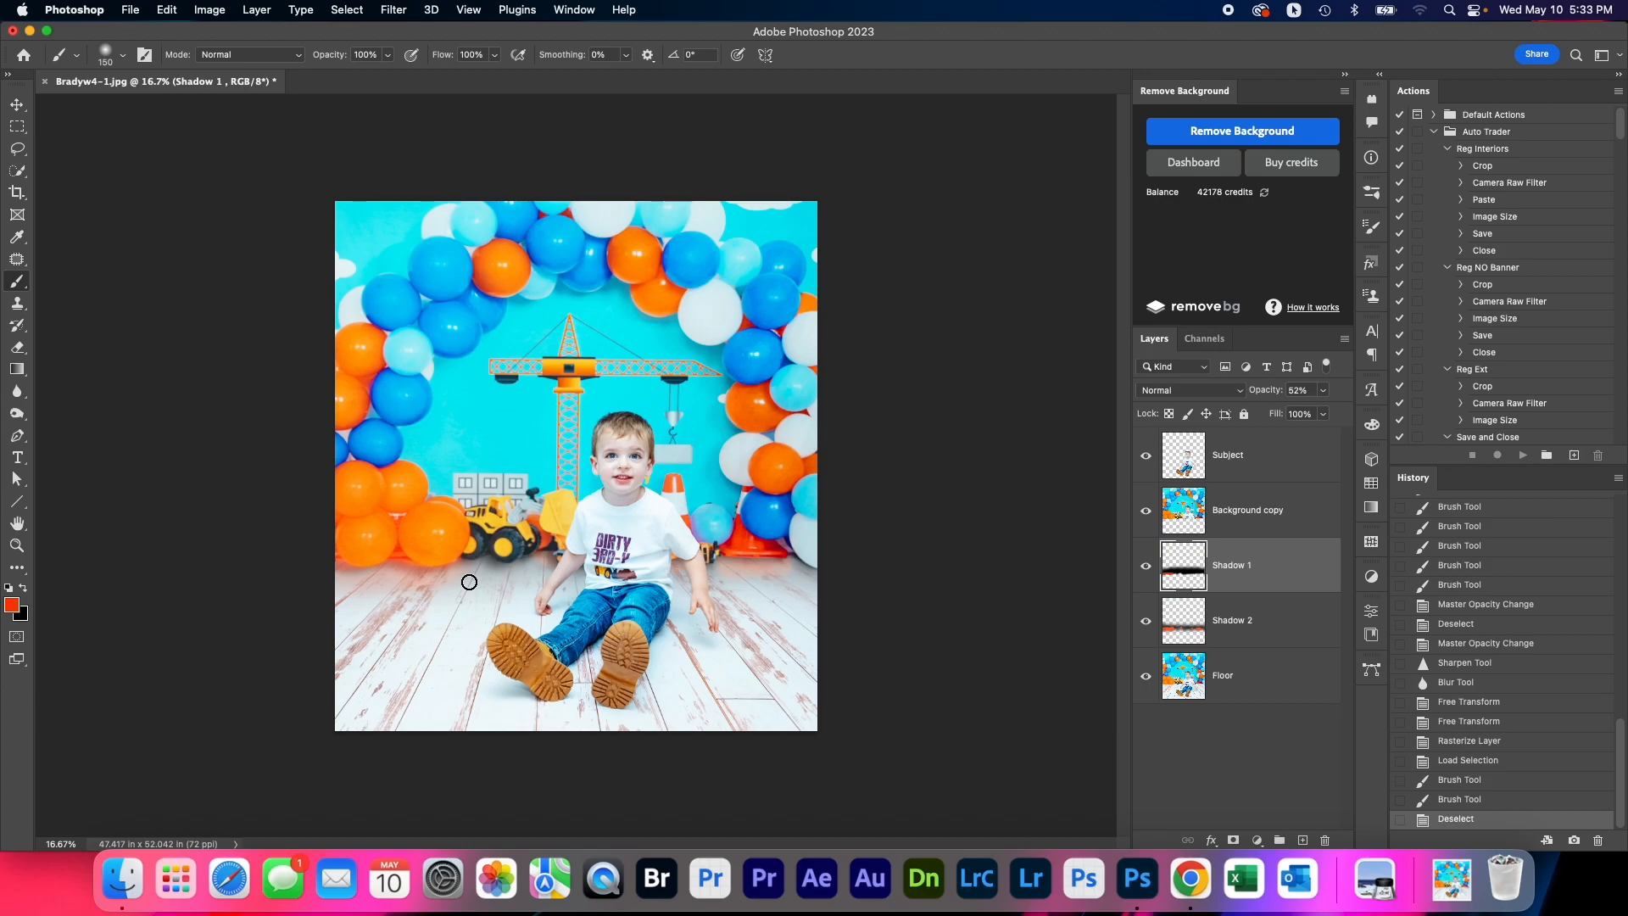
Set the opacity of the color-tinted Shadow 1 layer to 47%
left_click(1164, 566)
scroll(764, 564, "up", 2)
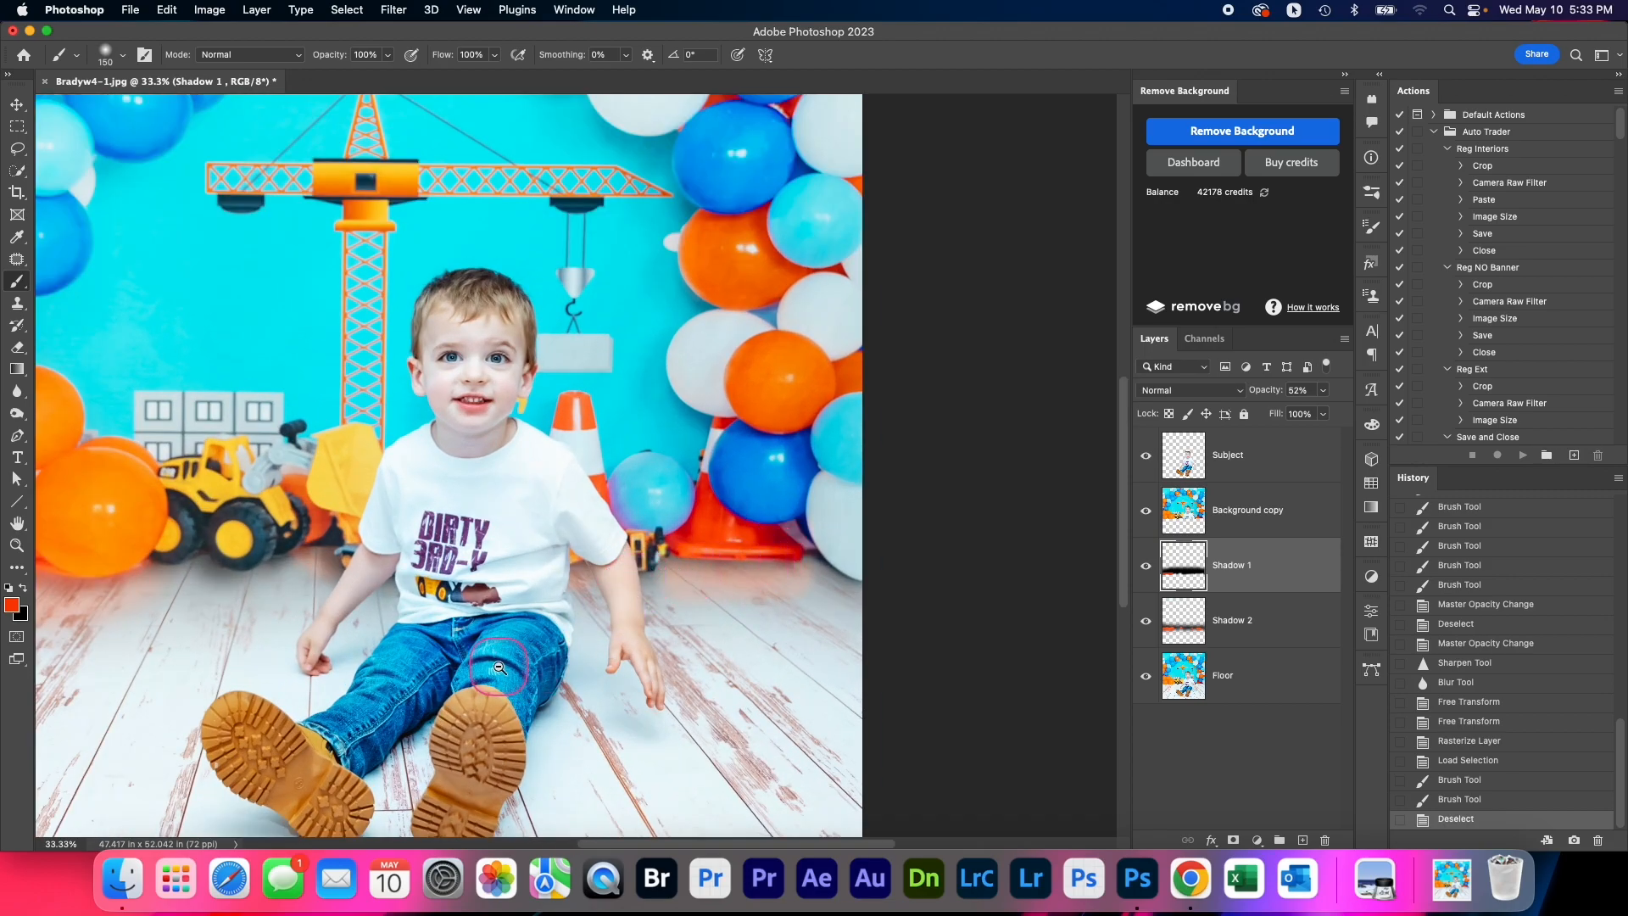
scroll(610, 611, "down", 2)
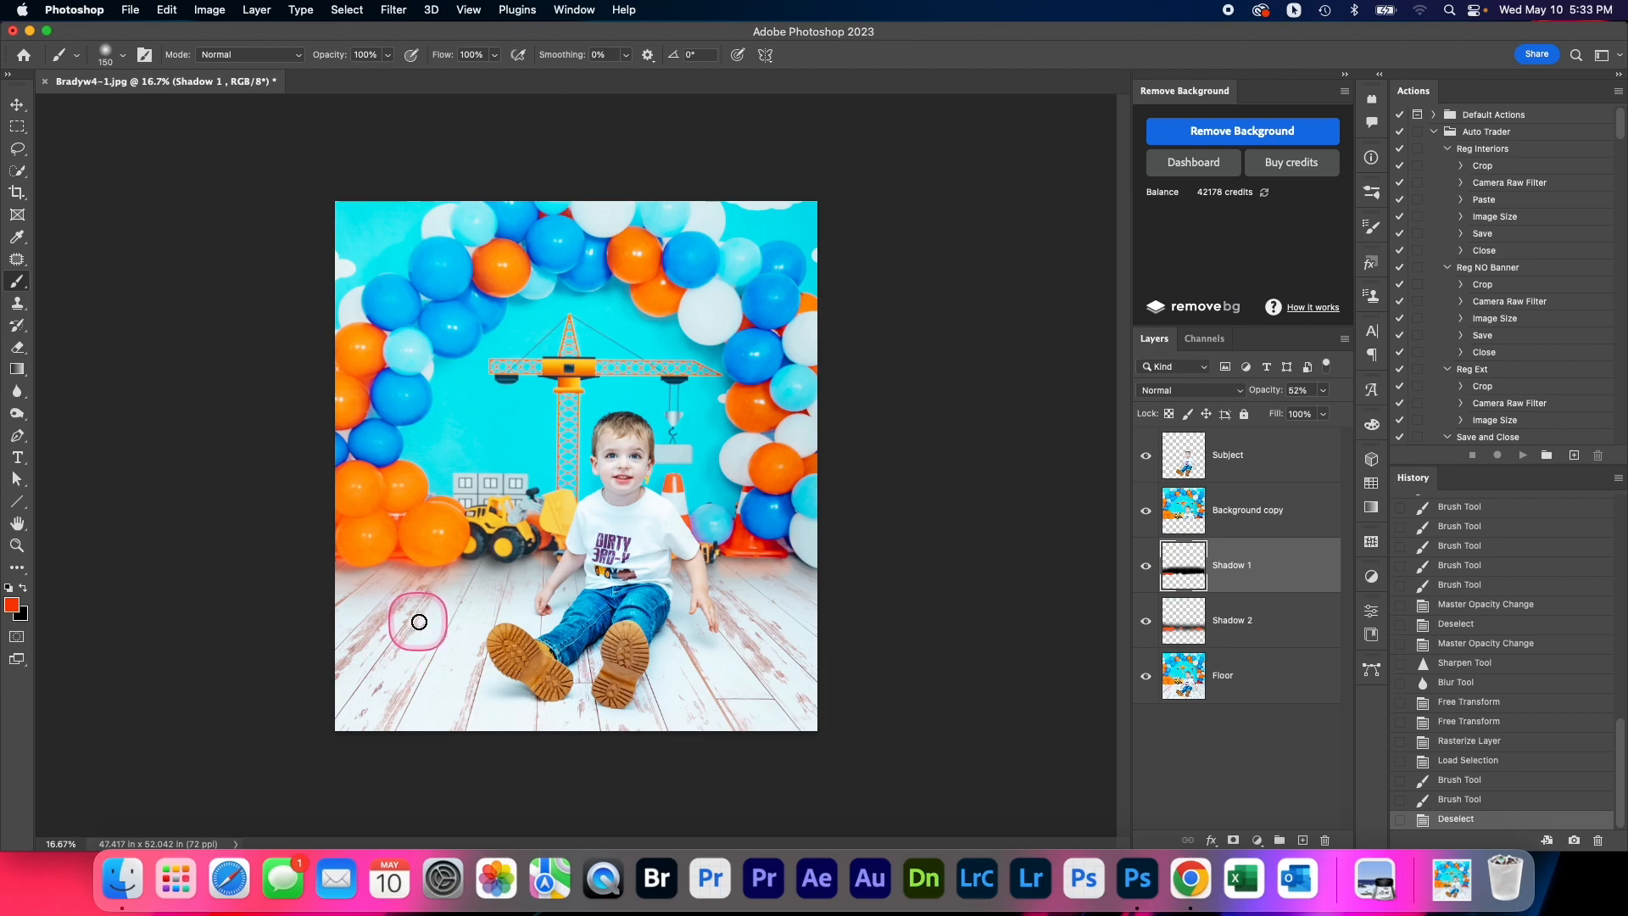
left_click(1324, 390)
left_click_drag(1304, 411, 1300, 416)
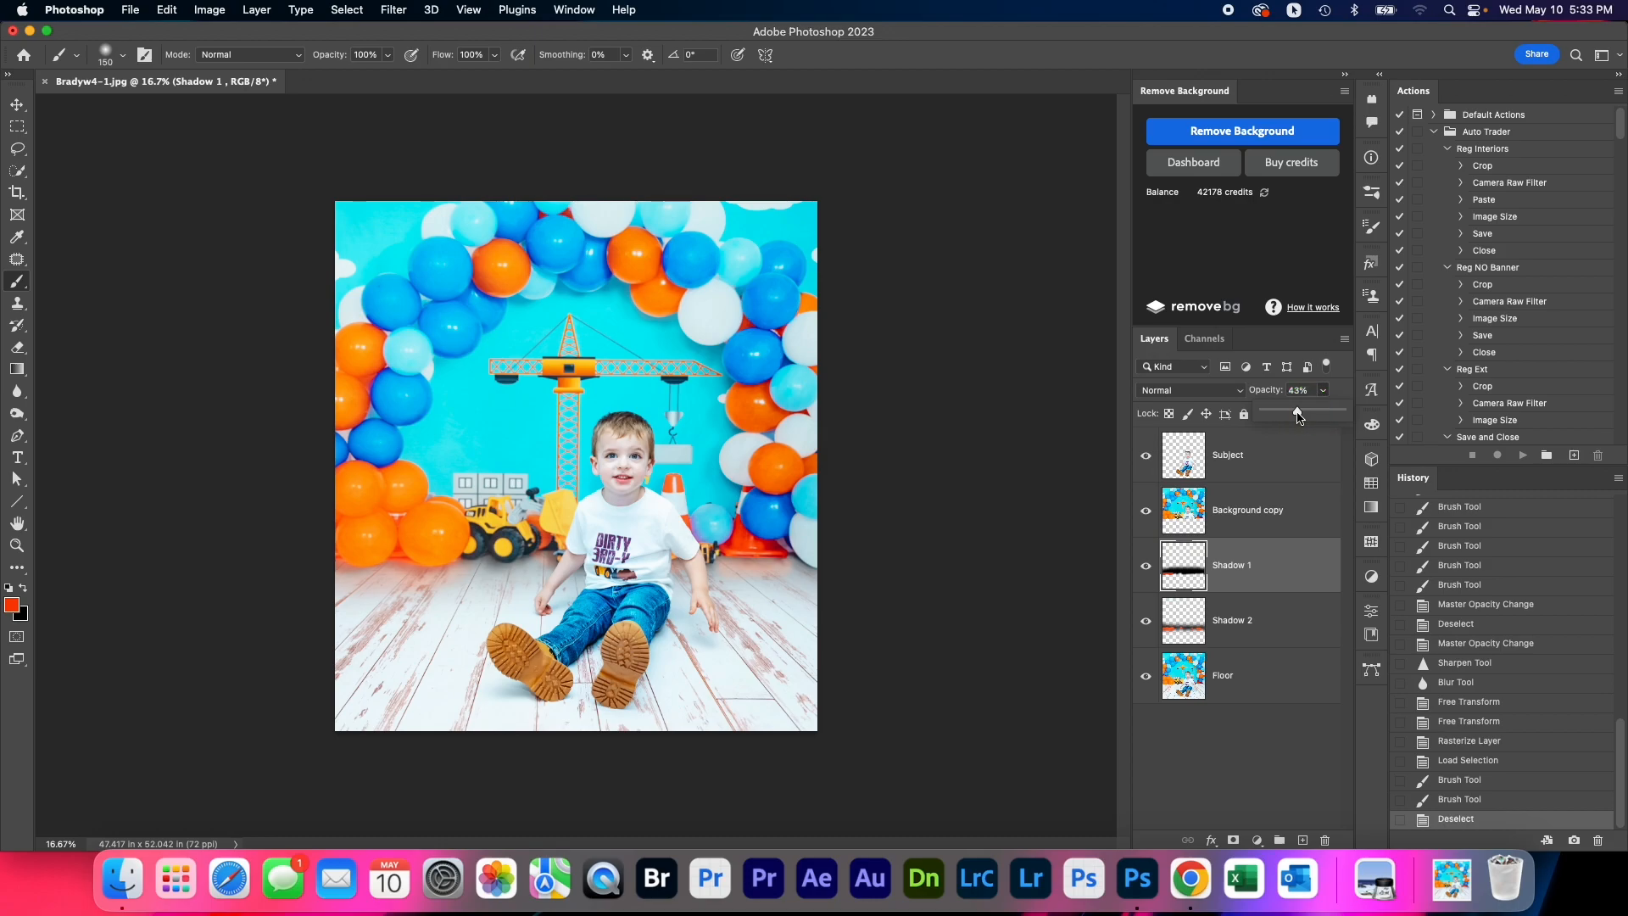
left_click_drag(1299, 417, 1303, 417)
left_click_drag(1301, 417, 1302, 417)
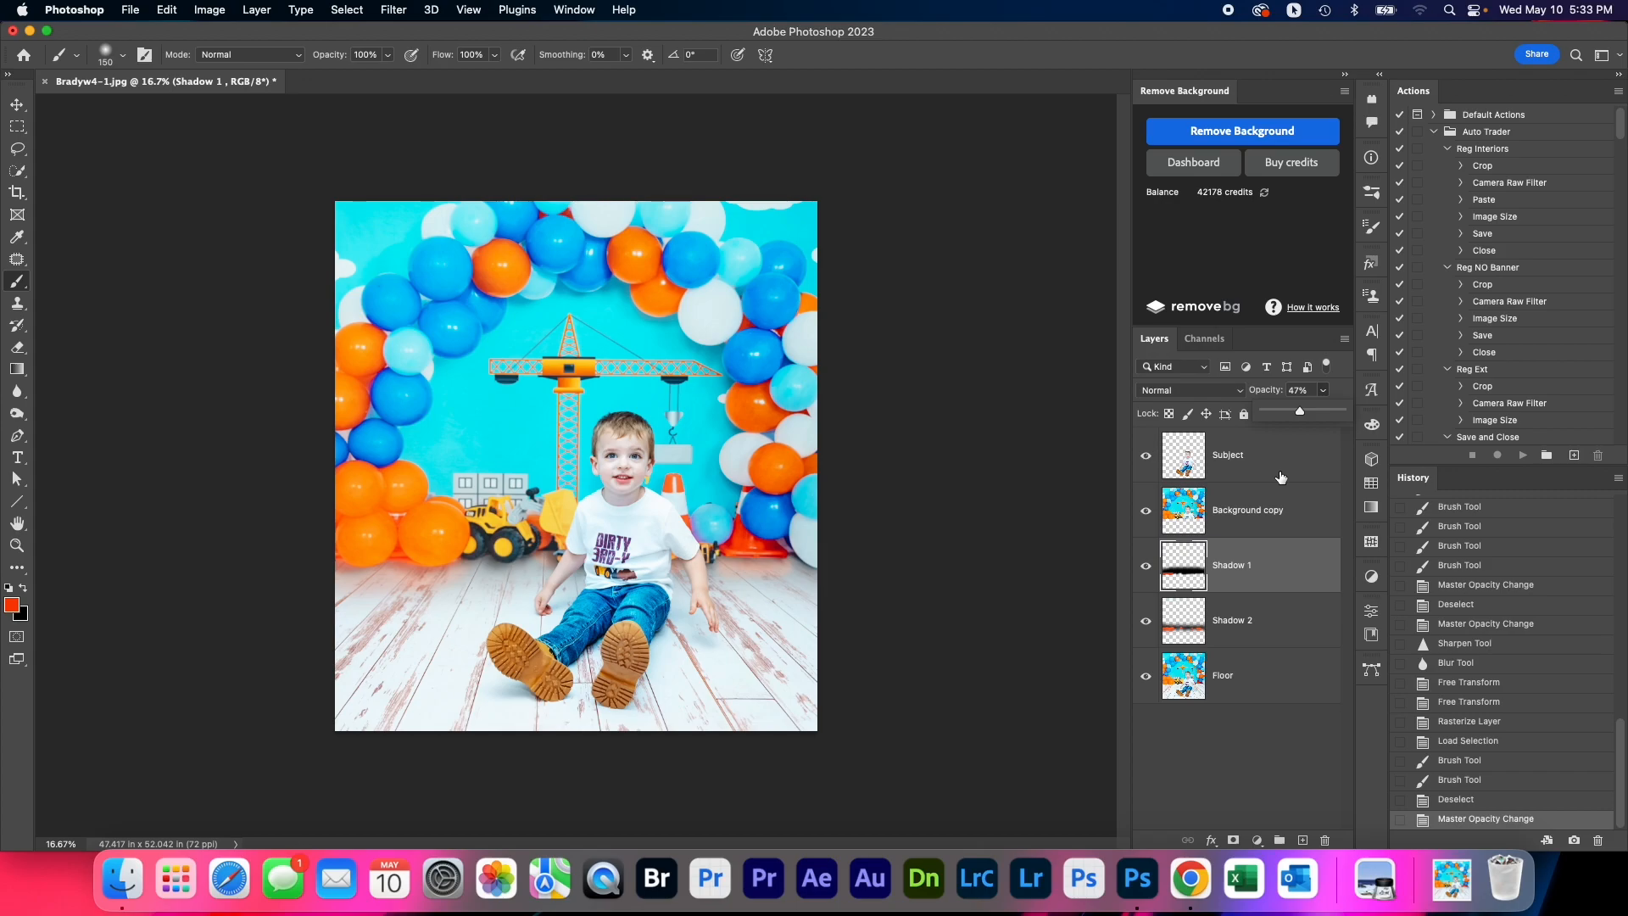
left_click(1323, 390)
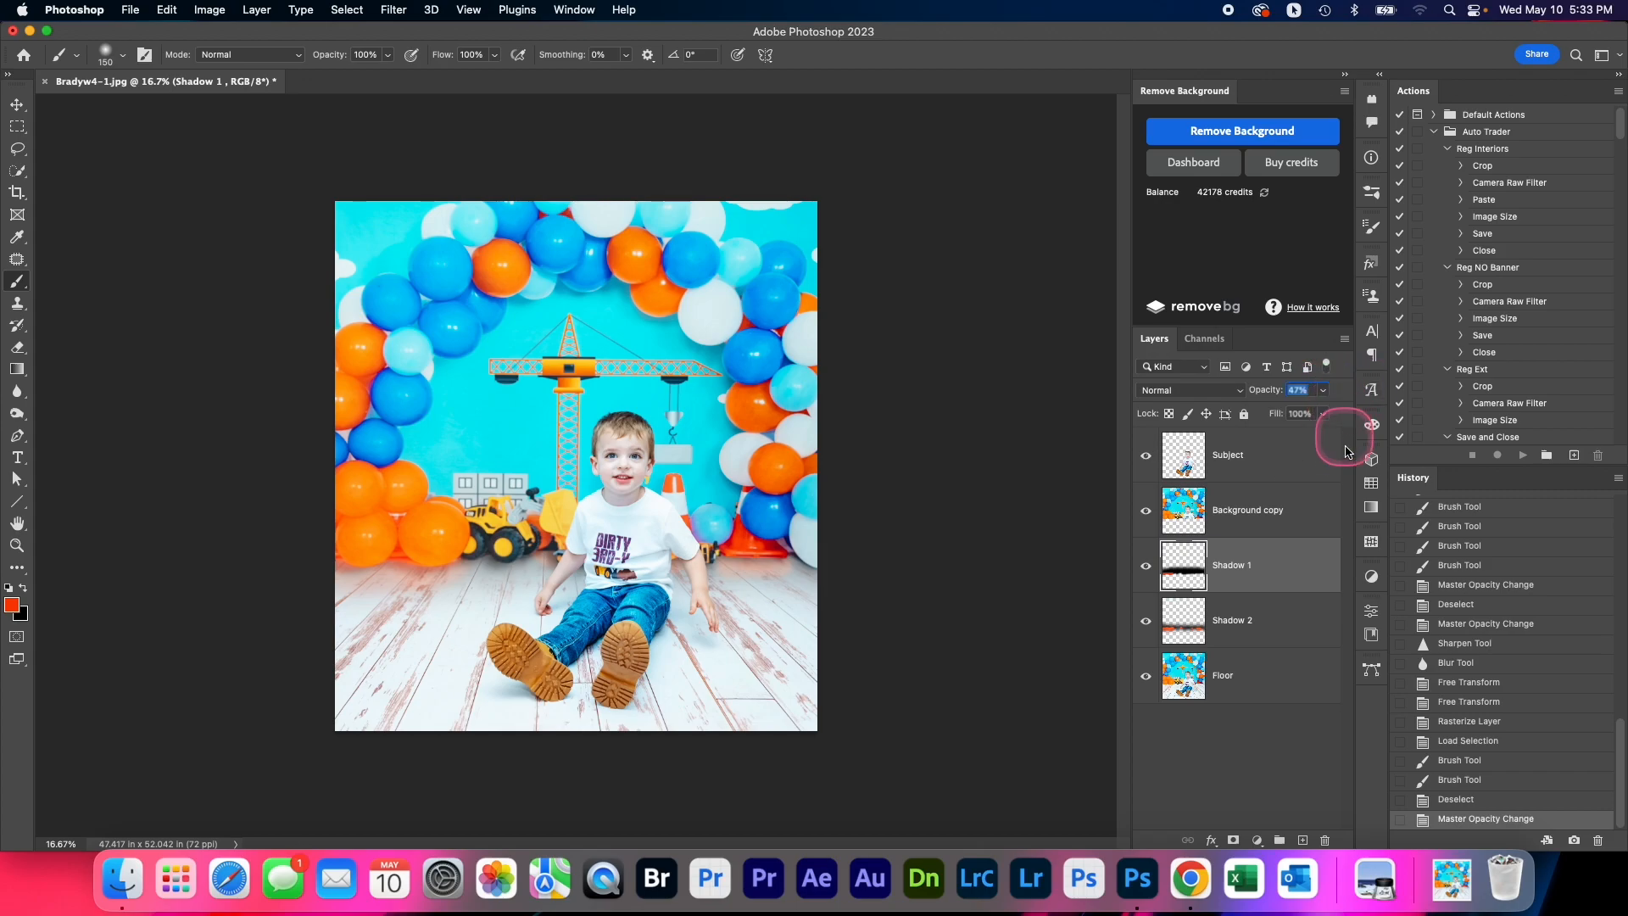